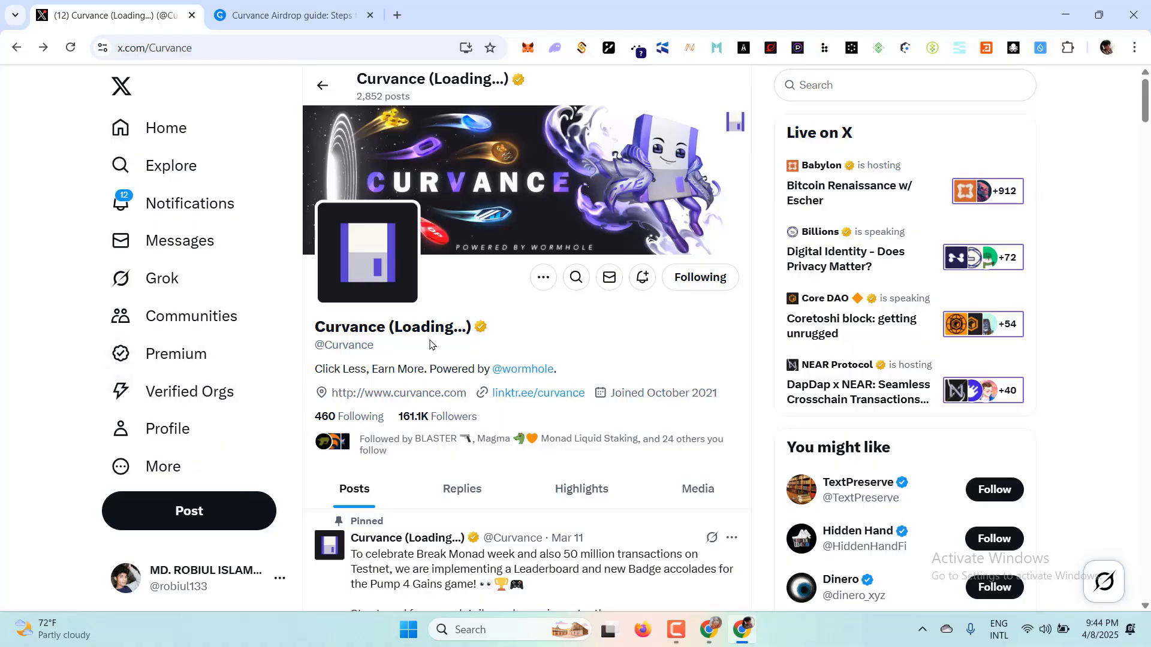
View the list of familiar accounts following Curvance on X and return to the Curvance profile.
scroll(419, 350, down, 1)
click(402, 358)
scroll(406, 354, down, 1)
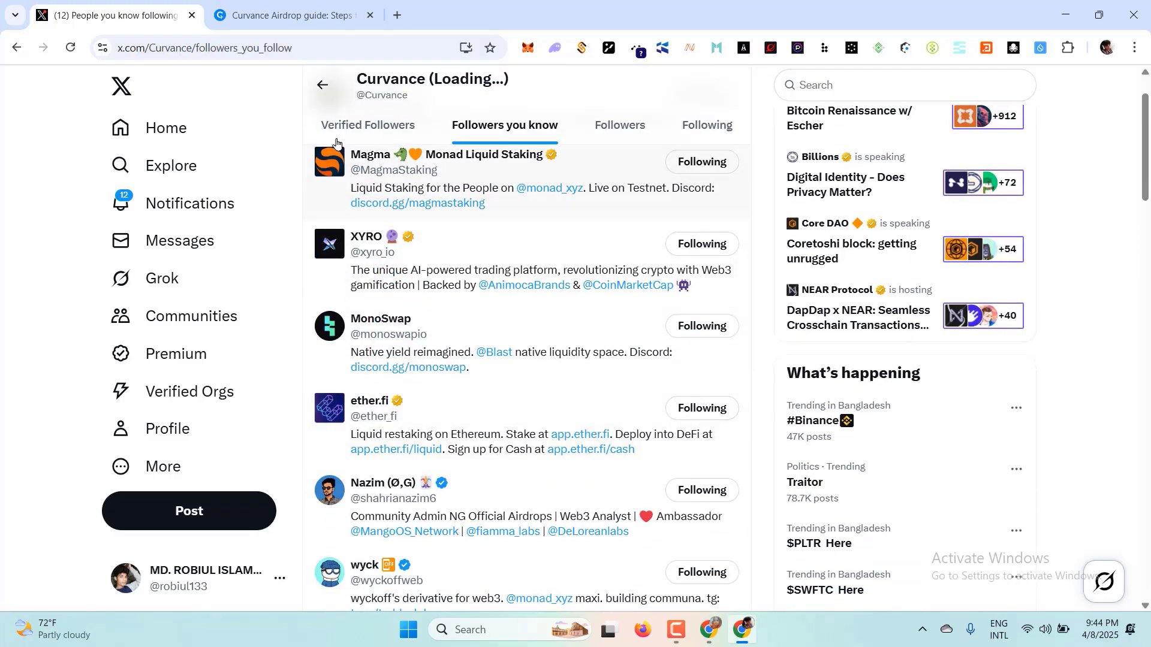
click(322, 85)
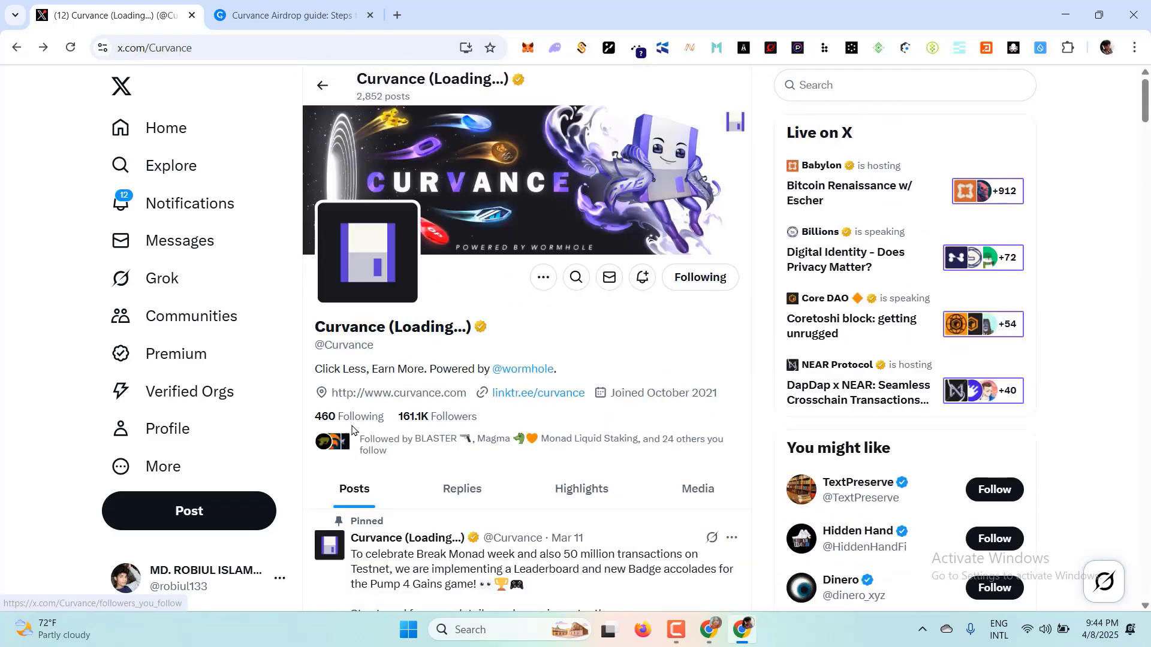
scroll(339, 429, up, 1)
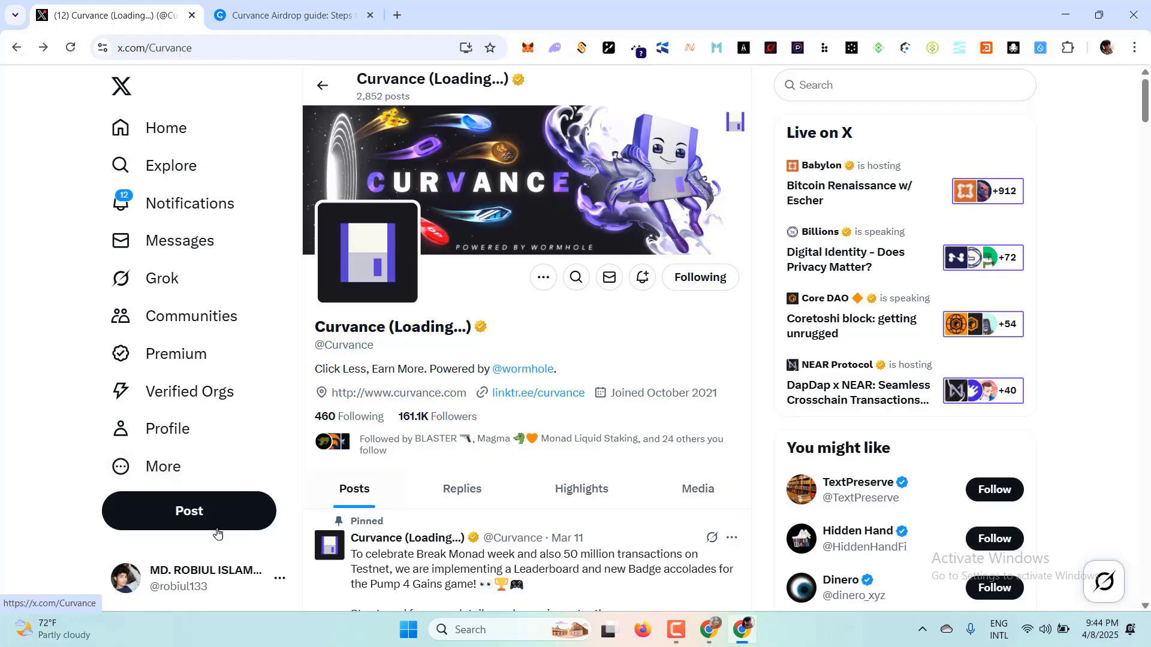
Browse Curvance's followers you know and view the Phantom profile from that list.
click(384, 444)
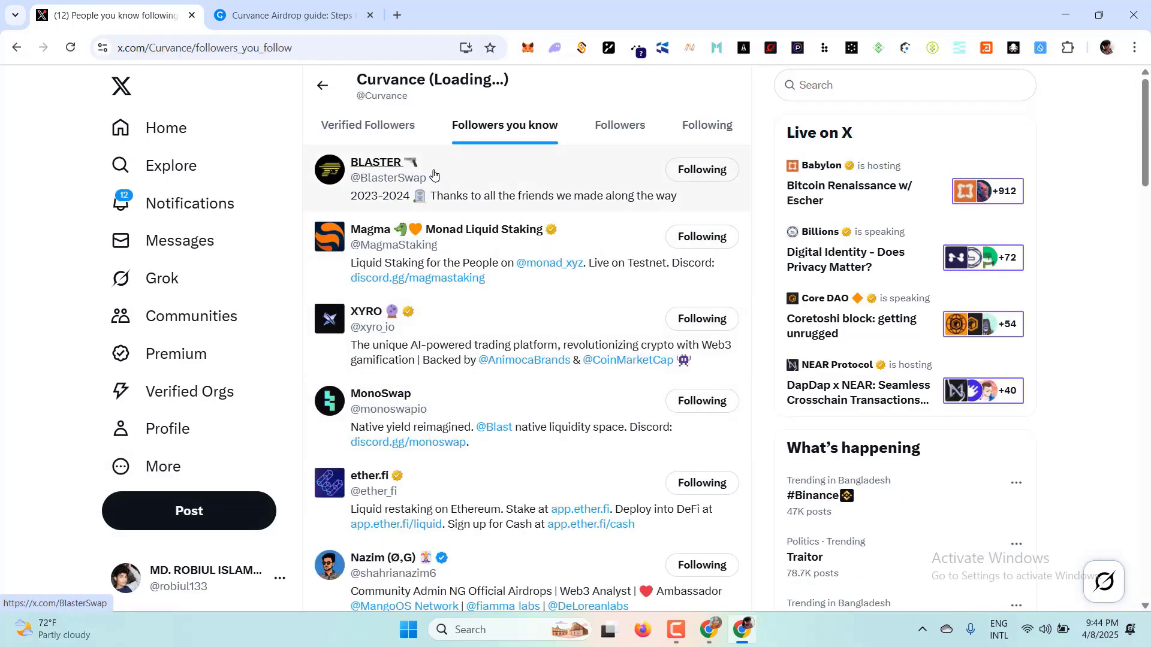
scroll(384, 303, down, 3)
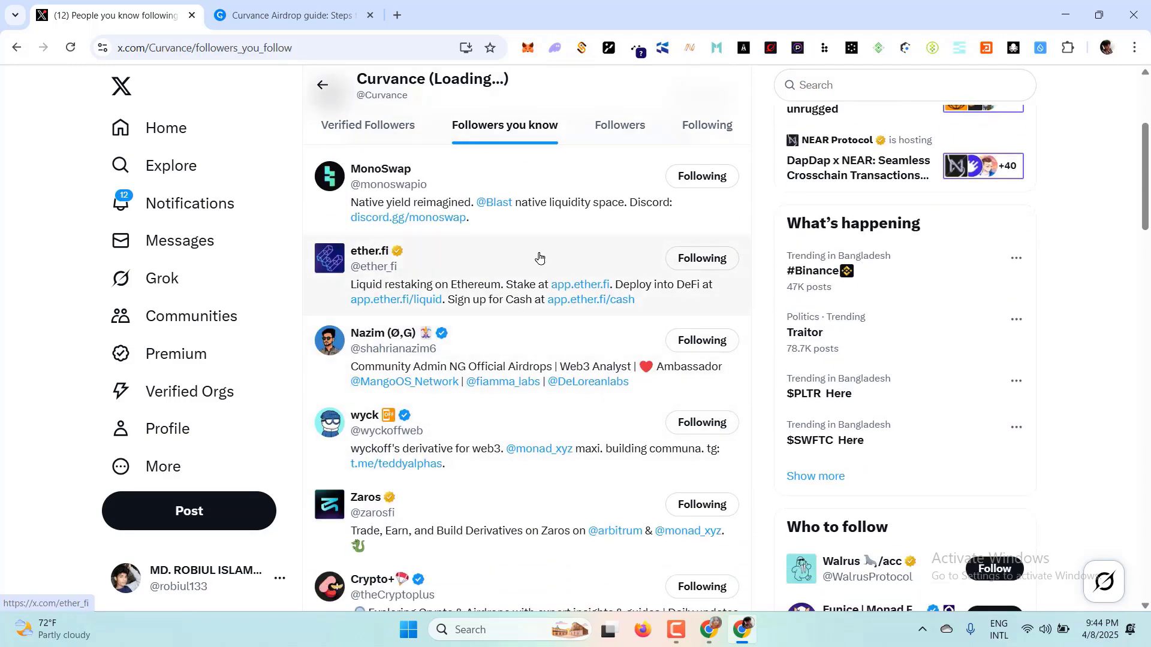
scroll(463, 501, down, 10)
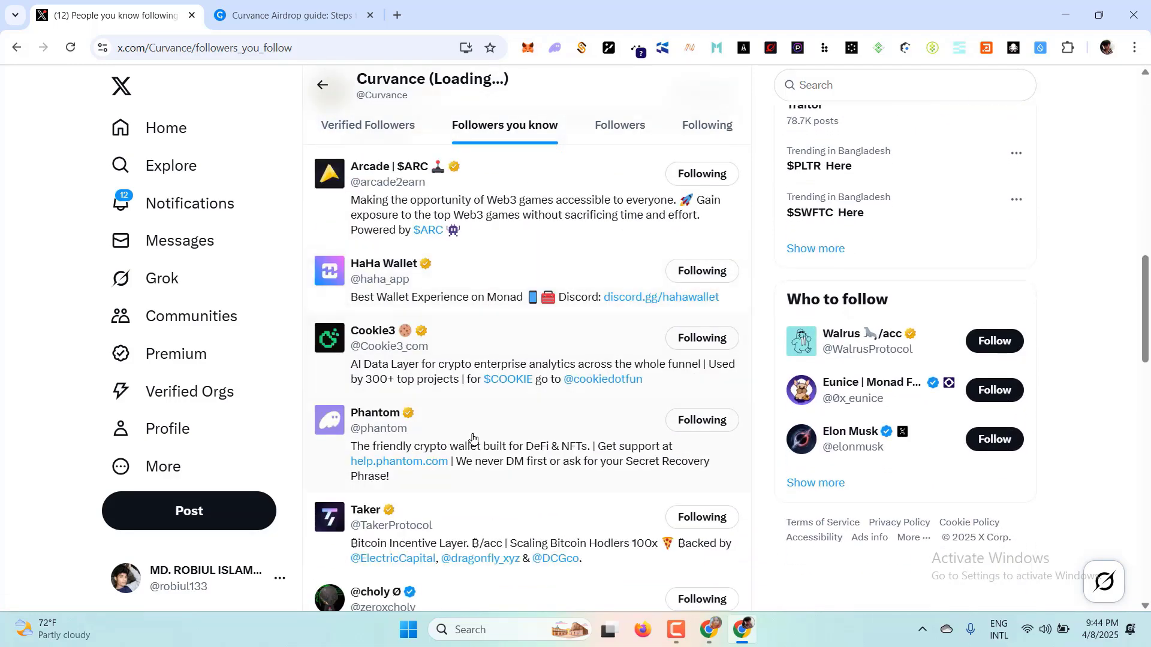
click(370, 418)
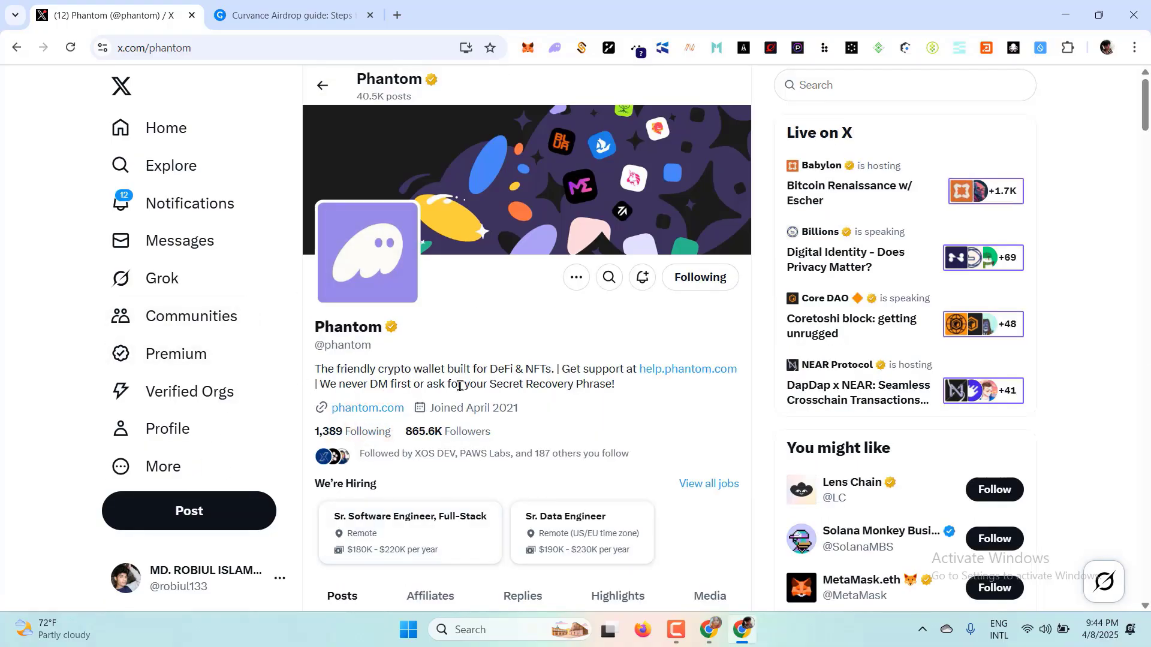
key(alt+Left)
scroll(398, 408, down, 5)
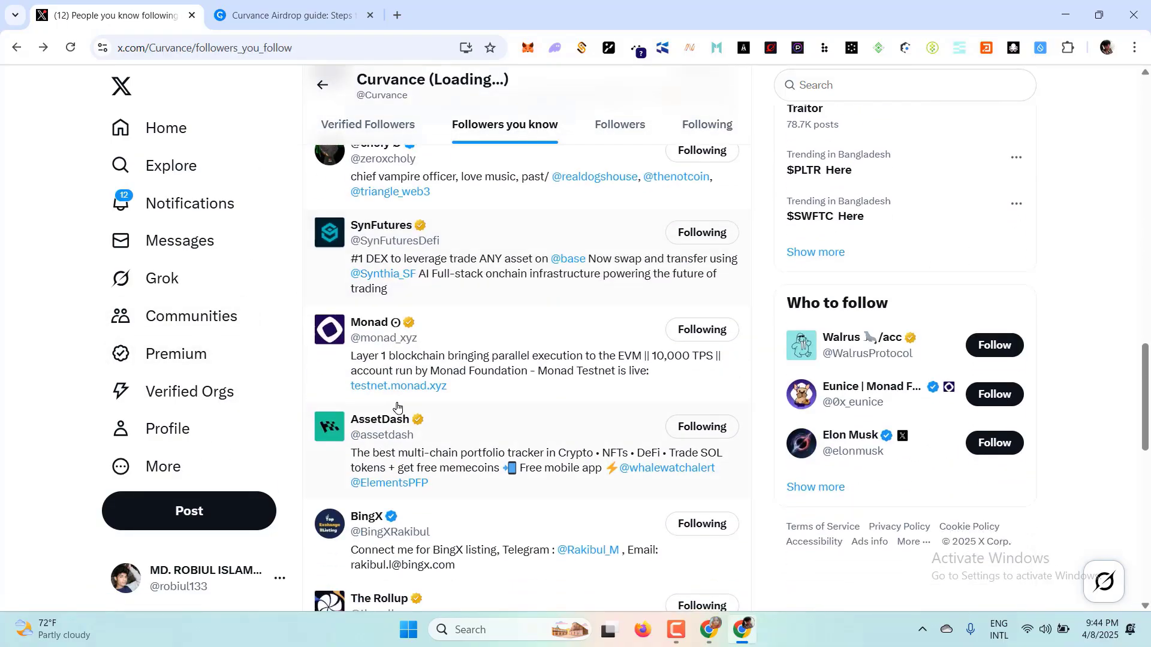
View the Monad and Polygon profiles from Curvance's list of known followers, returning to the list after each.
click(371, 329)
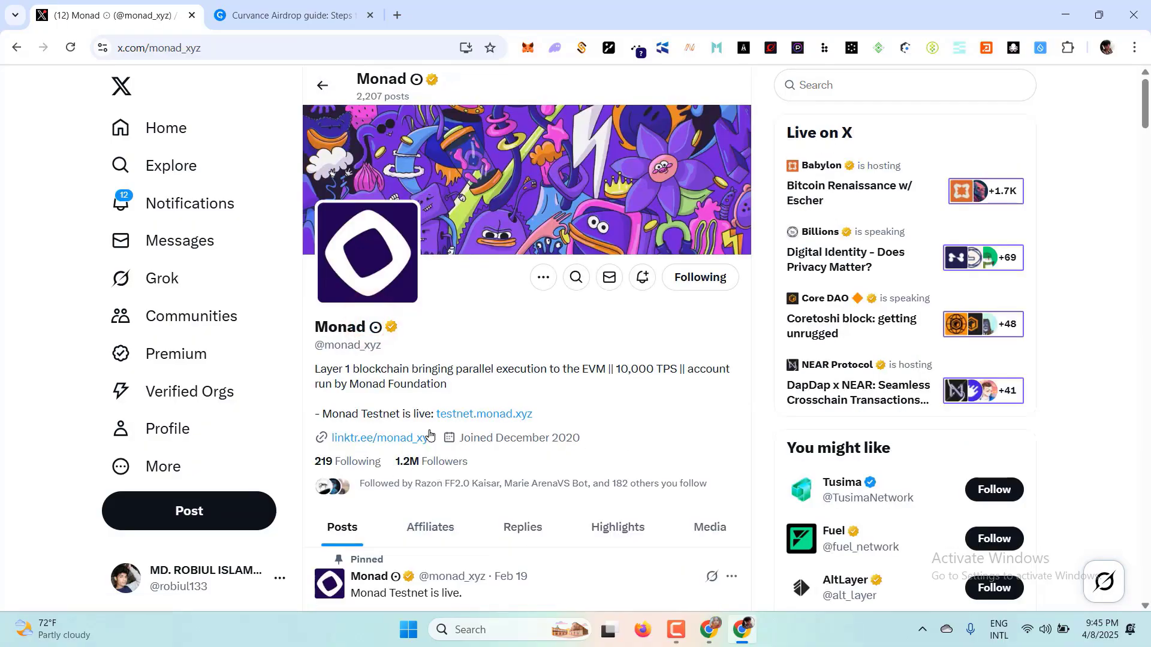
click(322, 84)
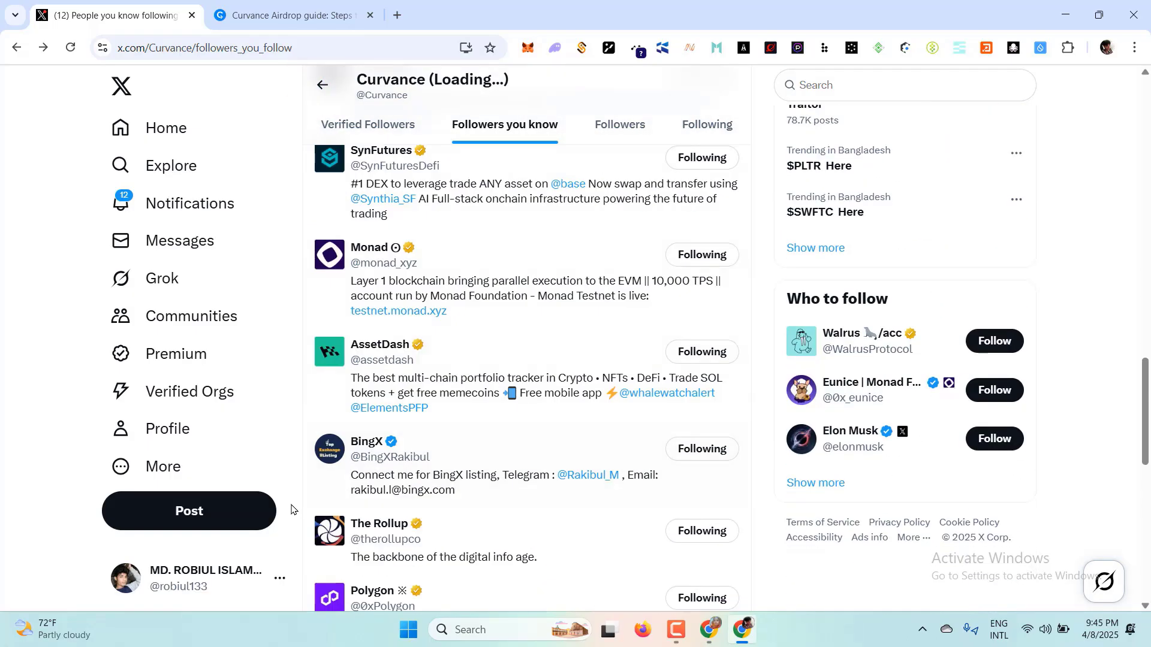
scroll(335, 534, down, 1)
click(362, 522)
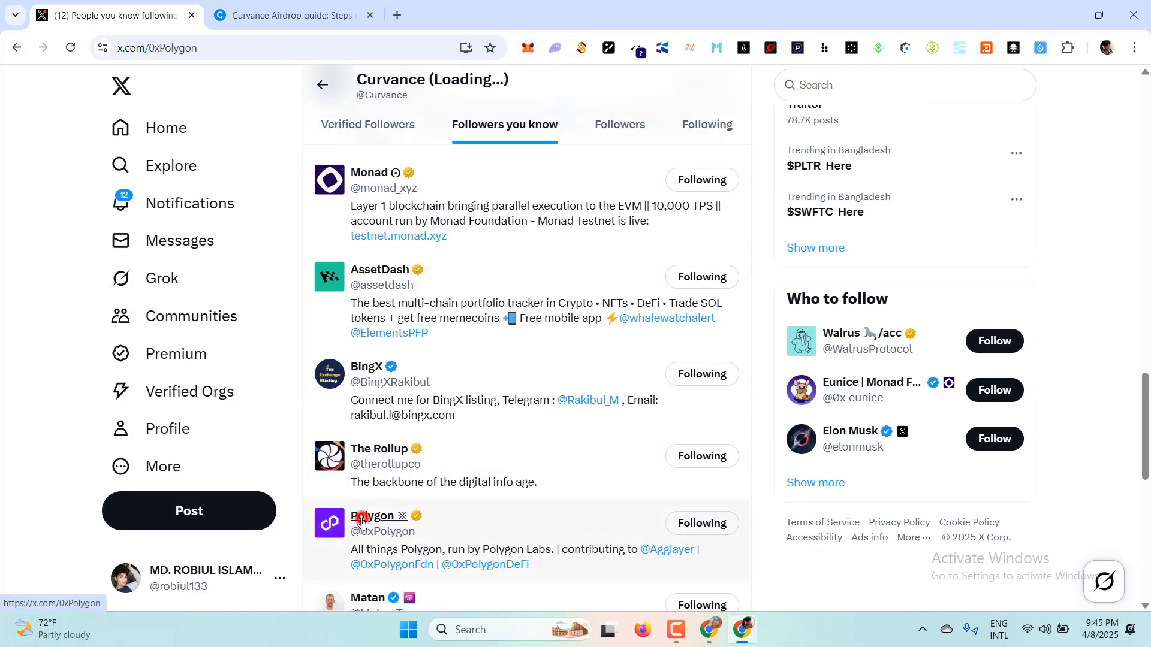
click(318, 86)
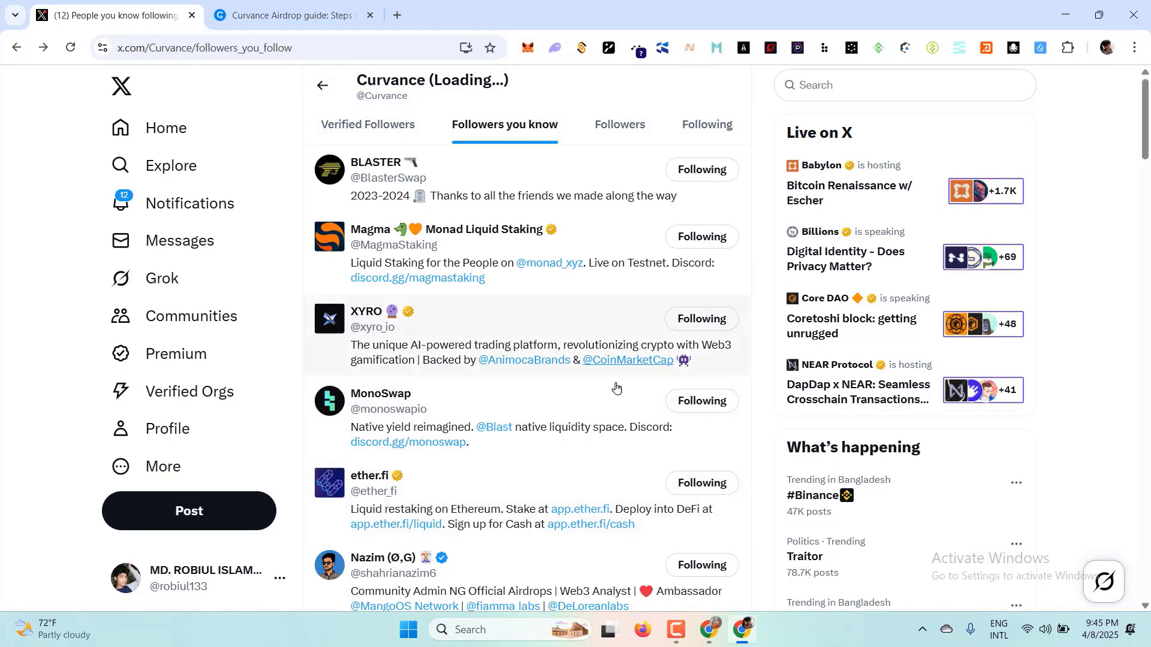
Leave the followers list and bring the main Curvance profile page back into view.
click(321, 85)
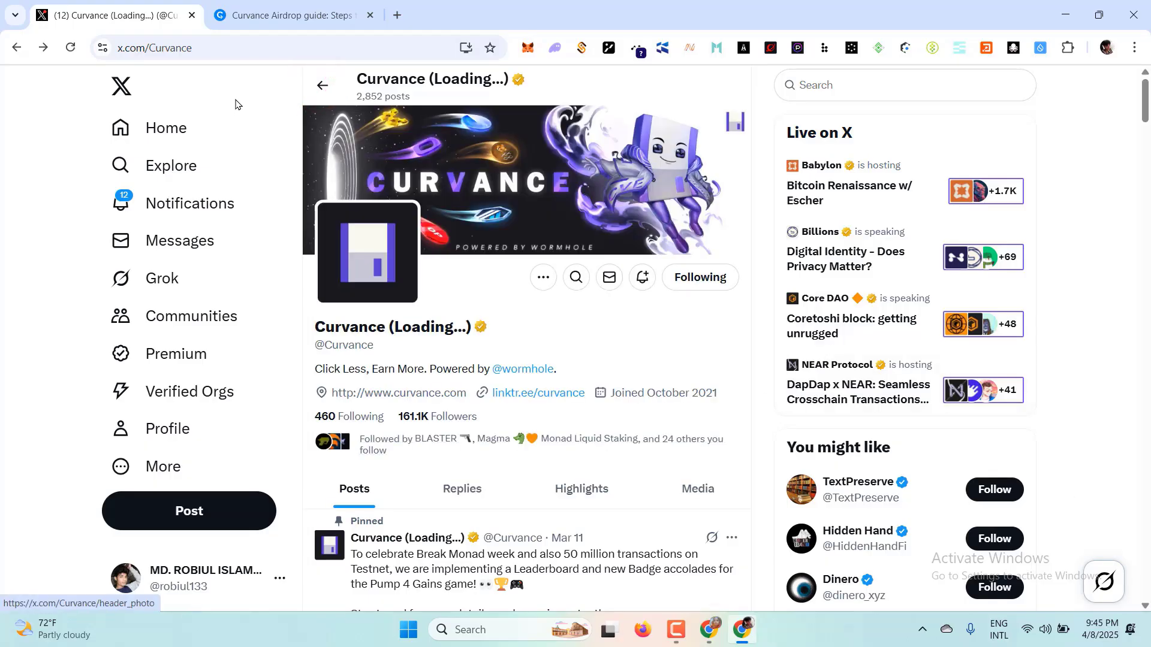
click(322, 87)
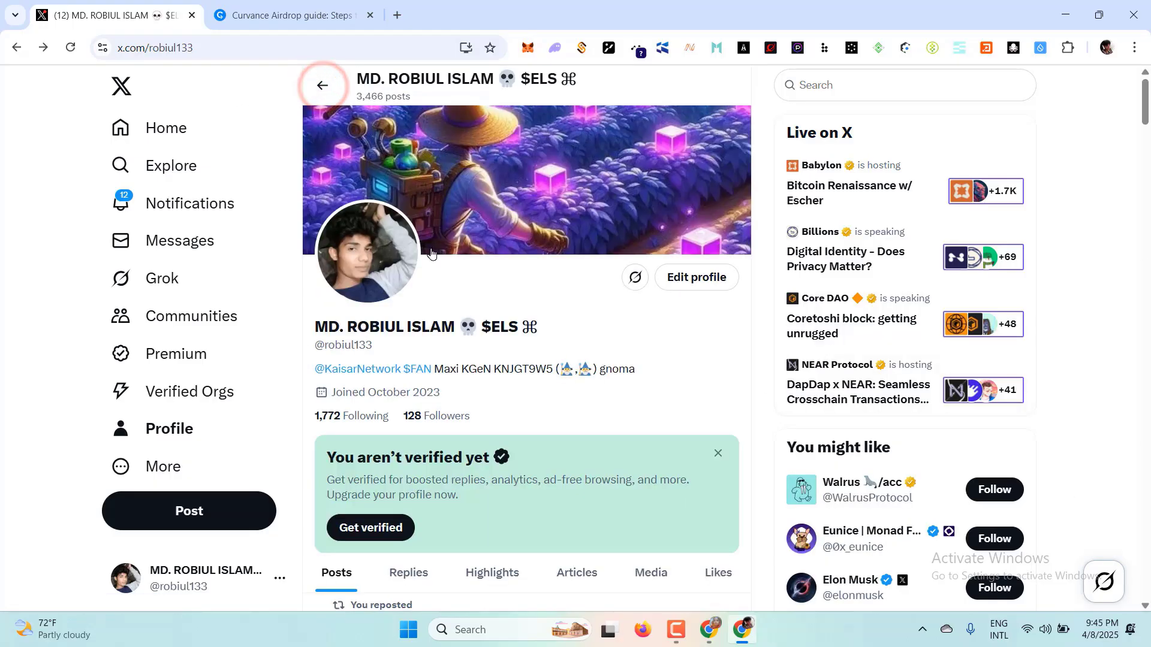
key(alt+Right)
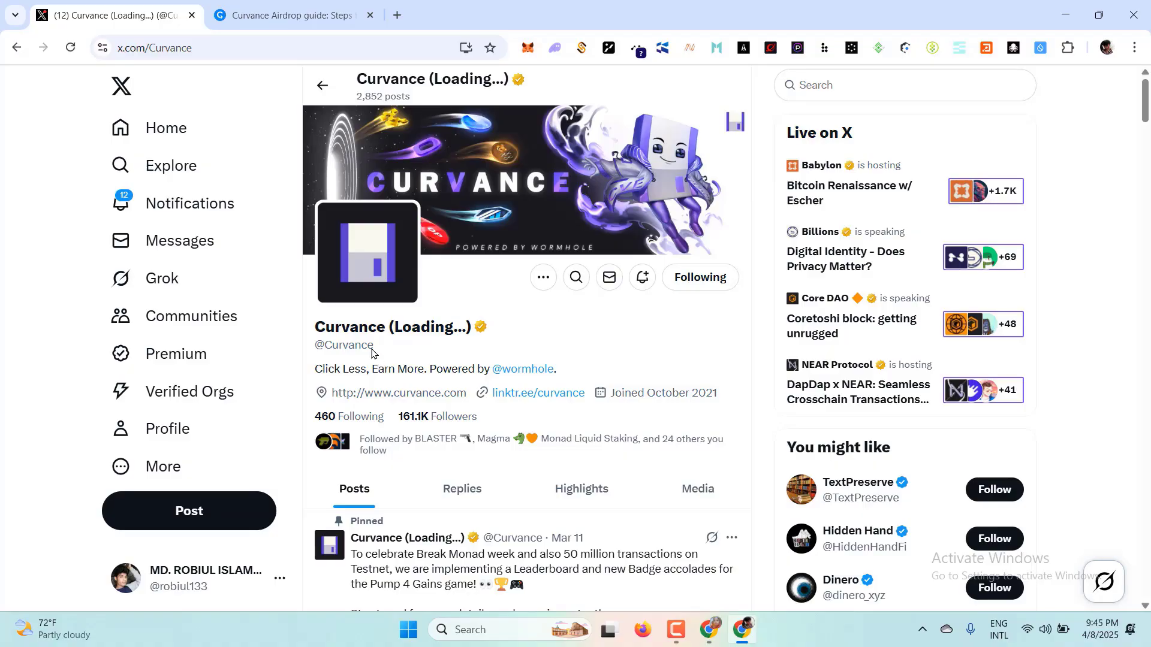
Switch to the CryptoRank airdrop guide and review the full list of Curvance's funds and backers.
click(261, 14)
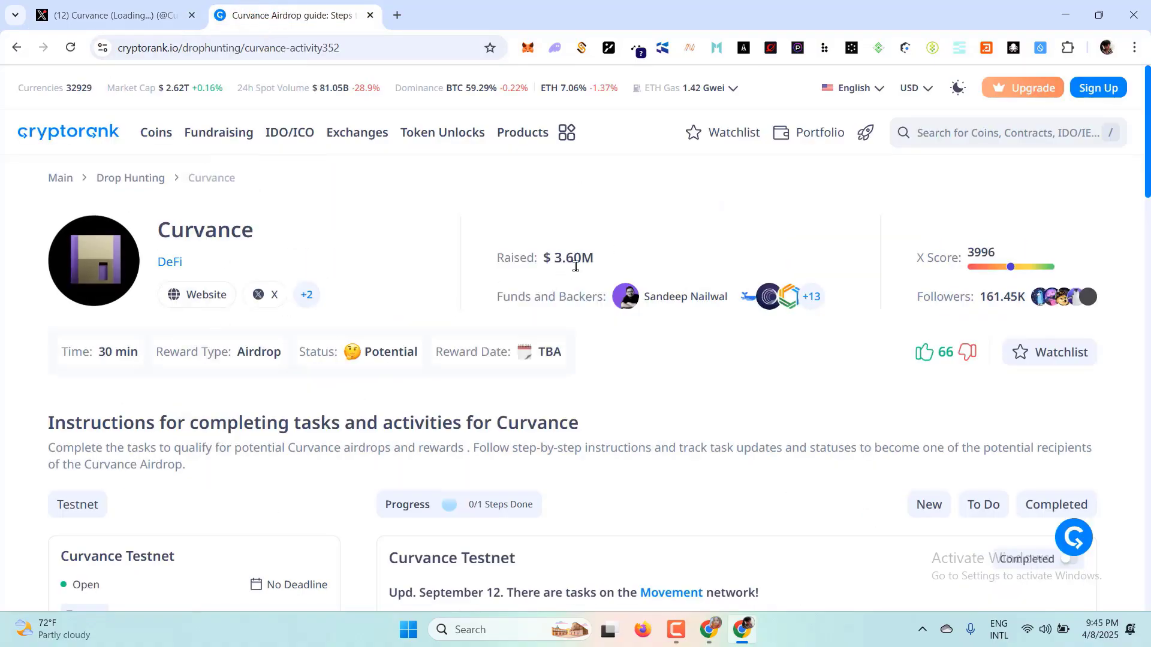
click(810, 296)
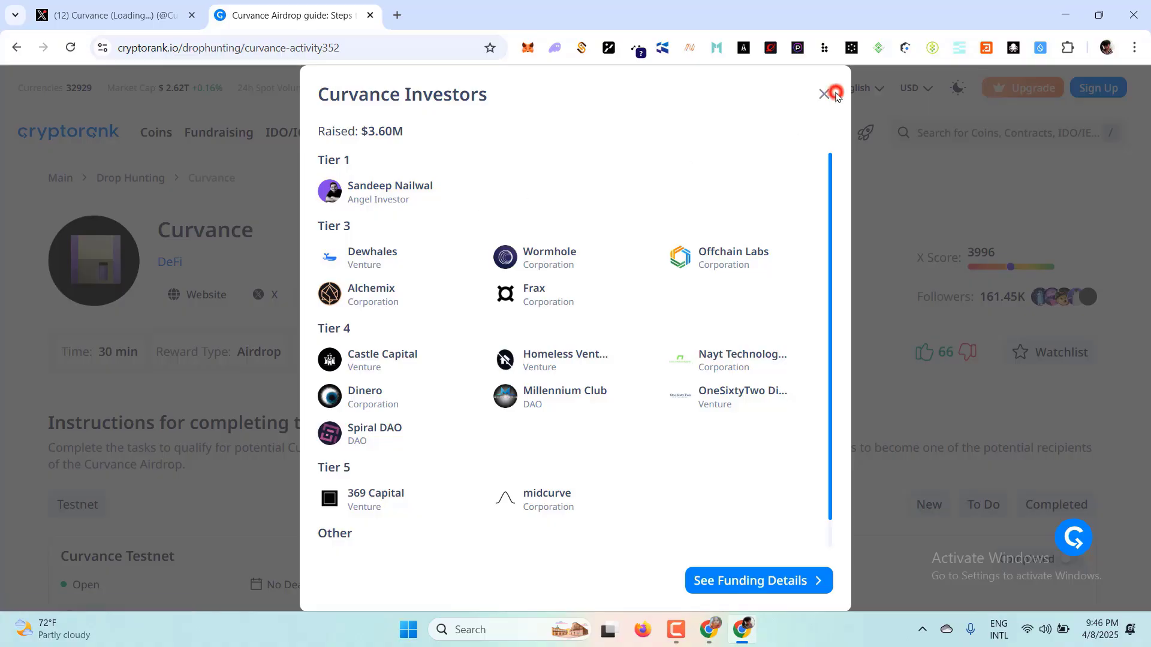
click(825, 94)
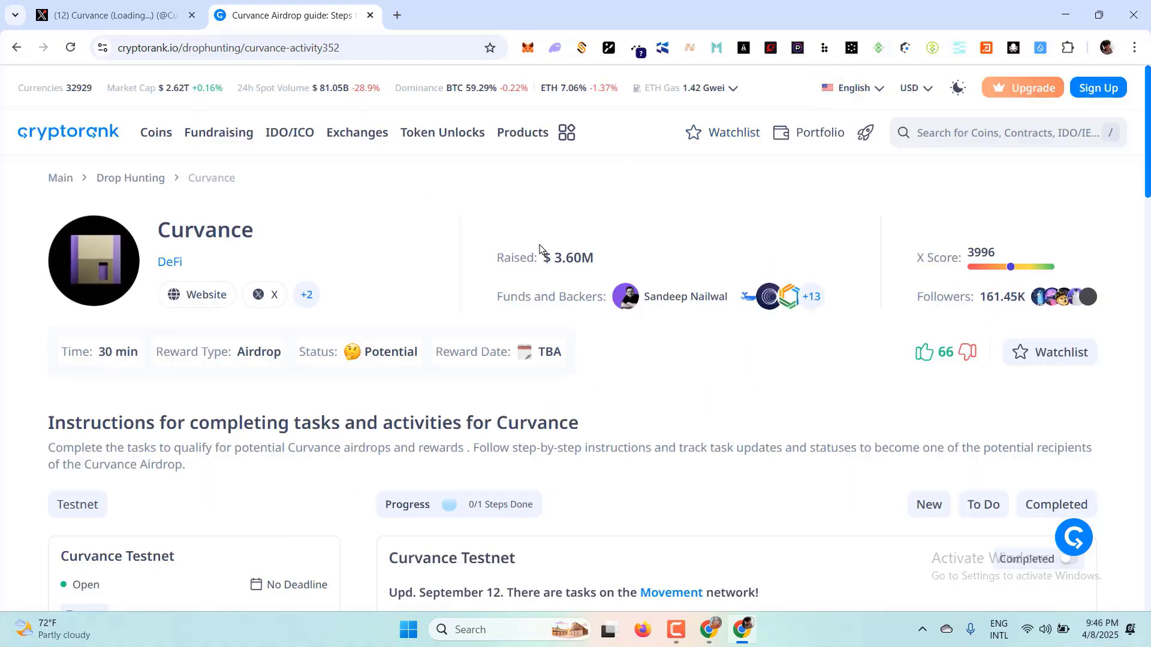
Search CryptoRank for "monad" and open Monad's drop hunting page.
click(935, 144)
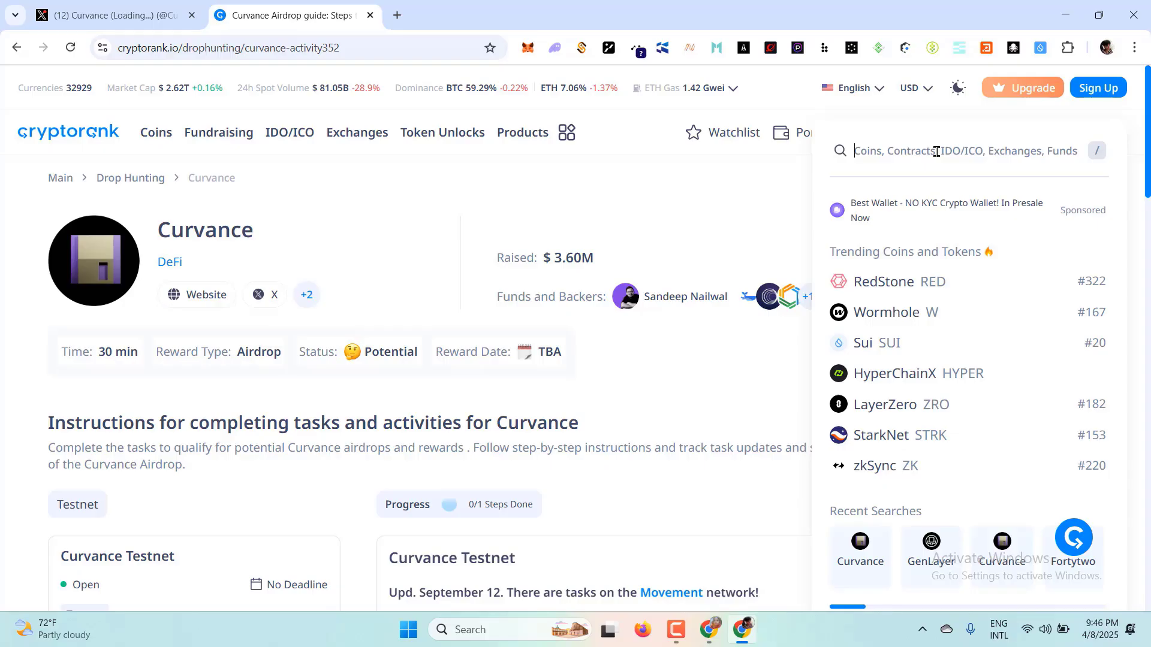
text(monad)
click(865, 397)
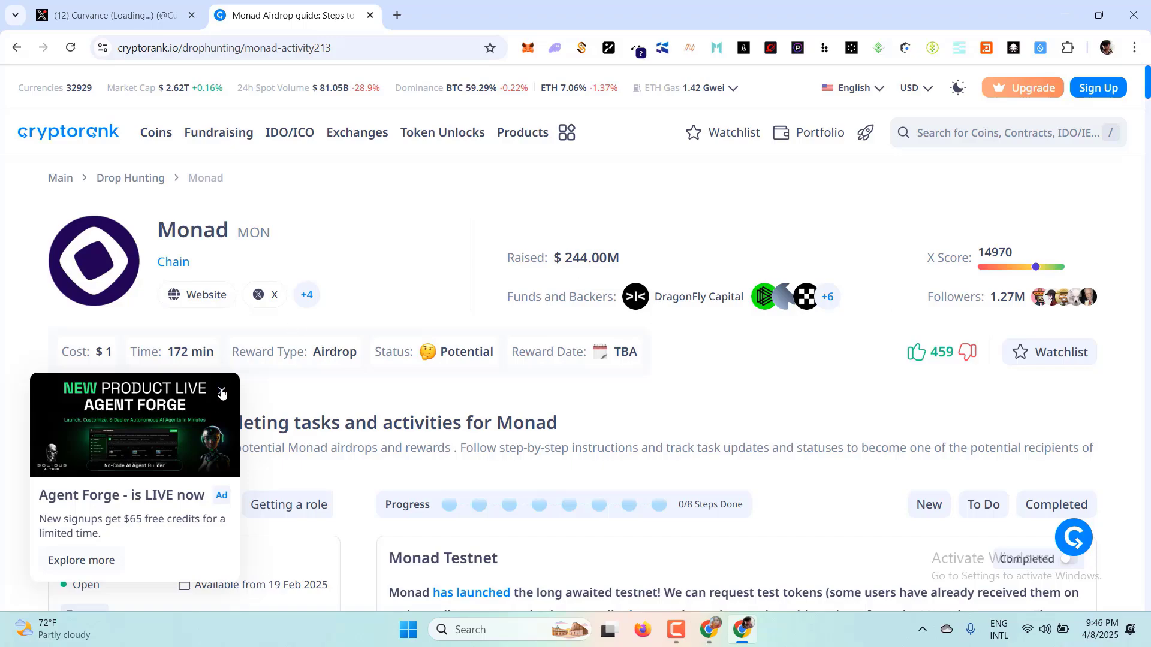
Switch to X and examine the Wormhole profile linked in Curvance's bio, as well as Curvance's pinned post.
key(ctrl+Tab)
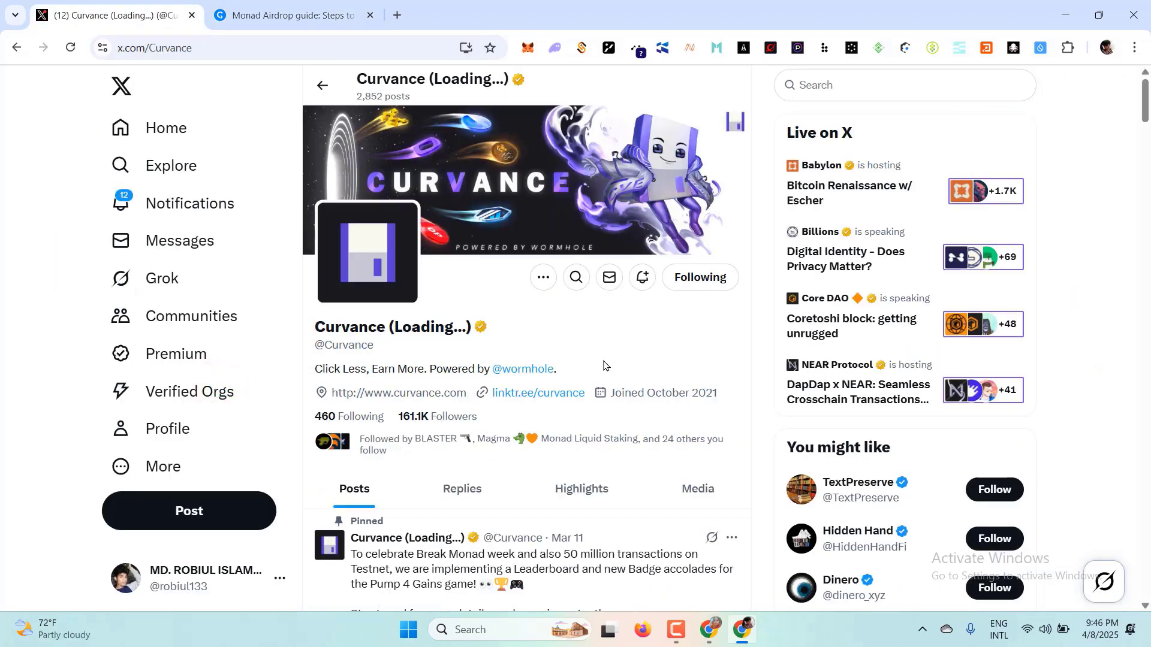
click(514, 374)
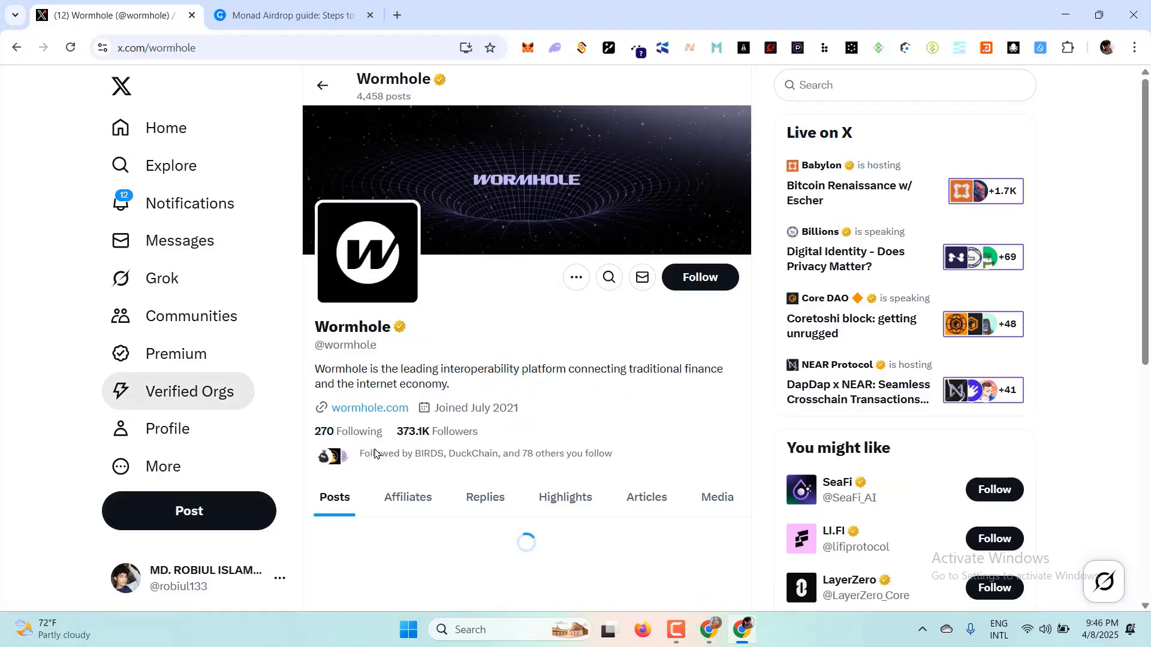
click(323, 84)
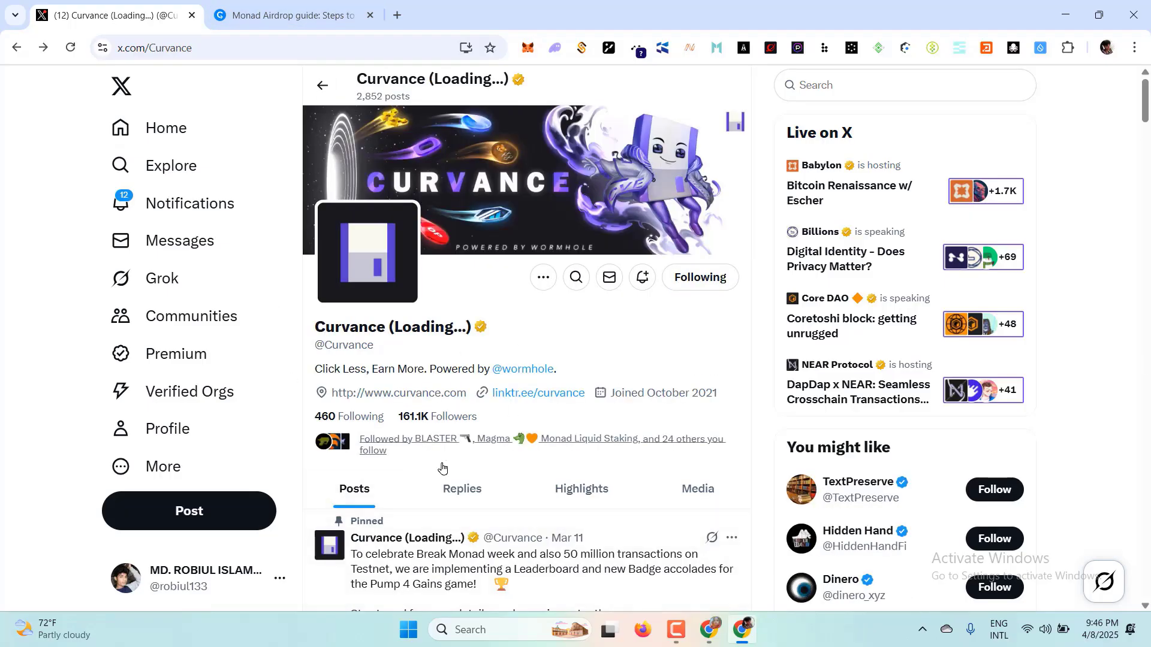
scroll(773, 348, down, 4)
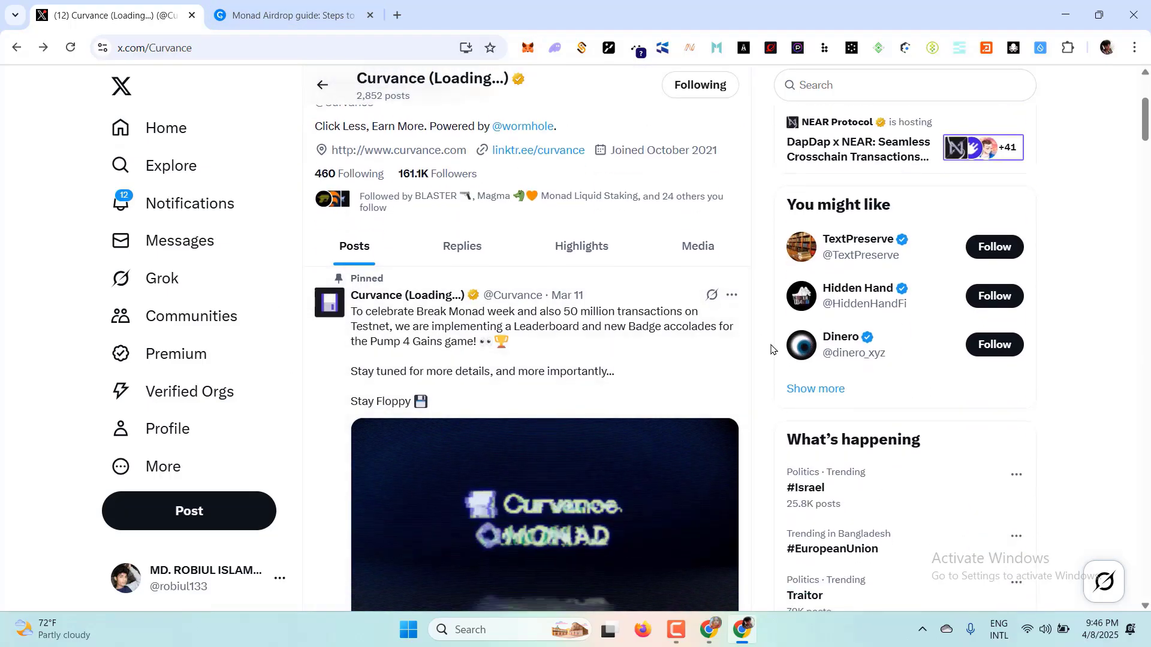
scroll(662, 333, up, 7)
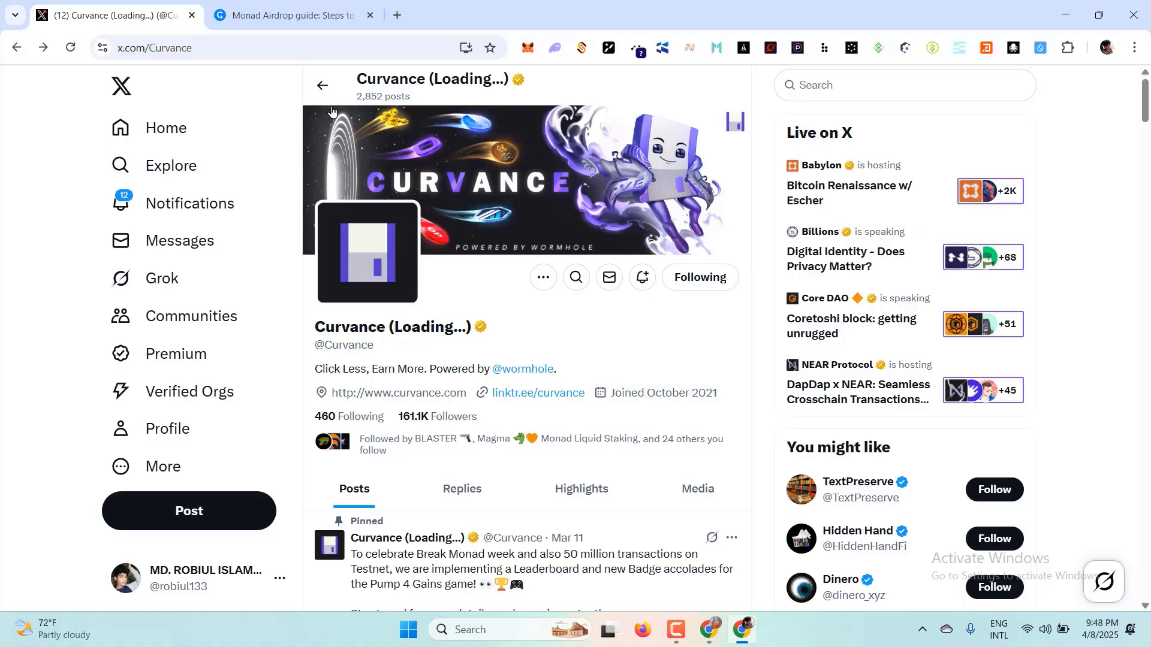
Revisit the Monad airdrop guide on CryptoRank and check Berachain's market cap chart on CoinMarketCap.
click(267, 13)
click(928, 138)
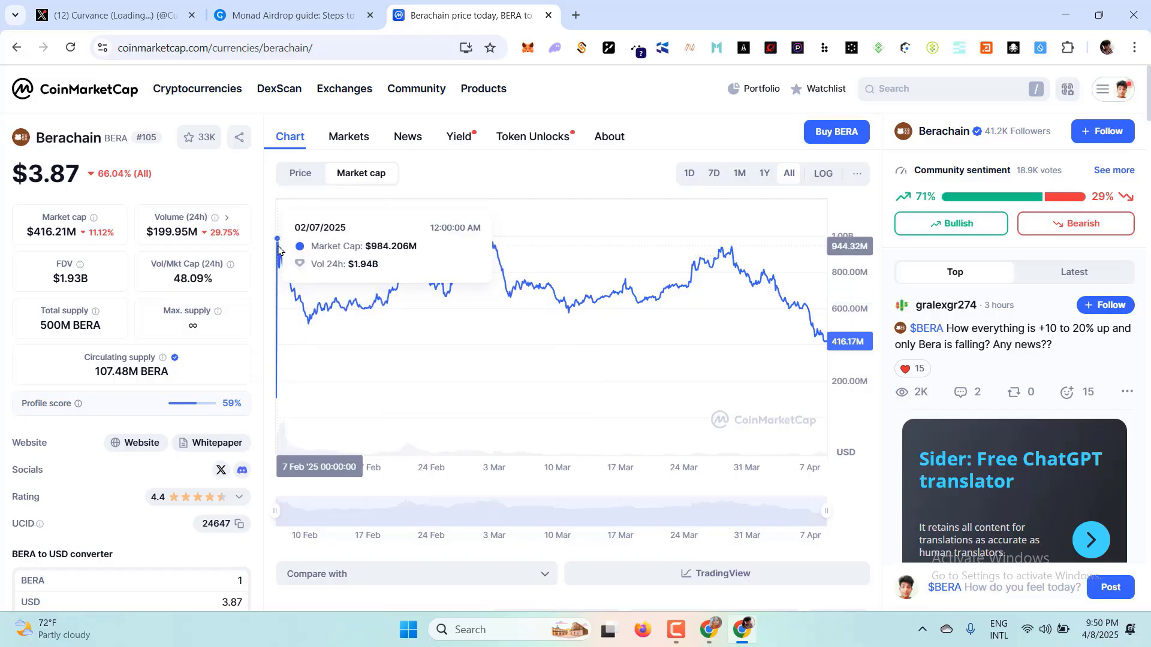
click(282, 12)
click(152, 7)
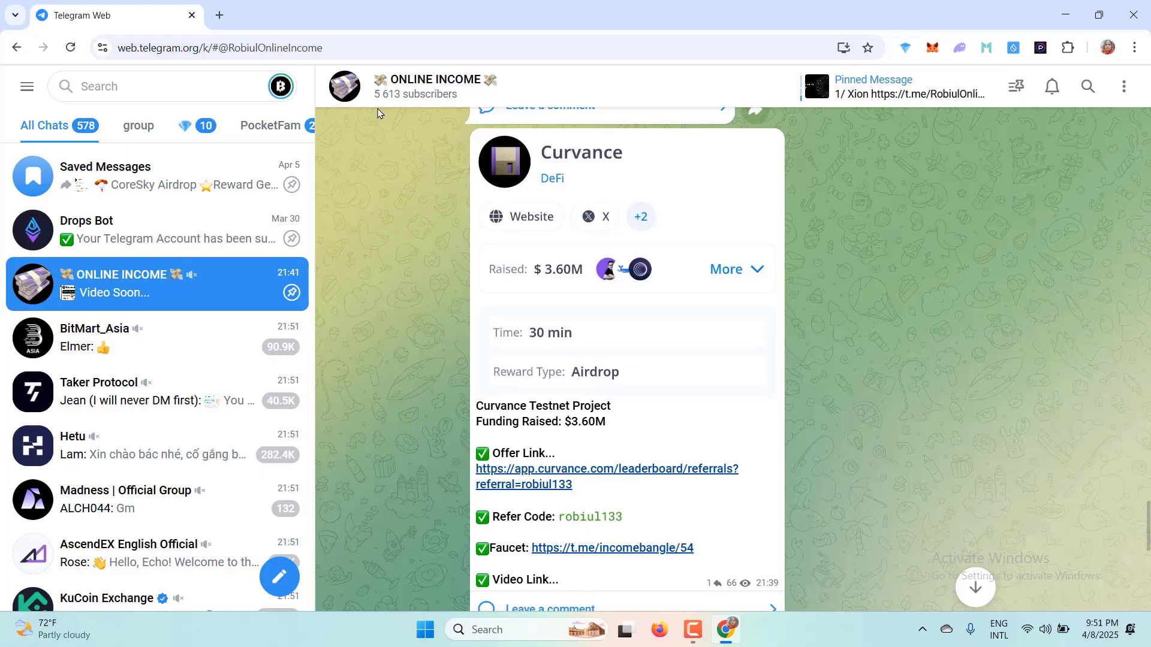
Find the Curvance Testnet Project post in the ONLINE INCOME Telegram channel and open its offer link.
scroll(705, 426, up, 5)
scroll(704, 423, down, 3)
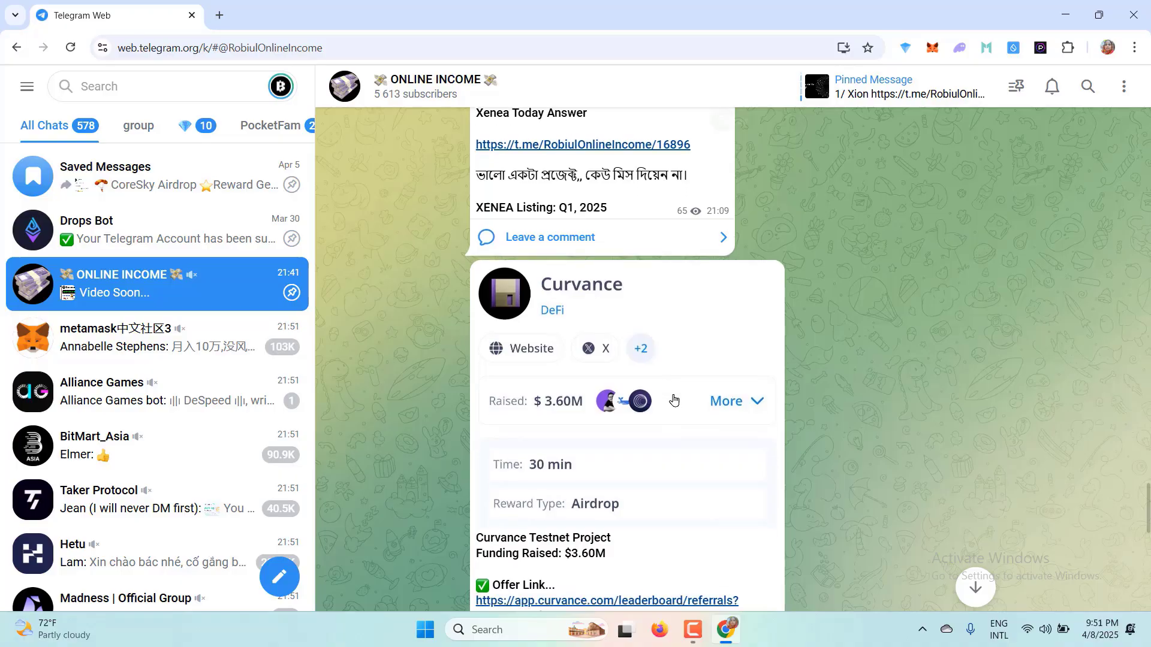
scroll(674, 400, up, 4)
scroll(674, 400, up, 15)
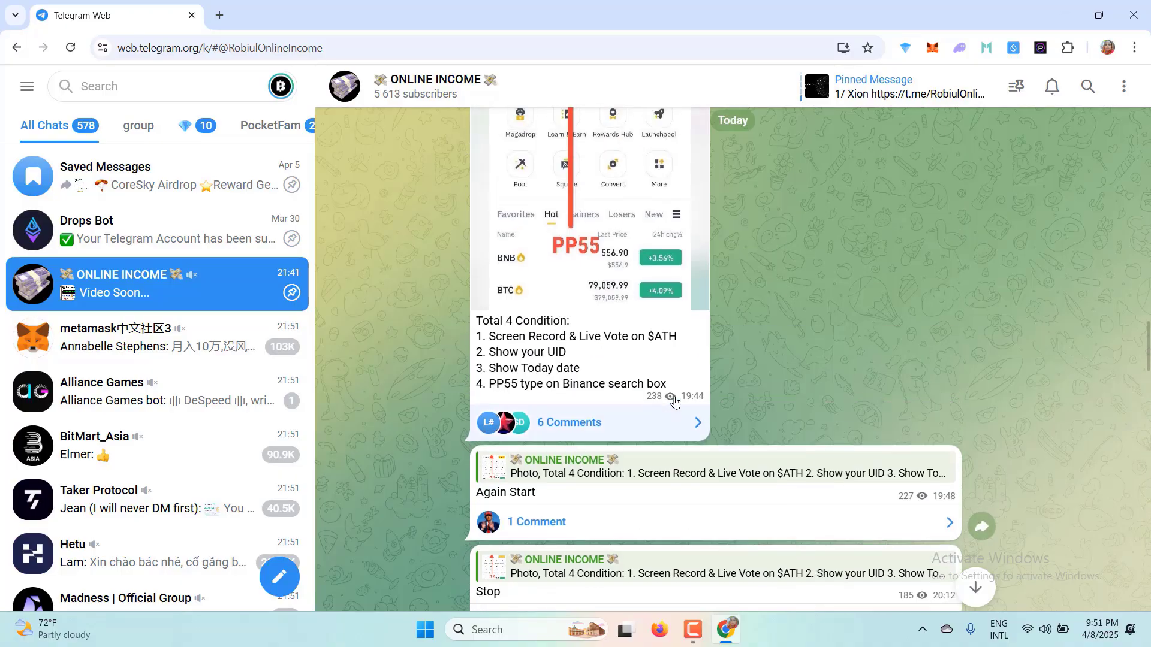
scroll(676, 403, up, 5)
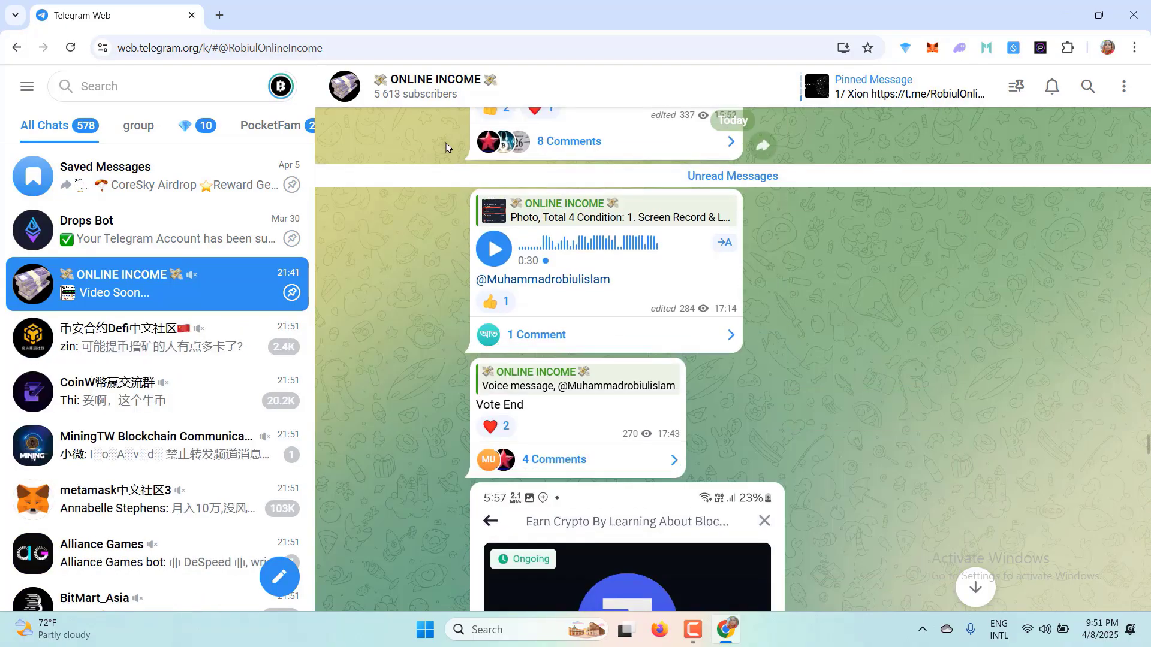
scroll(648, 378, down, 15)
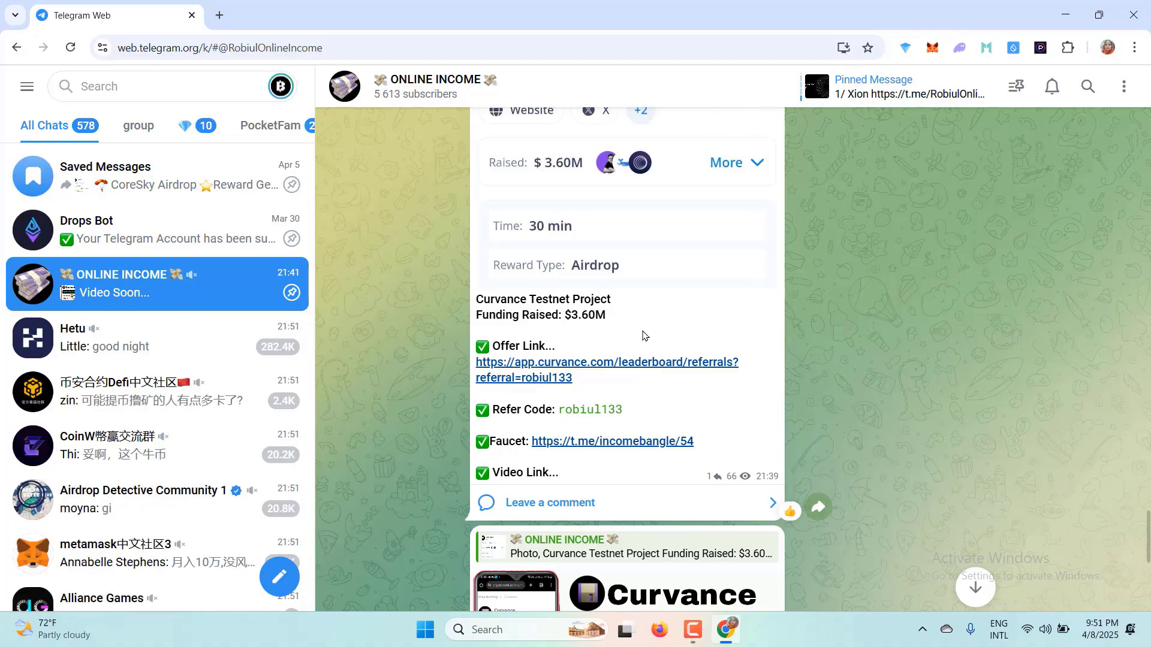
click(527, 367)
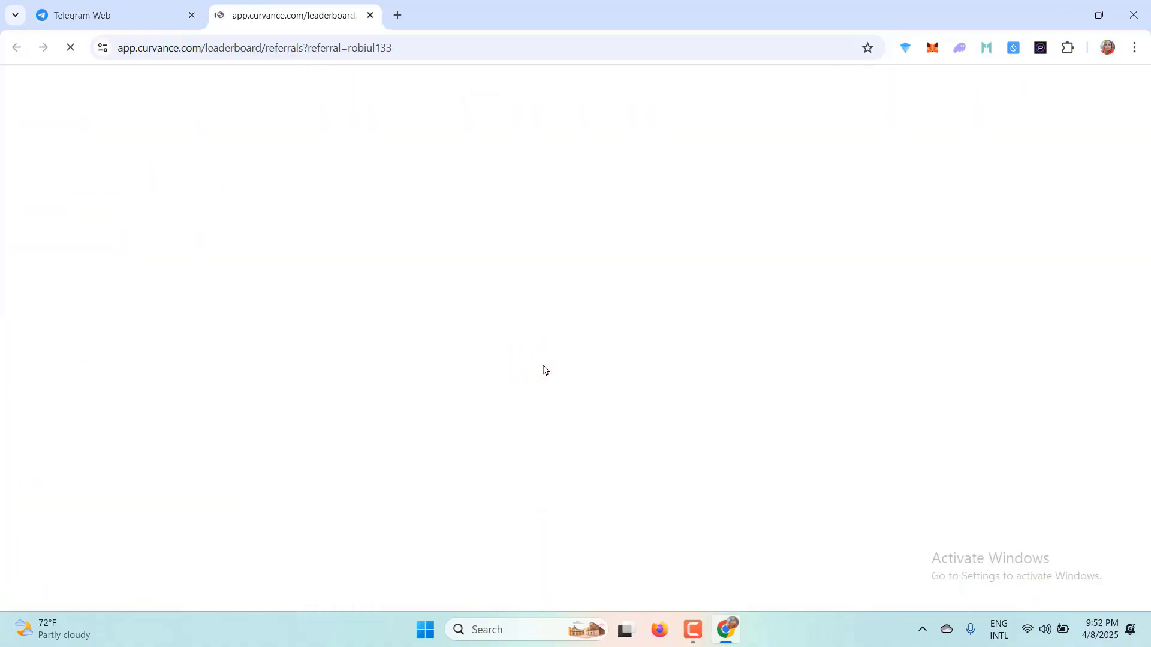
Return to Telegram, switch the MetaMask wallet to the Sepolia network and check its SepoliaETH balance.
click(144, 18)
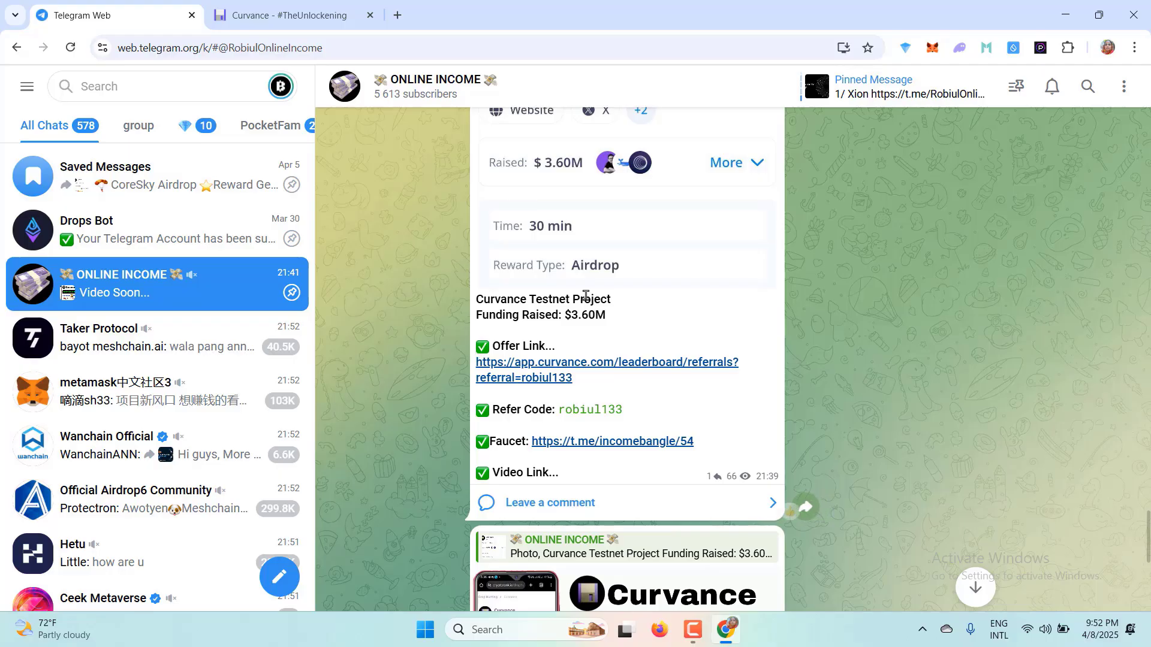
click(932, 47)
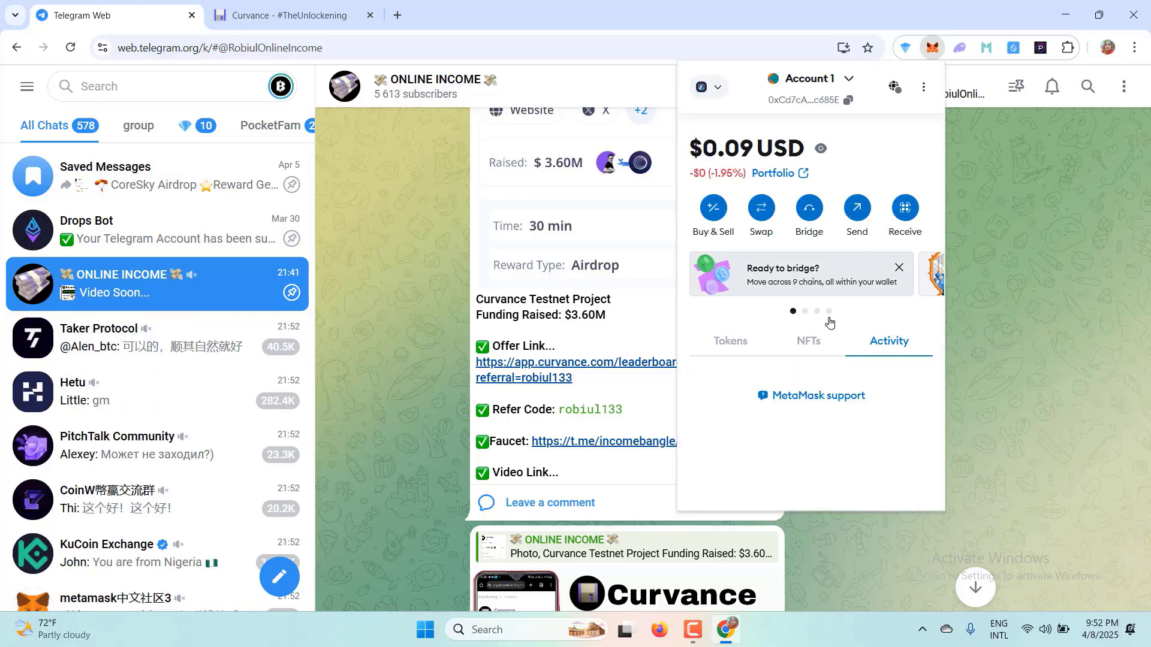
click(719, 93)
scroll(821, 335, down, 10)
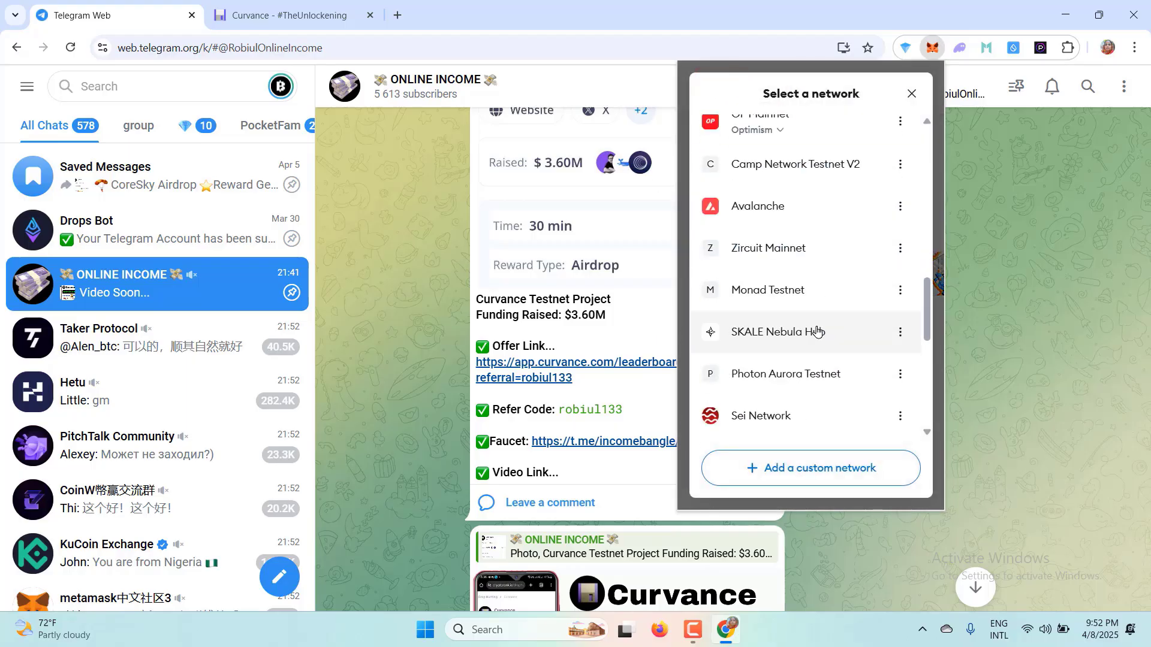
scroll(823, 351, down, 1)
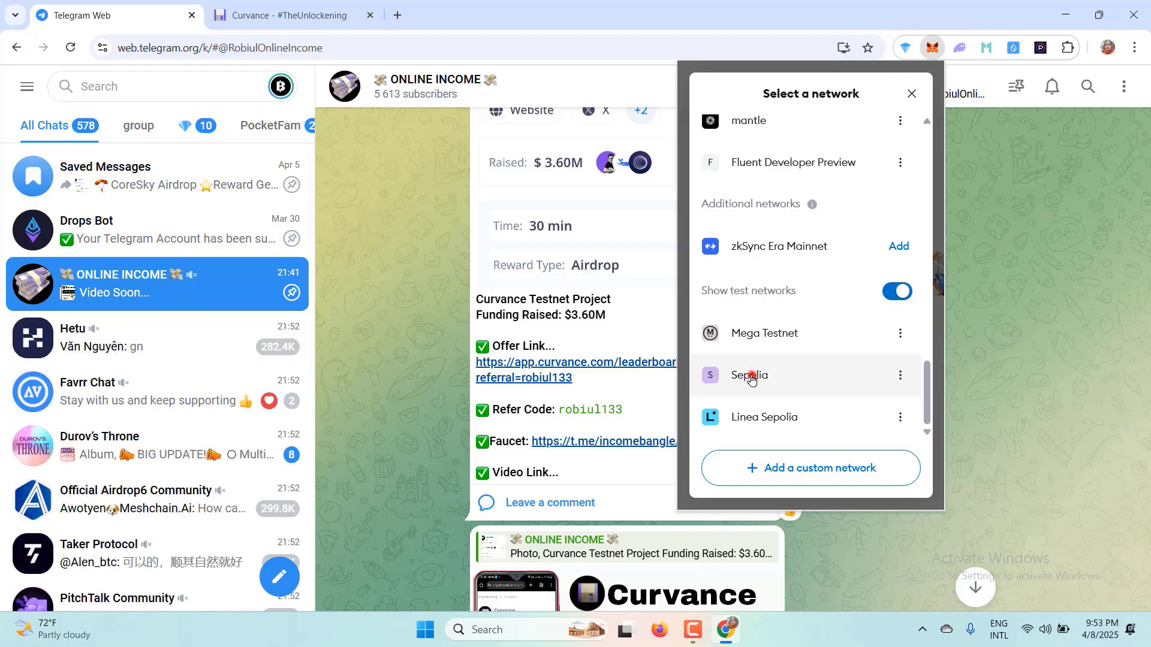
click(773, 373)
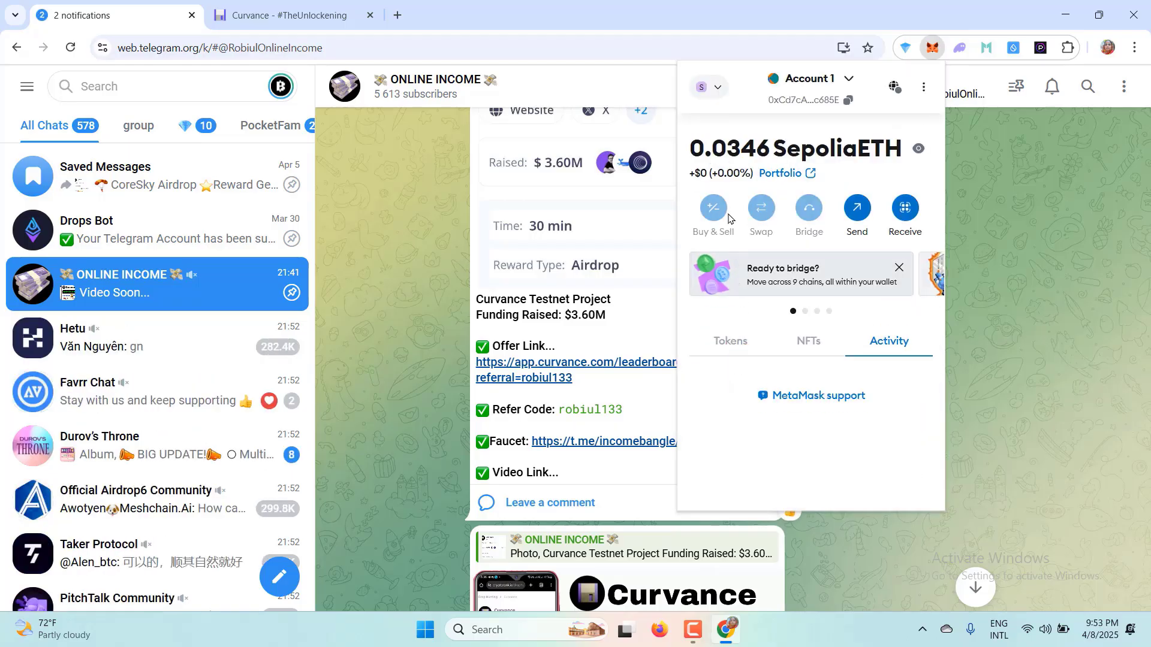
triple_click(708, 150)
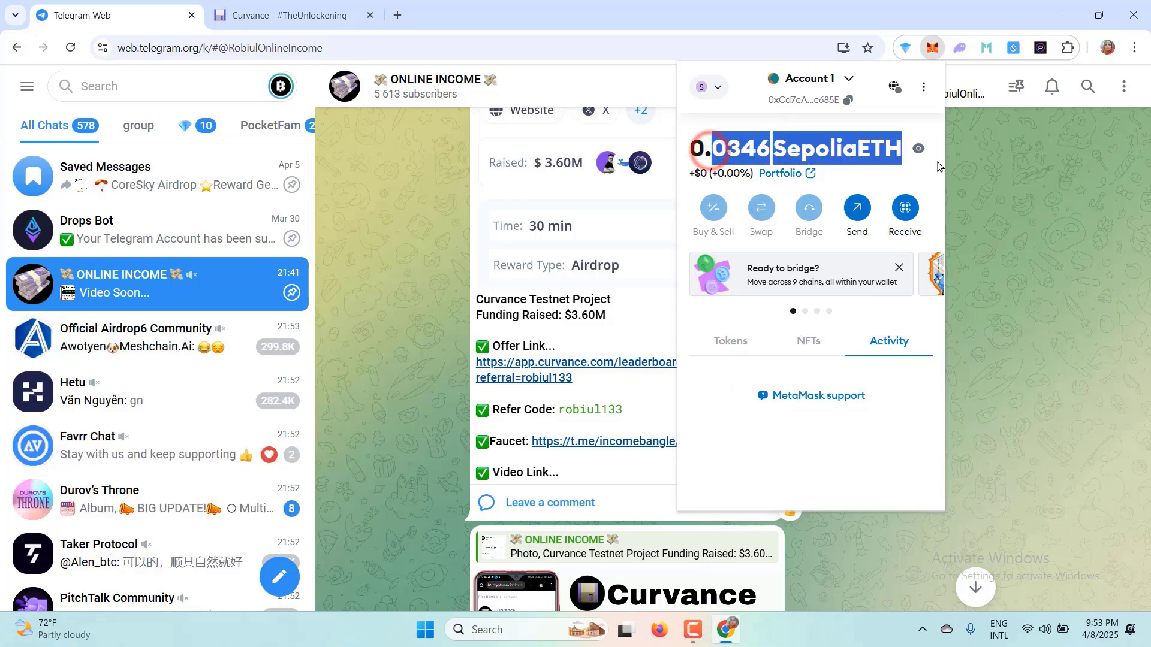
Switch MetaMask to Mega Testnet to check its MegaETH balance, switch back to Sepolia and close the wallet.
click(710, 90)
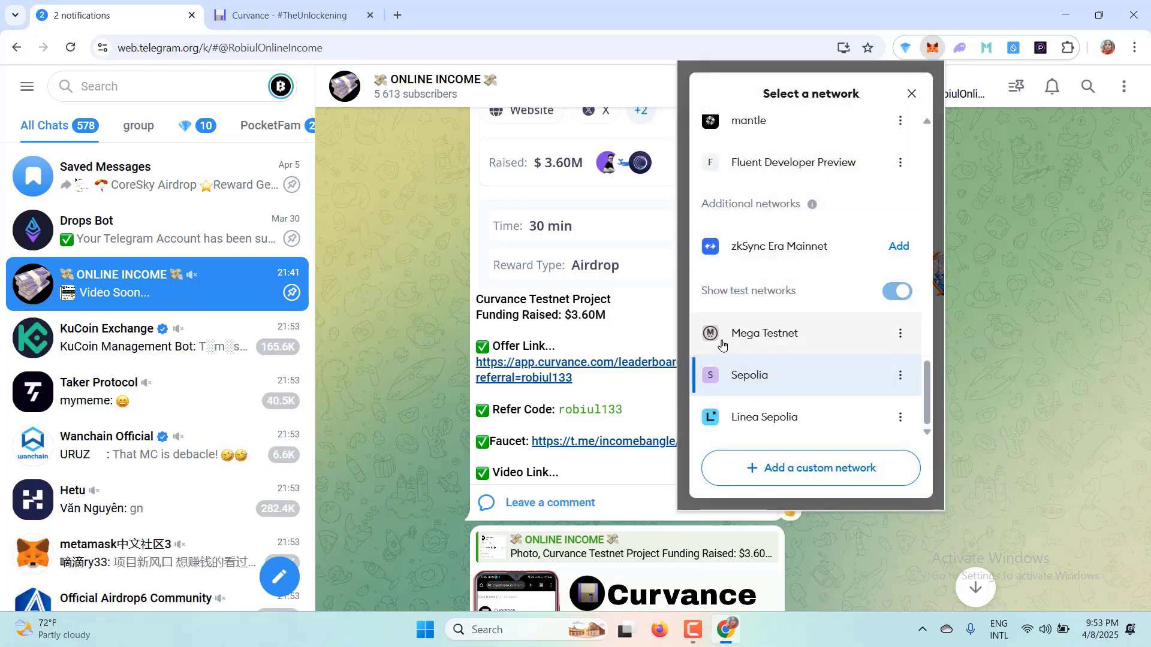
click(806, 331)
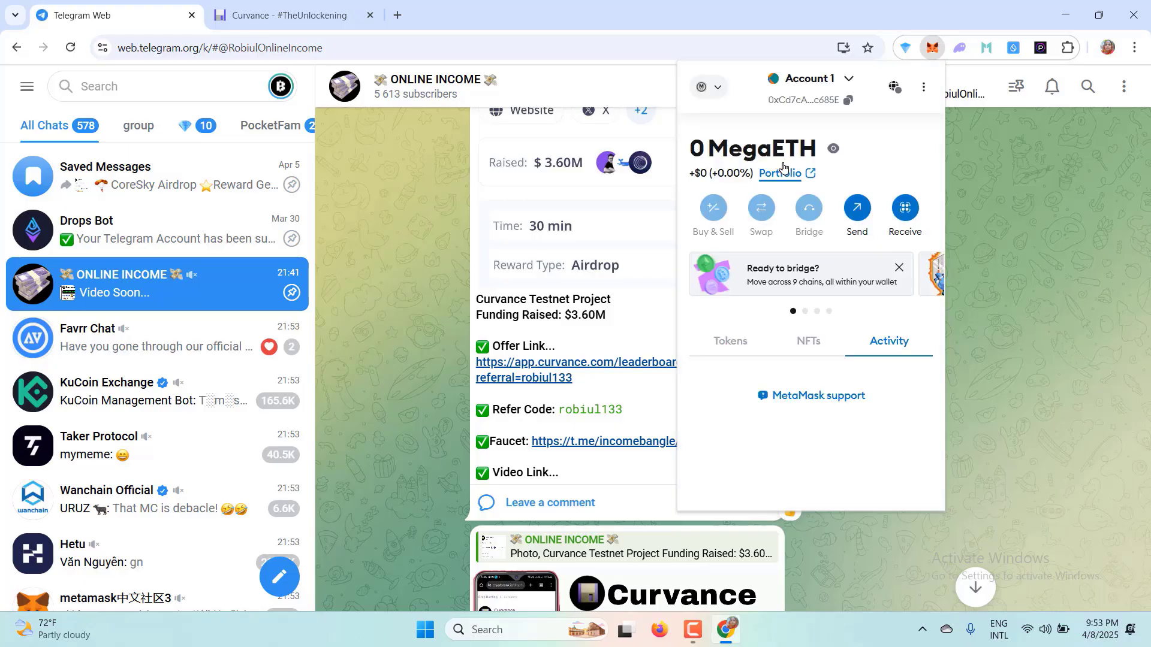
click(715, 80)
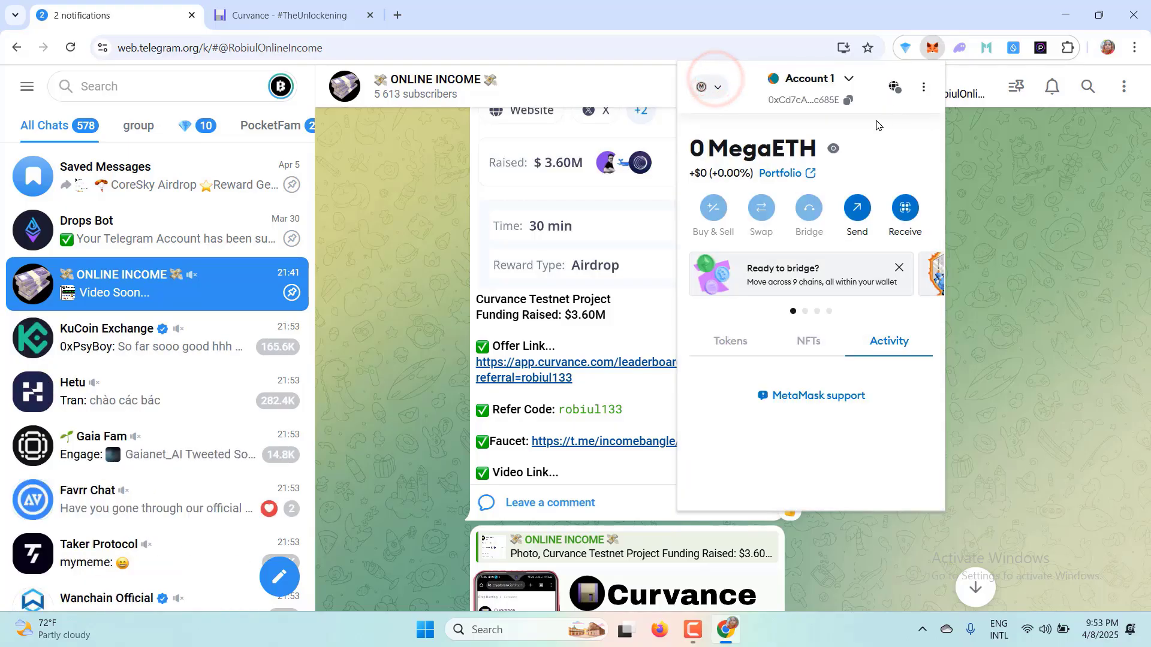
click(709, 87)
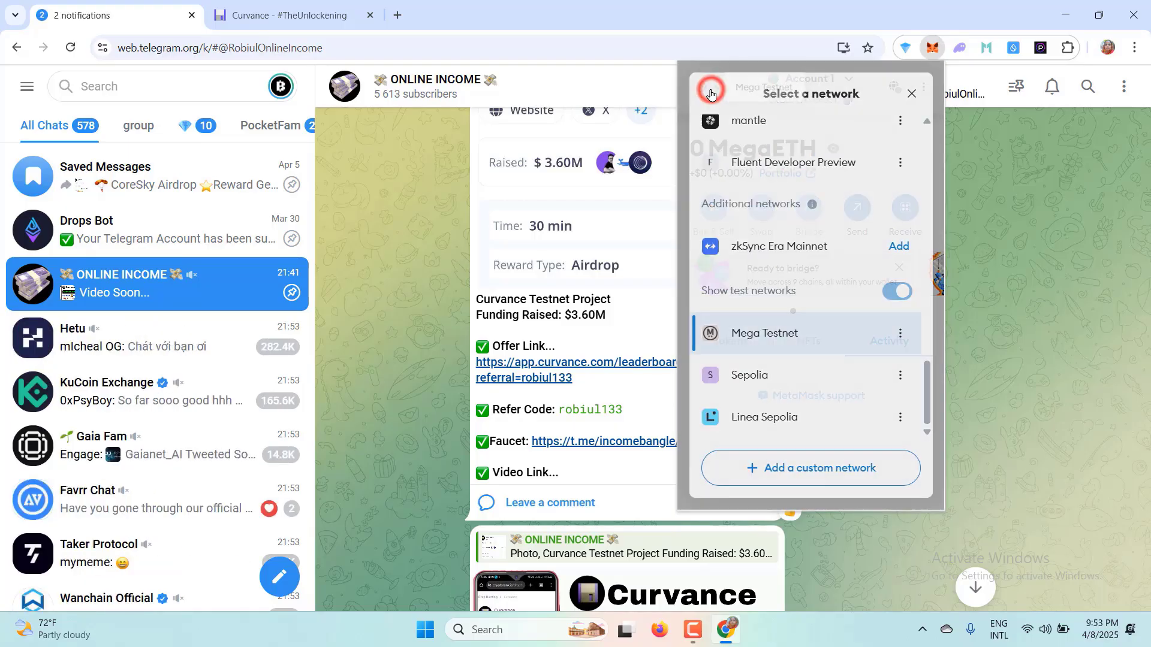
click(747, 376)
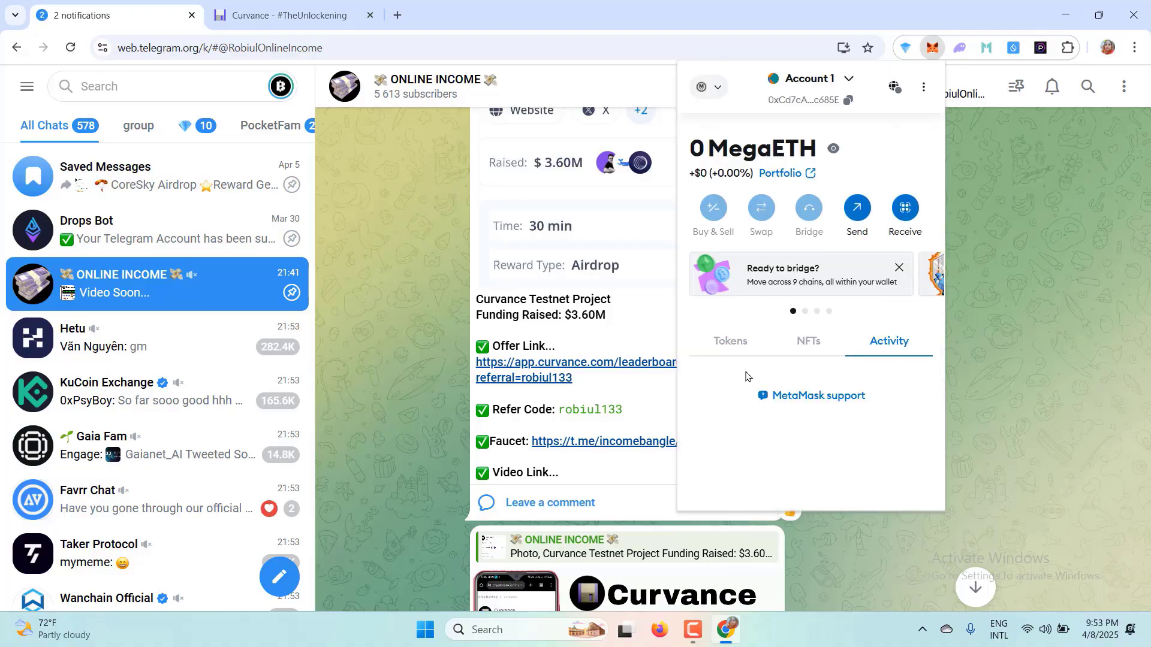
click(995, 315)
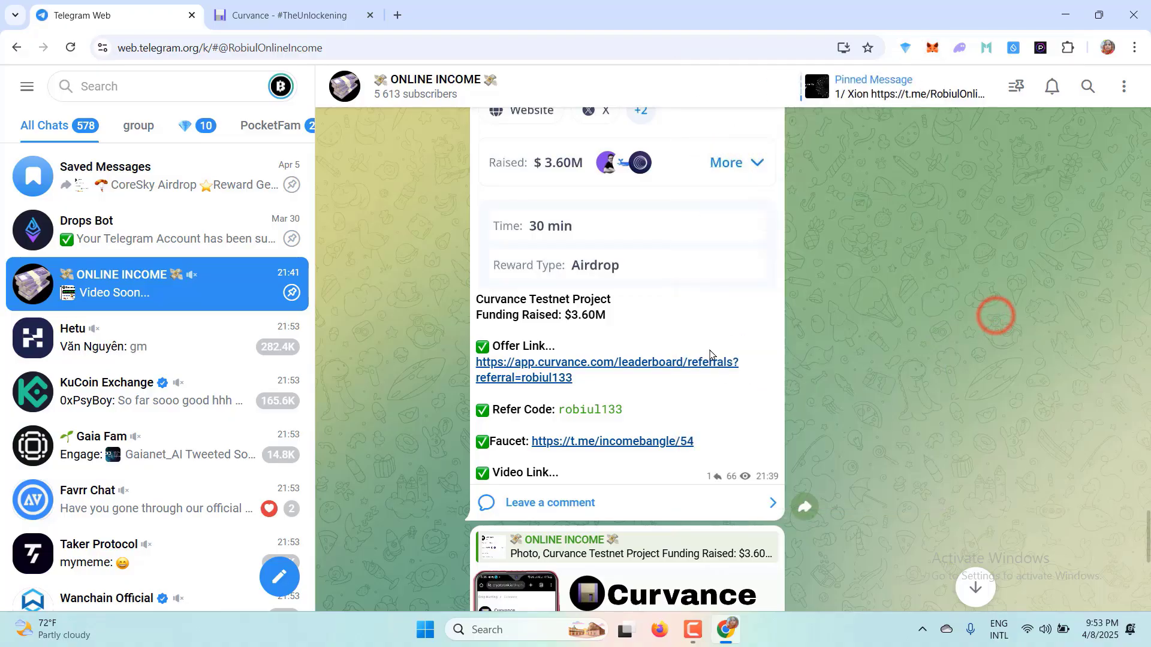
Follow the Curvance post's faucet link to Income Bangla, open the first free Sepolia faucet bot and review its network list in the chat history.
click(622, 442)
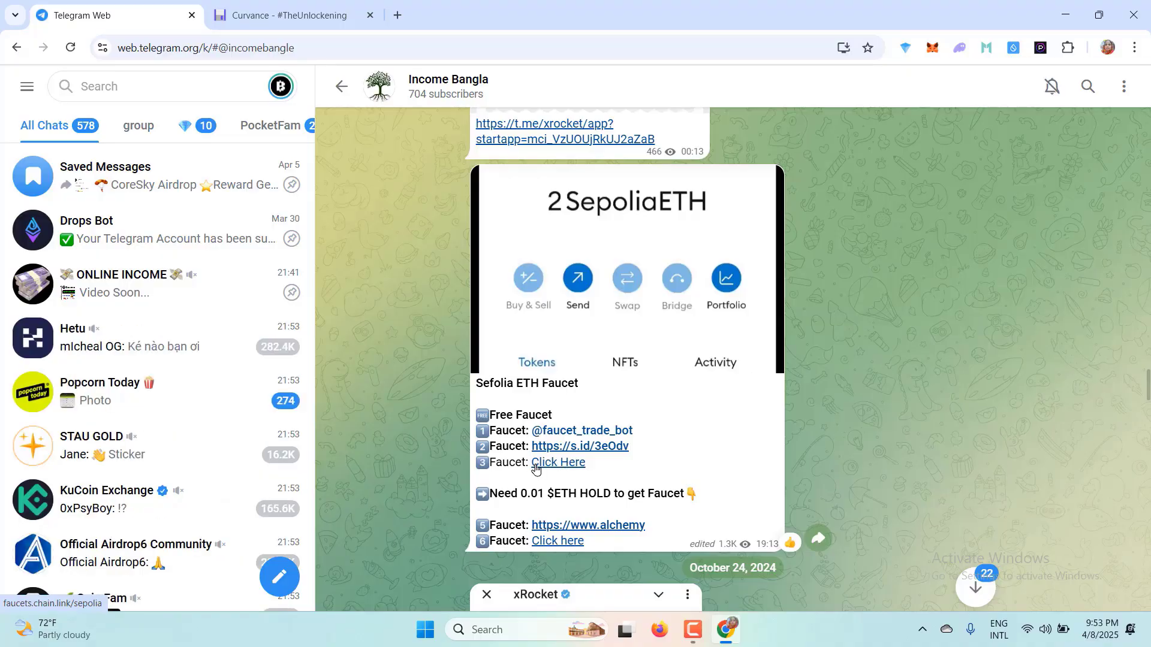
click(564, 434)
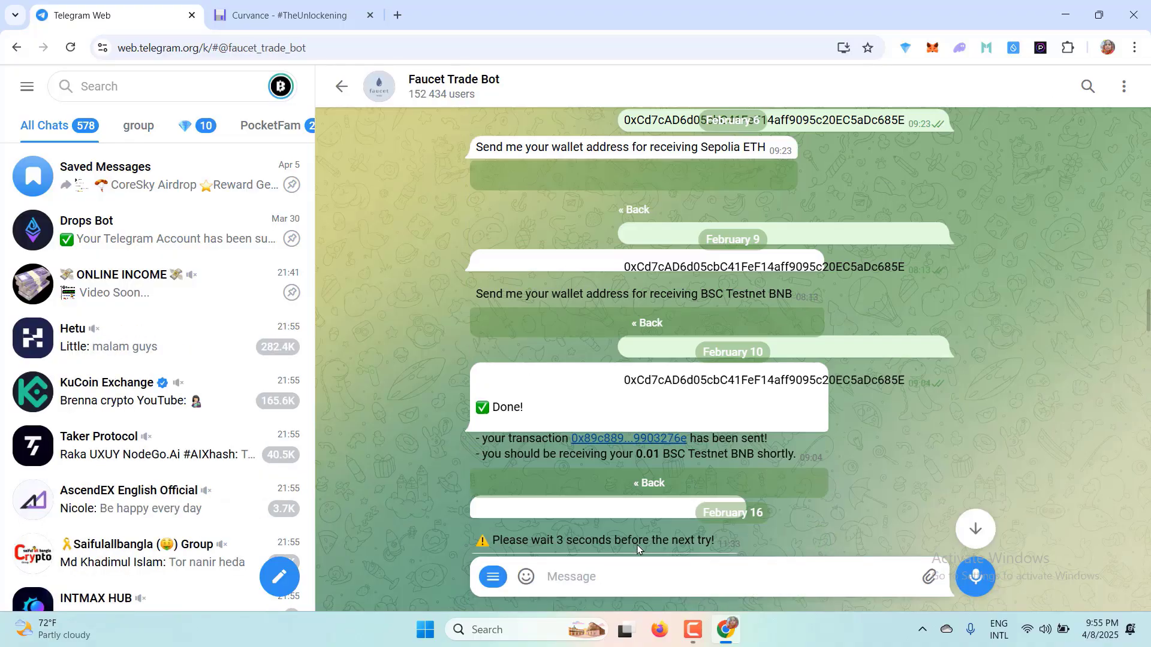
scroll(638, 545, up, 10)
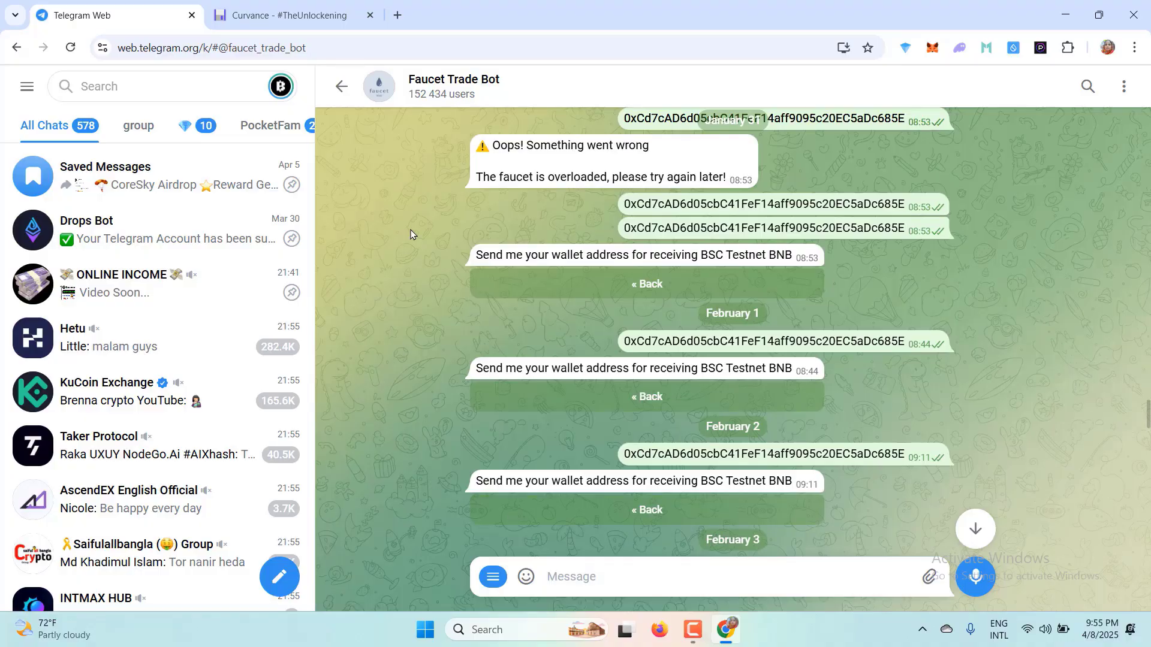
scroll(688, 442, up, 15)
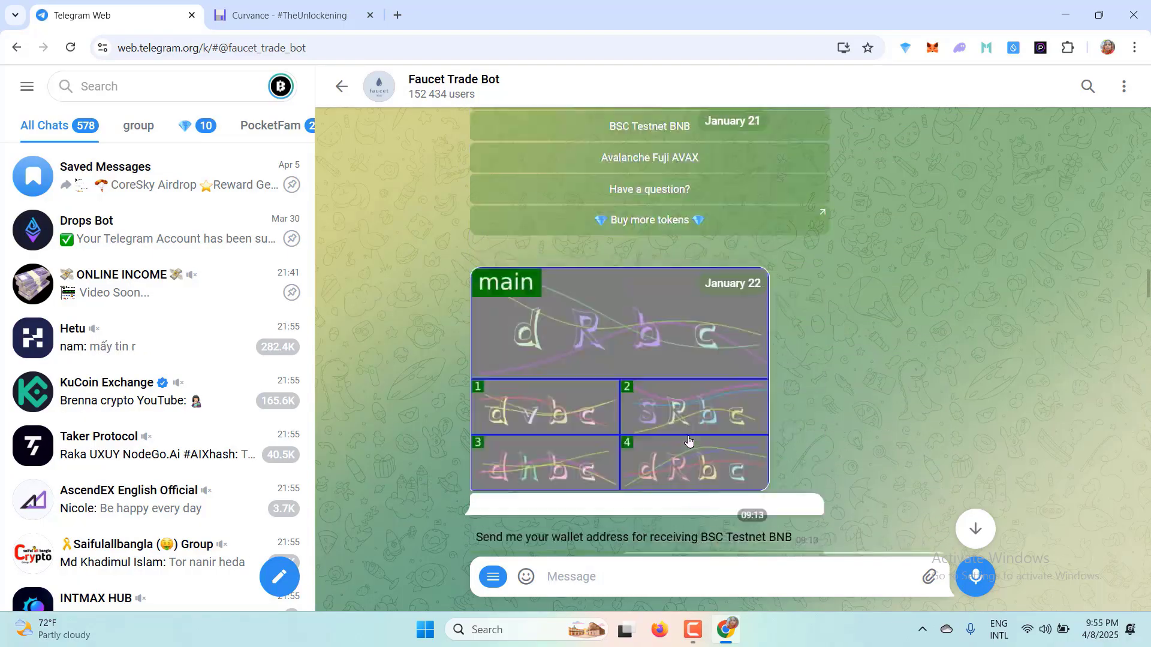
scroll(689, 442, up, 10)
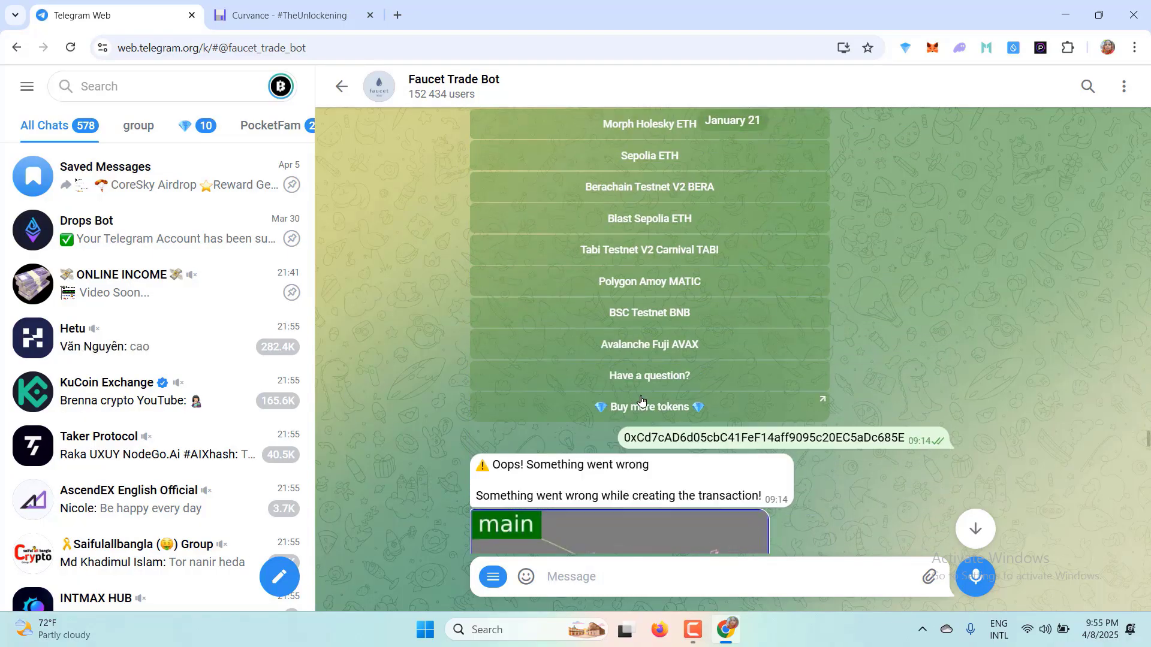
scroll(641, 400, up, 15)
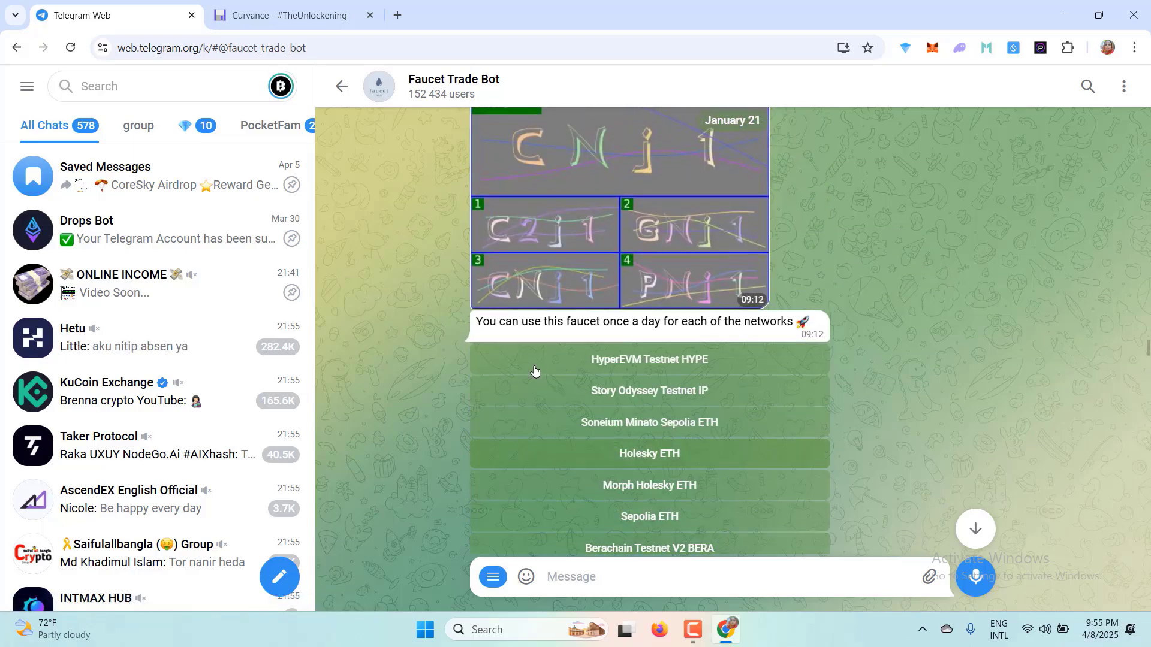
scroll(882, 284, up, 10)
Examine the faucet bot's subscription tasks for Digital Zombies and Faucet Trade, as well as its captcha image.
scroll(881, 250, down, 1)
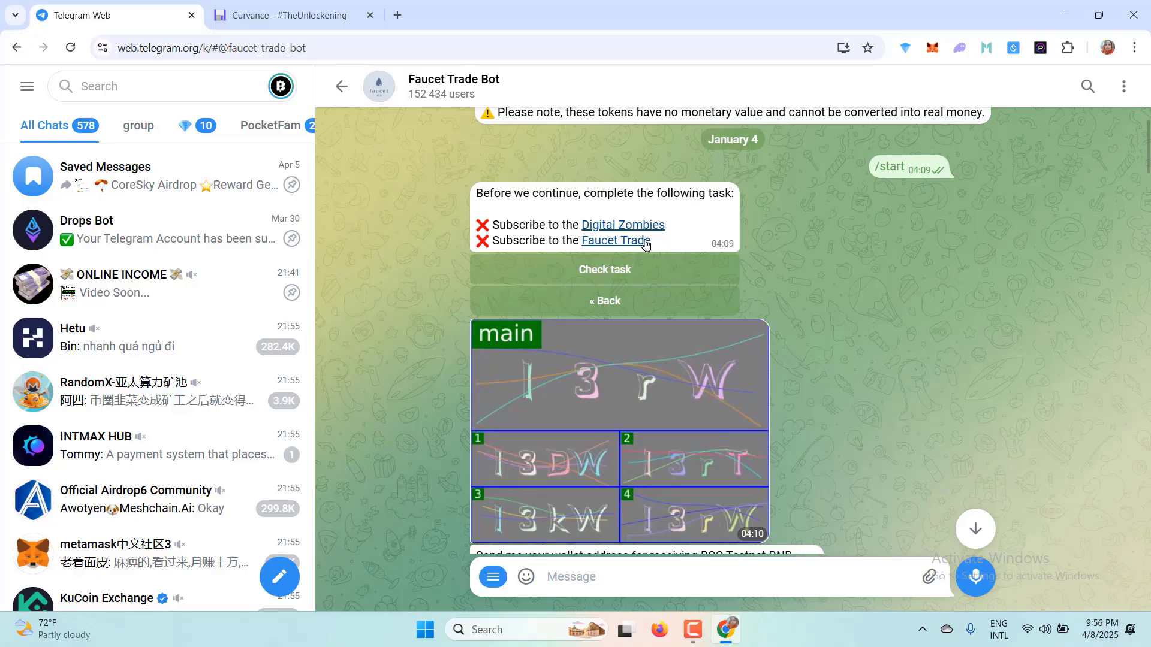
double_click(574, 246)
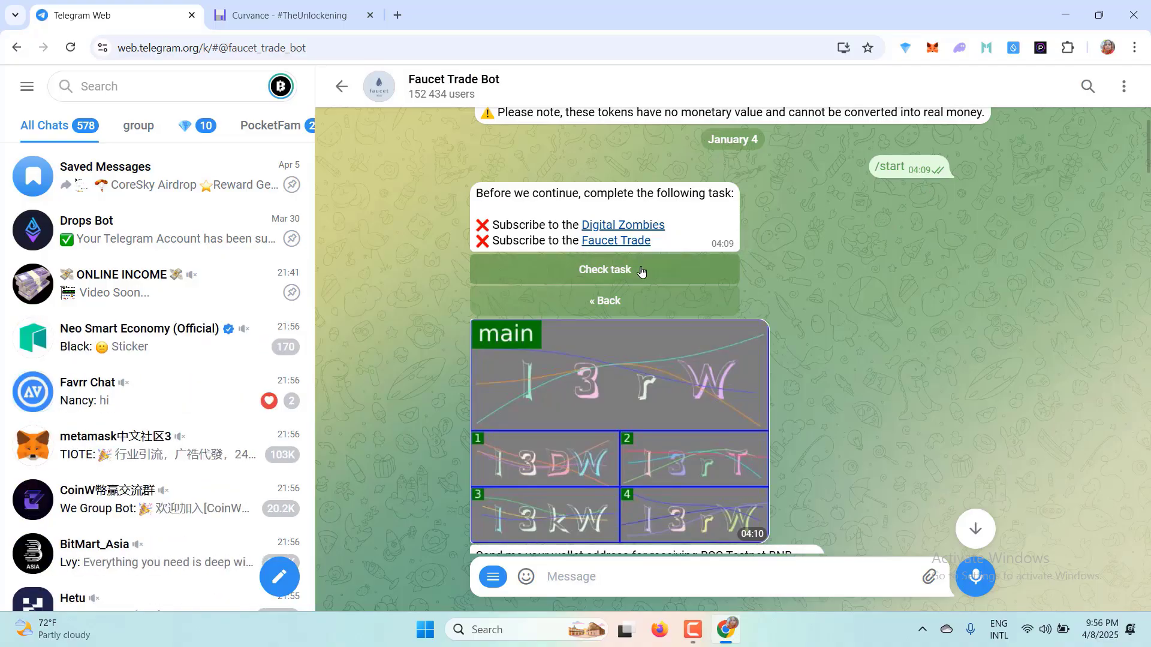
scroll(599, 270, down, 3)
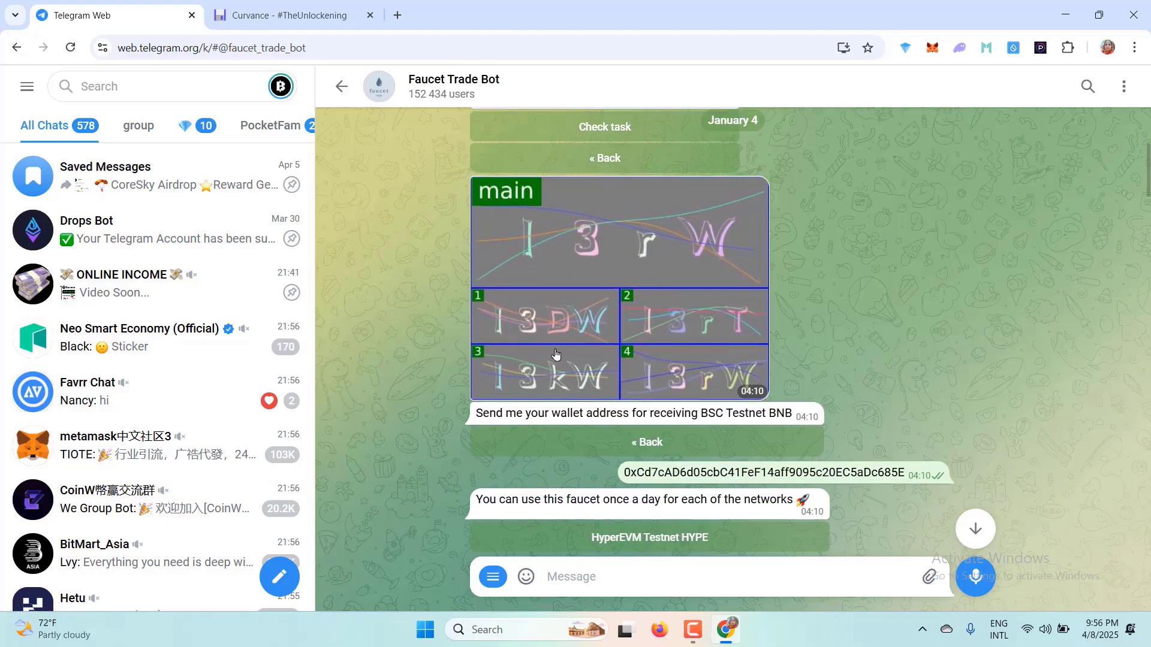
double_click(549, 238)
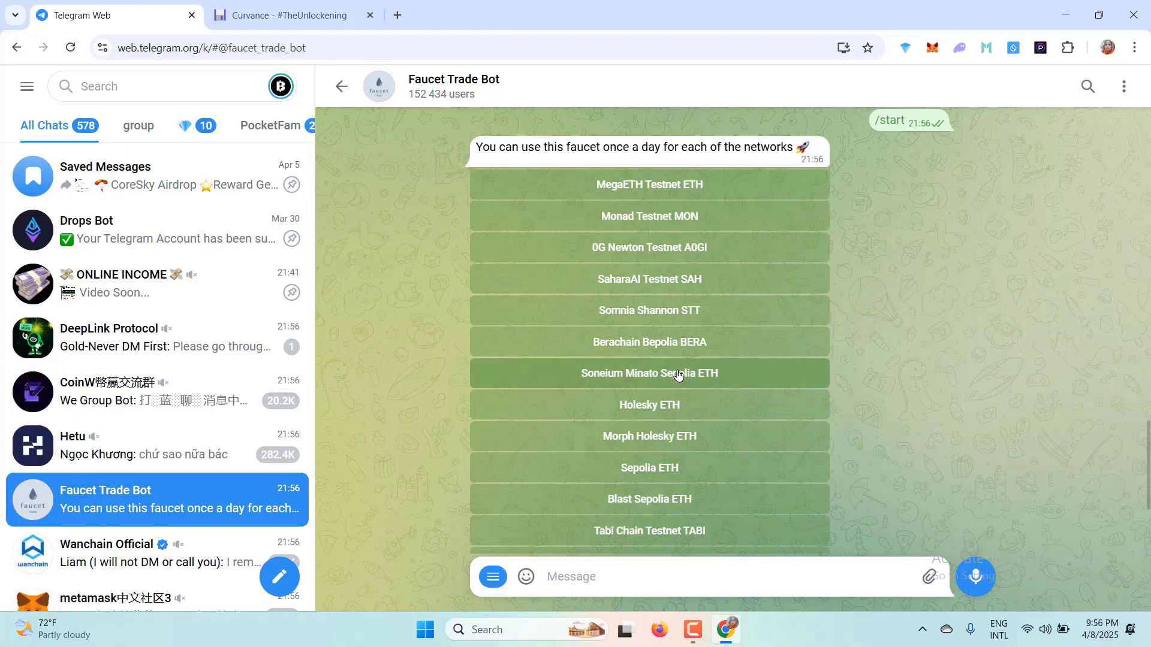
Choose Berachain Bepolia BERA in Faucet Trade Bot and join the required Rektonomics channel to complete the subscription task.
scroll(655, 402, down, 1)
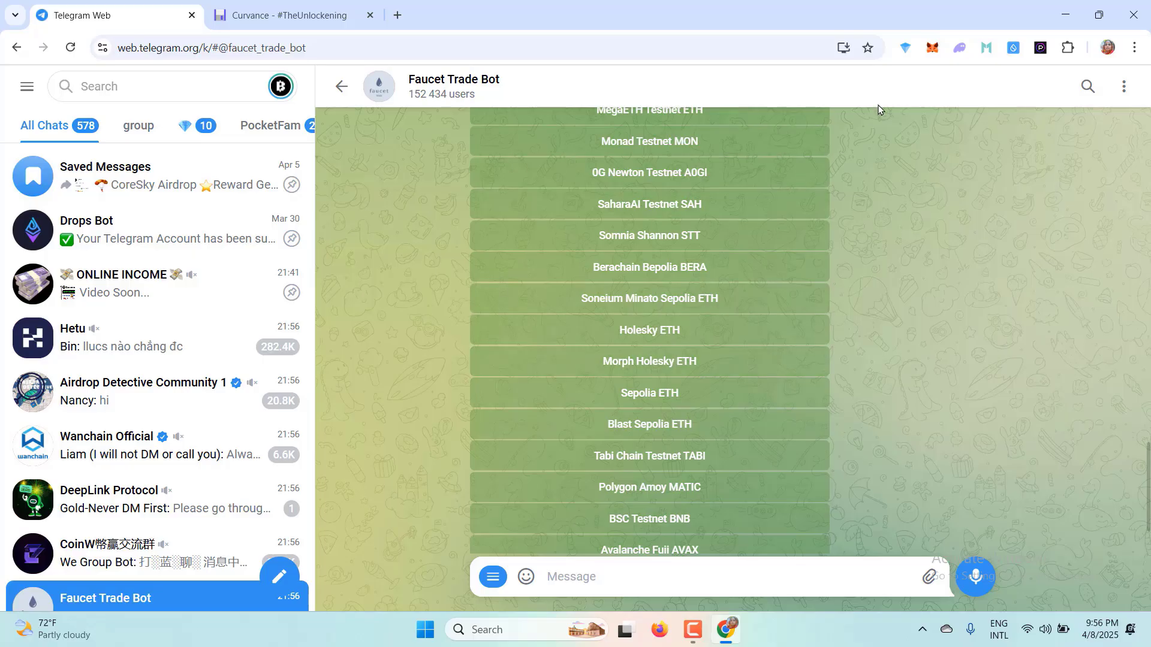
scroll(696, 428, down, 1)
scroll(697, 429, up, 1)
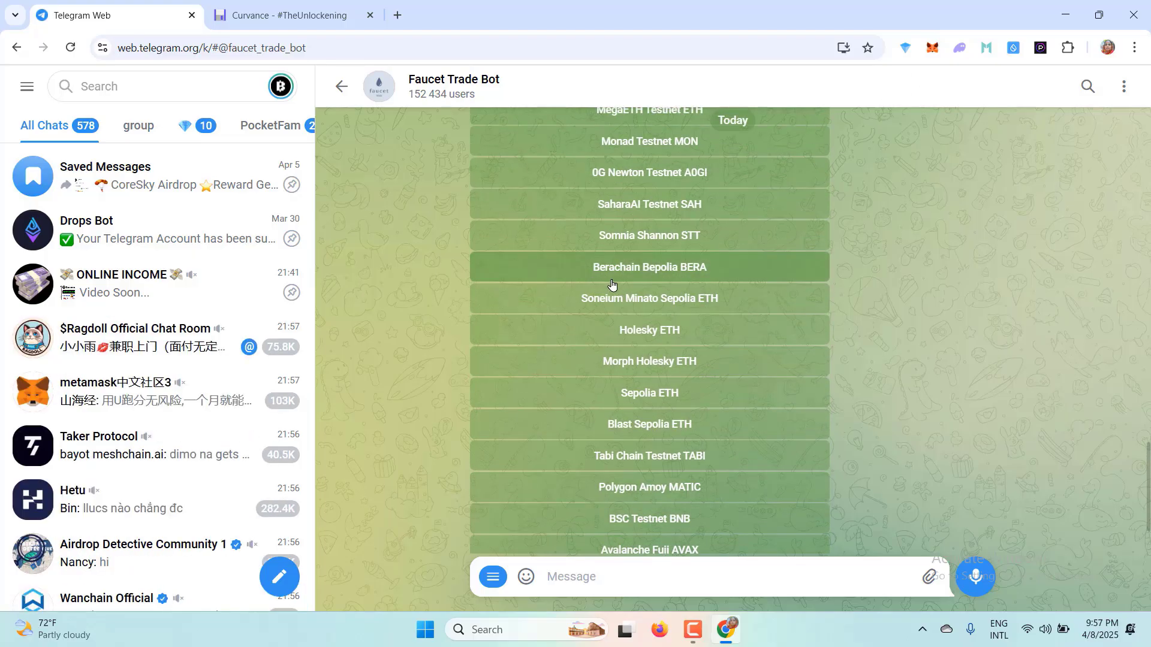
click(649, 270)
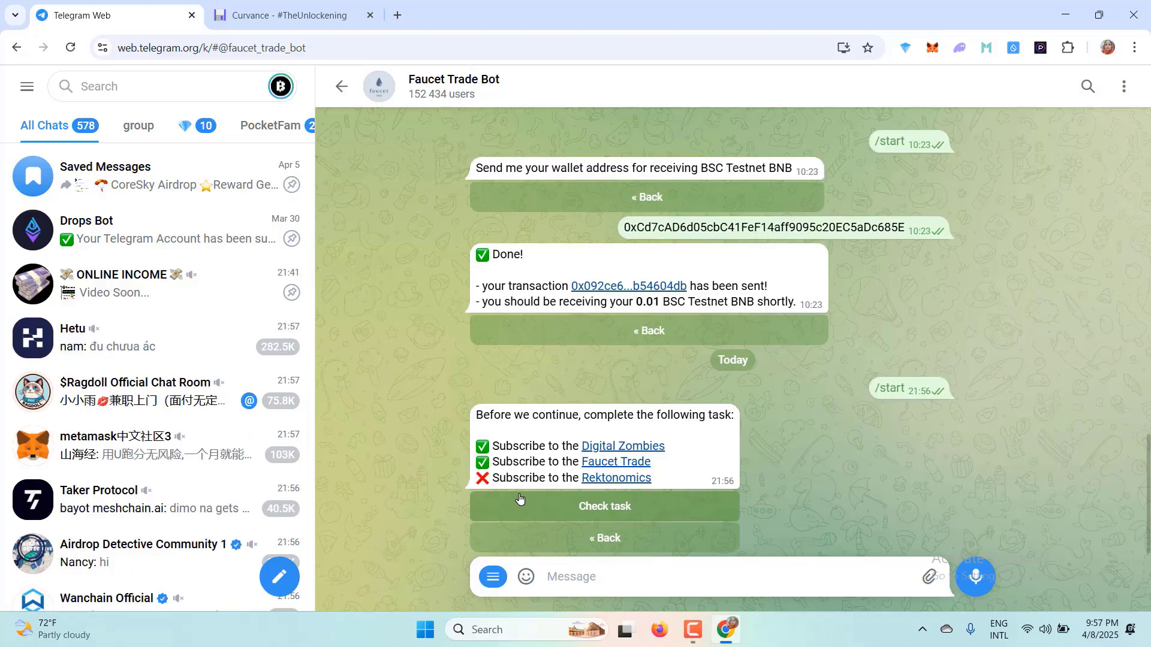
click(596, 479)
click(973, 98)
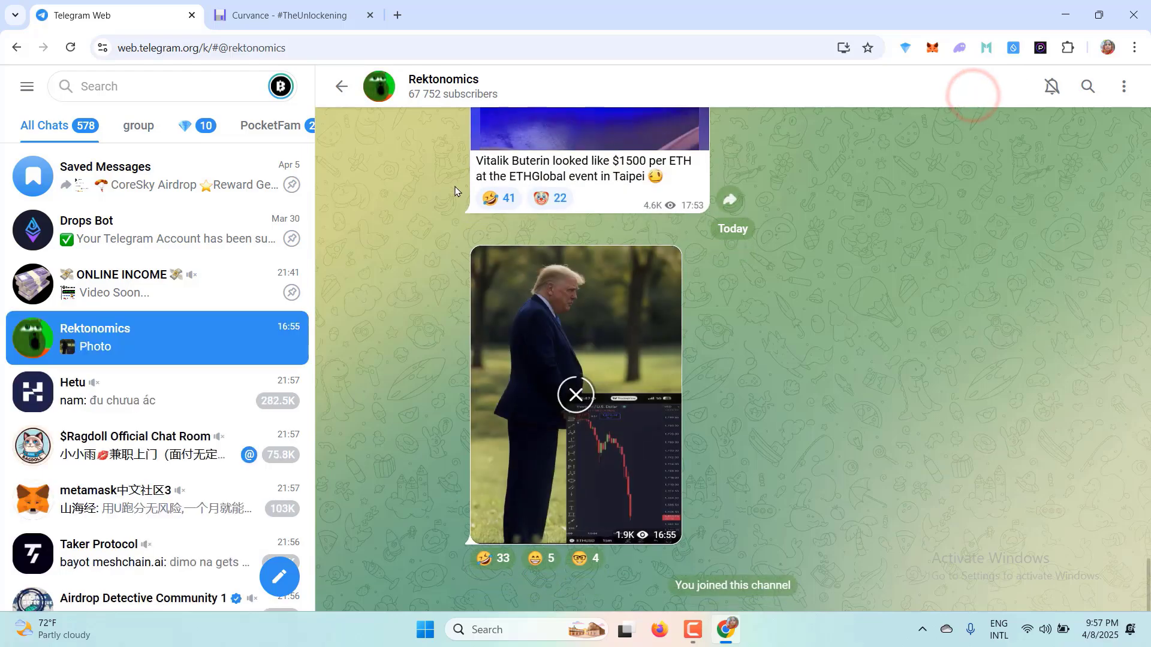
click(338, 88)
mouse_move(581, 510)
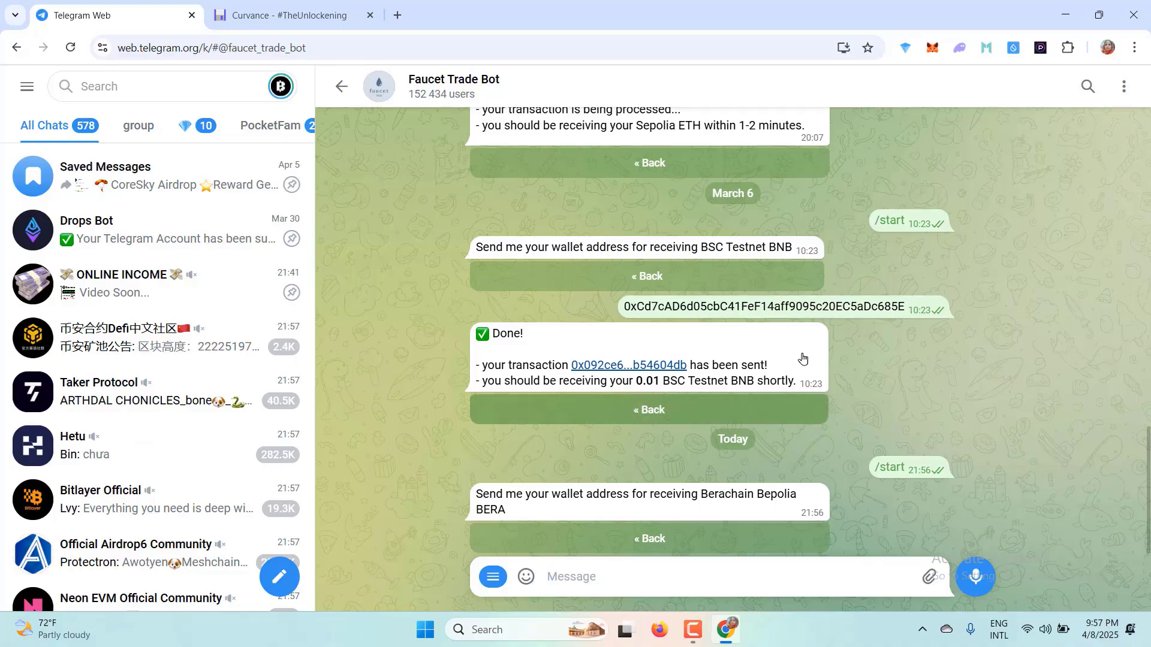
Copy the MetaMask account's wallet address and paste it into the Faucet Trade Bot message field.
click(932, 47)
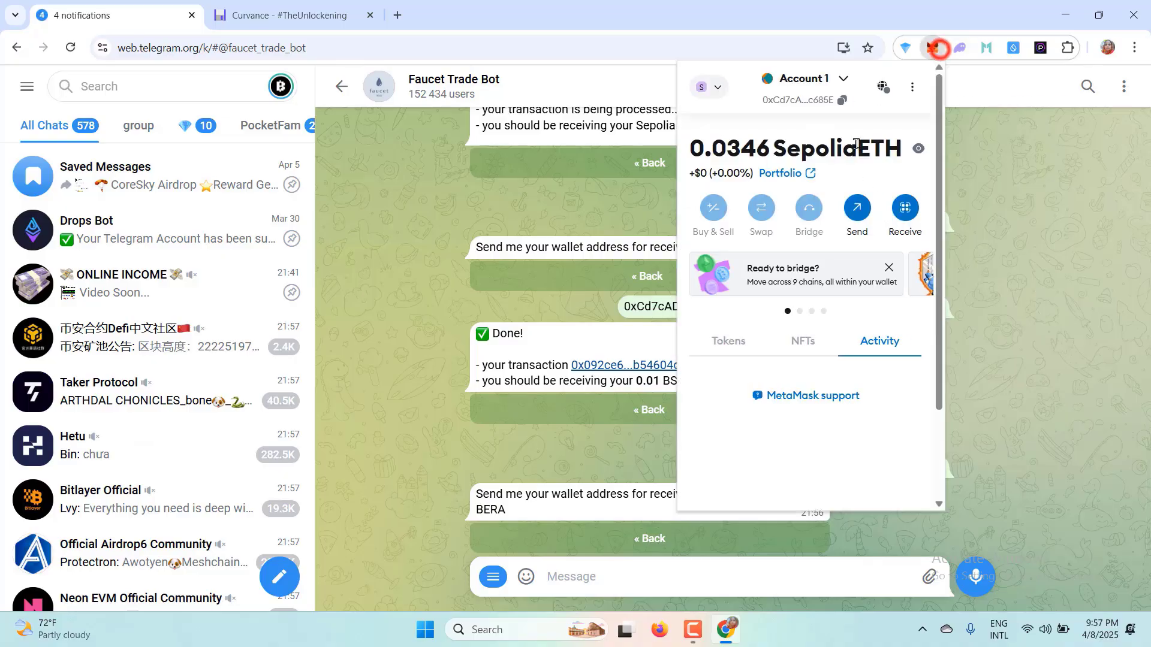
click(845, 100)
right_click(563, 568)
click(592, 403)
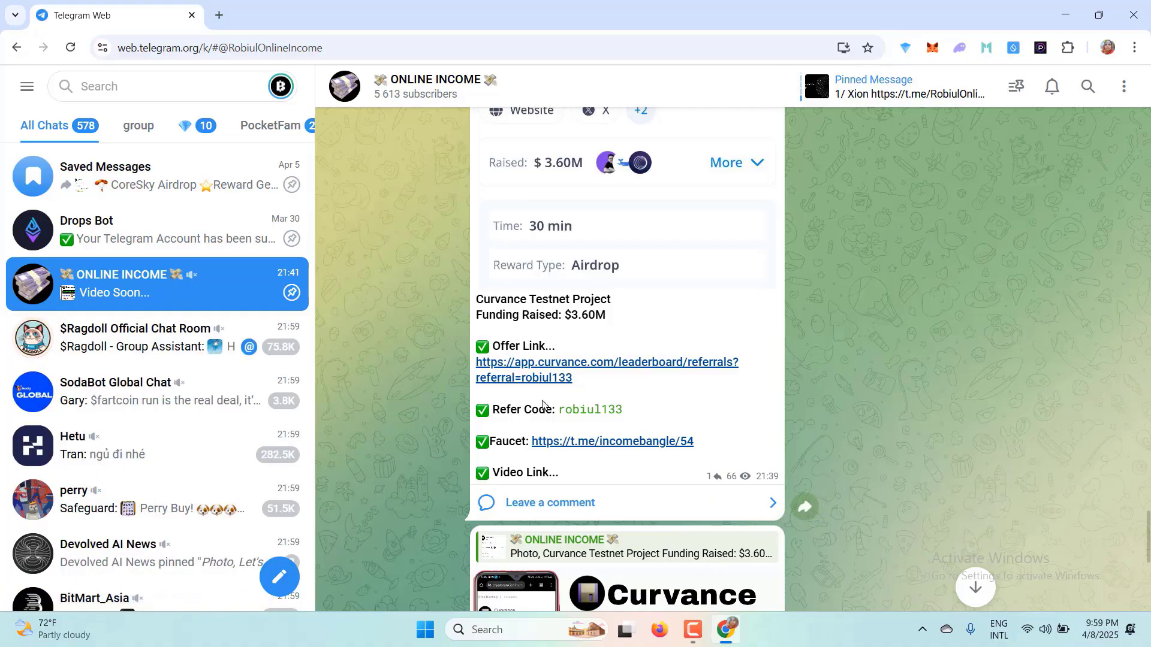
Open the Curvance offer link from the ONLINE INCOME post, connect the MetaMask account to curvance.com and review the Referrals page.
click(538, 366)
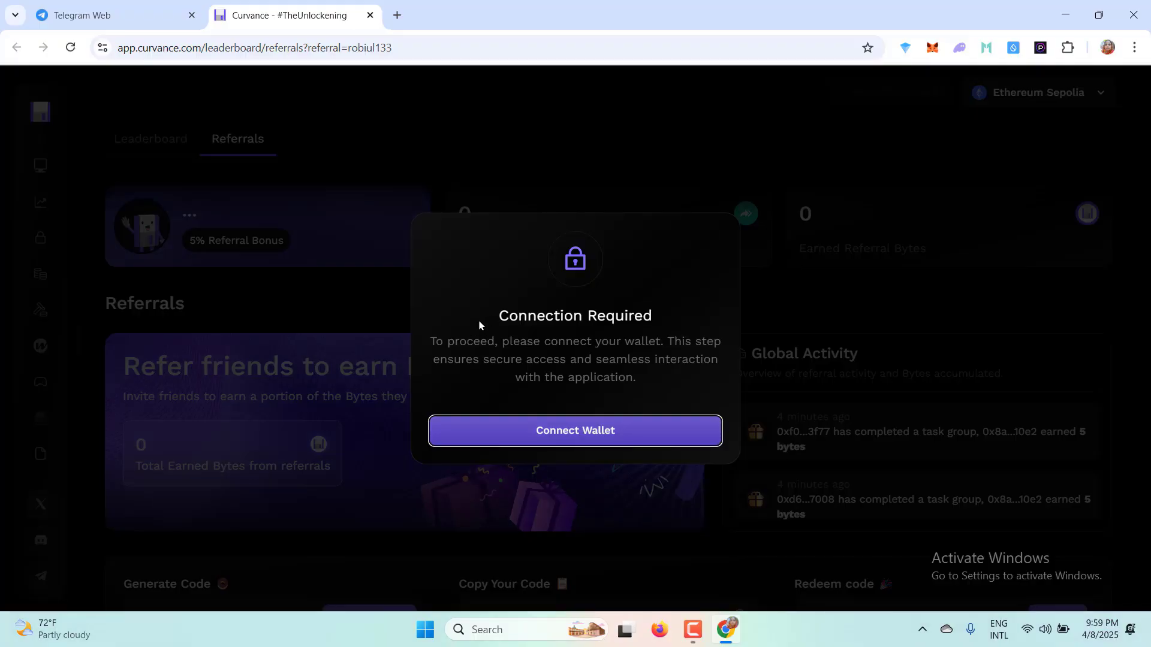
click(548, 435)
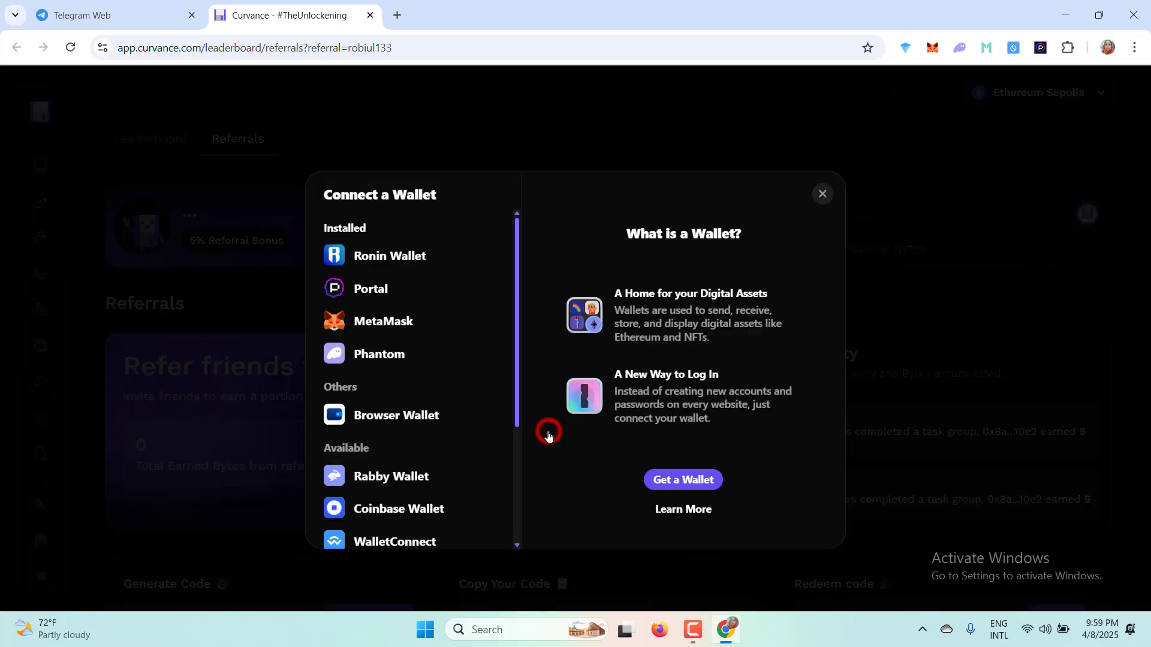
click(364, 299)
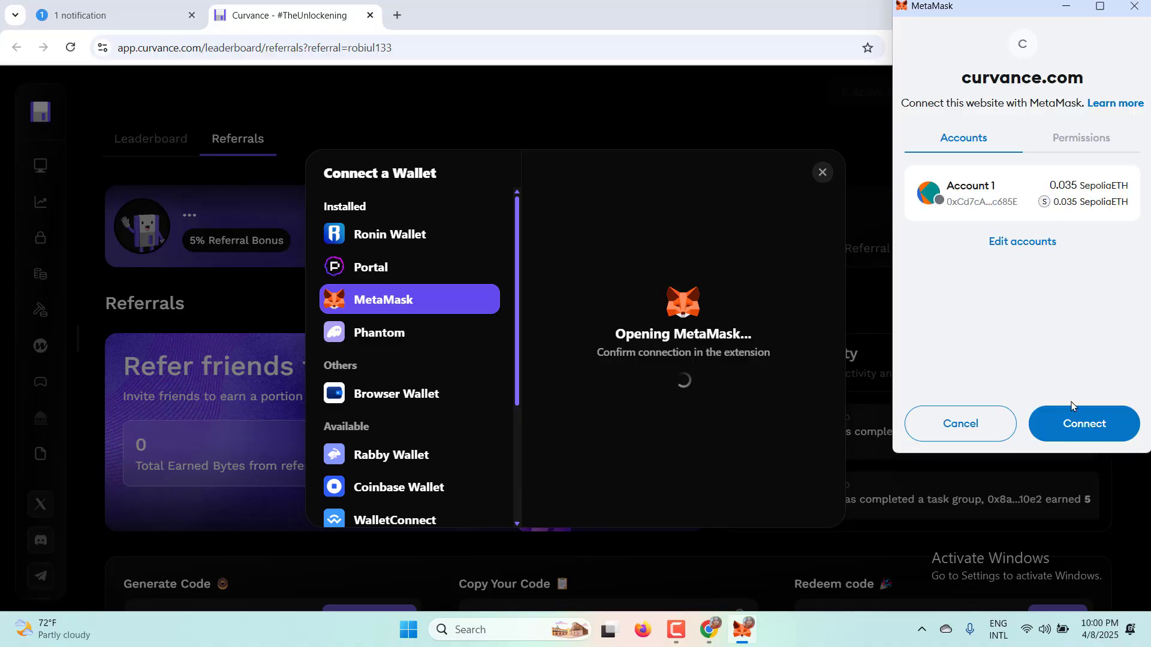
click(1068, 432)
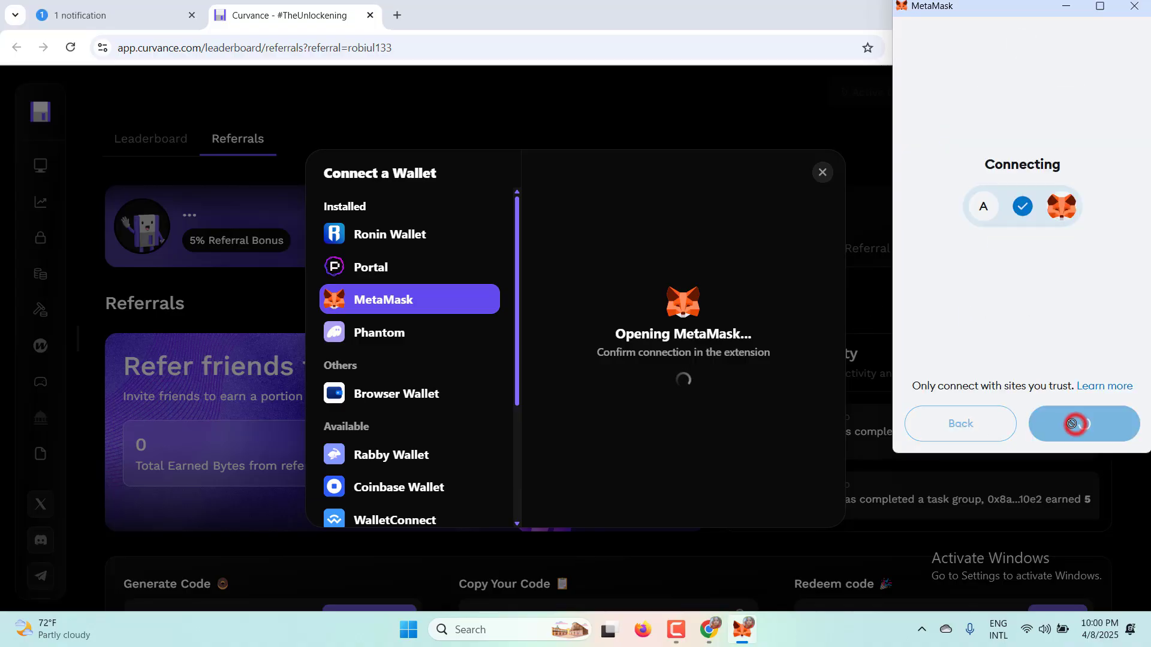
scroll(533, 252, down, 2)
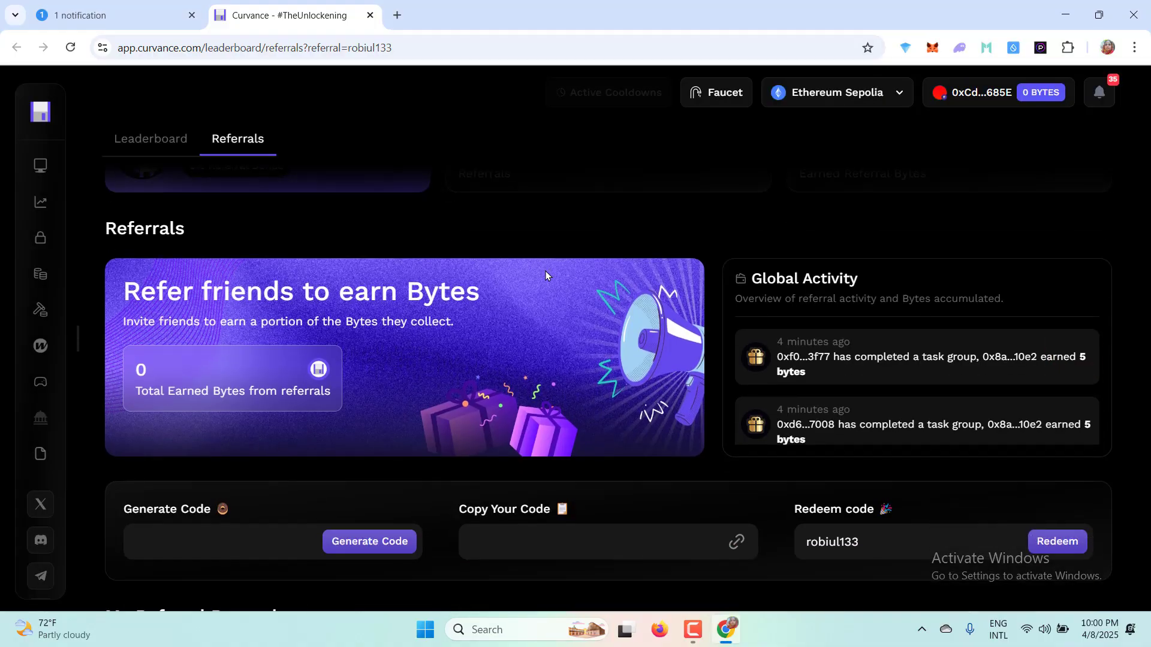
scroll(642, 289, up, 1)
scroll(642, 288, up, 1)
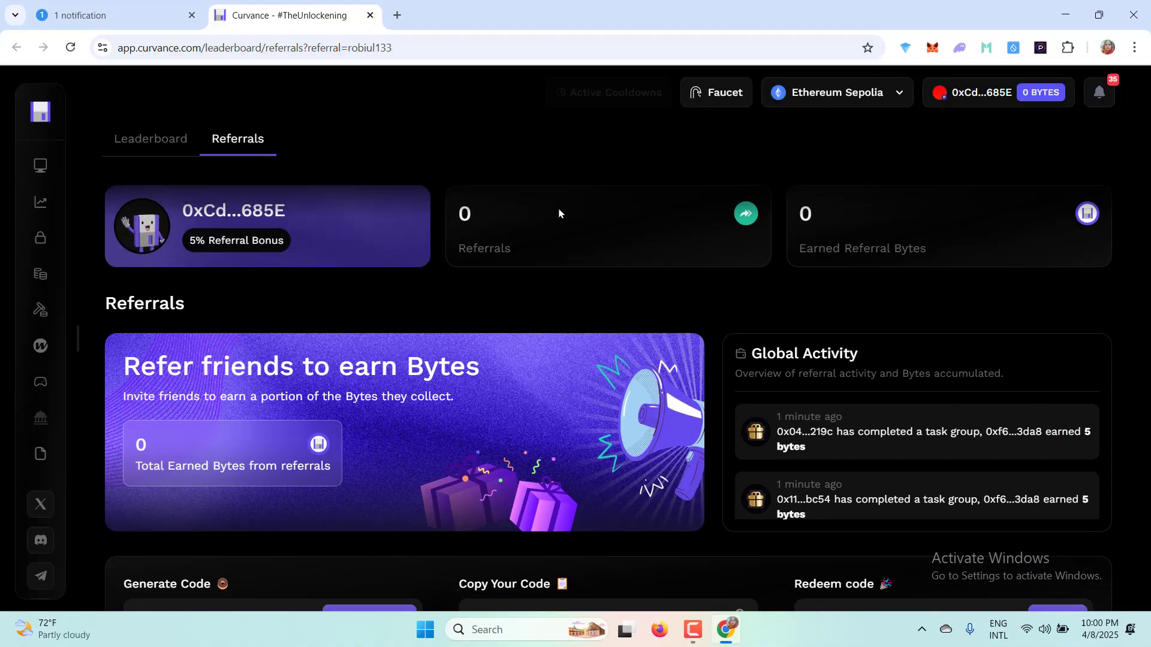
Copy the refer code from the ONLINE INCOME Telegram post, redeem it on Curvance's Referrals page and confirm the MetaMask signature request.
scroll(564, 246, down, 4)
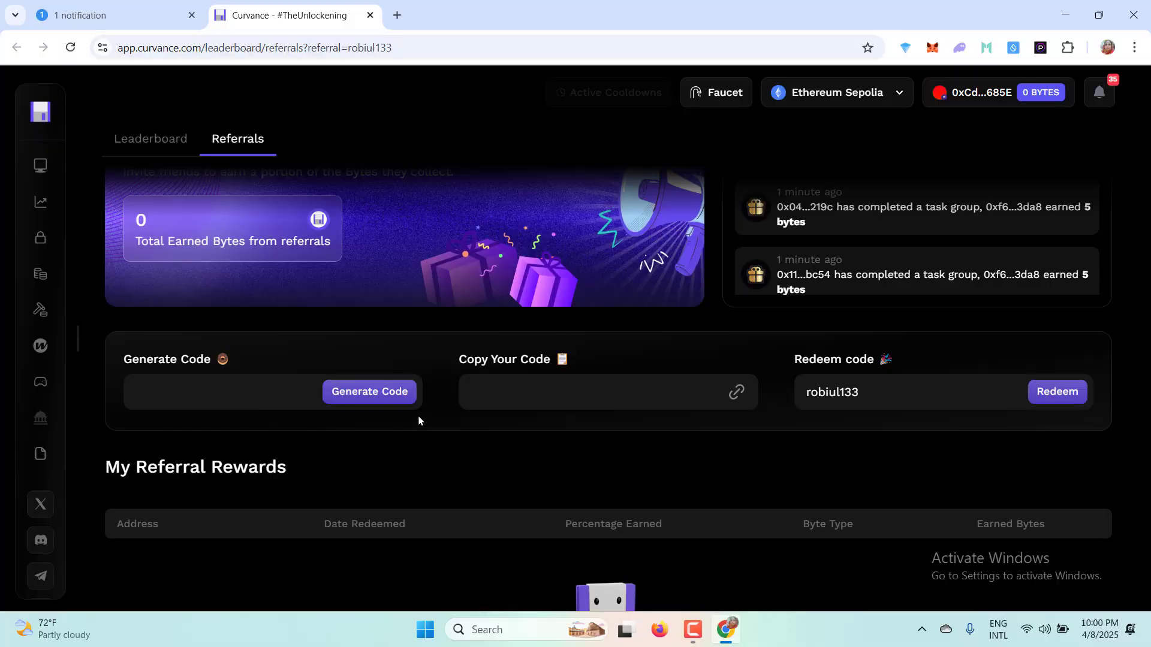
scroll(419, 421, up, 4)
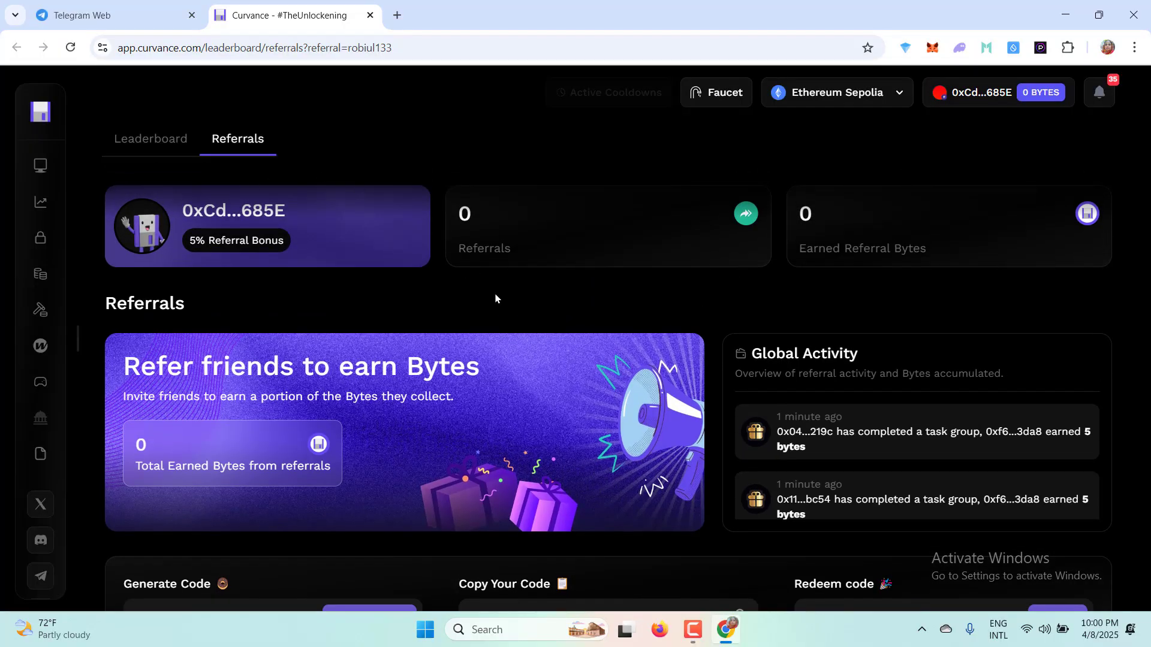
scroll(626, 258, down, 5)
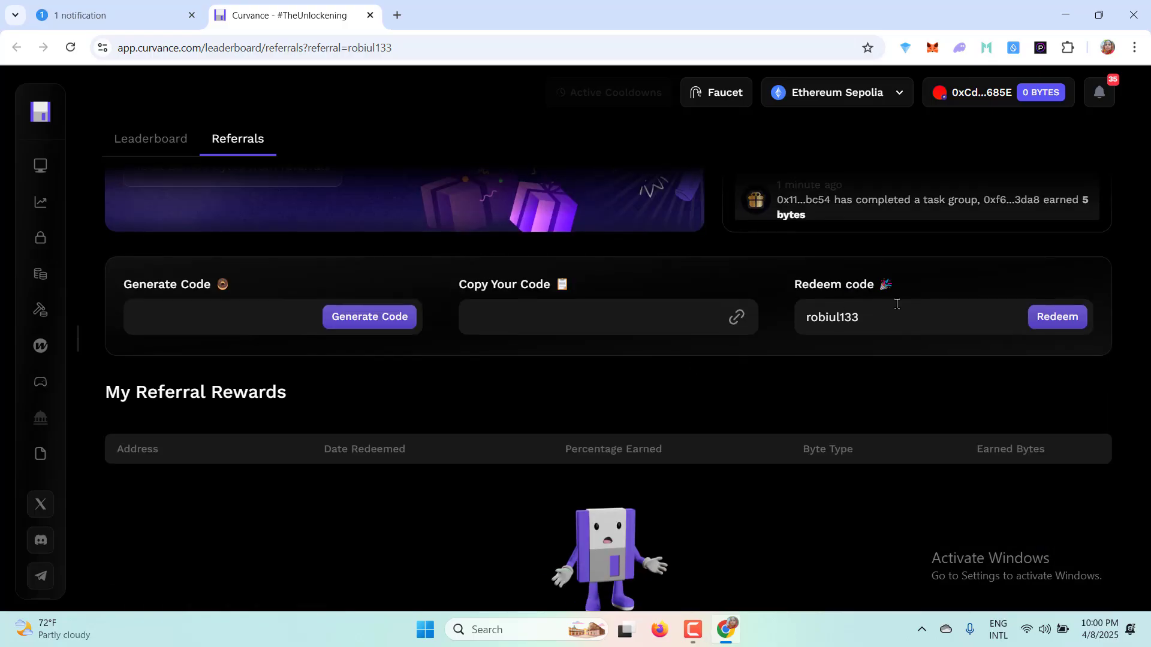
click(804, 323)
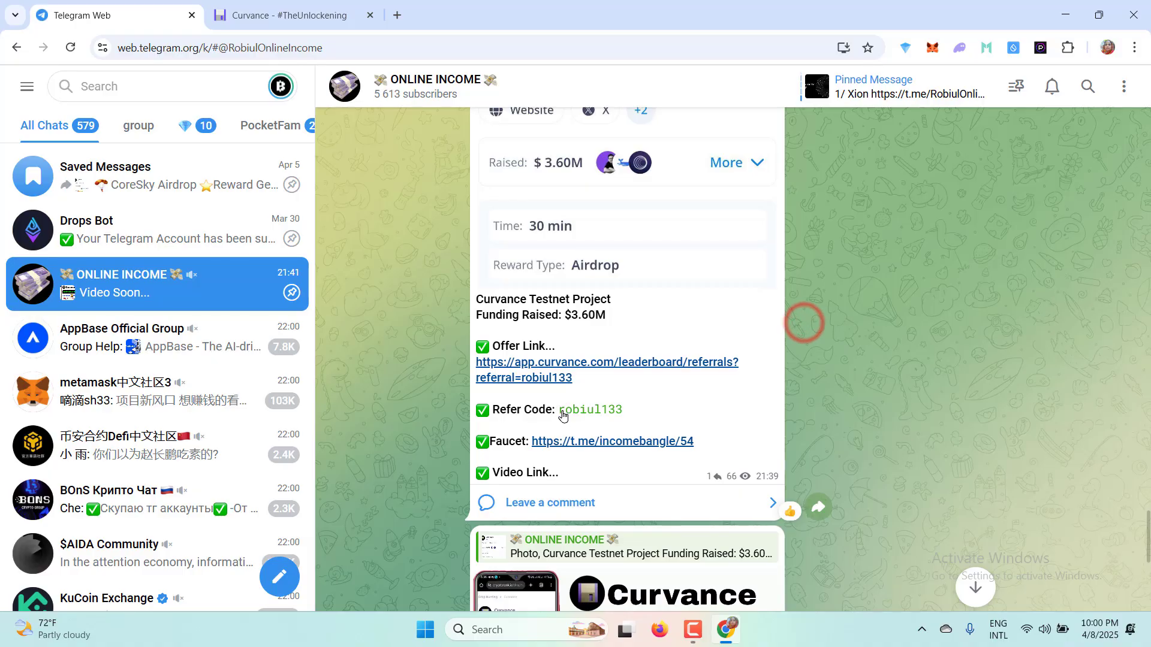
click(235, 19)
click(135, 15)
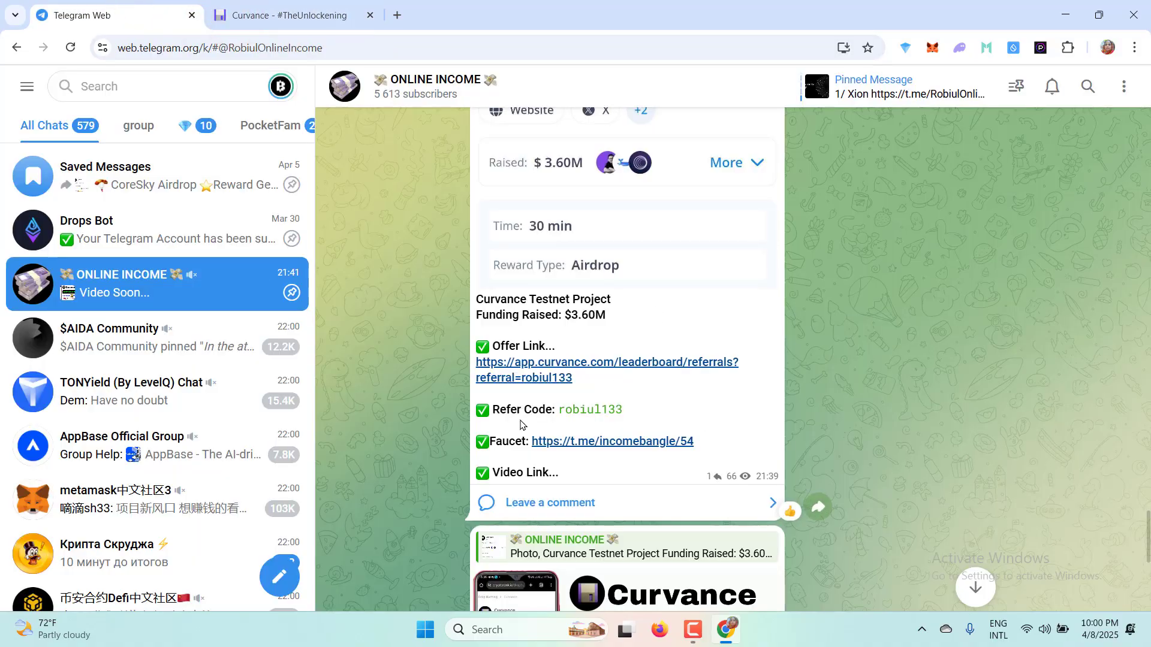
click(581, 409)
click(245, 13)
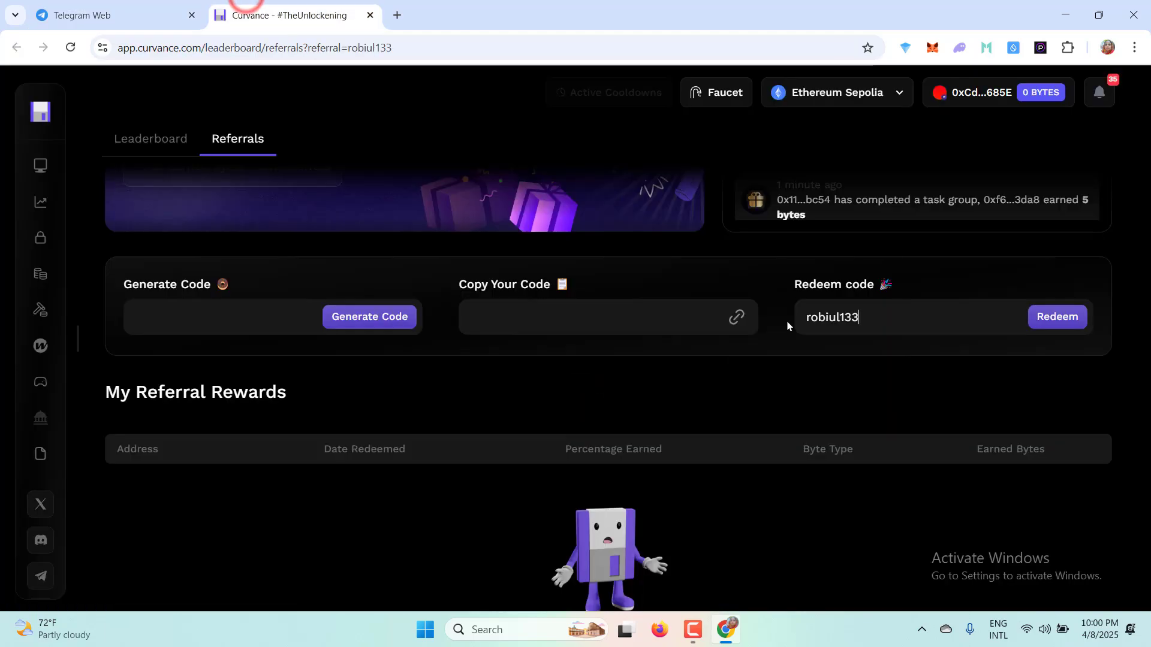
click(1042, 320)
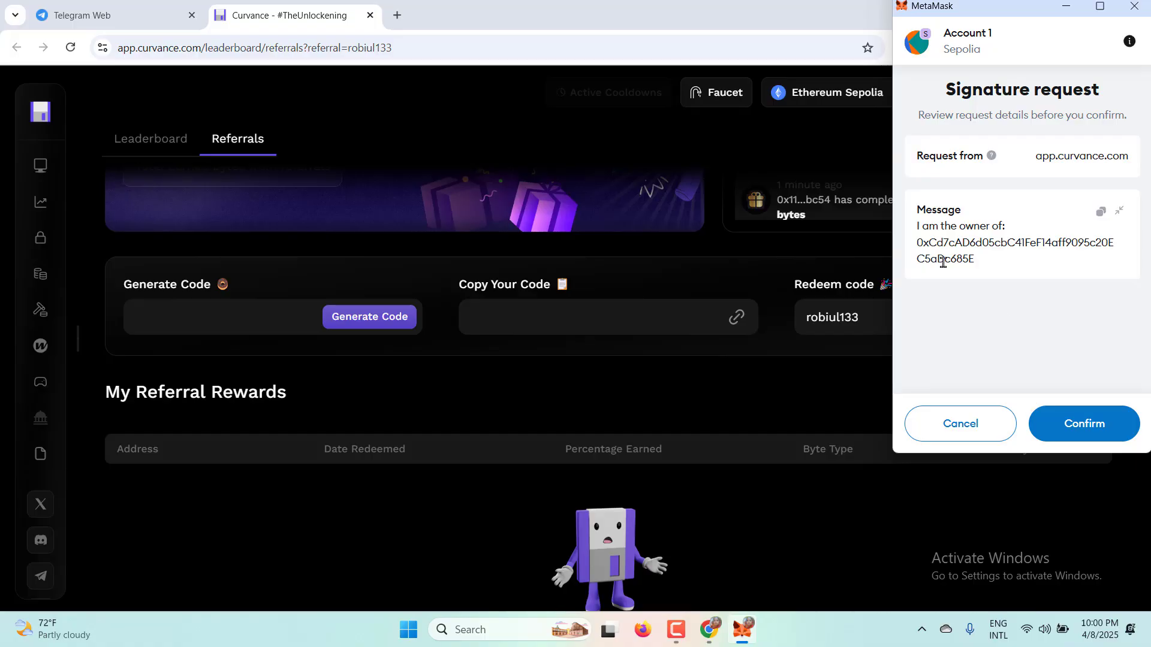
click(1076, 419)
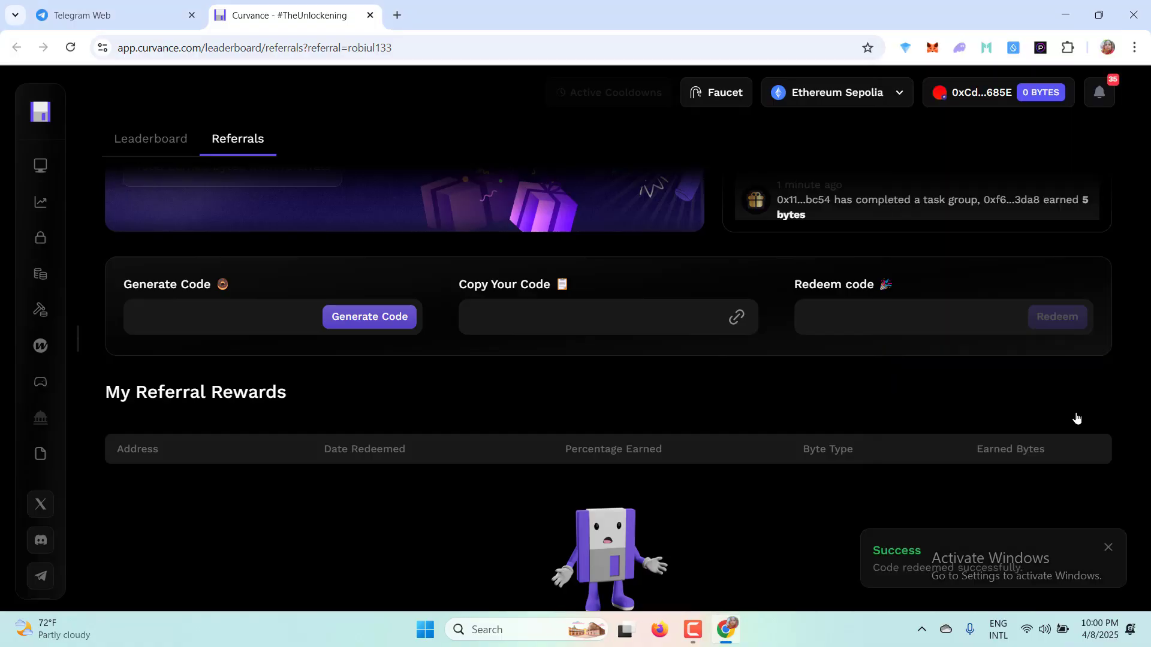
Examine the Referrals page's code generation, copying and redemption section and the list of selectable networks.
scroll(473, 366, up, 5)
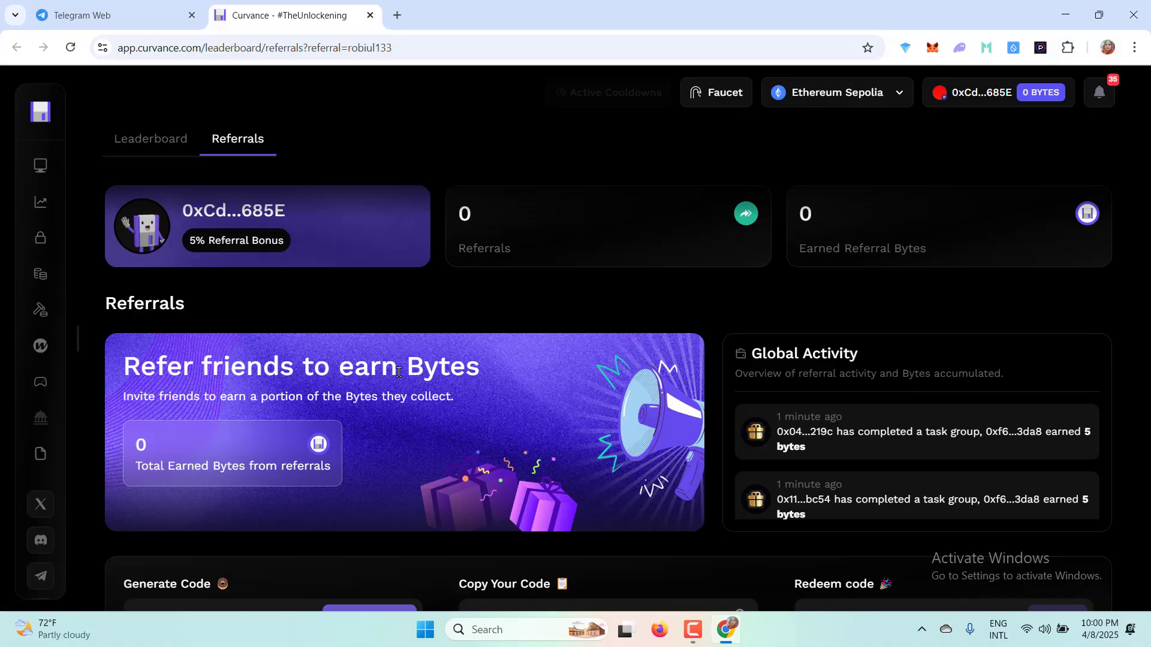
scroll(505, 379, down, 2)
scroll(593, 271, down, 1)
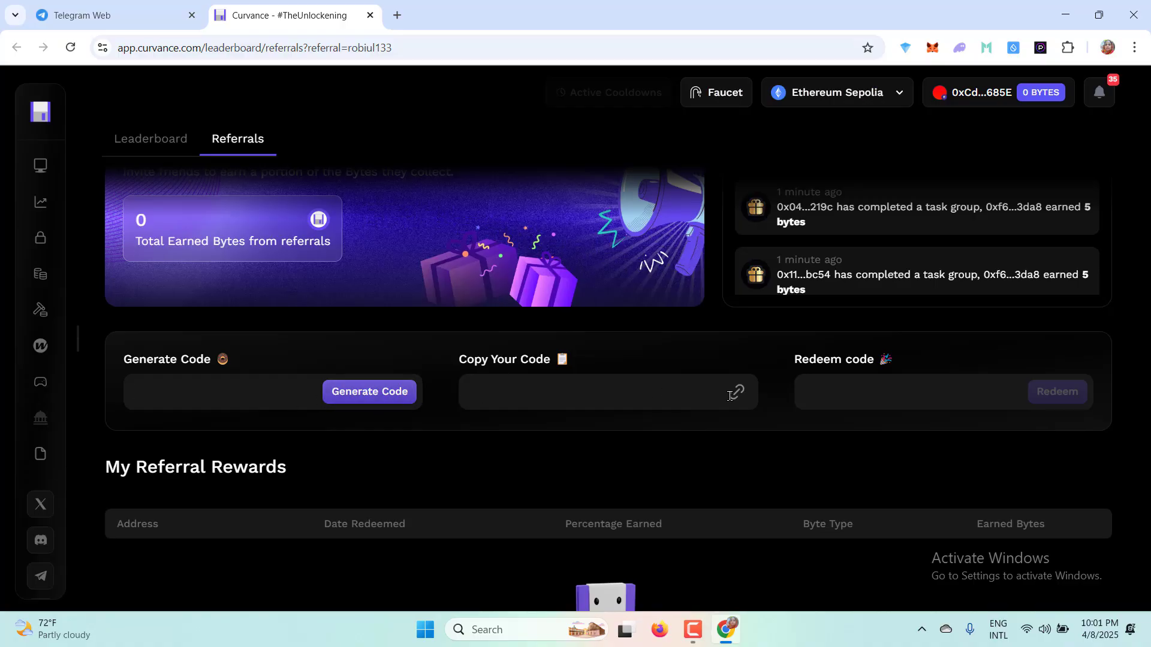
scroll(550, 423, up, 1)
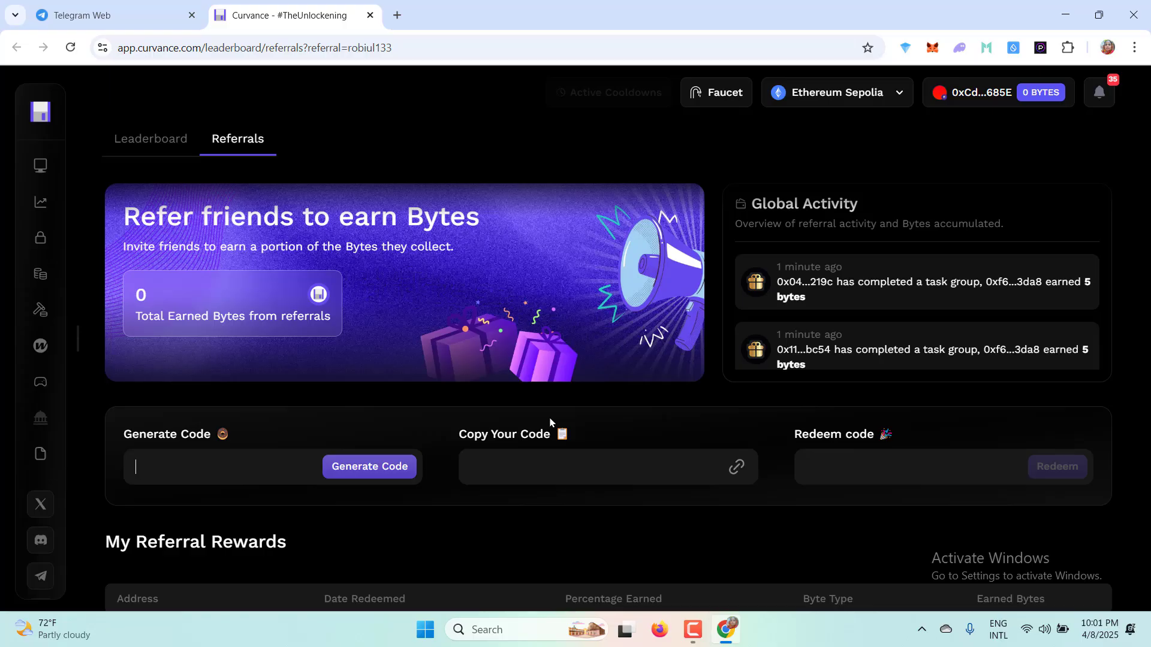
scroll(545, 423, up, 2)
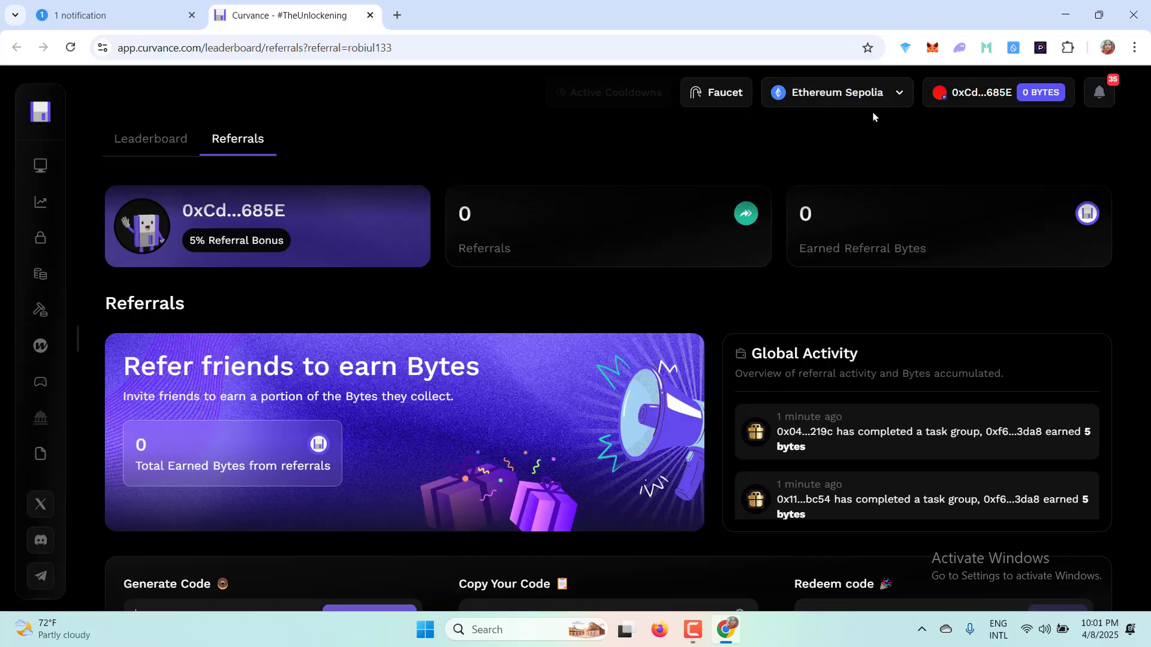
click(884, 93)
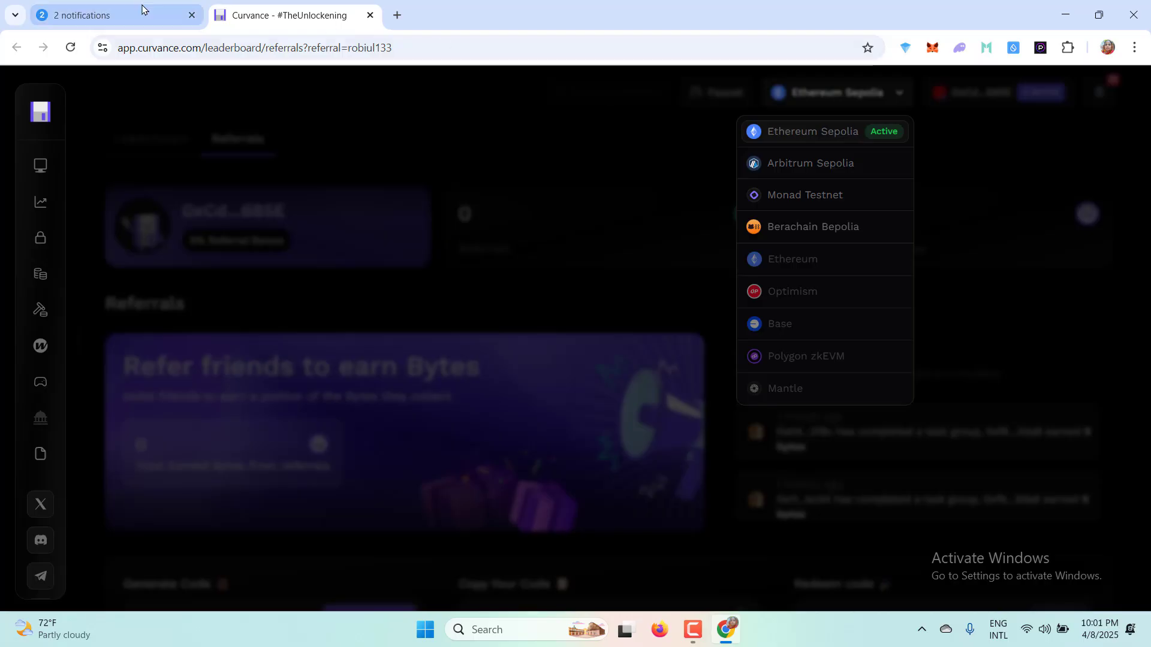
click(928, 50)
click(854, 98)
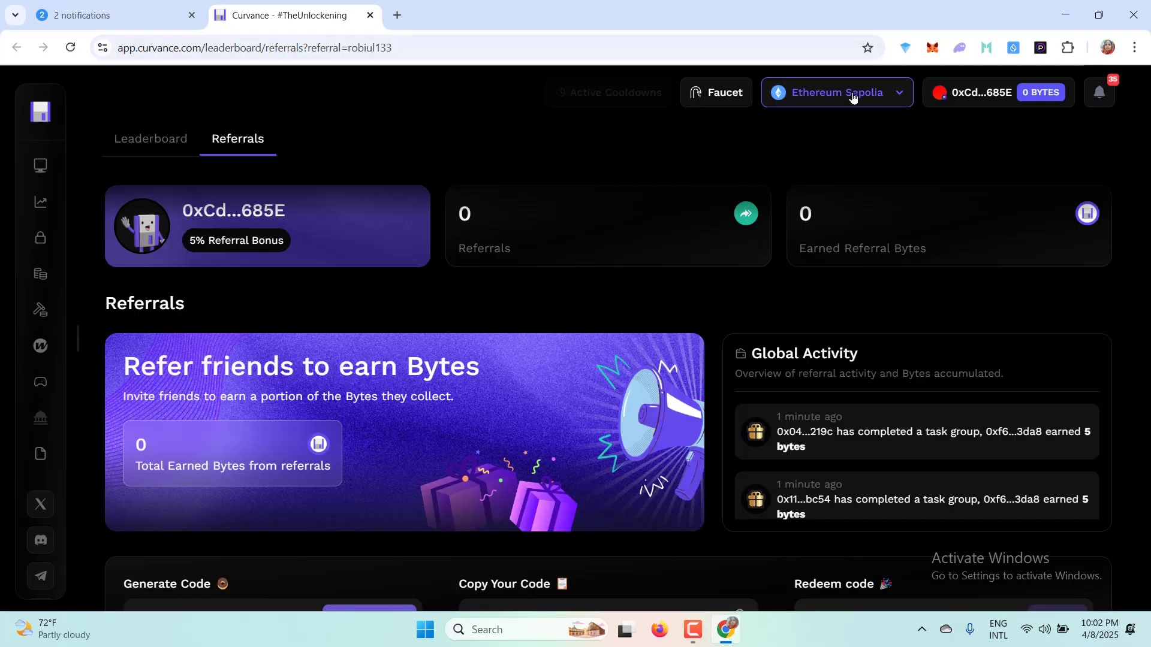
click(811, 96)
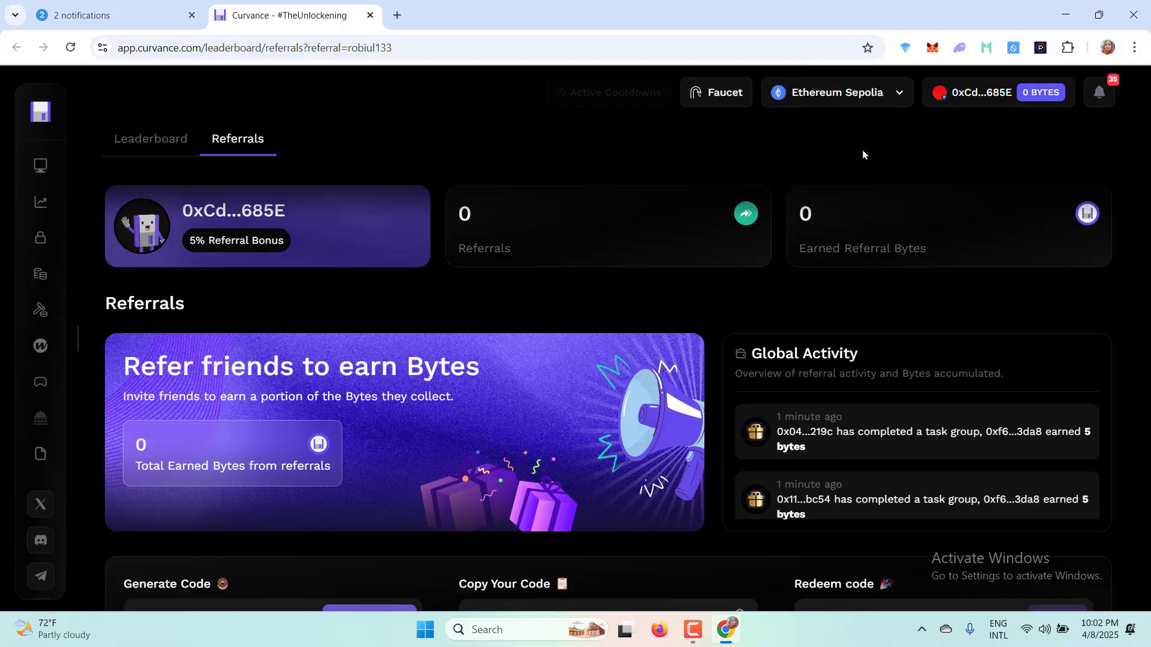
Open the Mint Testnet Tokens task for Ethereum Sepolia, claim all available faucets and confirm the transaction in MetaMask.
click(1106, 92)
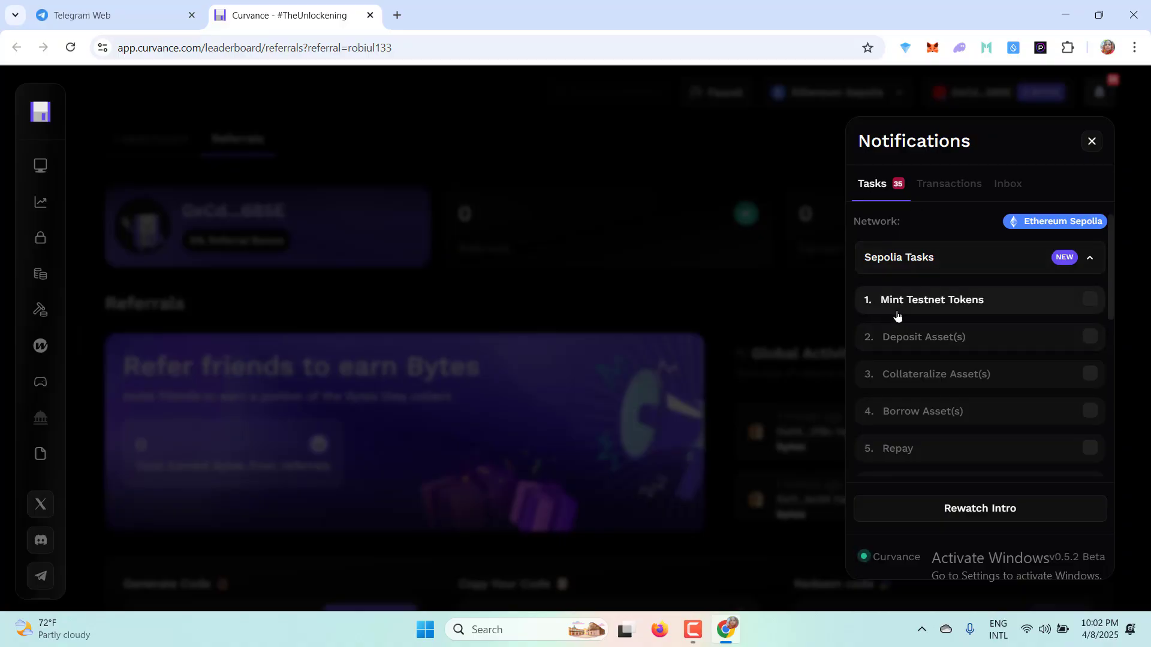
click(776, 223)
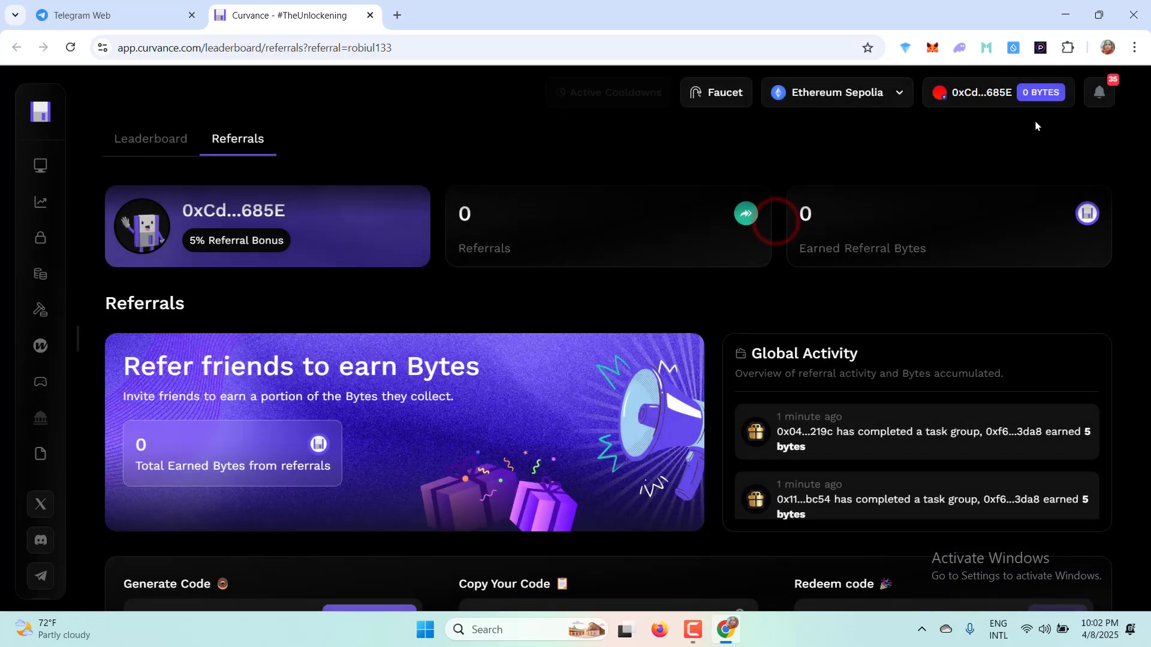
click(1103, 92)
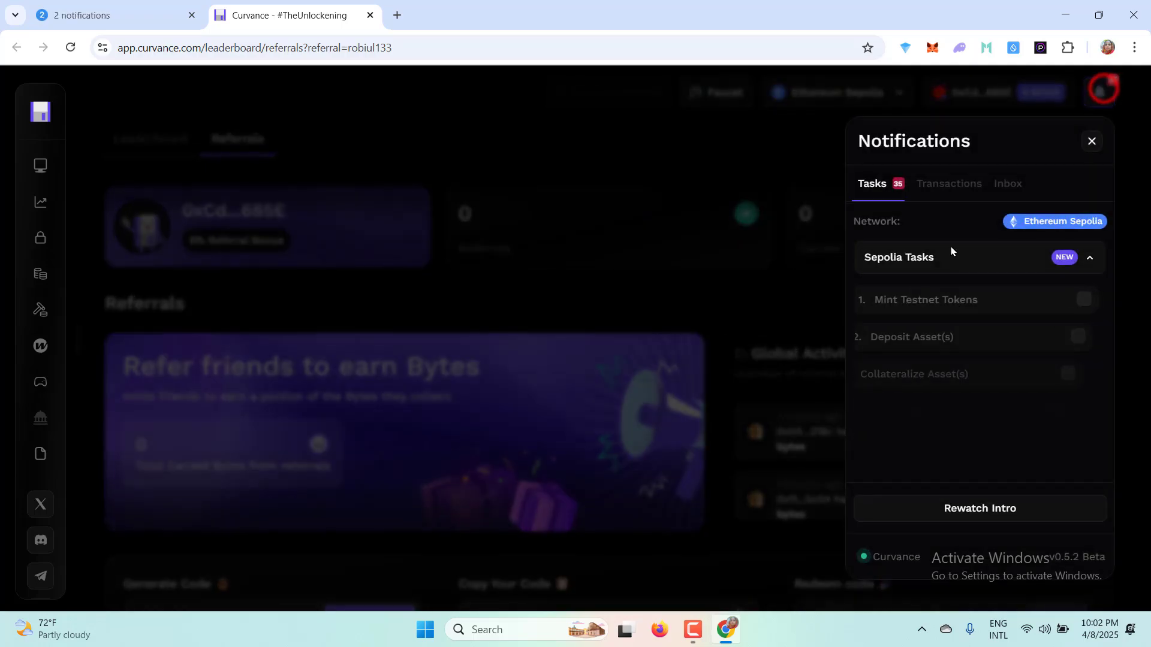
click(943, 300)
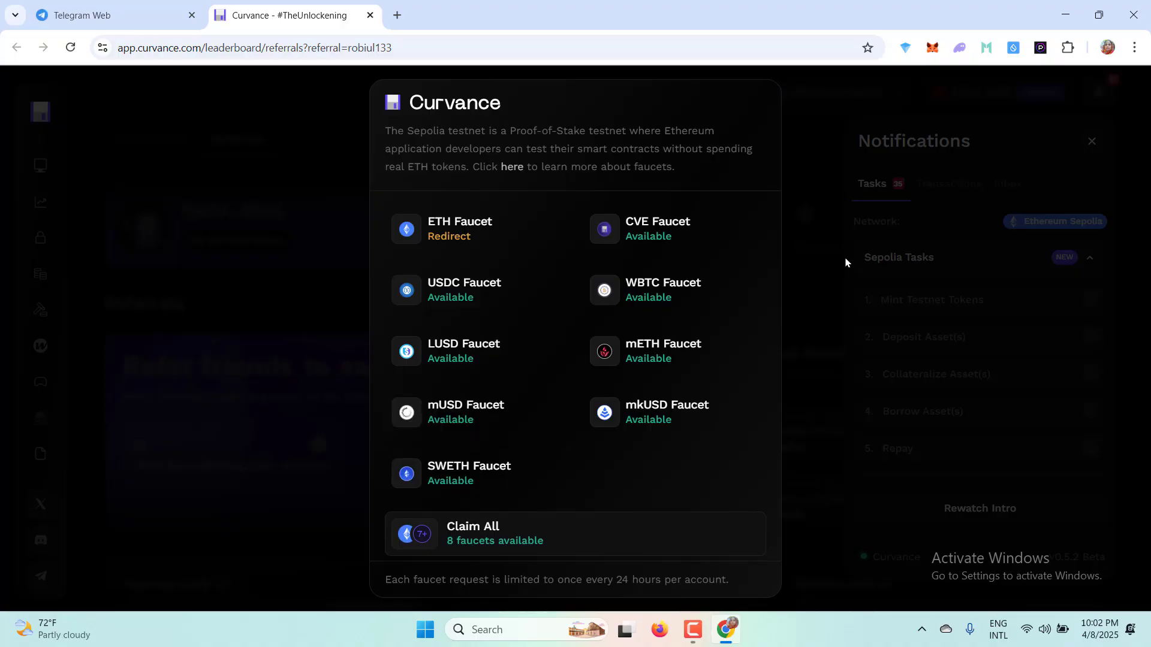
click(817, 227)
click(900, 301)
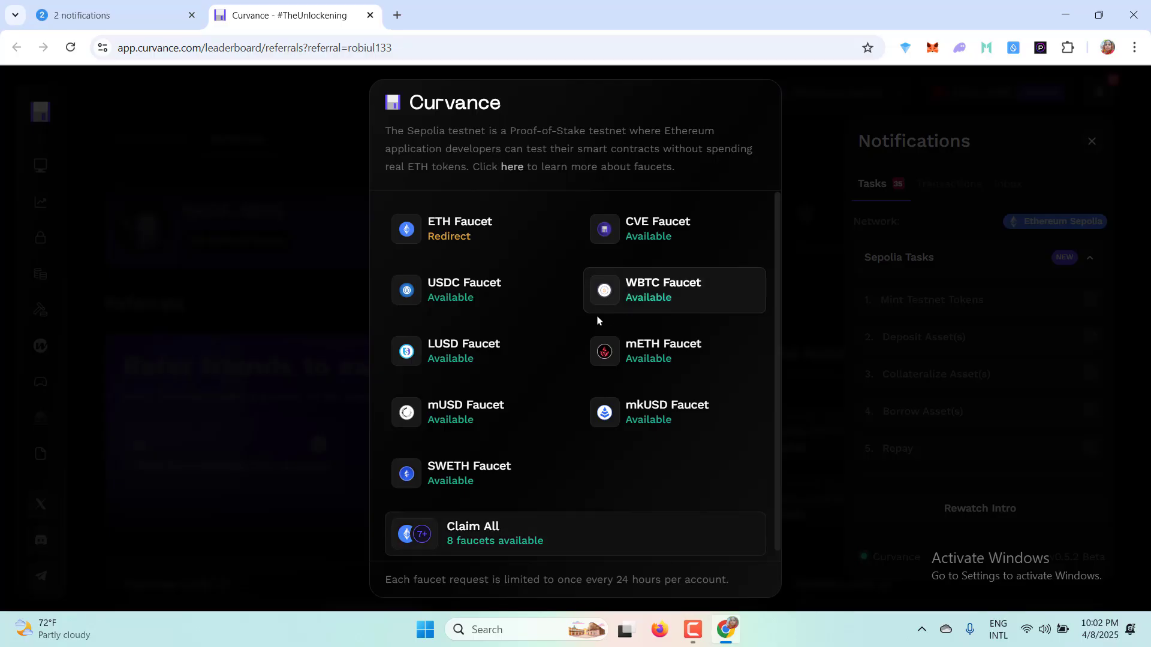
click(485, 528)
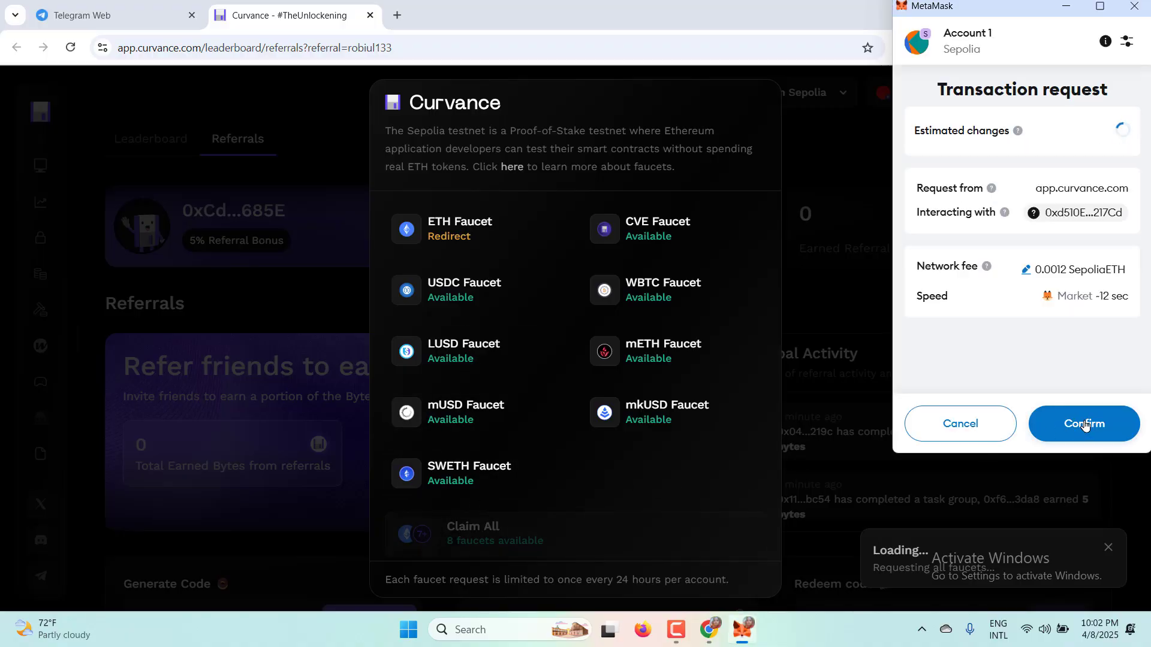
click(1083, 422)
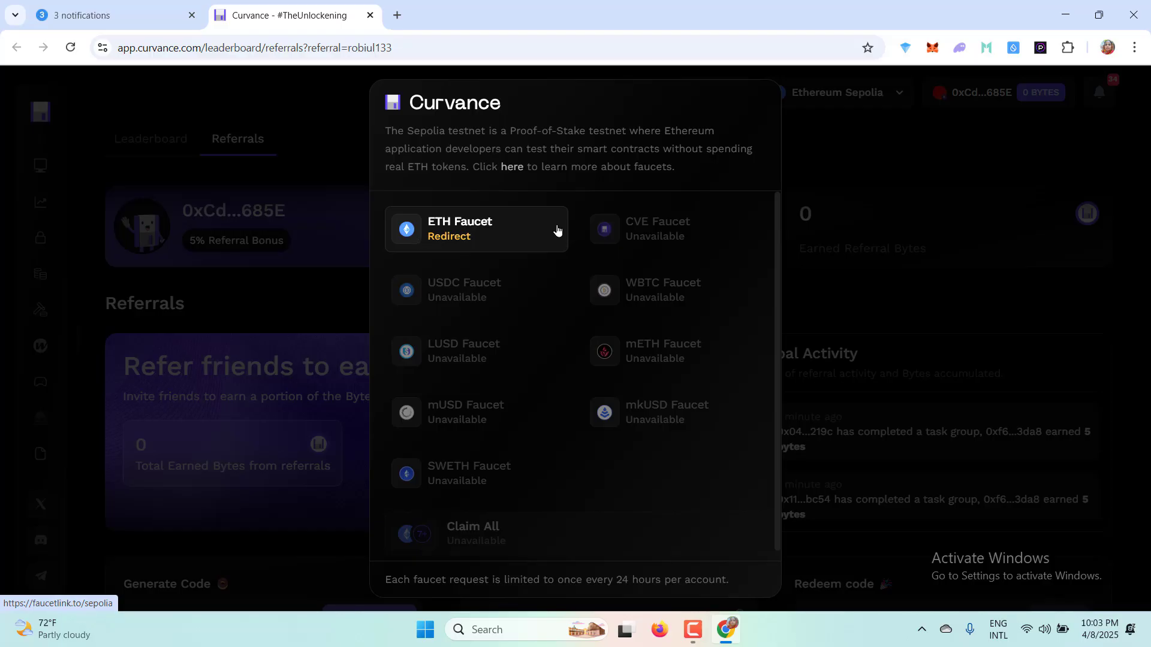
click(848, 298)
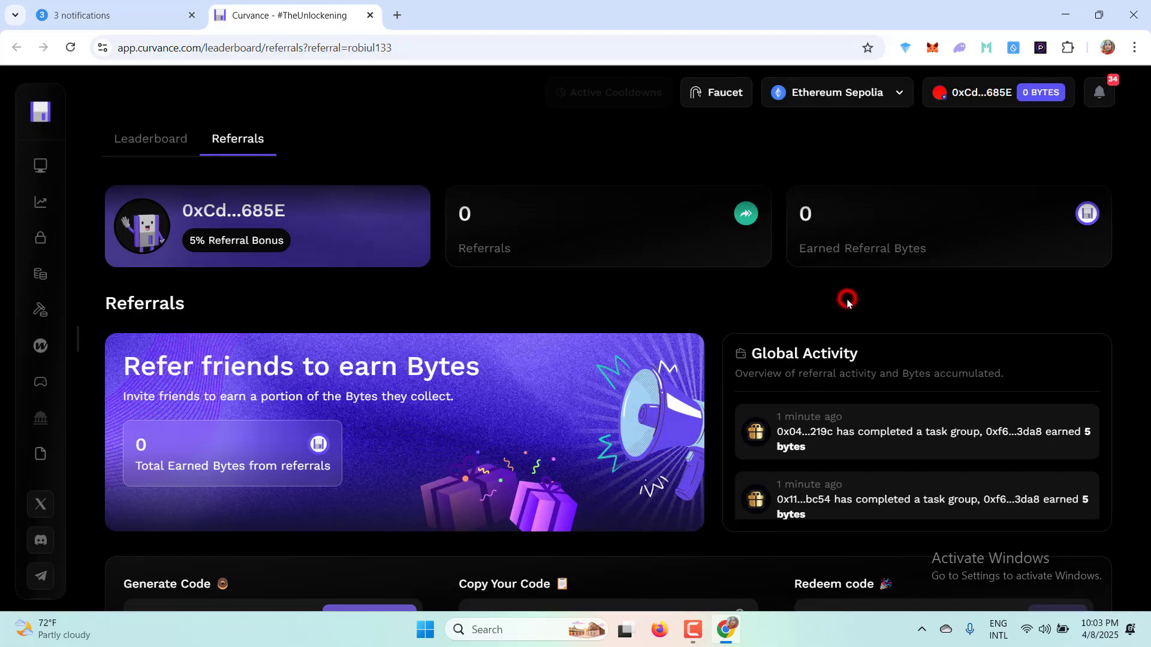
Open the Deposit Asset(s) task from the Sepolia Tasks and bring up the Long BTC market's deposit form.
click(1100, 90)
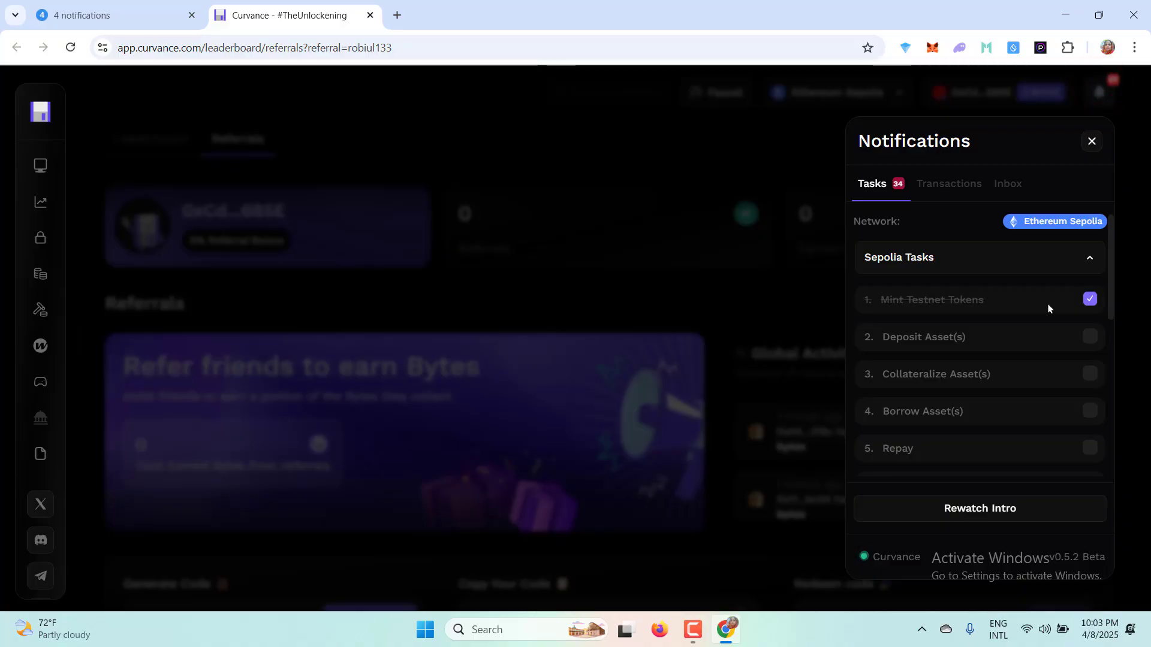
click(929, 335)
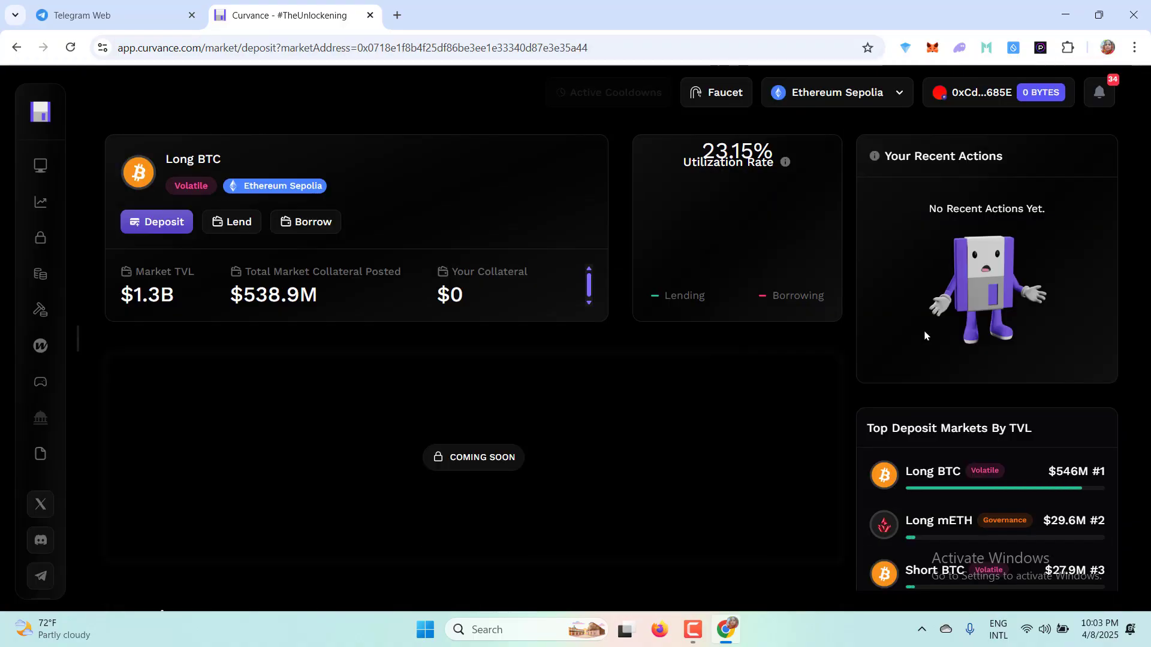
click(809, 93)
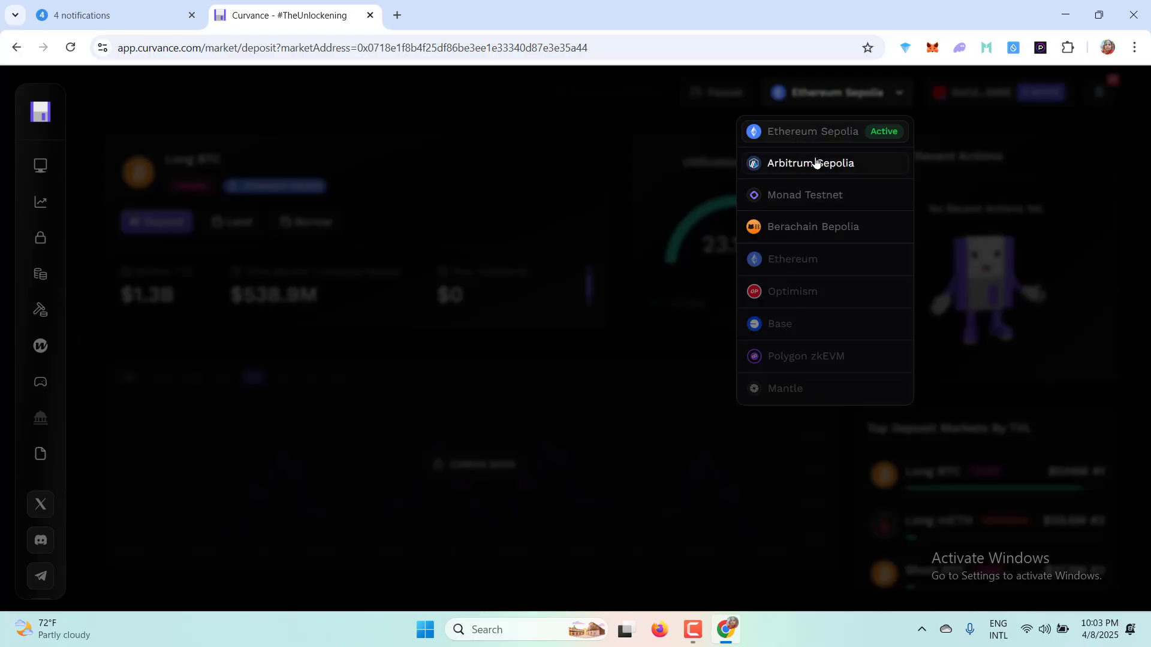
click(615, 289)
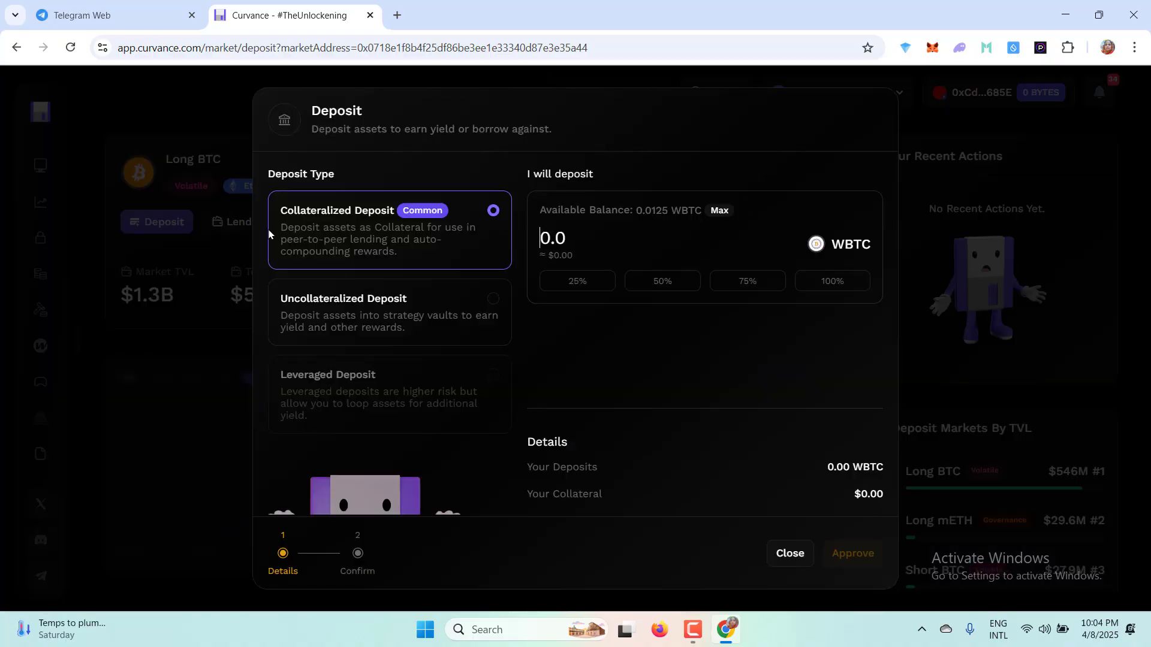
click(159, 223)
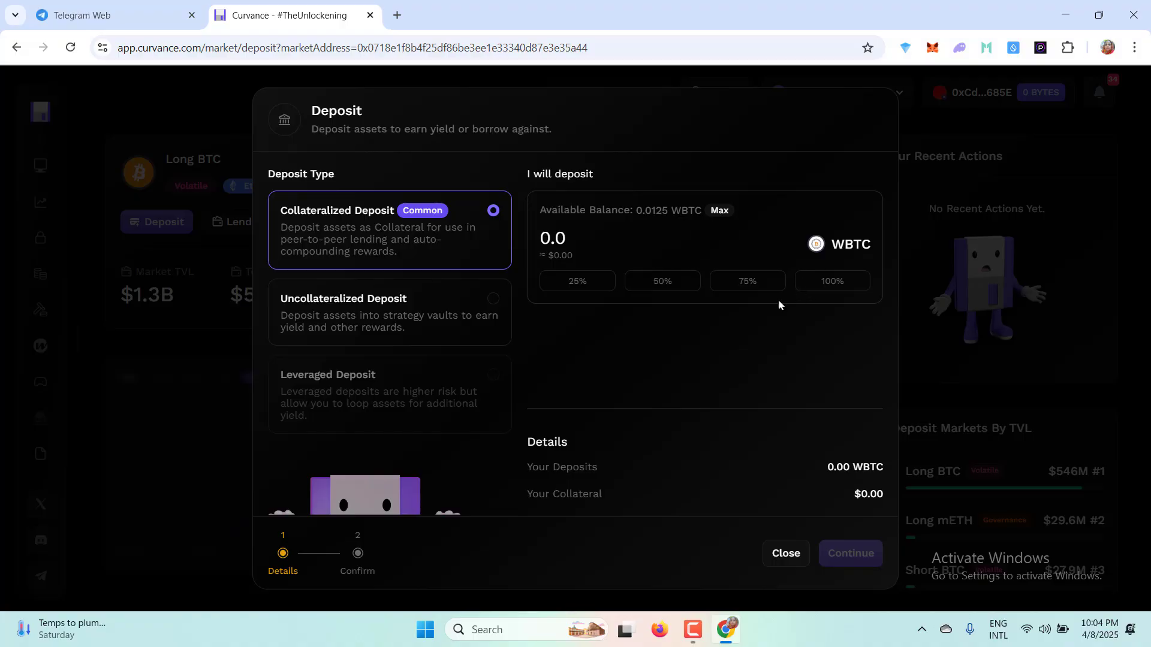
Set the collateralized deposit to 25% of the available WBTC and approve its spending cap in MetaMask.
click(574, 282)
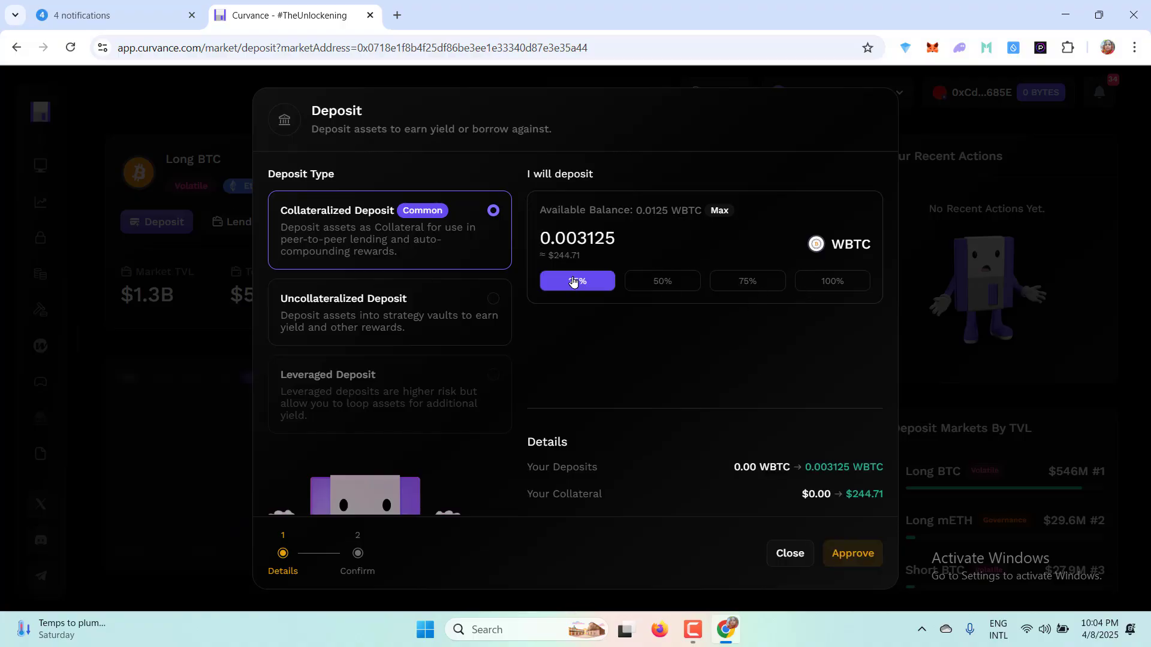
click(852, 553)
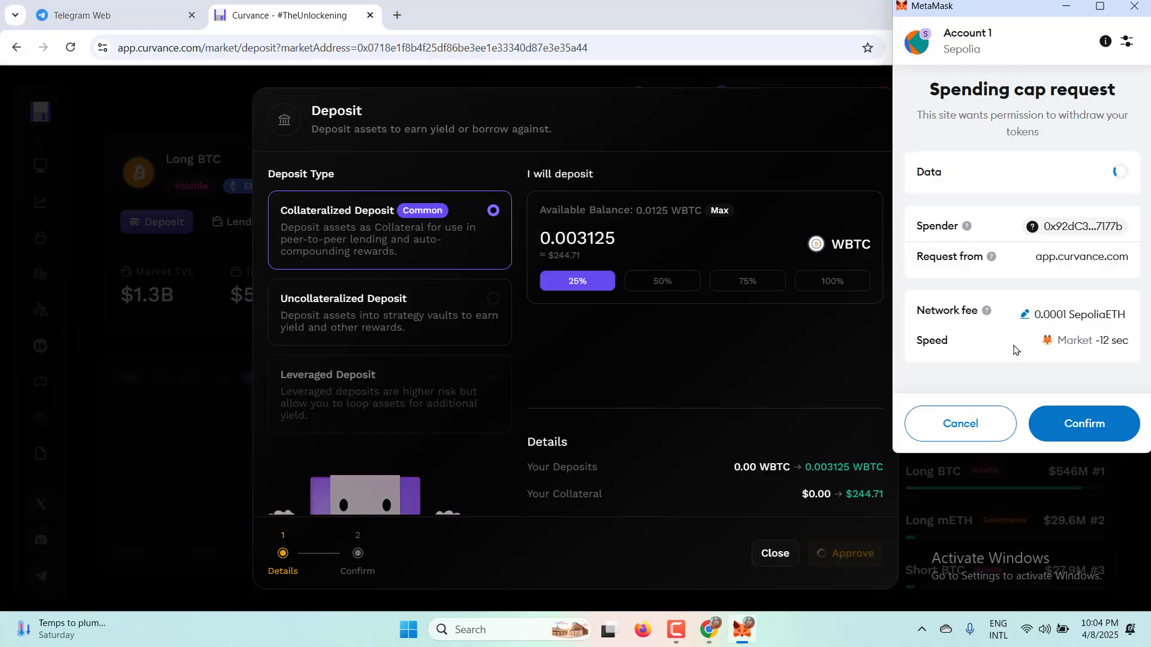
click(1073, 429)
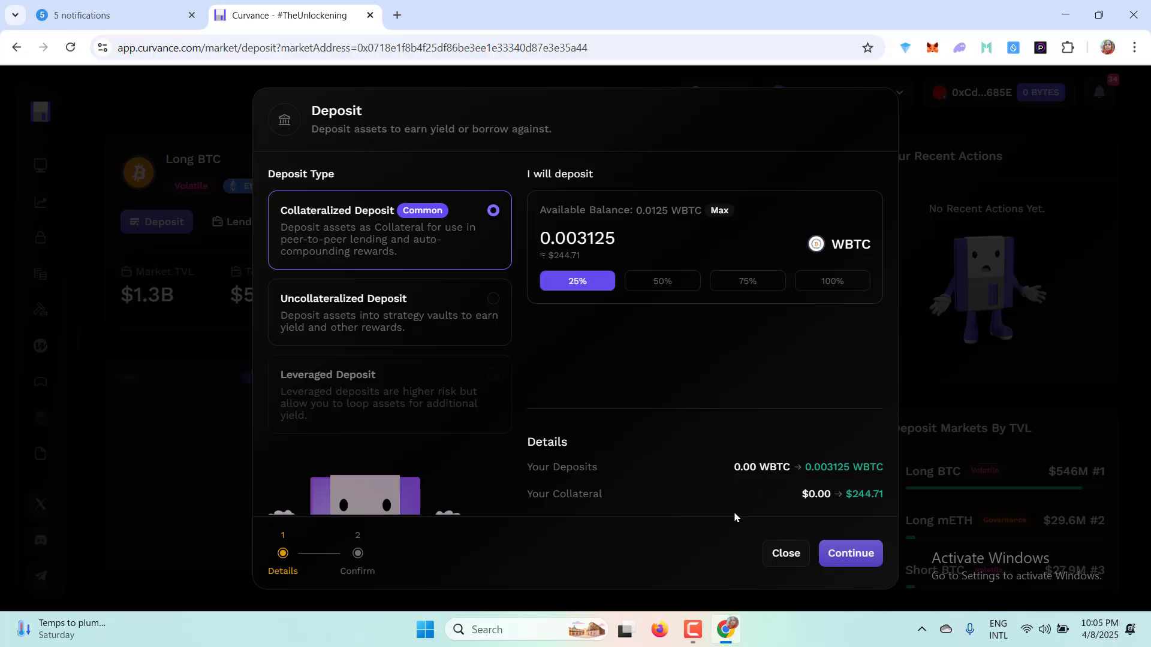
Confirm the 0.003125 WBTC deposit on Curvance and in MetaMask, close the deposit dialog and reopen the Sepolia task list.
click(852, 559)
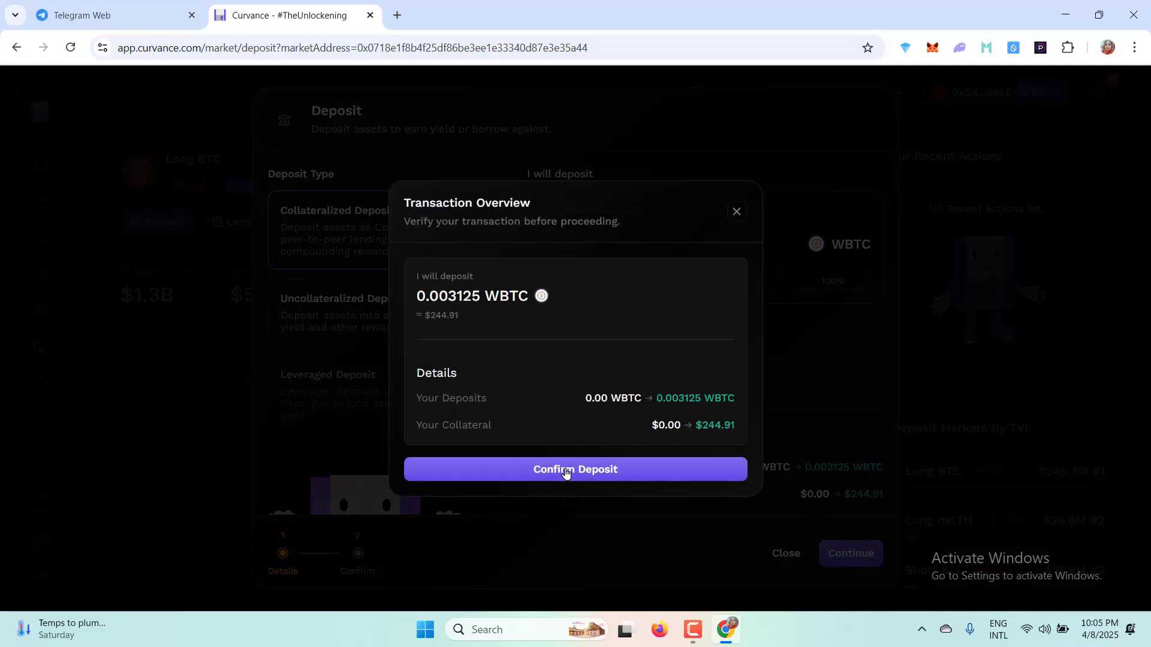
click(600, 471)
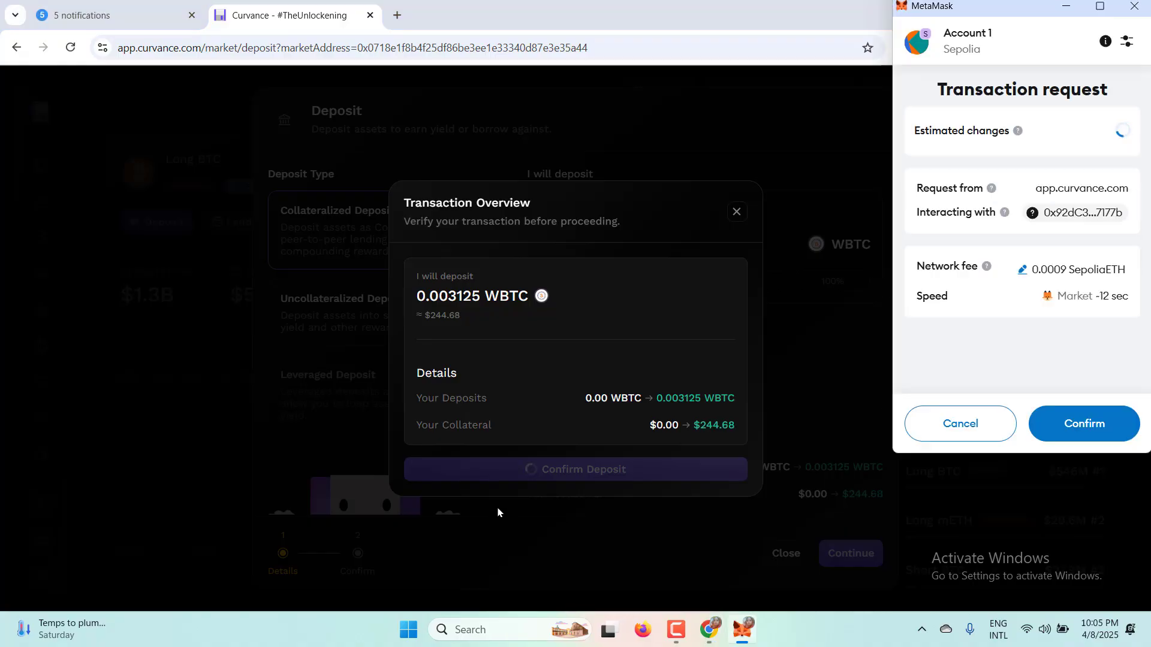
click(1054, 420)
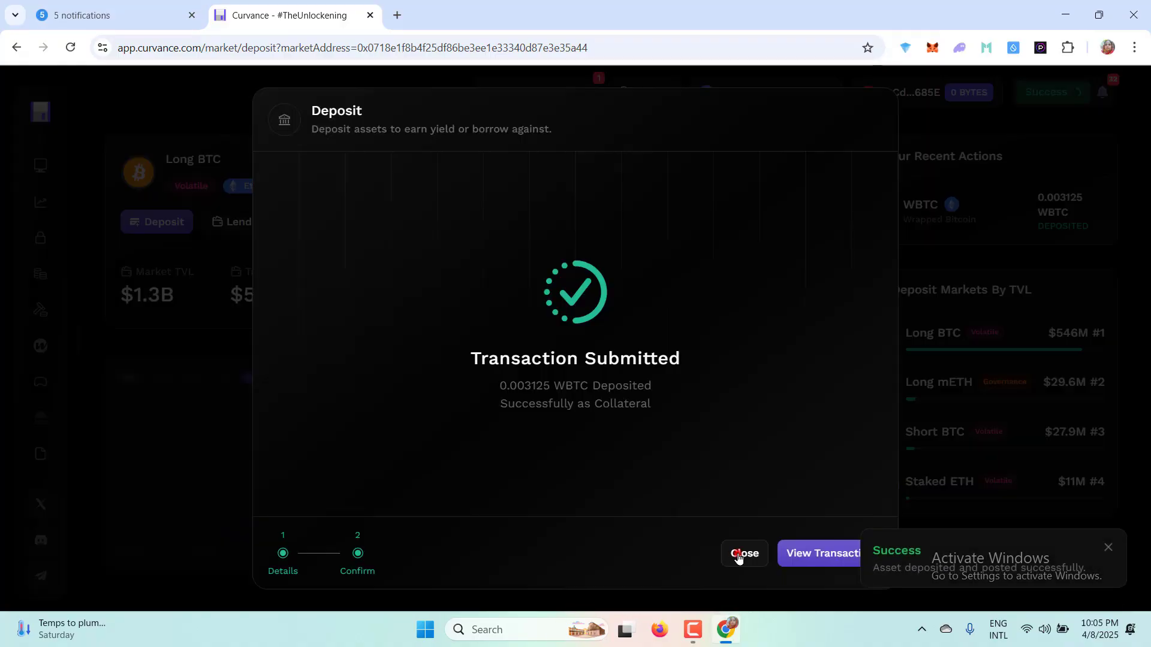
click(743, 553)
click(1102, 95)
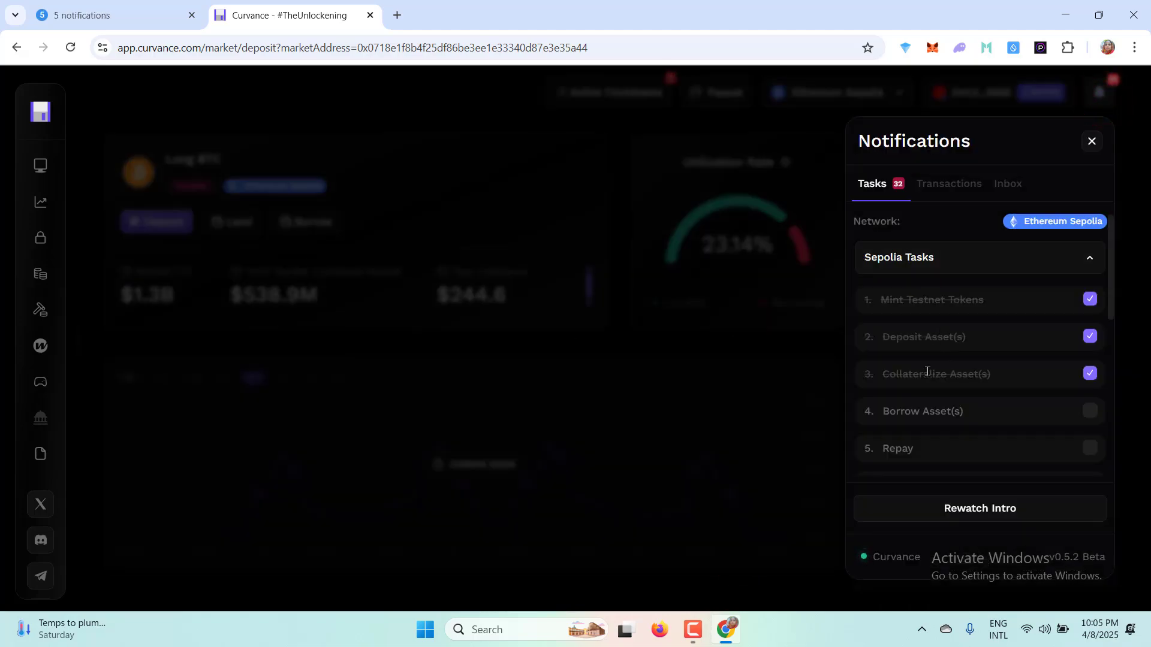
Open the Borrow Asset(s) task and set the Long BTC market's USDC borrow amount to 50% of the available balance.
click(931, 414)
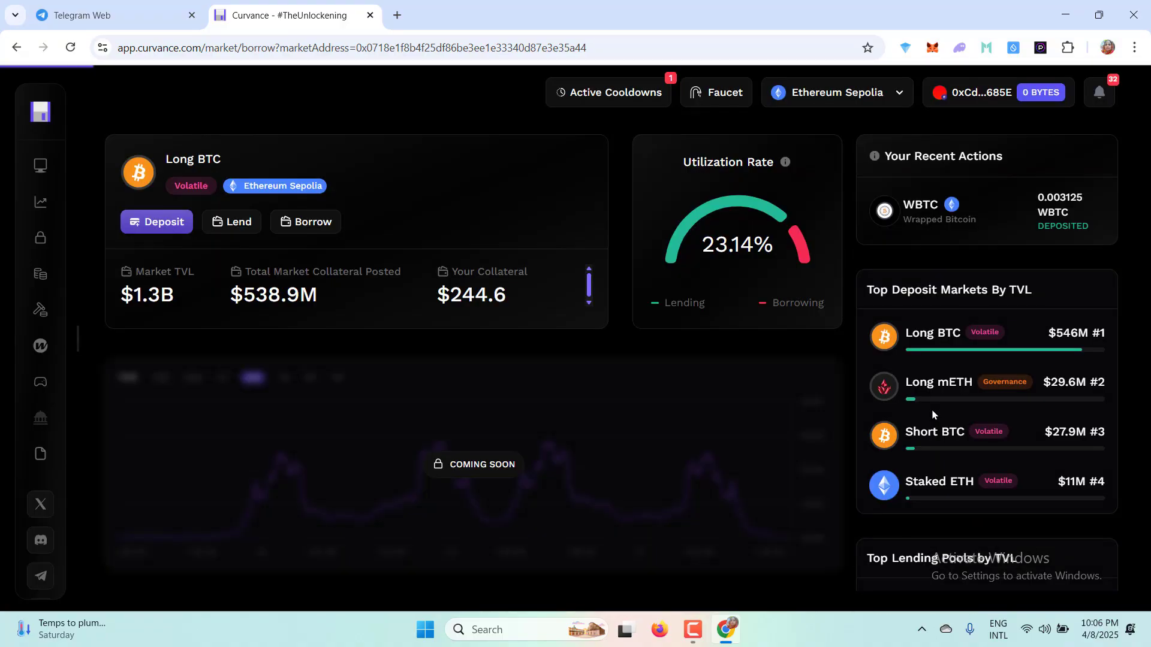
click(305, 222)
click(619, 489)
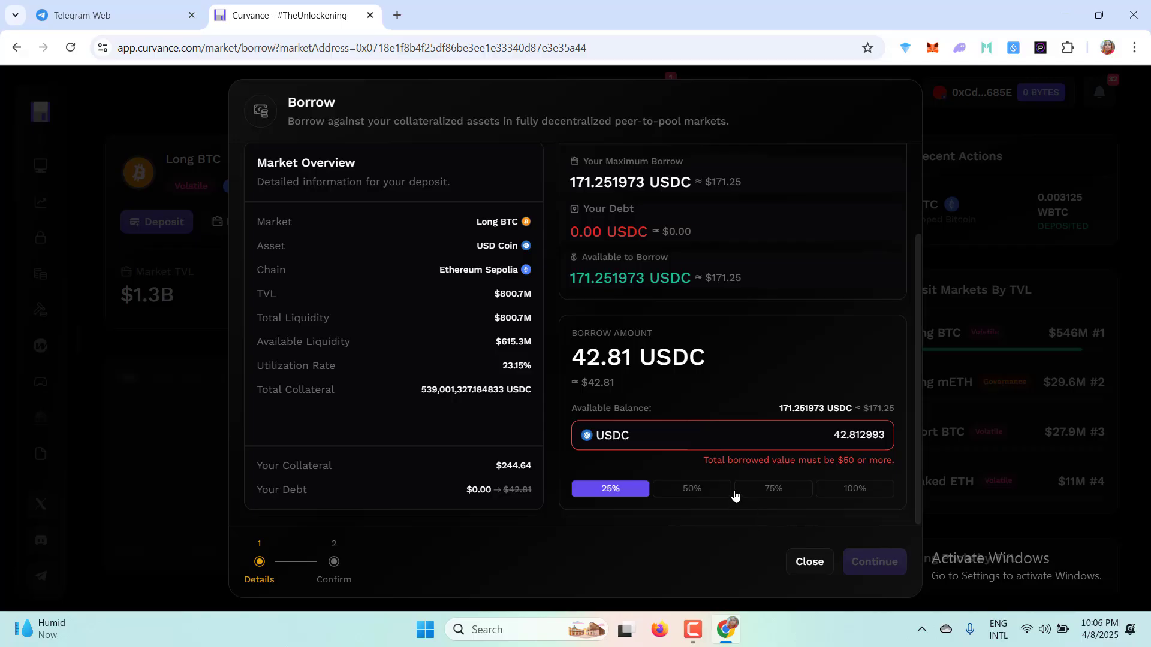
click(671, 491)
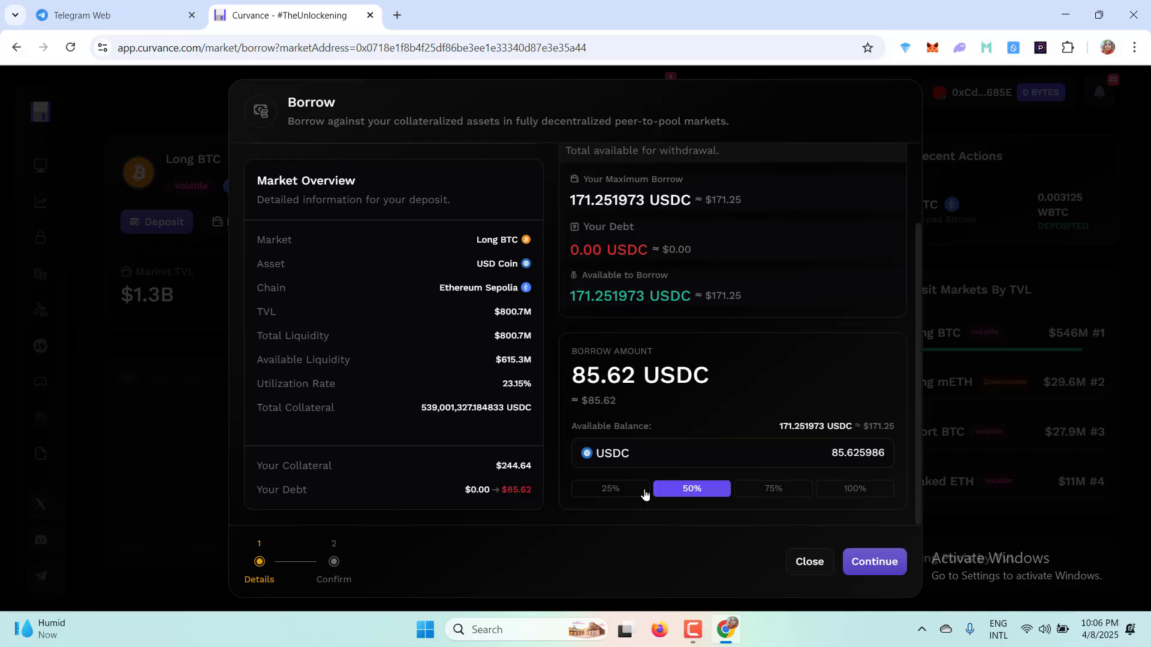
Confirm borrowing 85.625986 USDC from the Long BTC market and close the borrow dialog.
click(875, 566)
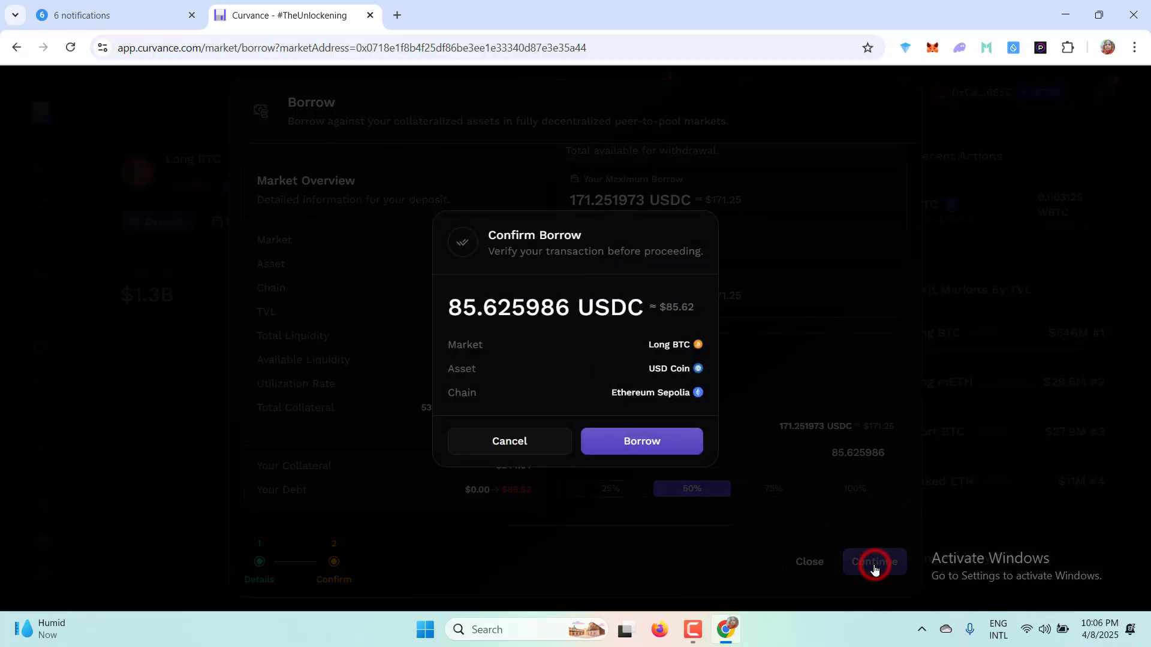
click(635, 434)
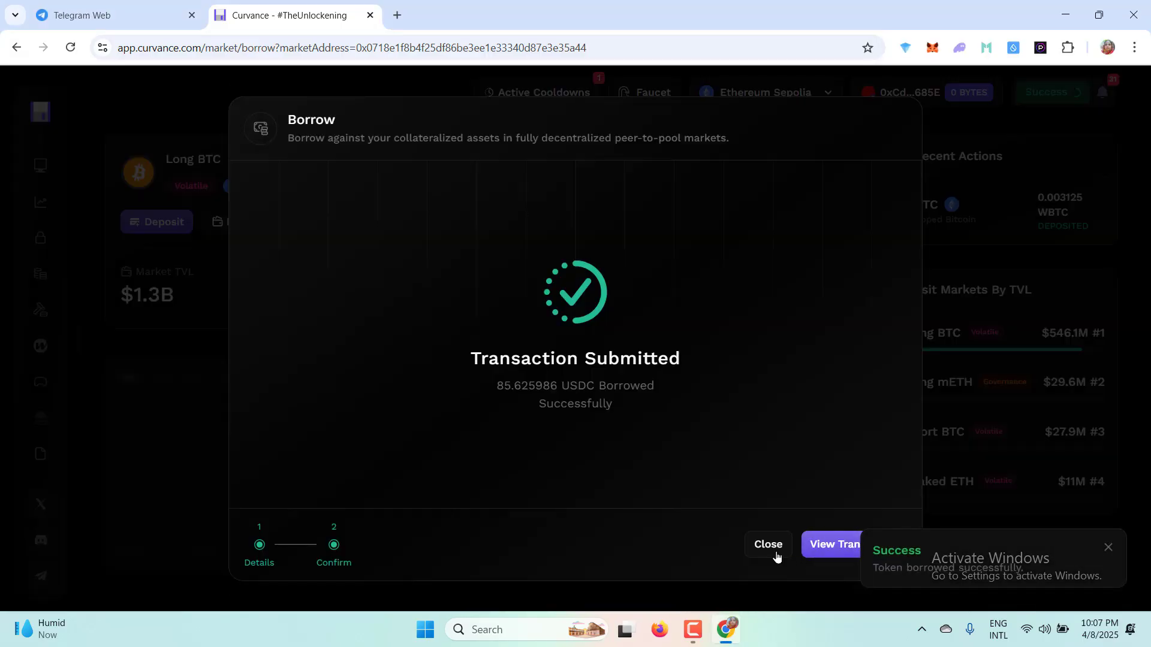
click(768, 545)
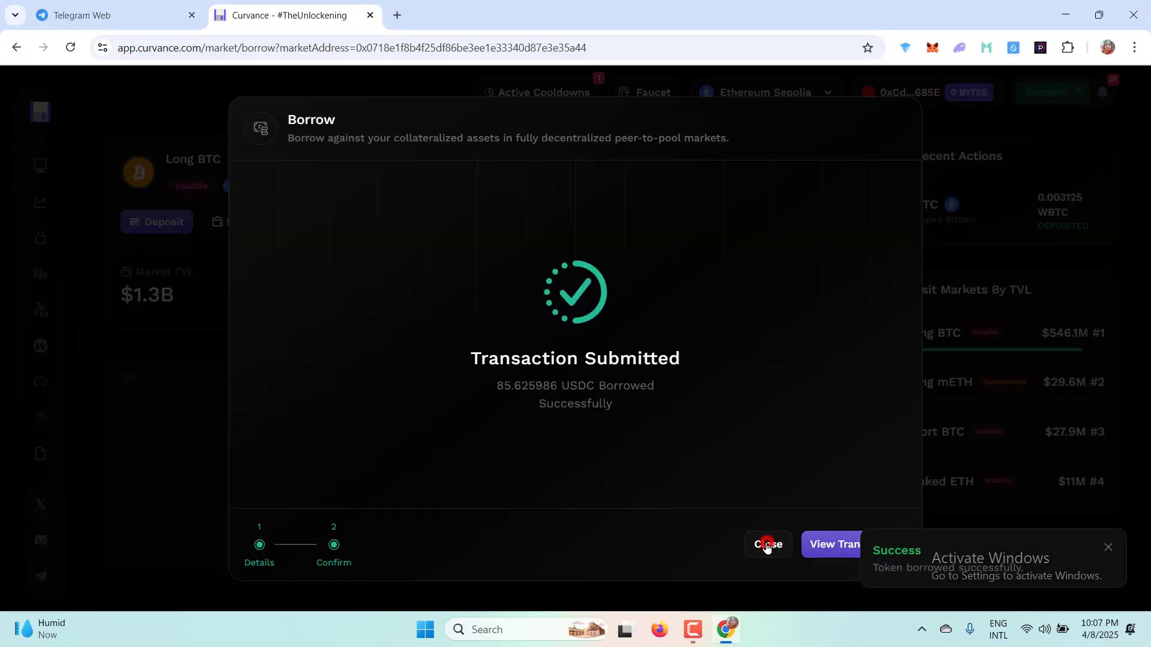
Reopen the Sepolia task list, open the Lend Asset(s) task and bring up the Long BTC market's lend form.
click(1100, 90)
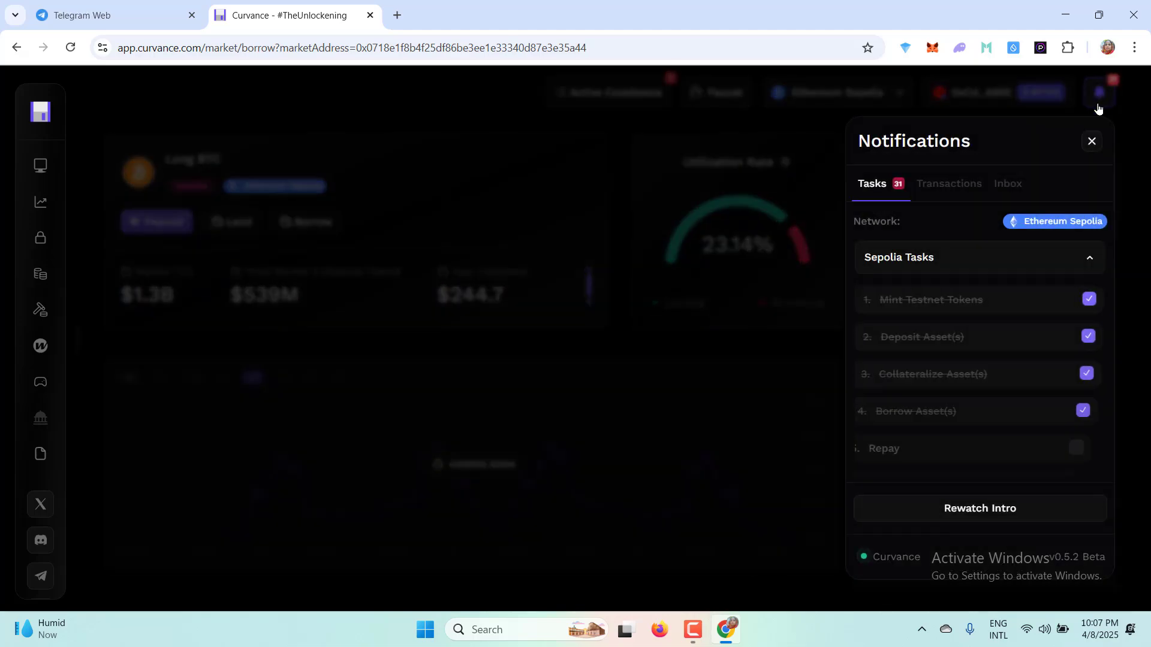
scroll(964, 414, down, 3)
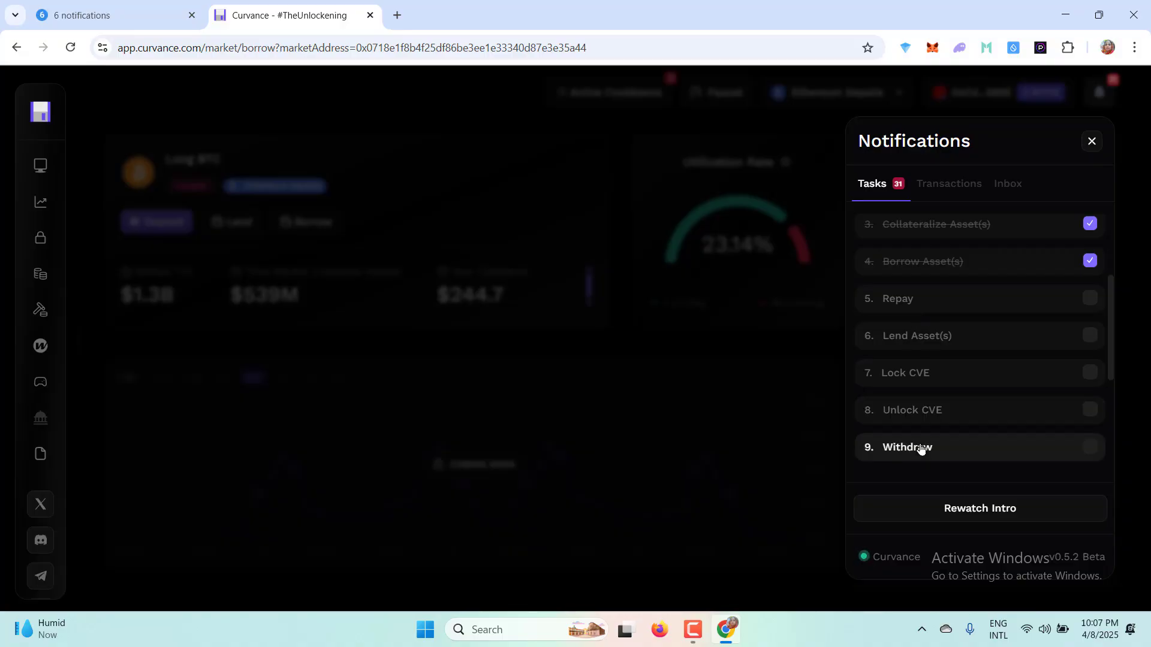
scroll(917, 429, up, 3)
scroll(917, 342, down, 4)
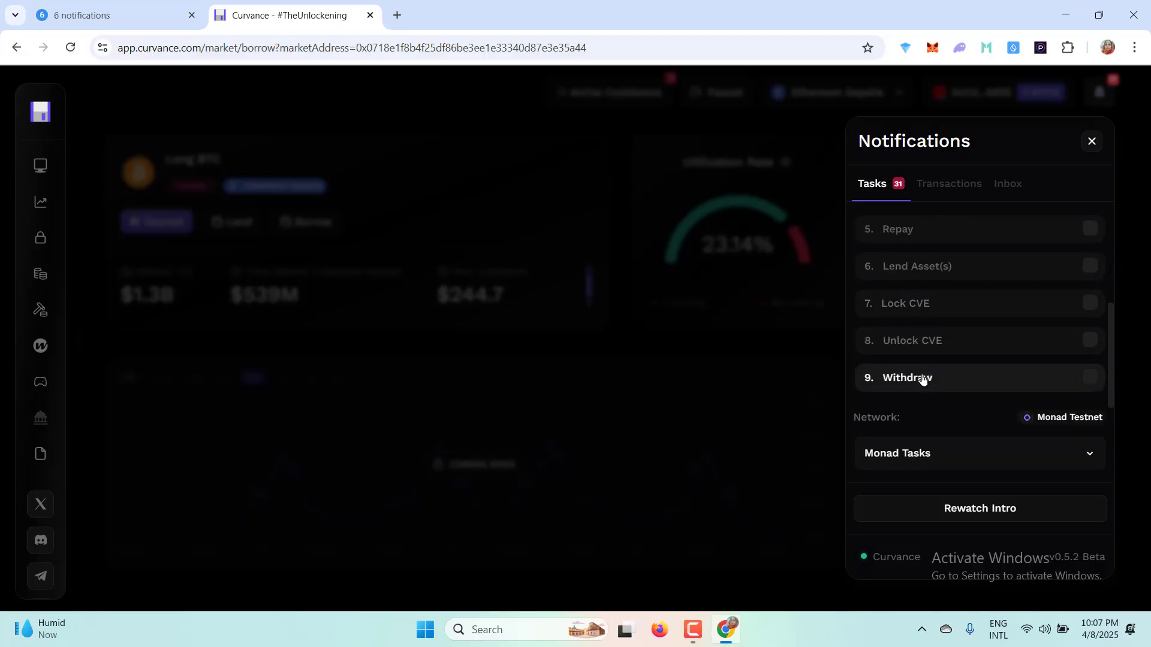
scroll(922, 377, up, 3)
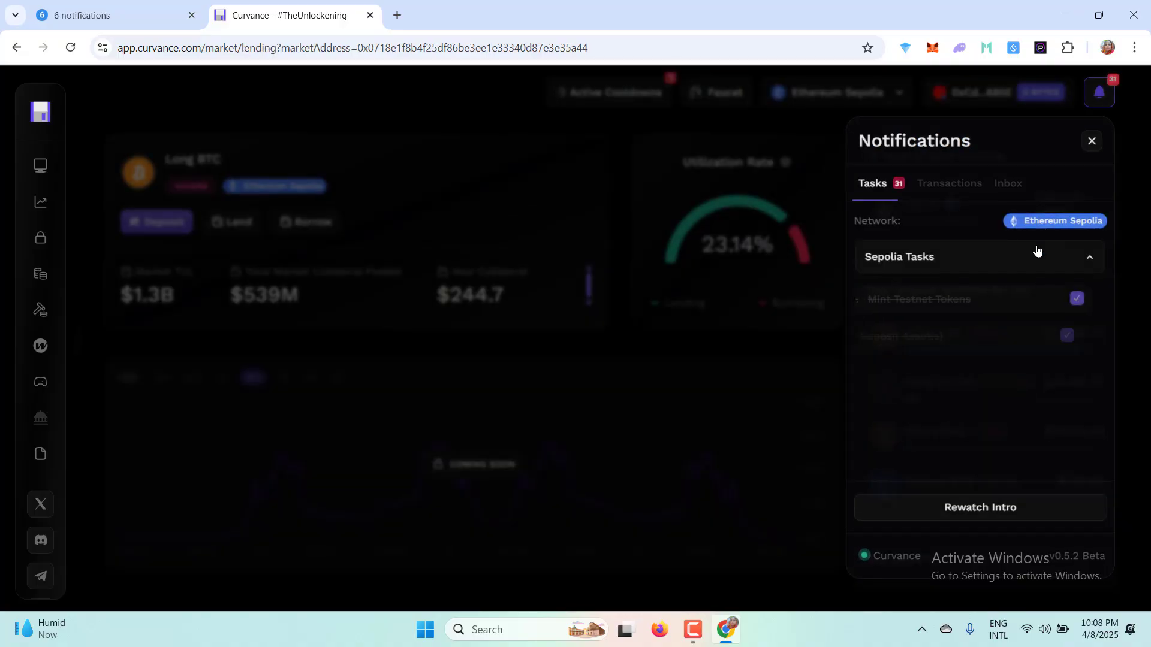
scroll(908, 426, down, 1)
scroll(907, 426, down, 2)
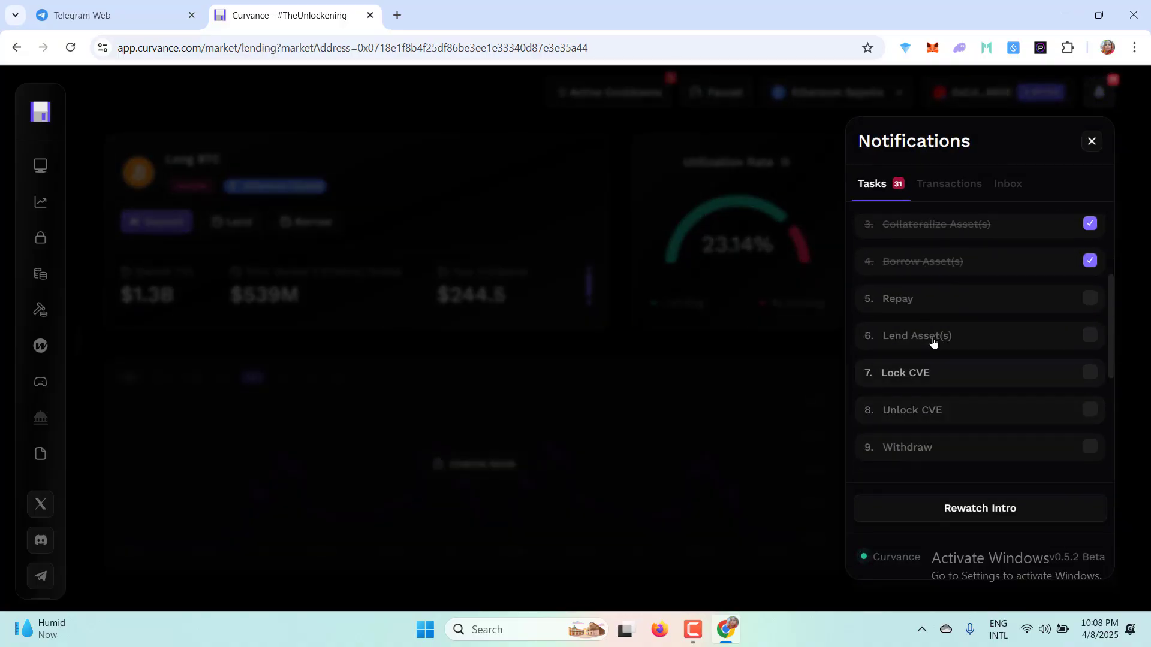
click(930, 339)
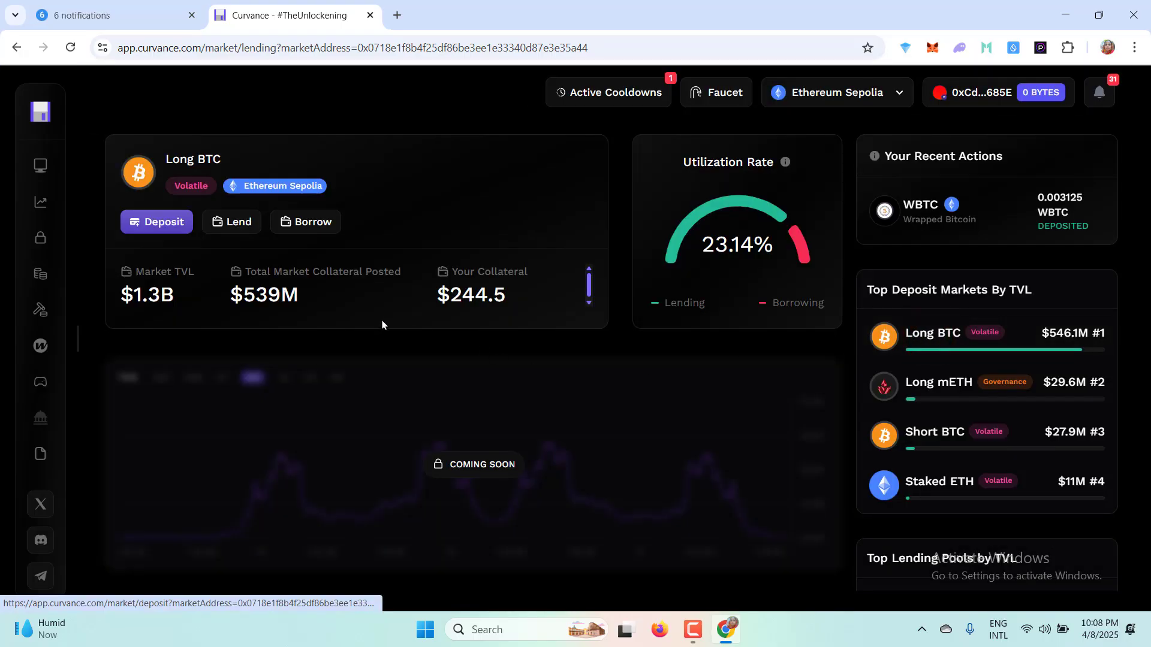
click(230, 222)
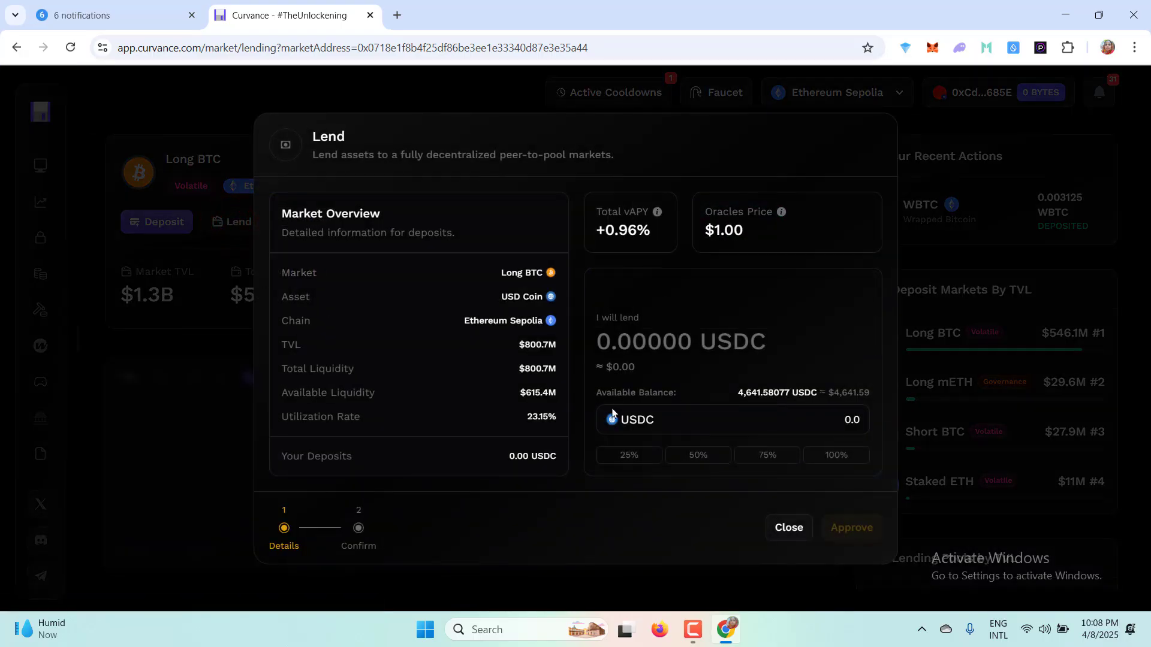
Approve and lend 25% of the available USDC, 1,160.395192 USDC, to the Long BTC market and close the lend dialog.
click(629, 455)
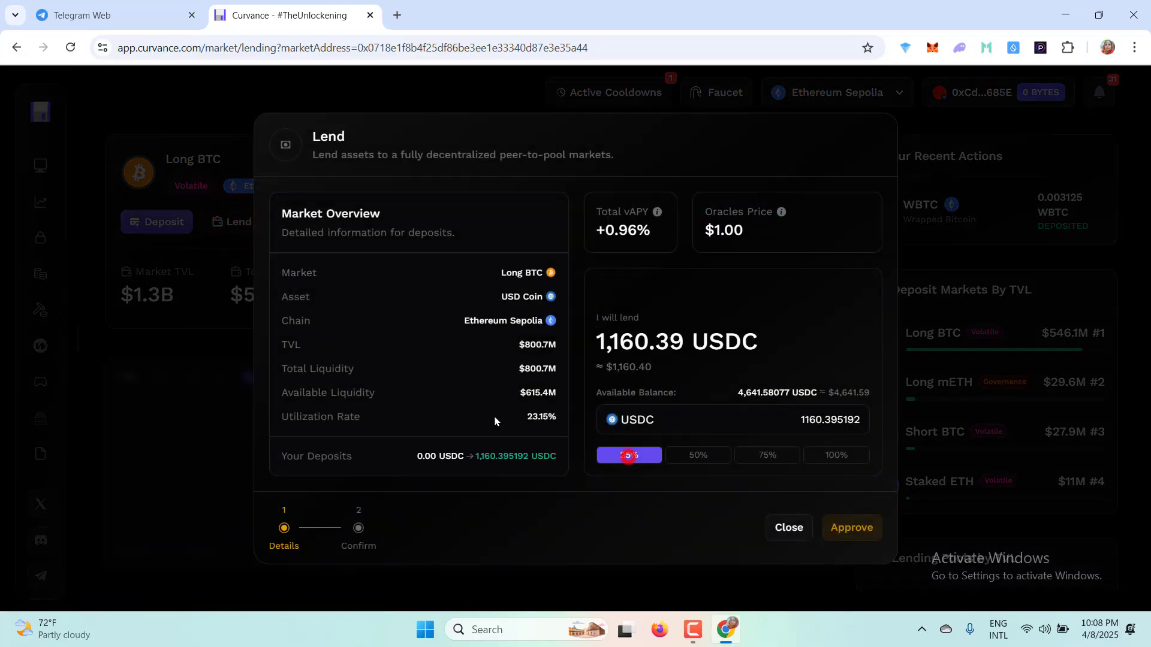
click(854, 527)
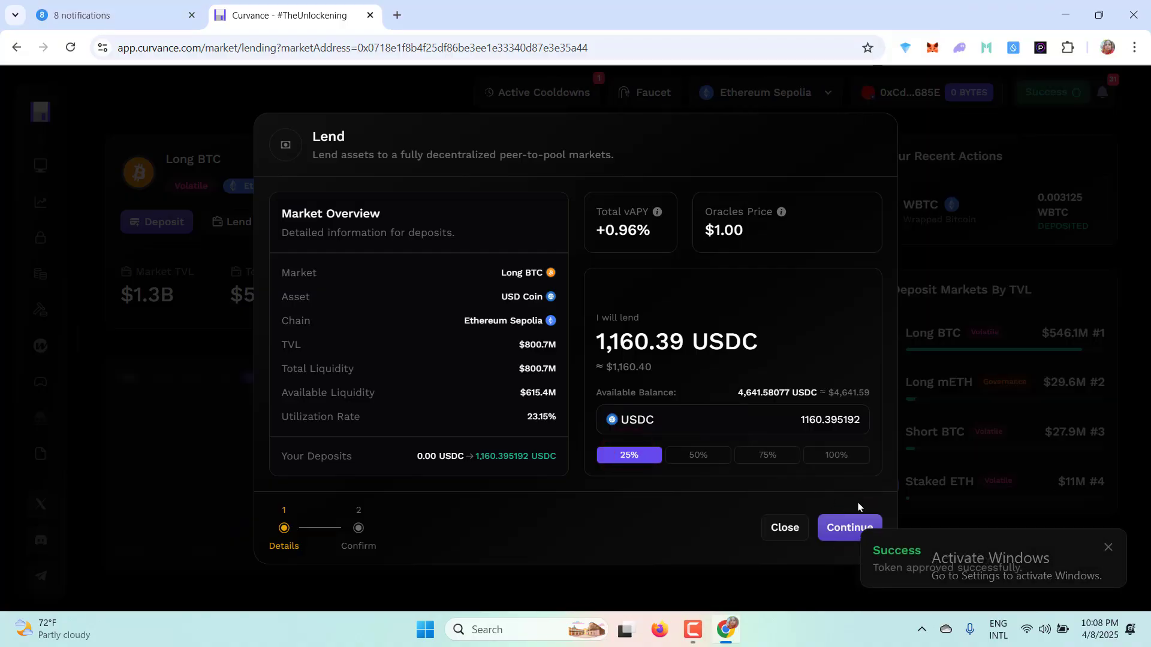
click(840, 532)
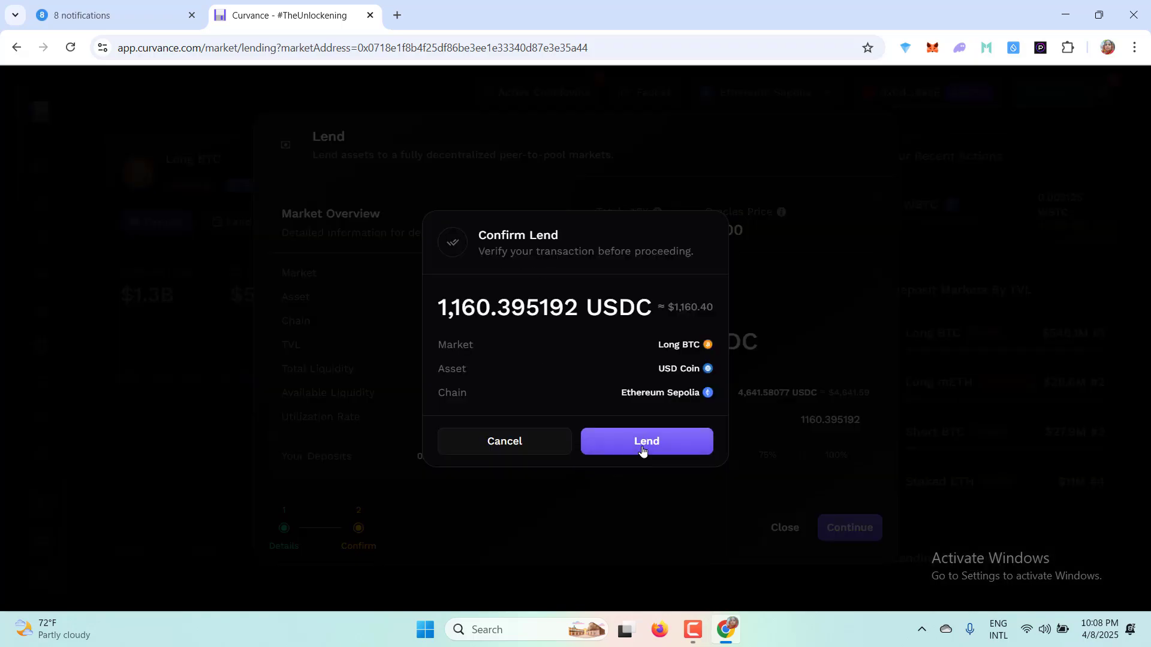
click(643, 451)
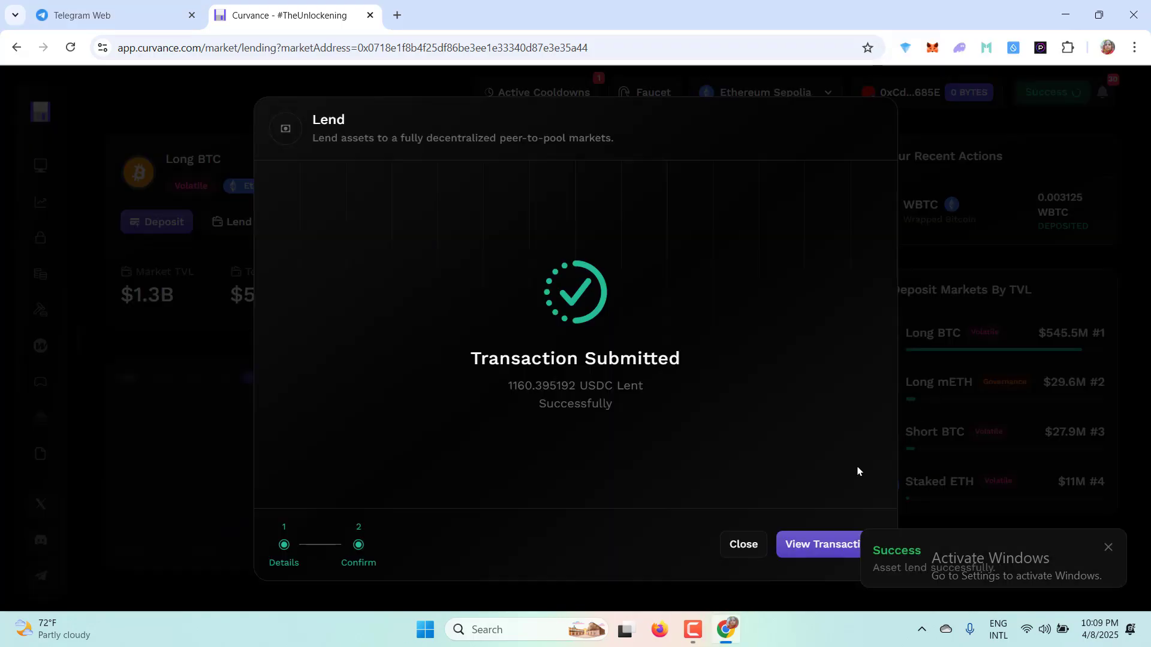
click(744, 546)
Open the Lock CVE task from the Sepolia Tasks and create a 12-month lock with 25% of the CVE balance, 2.50 CVE.
click(1102, 91)
scroll(924, 394, down, 3)
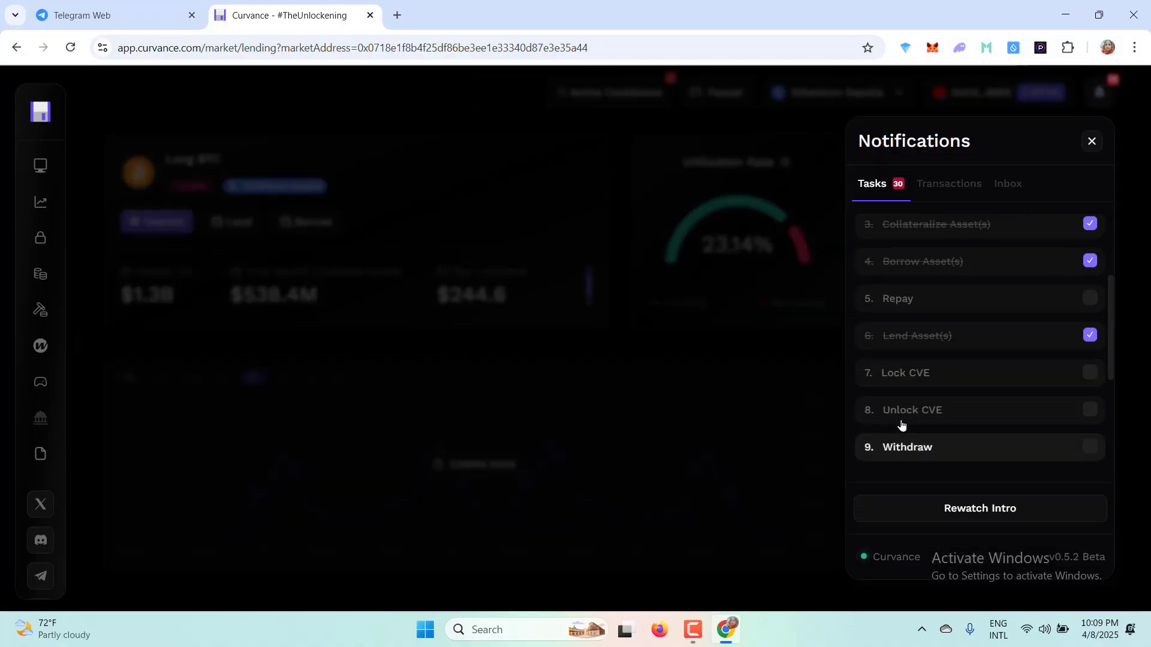
click(904, 378)
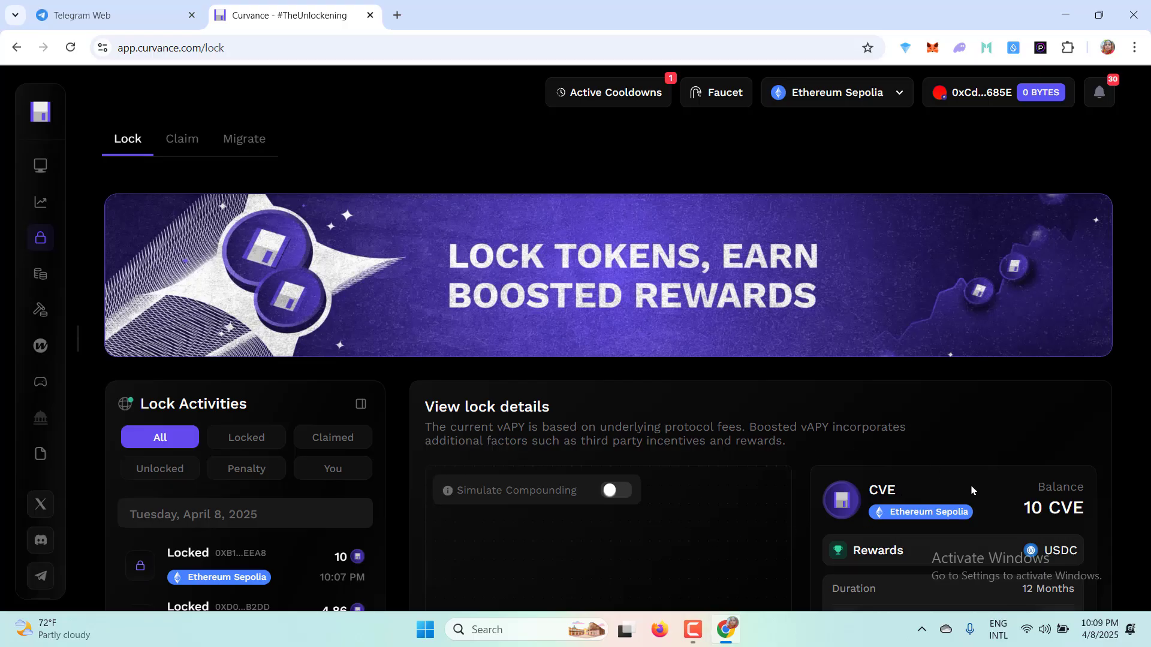
scroll(976, 429, down, 5)
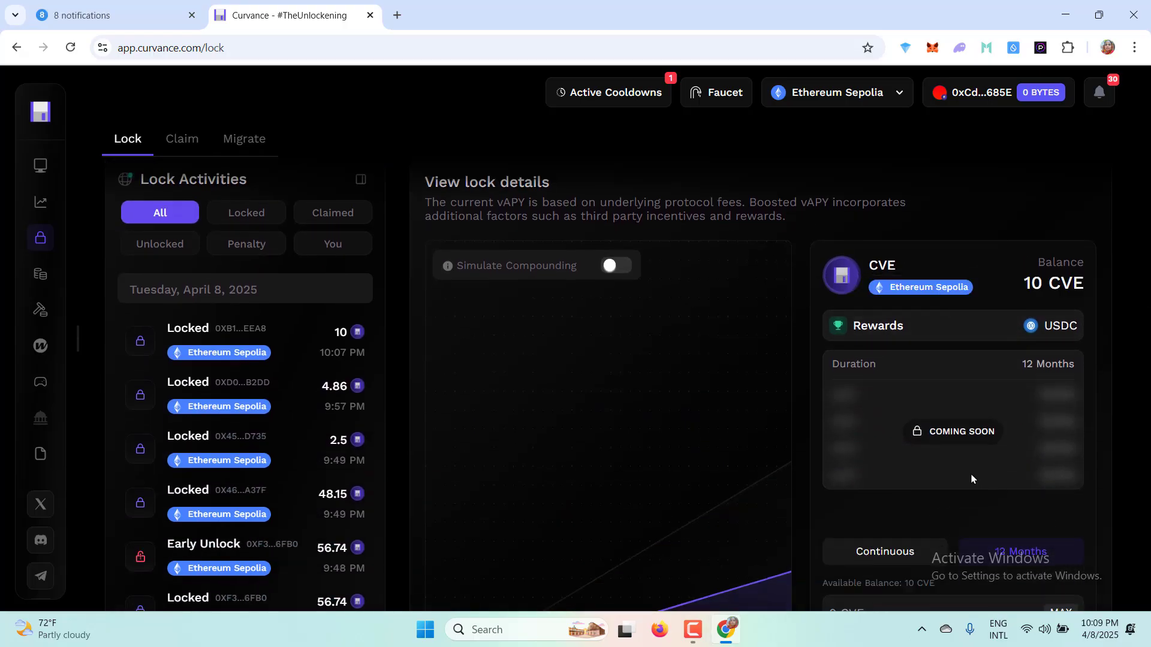
scroll(965, 473, up, 1)
scroll(960, 457, down, 2)
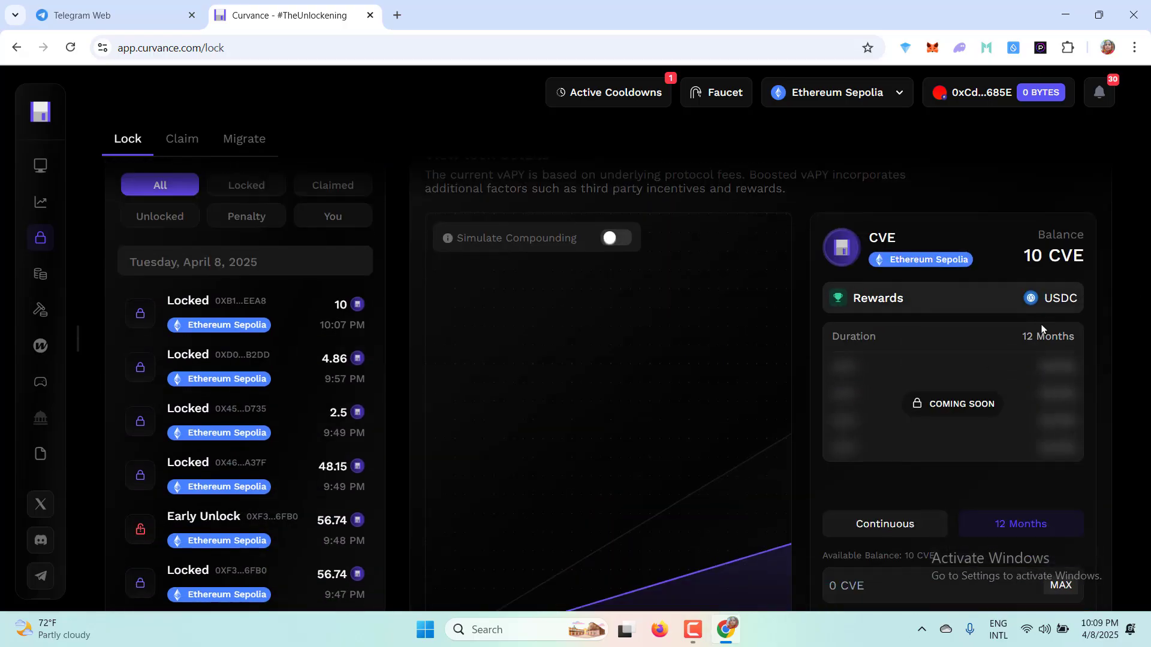
click(851, 501)
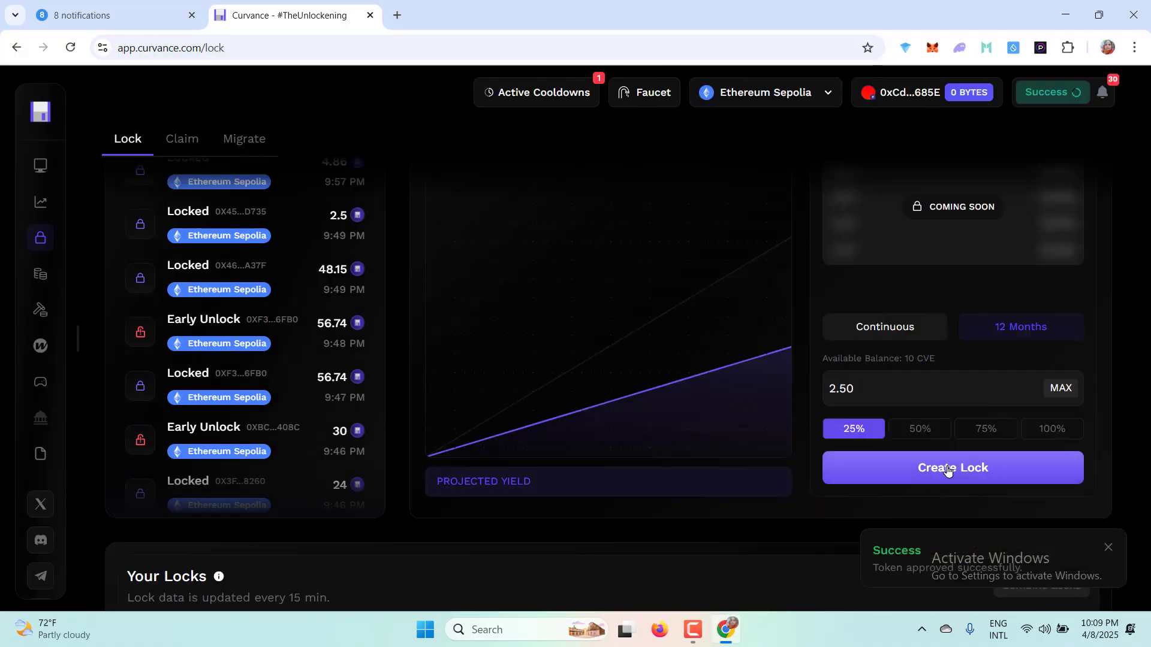
click(903, 468)
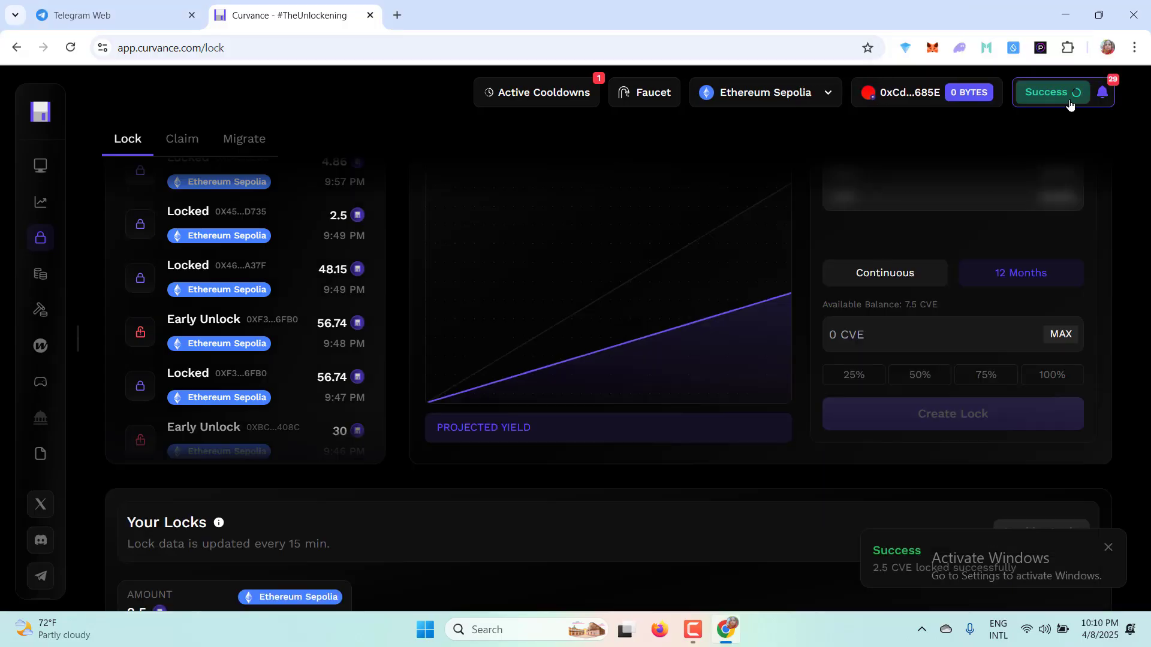
Open the Unlock CVE task from the Sepolia Tasks and bring up the management dialog of the 2.5 CVE lock.
click(1103, 92)
scroll(1001, 375, down, 3)
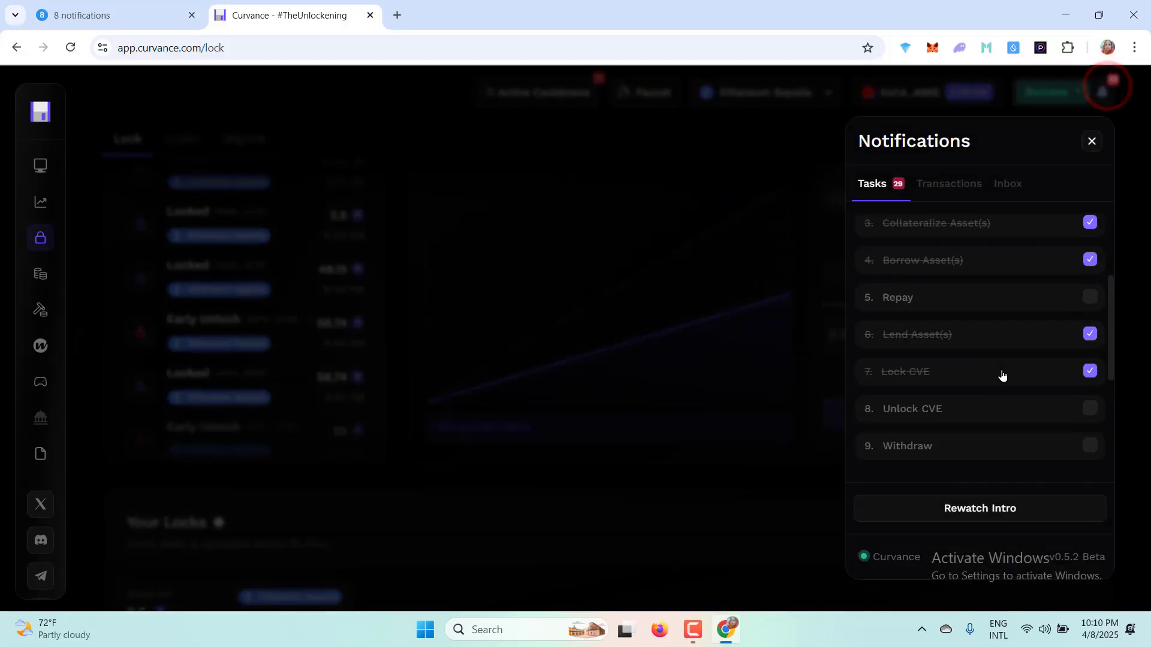
click(901, 410)
scroll(373, 440, down, 2)
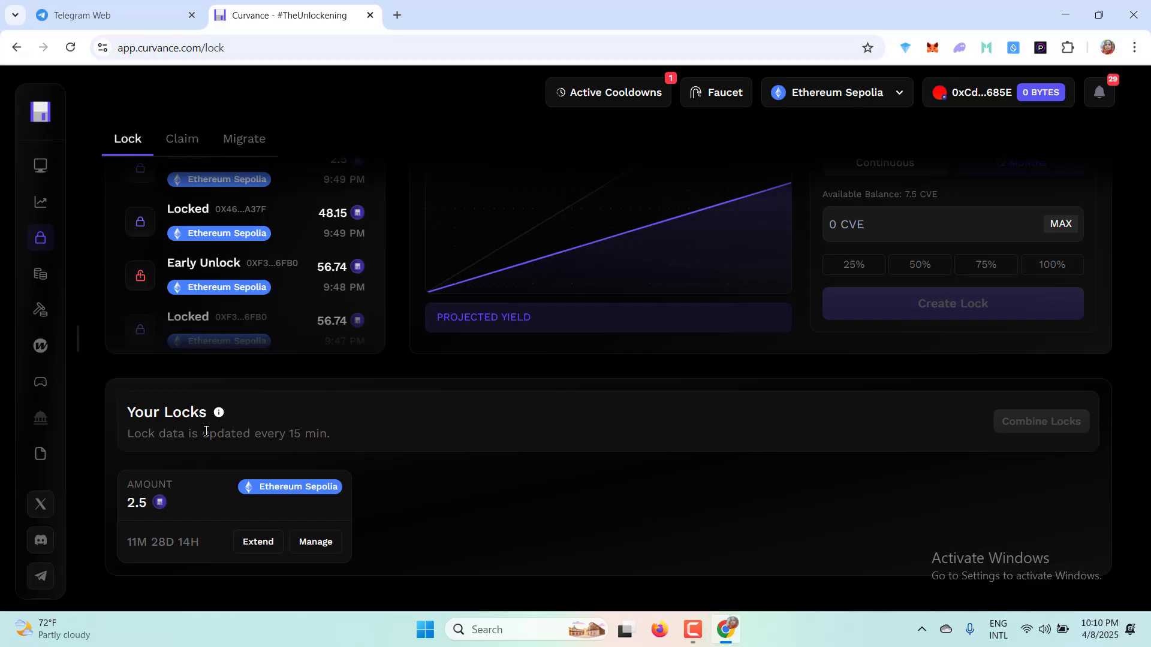
click(316, 542)
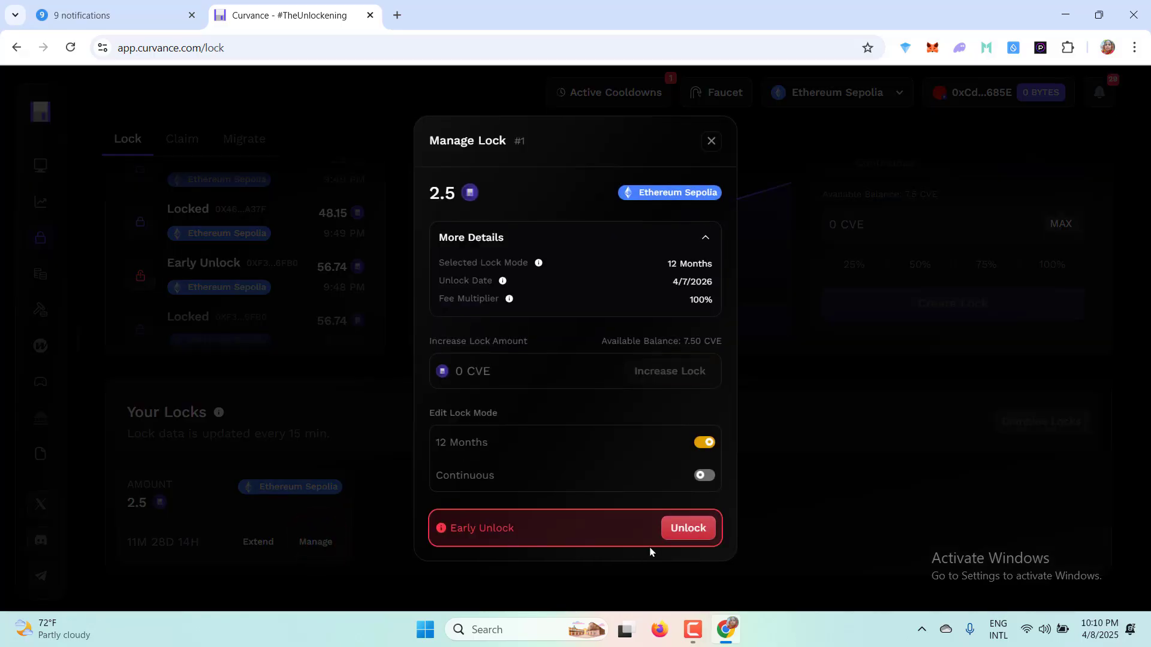
Release the 2.5 CVE lock early, accepting the 80% penalty, and confirm the transaction in MetaMask.
click(688, 526)
click(683, 477)
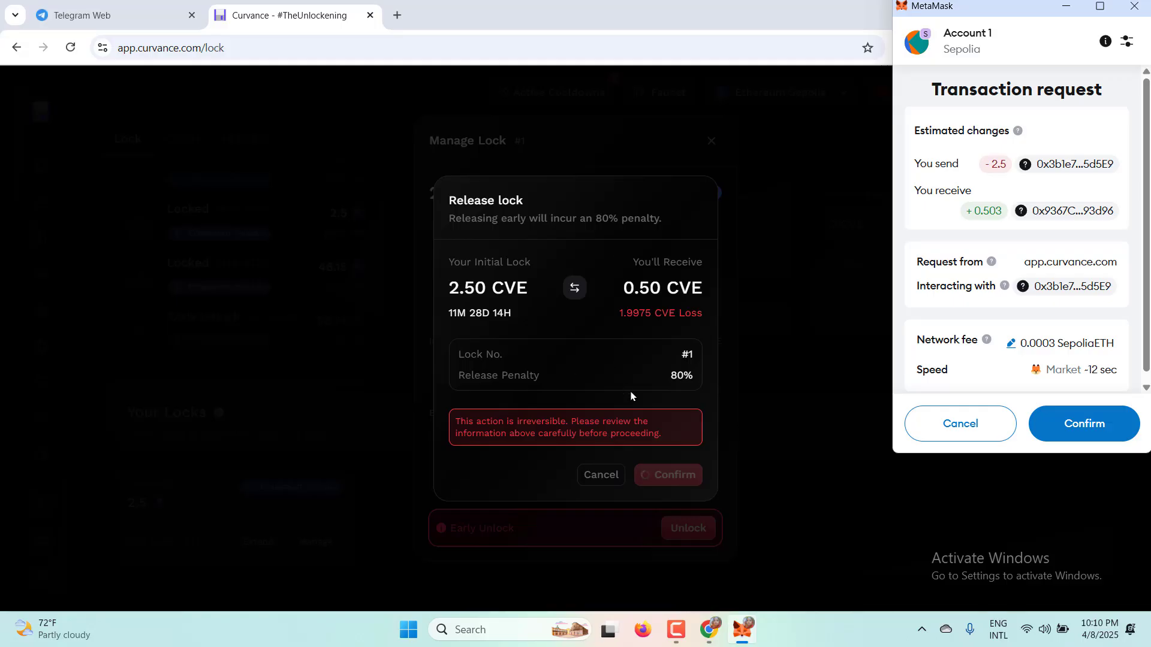
click(1084, 414)
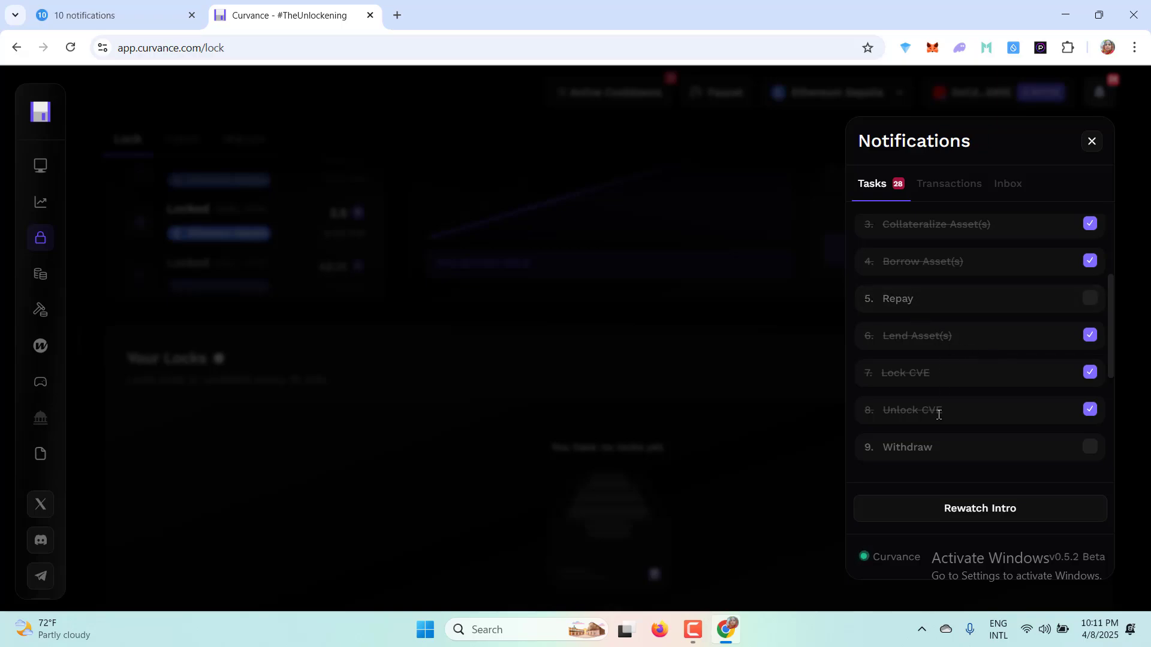
Open the Repay task from the Sepolia Tasks and check the active cooldowns.
scroll(981, 384, up, 2)
scroll(977, 372, down, 2)
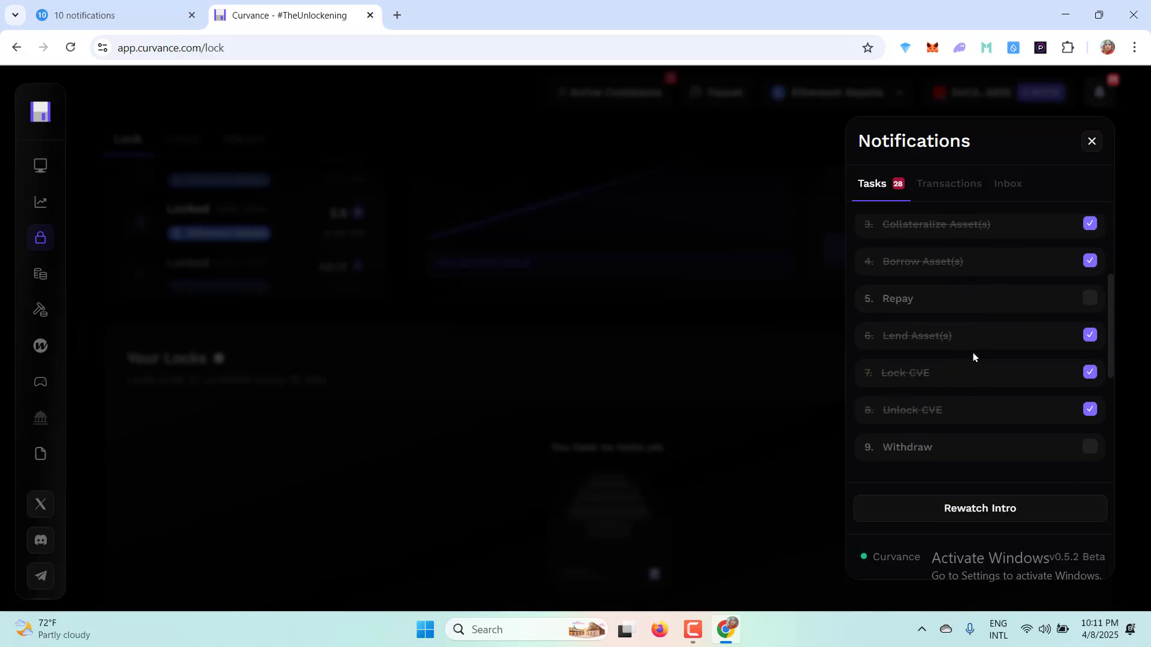
click(898, 298)
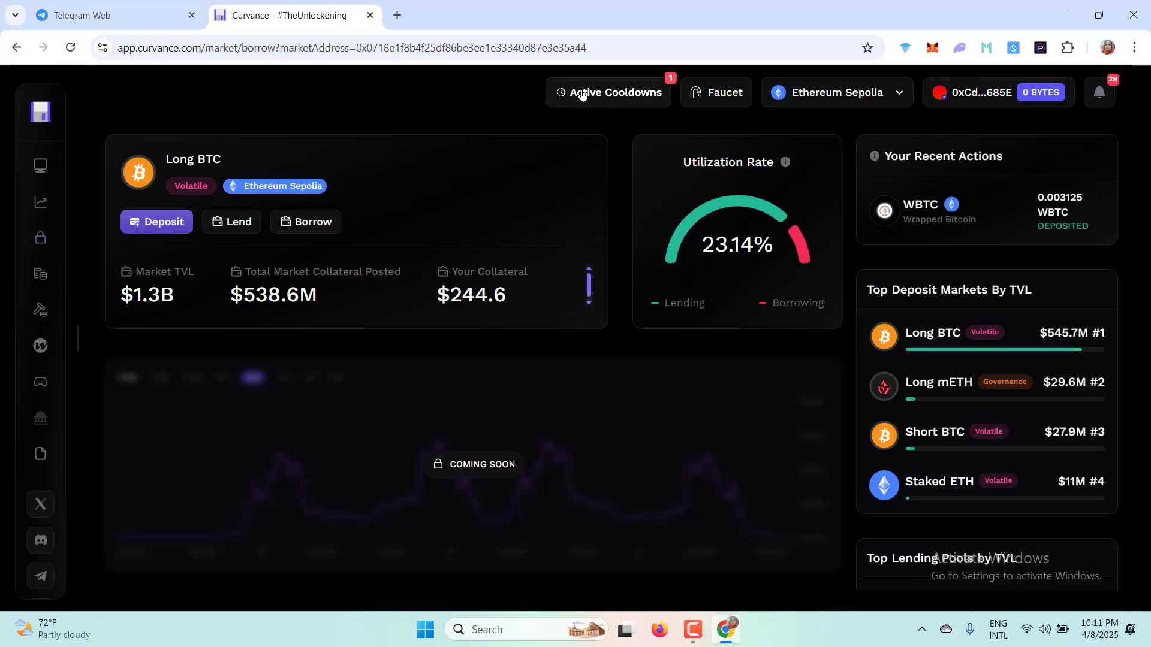
click(582, 97)
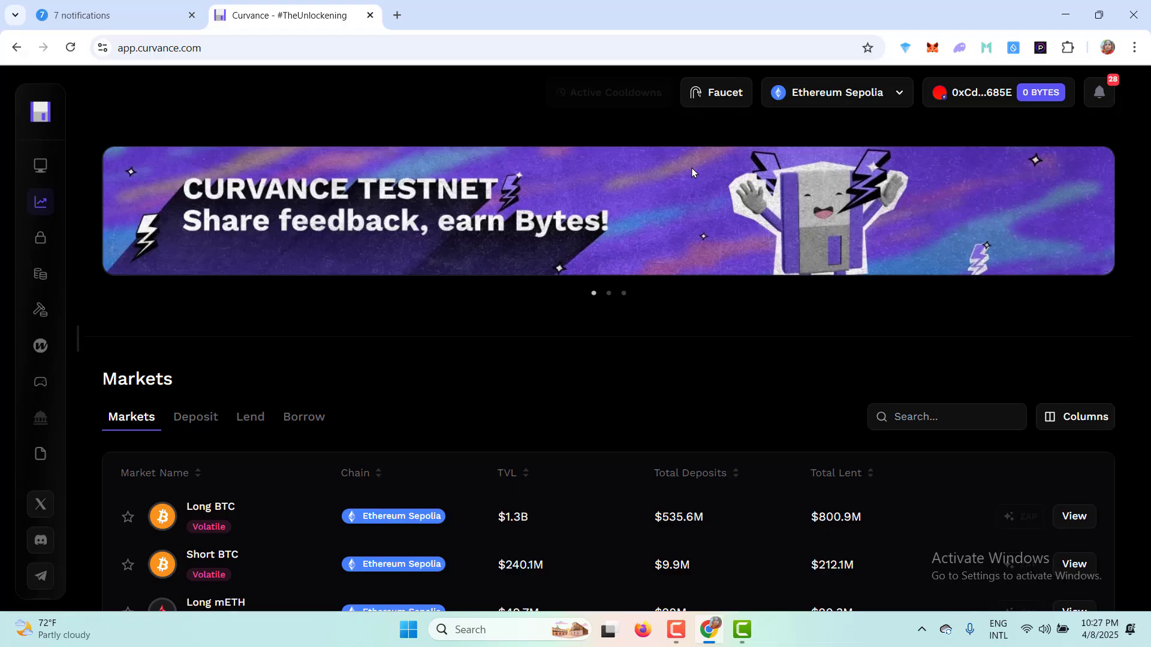
Open the Withdraw task from the Sepolia Tasks and bring up the withdrawal dialog of the WBTC deposit in the Long BTC market.
click(1097, 99)
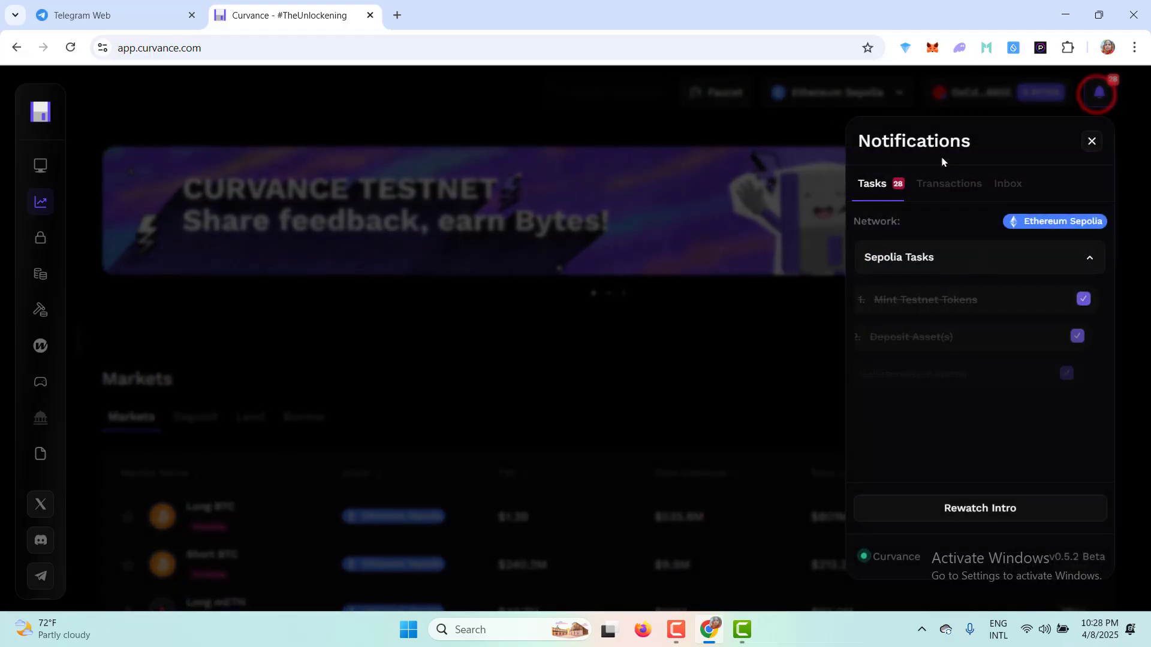
scroll(947, 366, down, 2)
scroll(948, 366, down, 1)
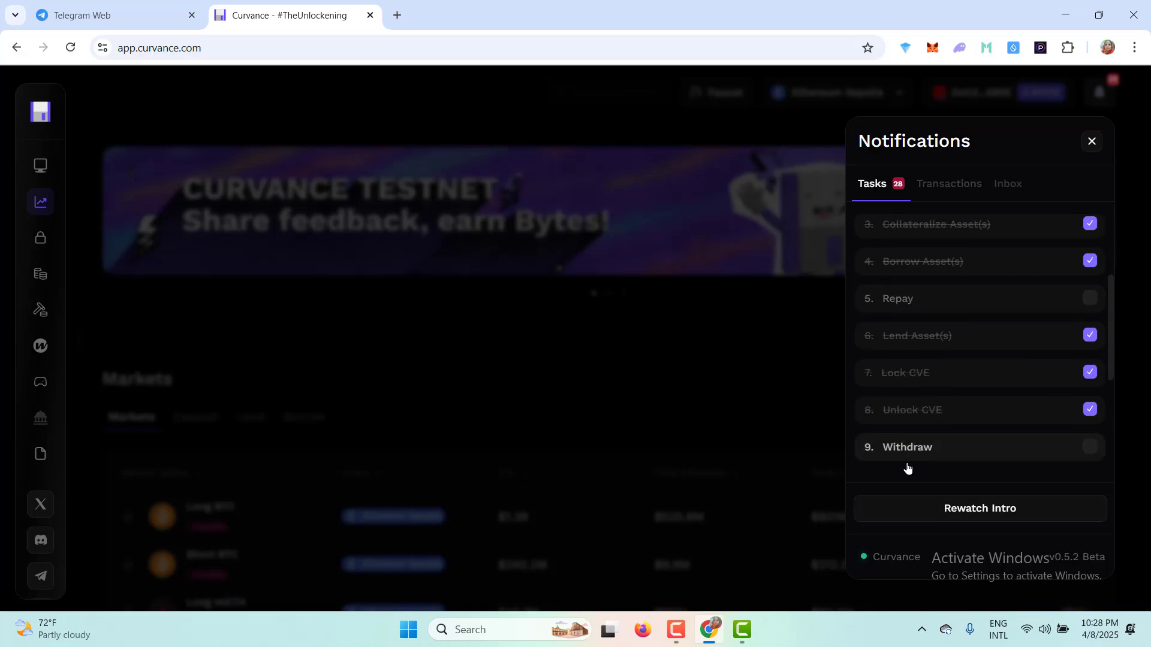
click(907, 443)
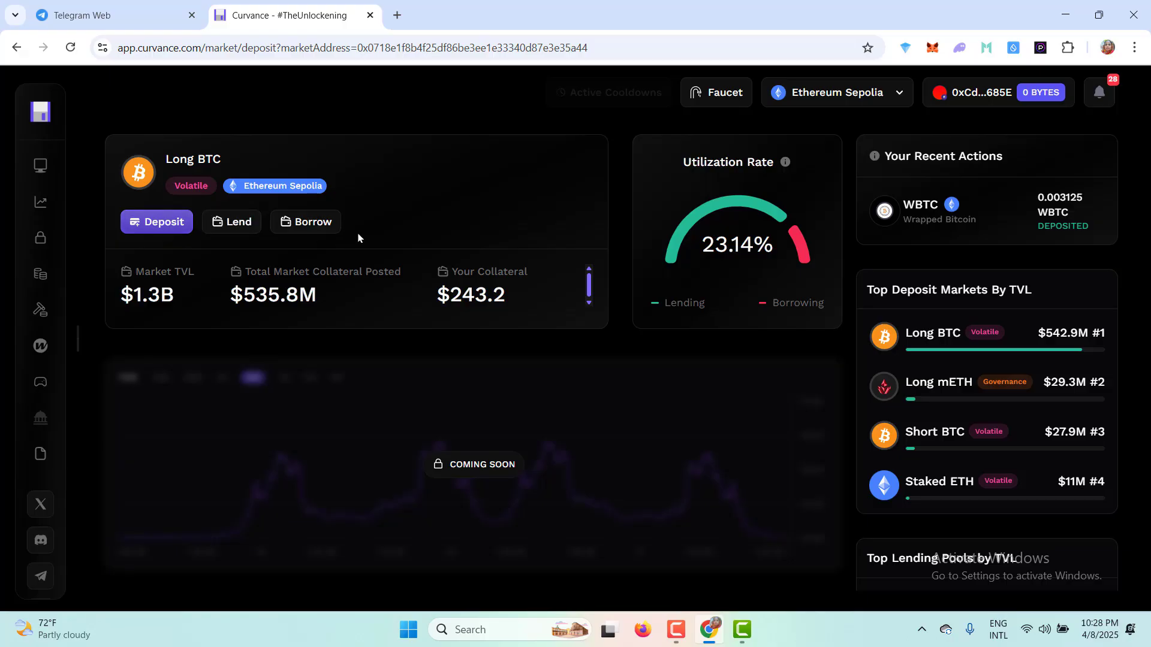
scroll(372, 227, down, 4)
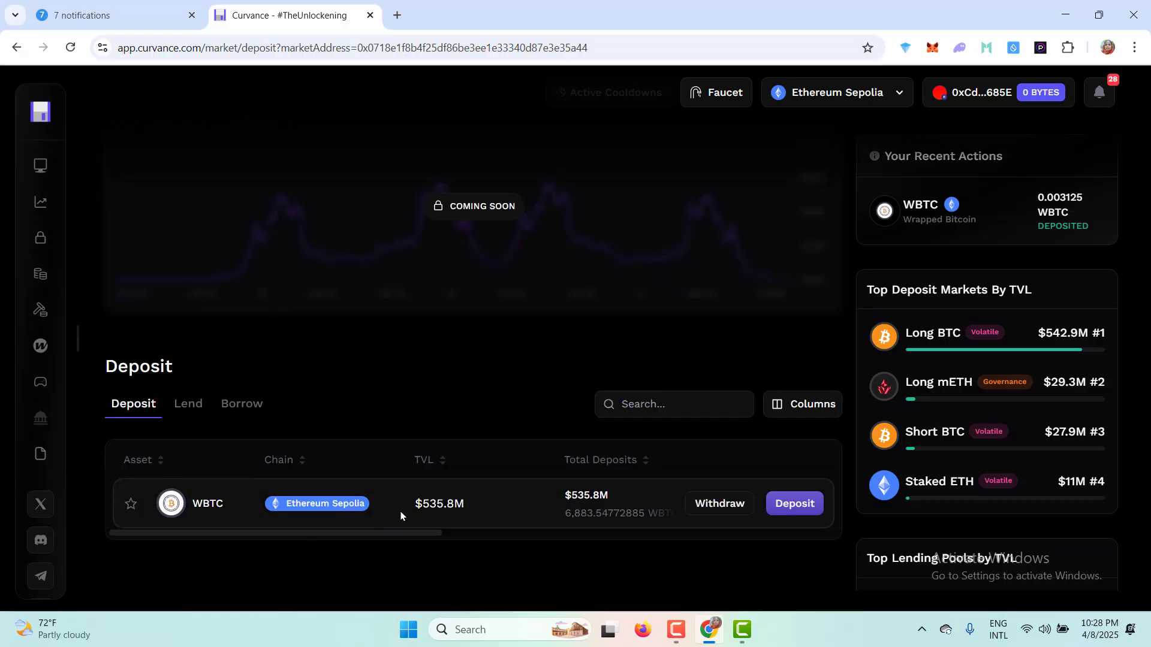
click(711, 509)
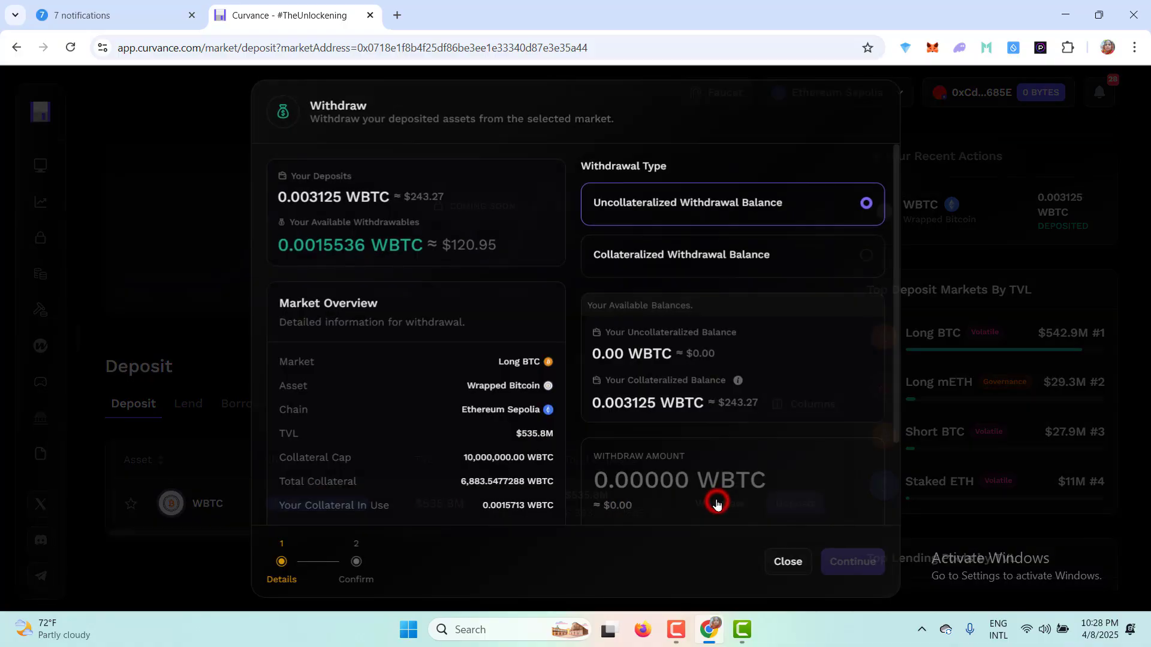
Withdraw 25% of the available WBTC balance, 0.00038841 WBTC, confirm the transaction in MetaMask, and close the result dialog.
scroll(626, 494, down, 2)
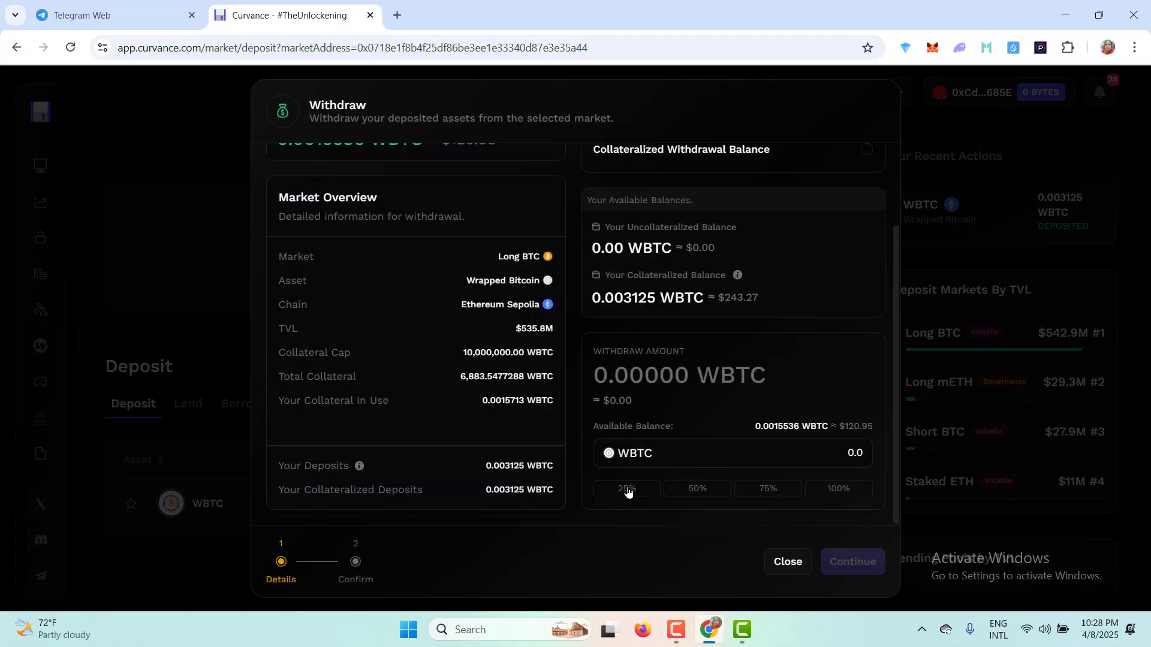
click(628, 490)
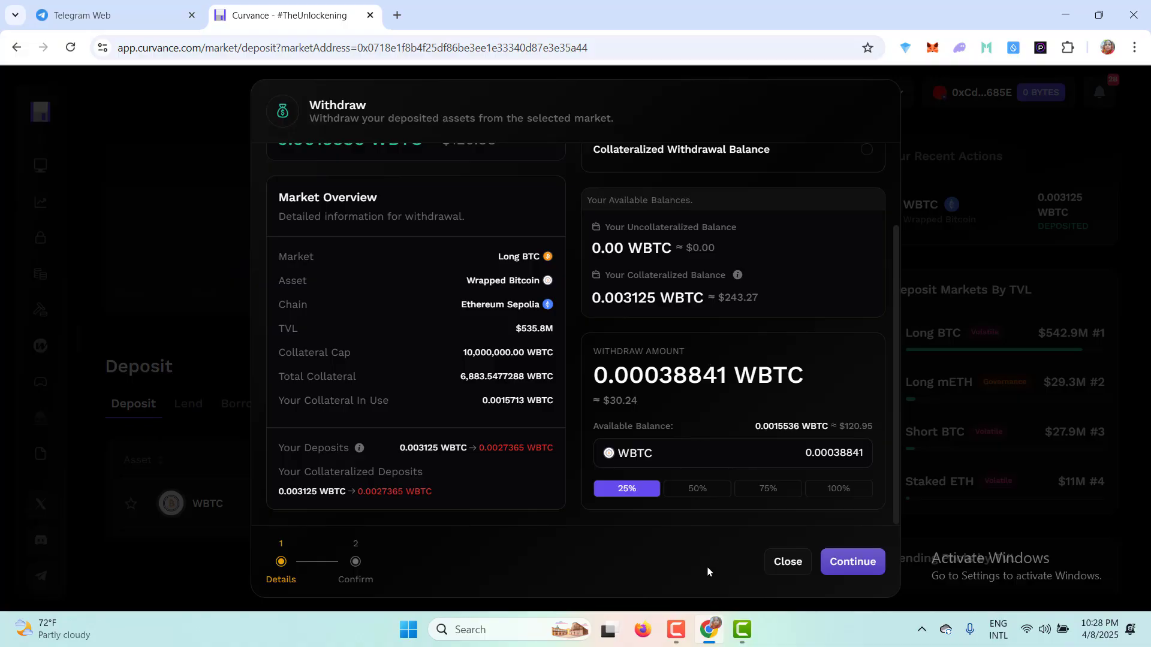
click(867, 561)
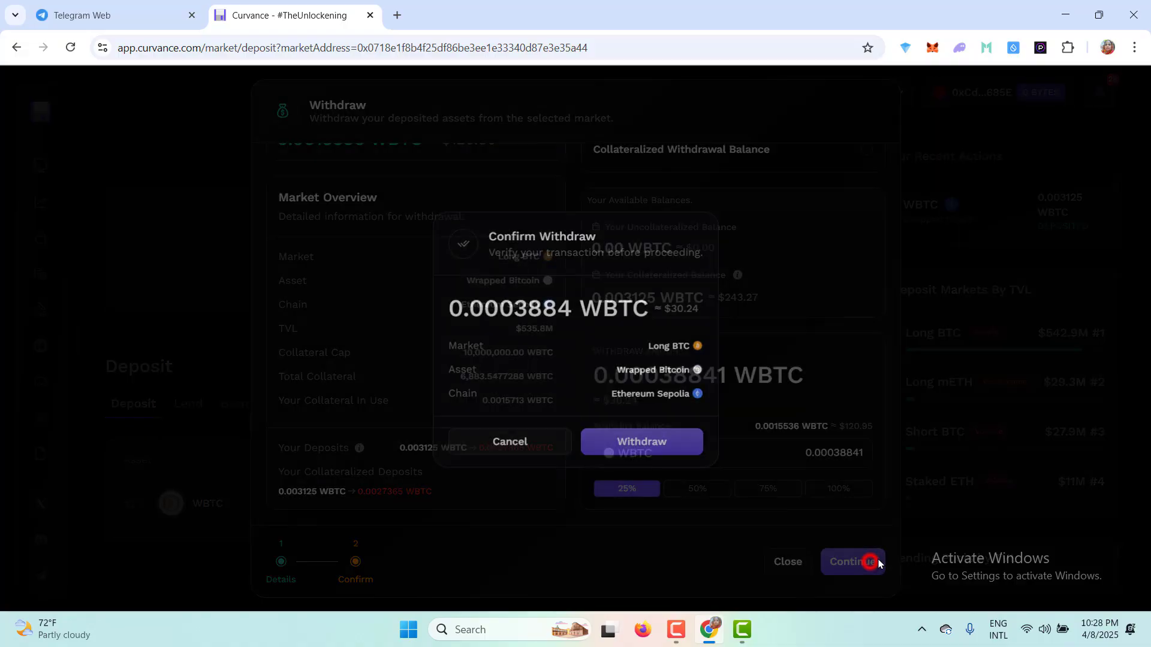
click(660, 443)
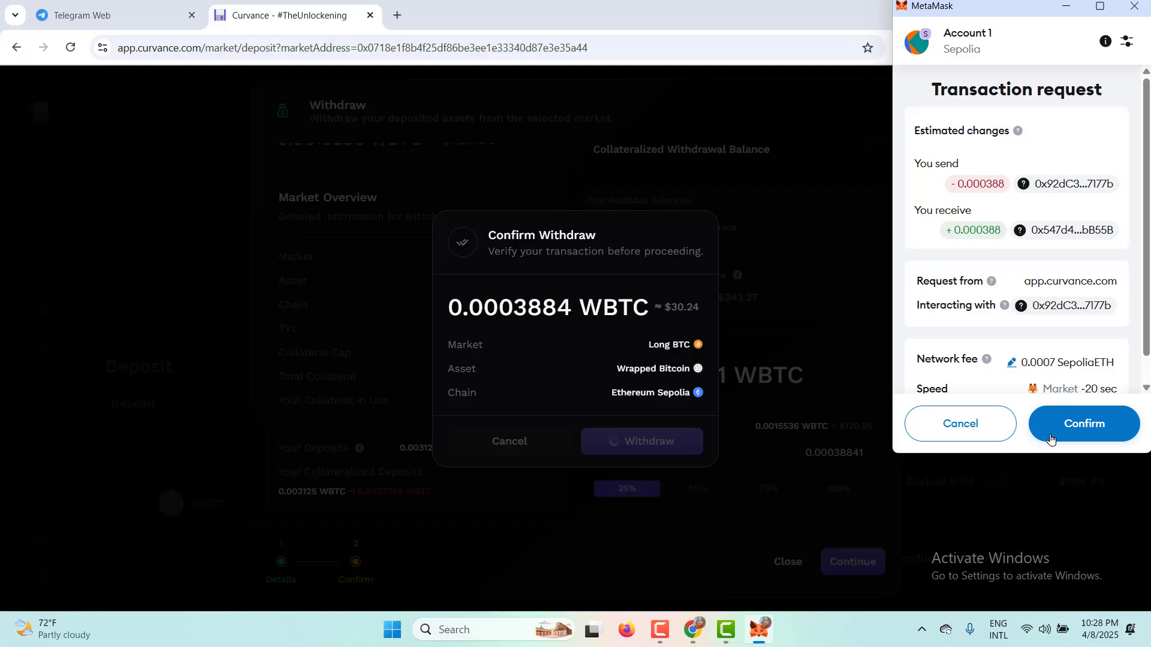
click(1119, 419)
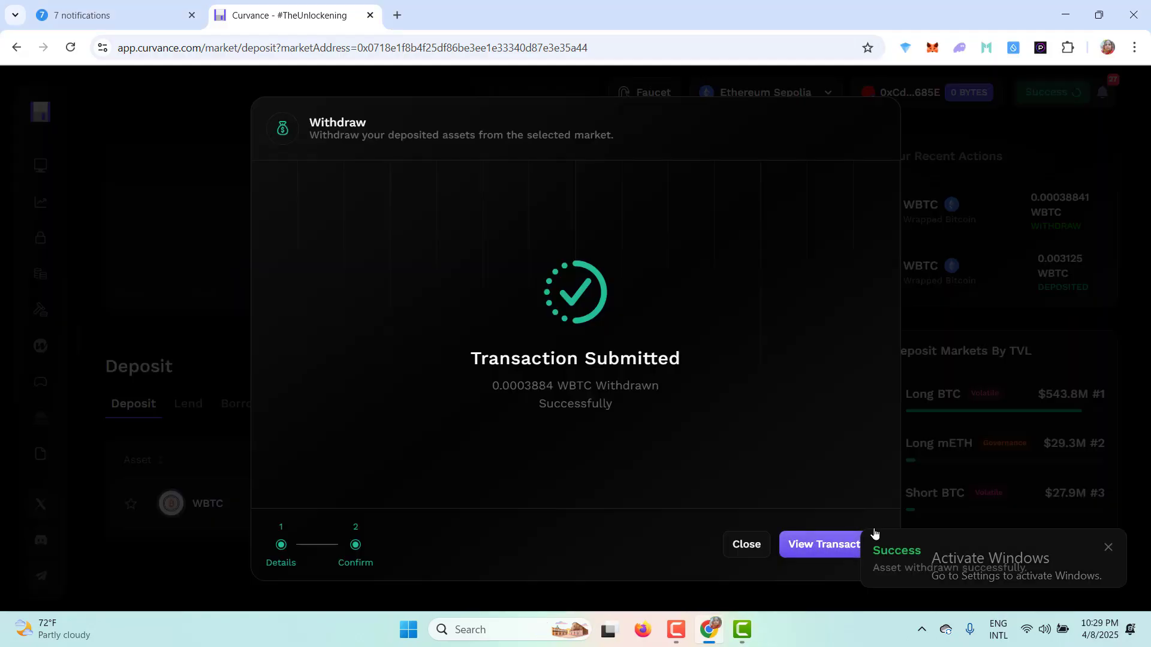
click(743, 544)
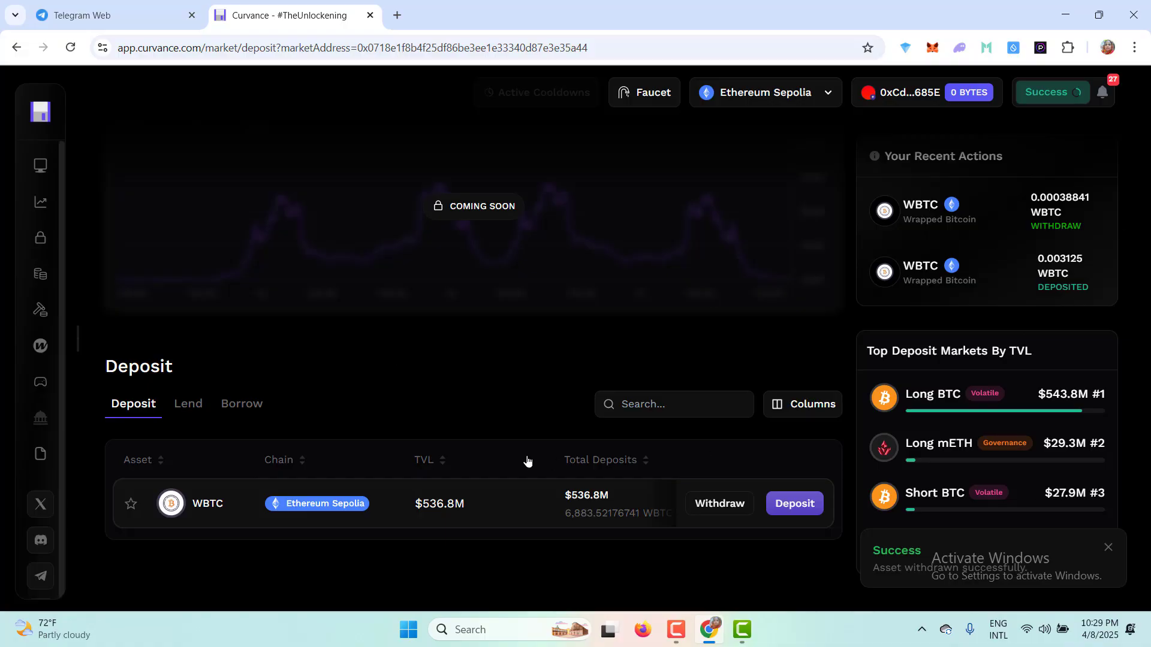
Open the Repay task, repay 25% of the USDC debt in the Long BTC market, and dismiss the feedback form and result dialog.
click(1102, 92)
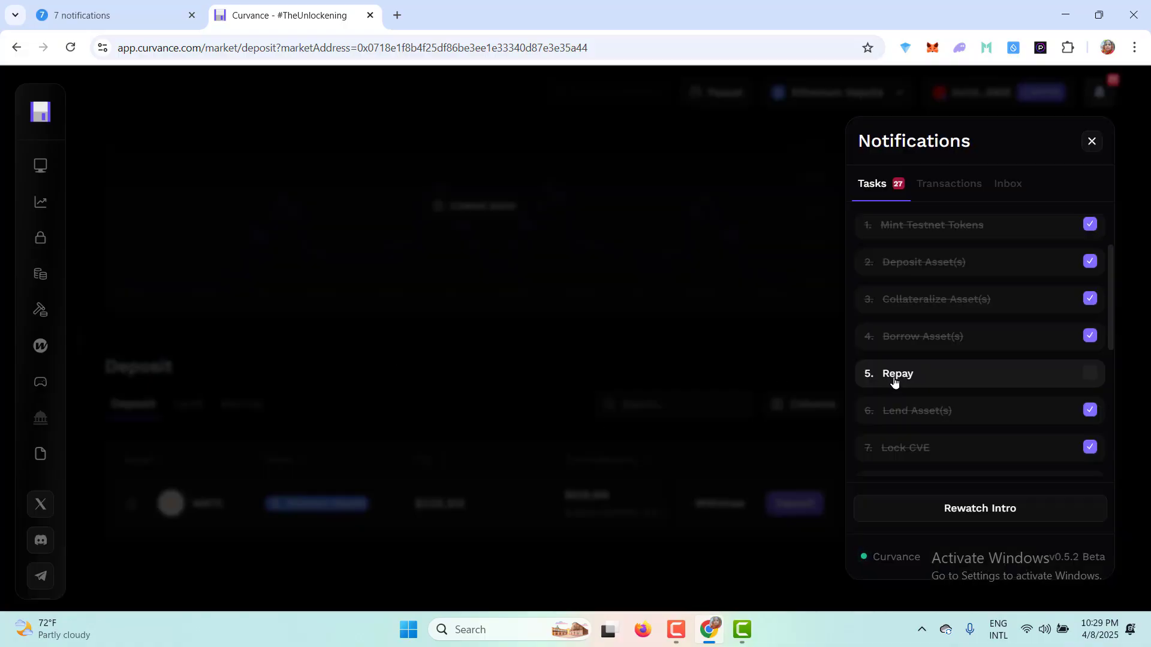
click(894, 378)
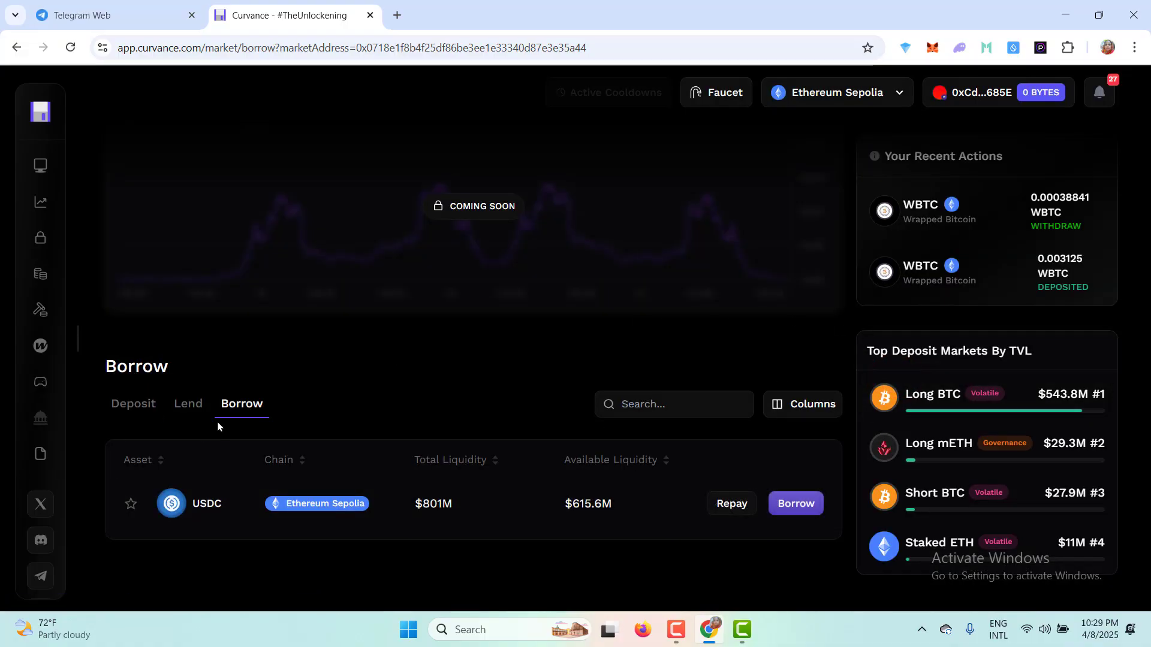
click(728, 506)
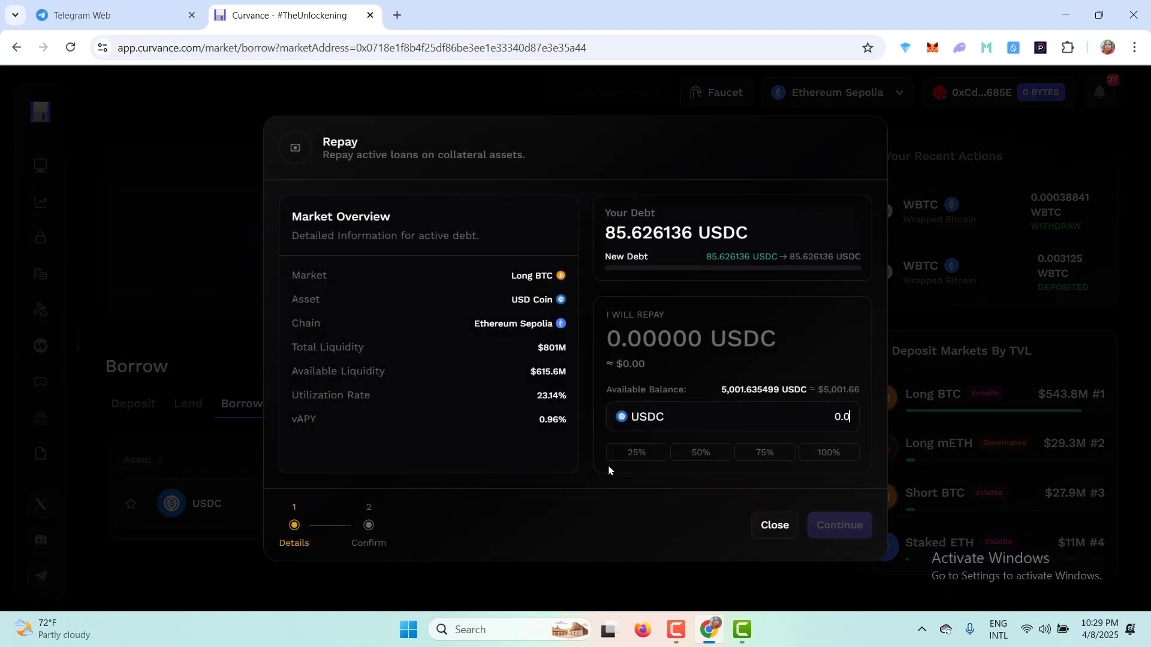
click(634, 453)
click(845, 527)
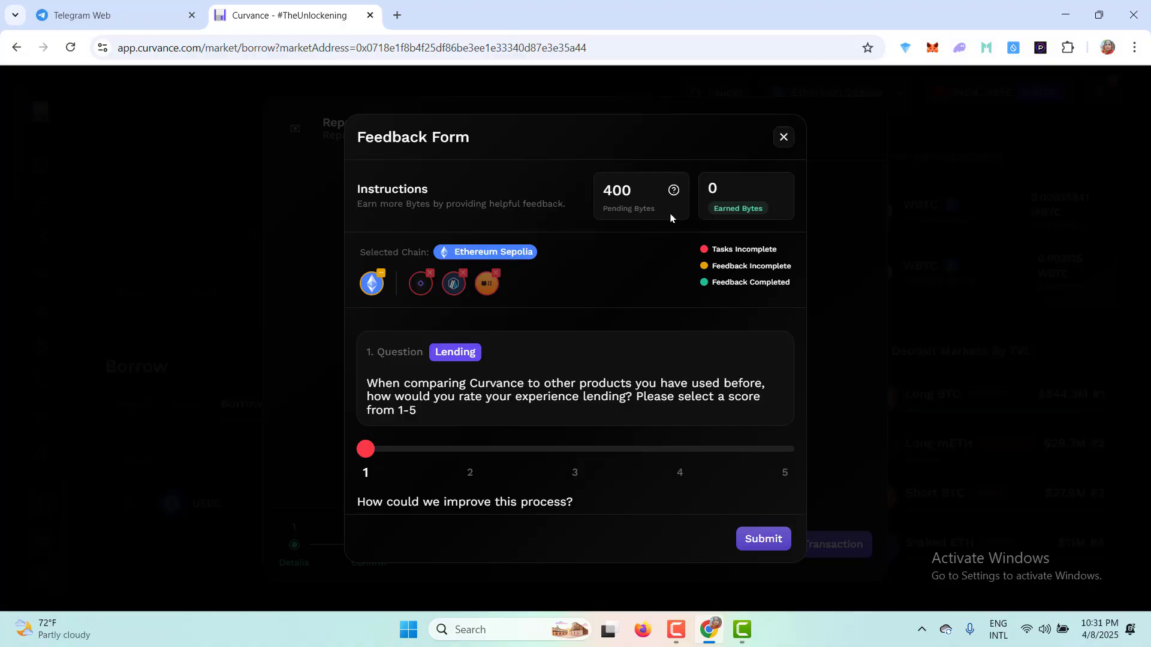
click(783, 137)
click(732, 545)
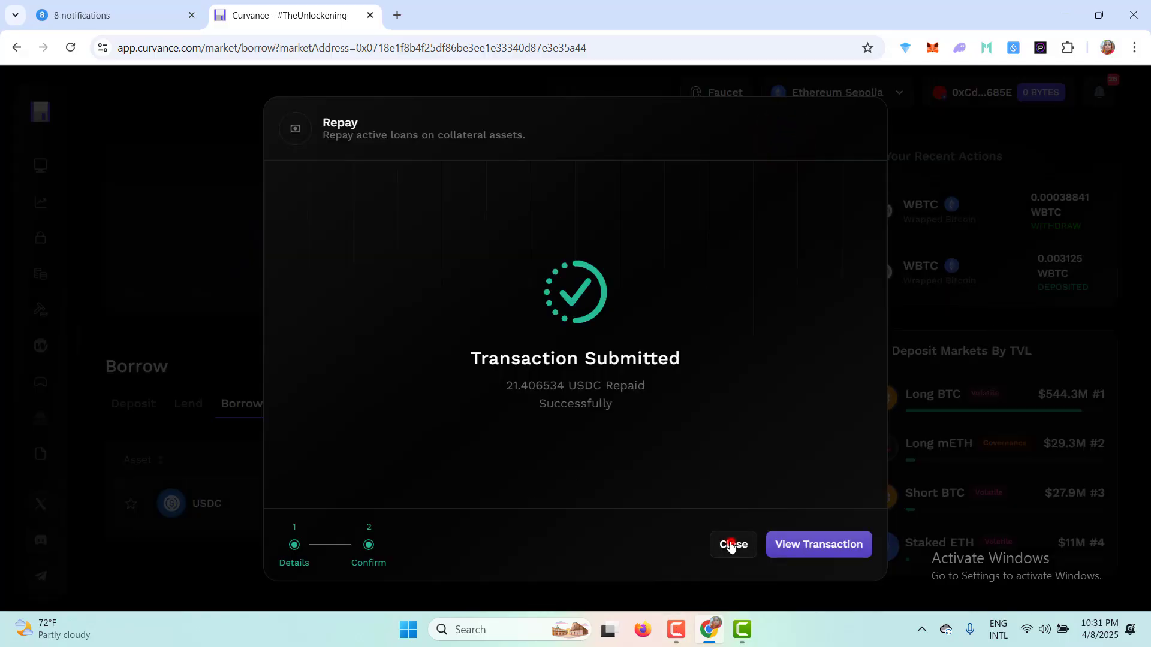
Open the Feedback Form from the completed Sepolia Tasks and rate the lending experience 5.
click(1099, 92)
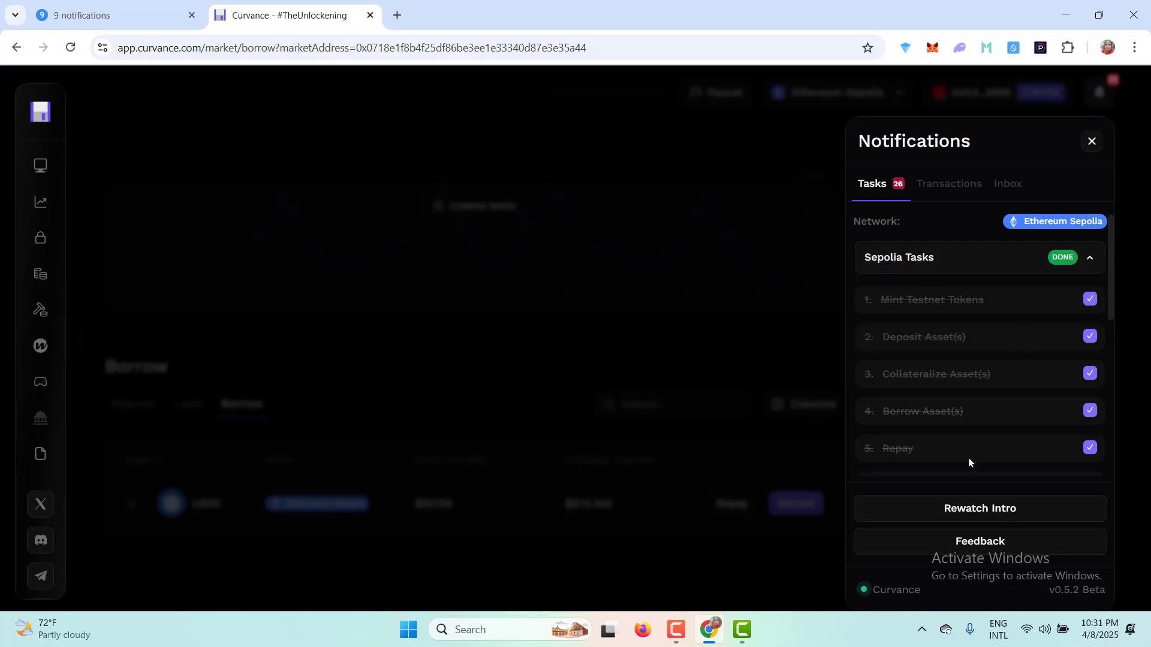
click(988, 542)
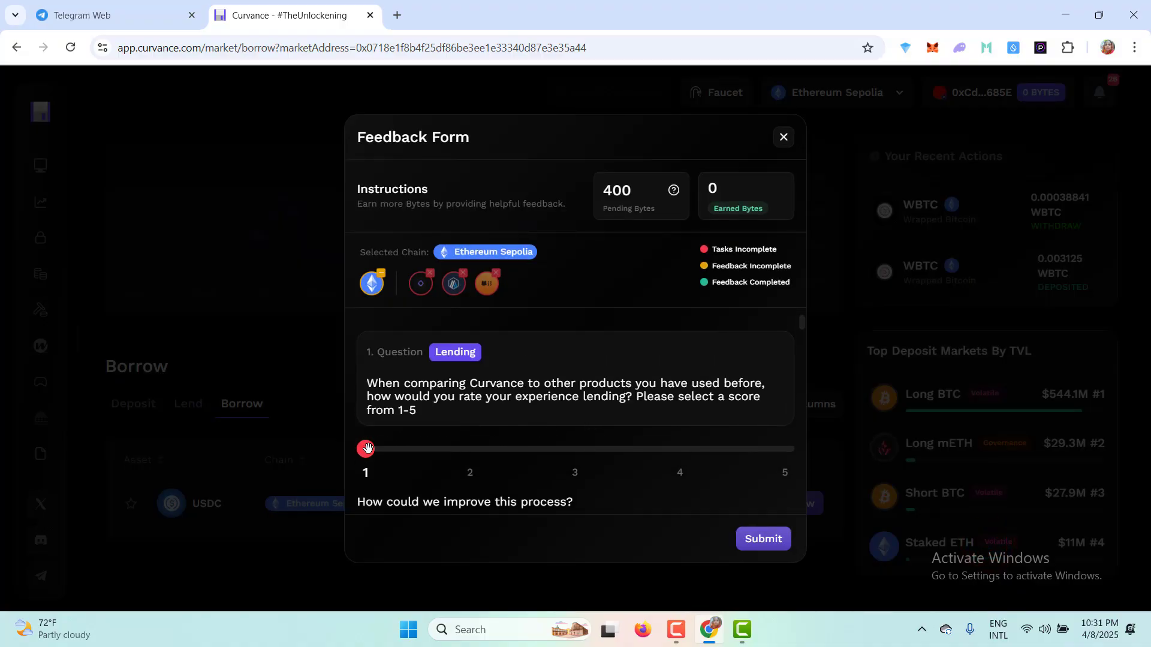
drag(366, 448, 720, 473)
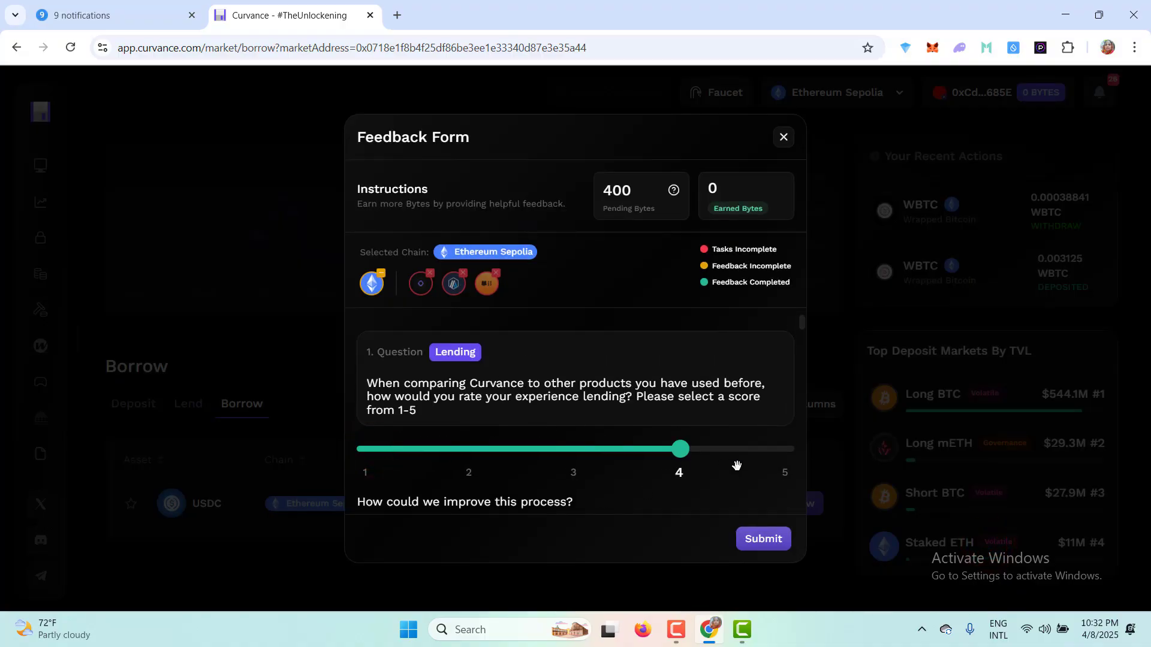
click(785, 469)
scroll(653, 413, down, 3)
Fill in the lending improvement answer with the General UX Improvement text copied from the Telegram chat.
click(452, 402)
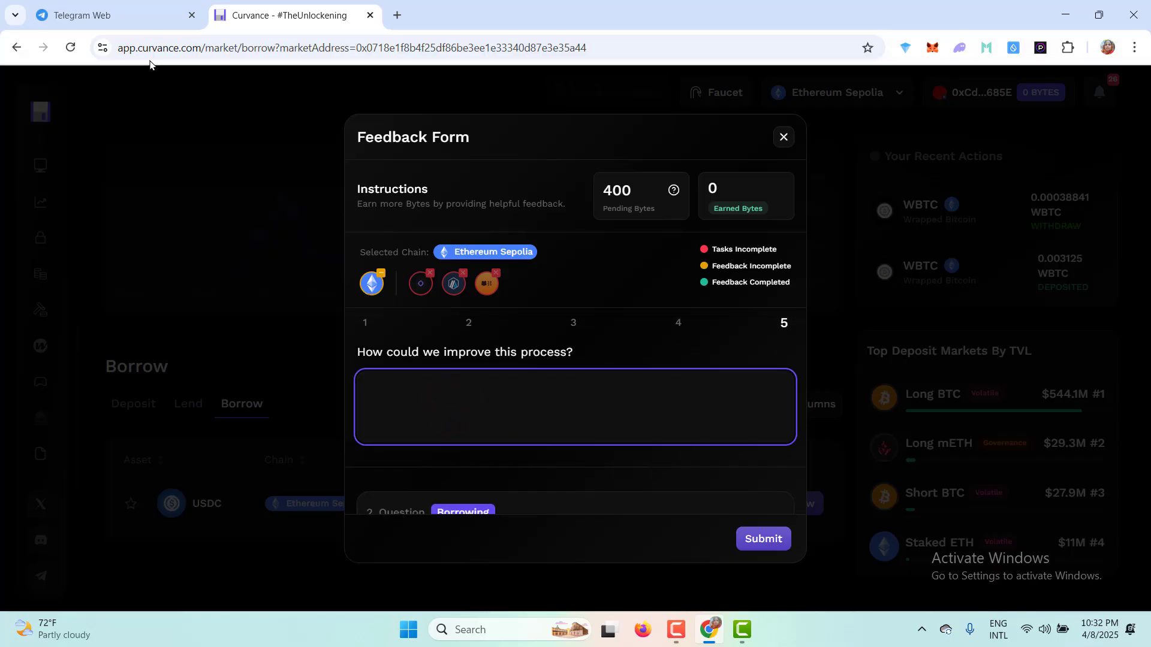
click(114, 15)
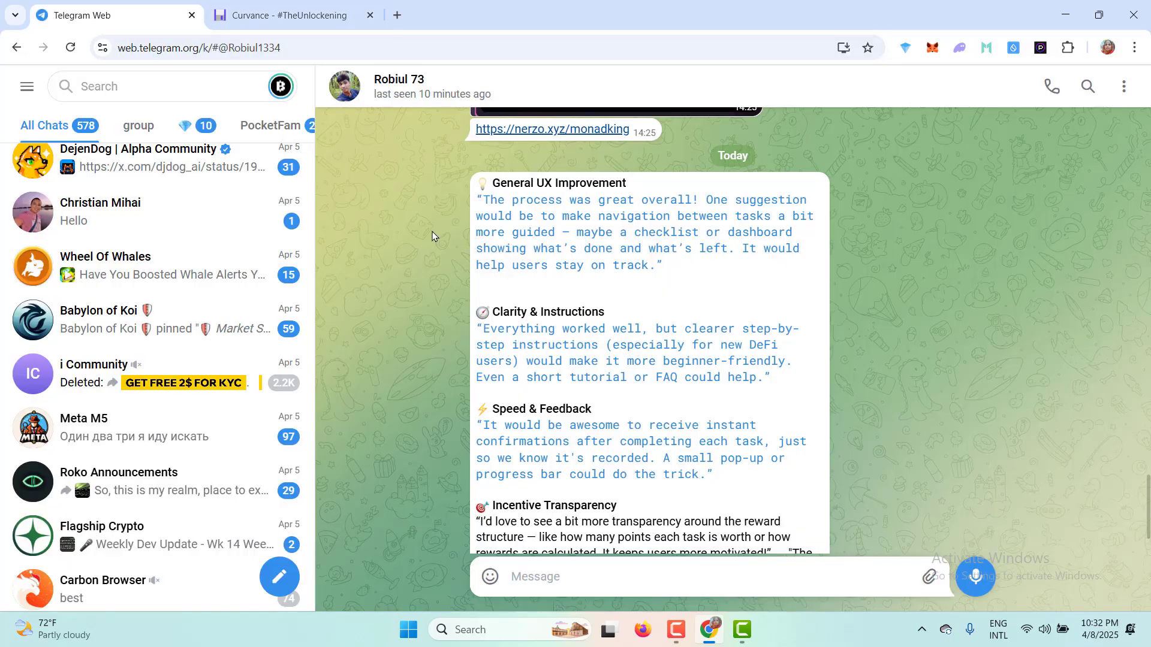
click(549, 235)
click(295, 12)
right_click(437, 401)
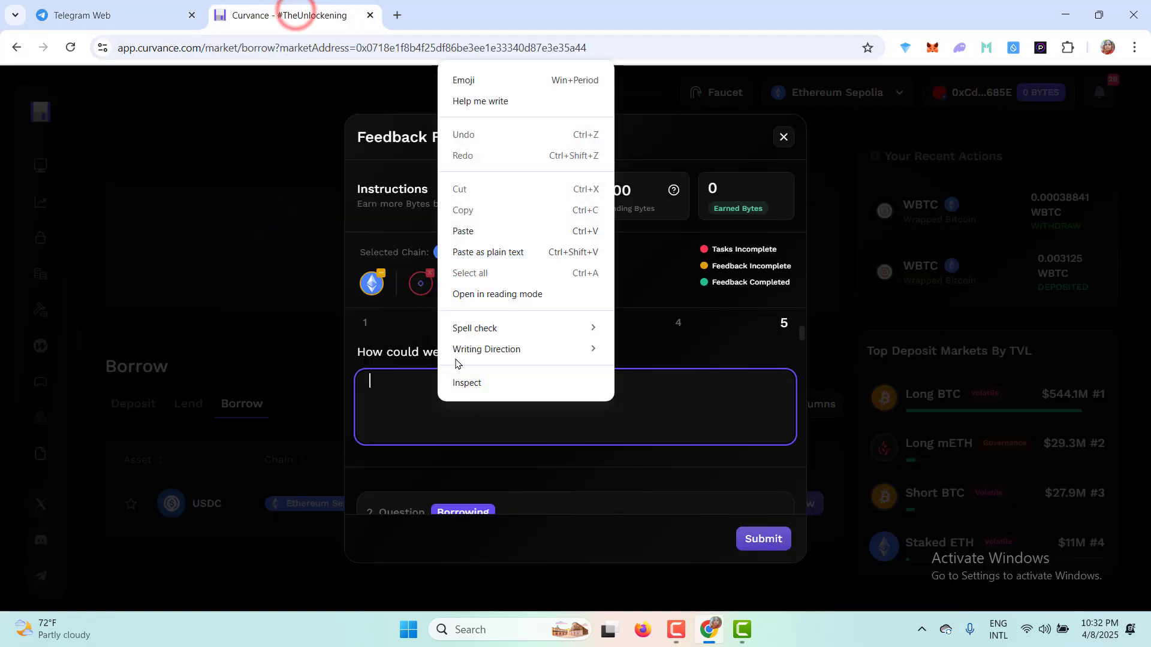
click(452, 249)
Rate the borrowing experience 5, copy the Speed & Feedback suggestion from the Telegram chat, and return to the feedback form.
scroll(456, 416, down, 3)
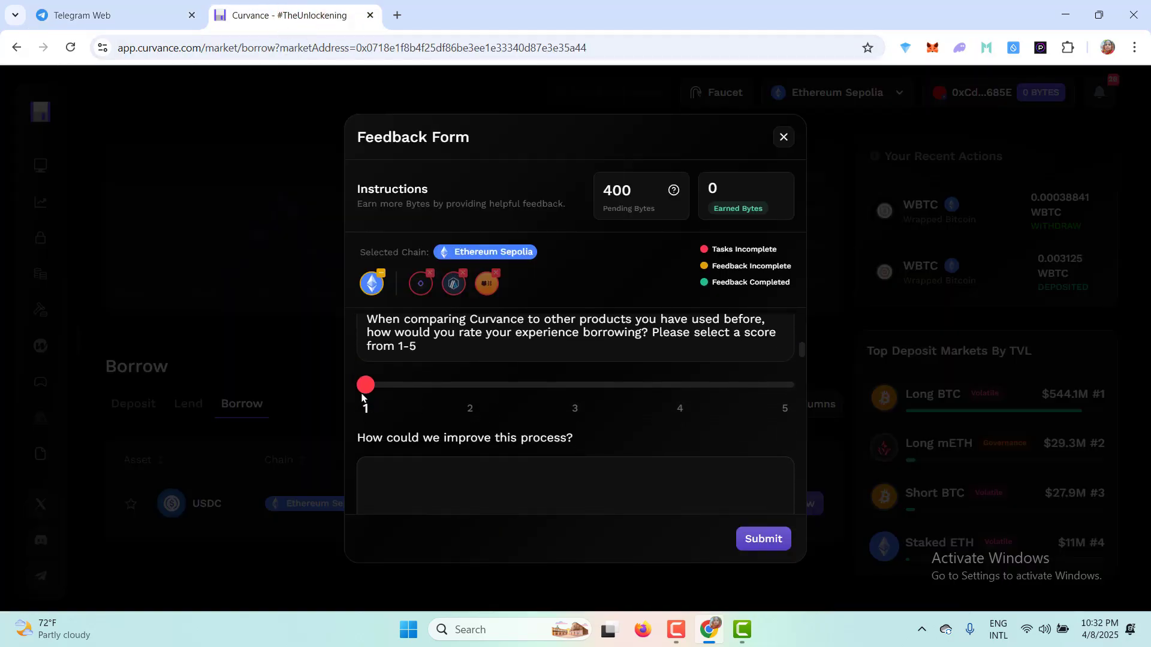
drag(364, 388, 784, 388)
click(116, 11)
click(501, 442)
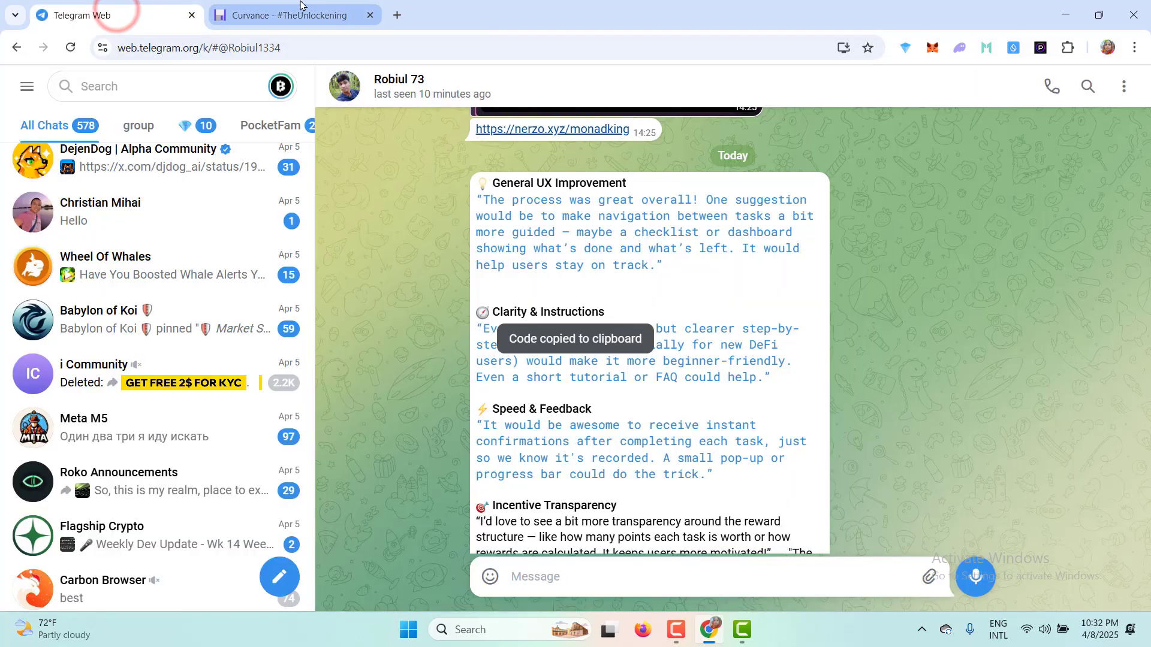
click(301, 5)
Rate the depositing/collateralizing experience 5 and fill in its improvement answer with the Clarity & Instructions text from the Telegram chat.
scroll(509, 430, down, 3)
drag(365, 458, 785, 457)
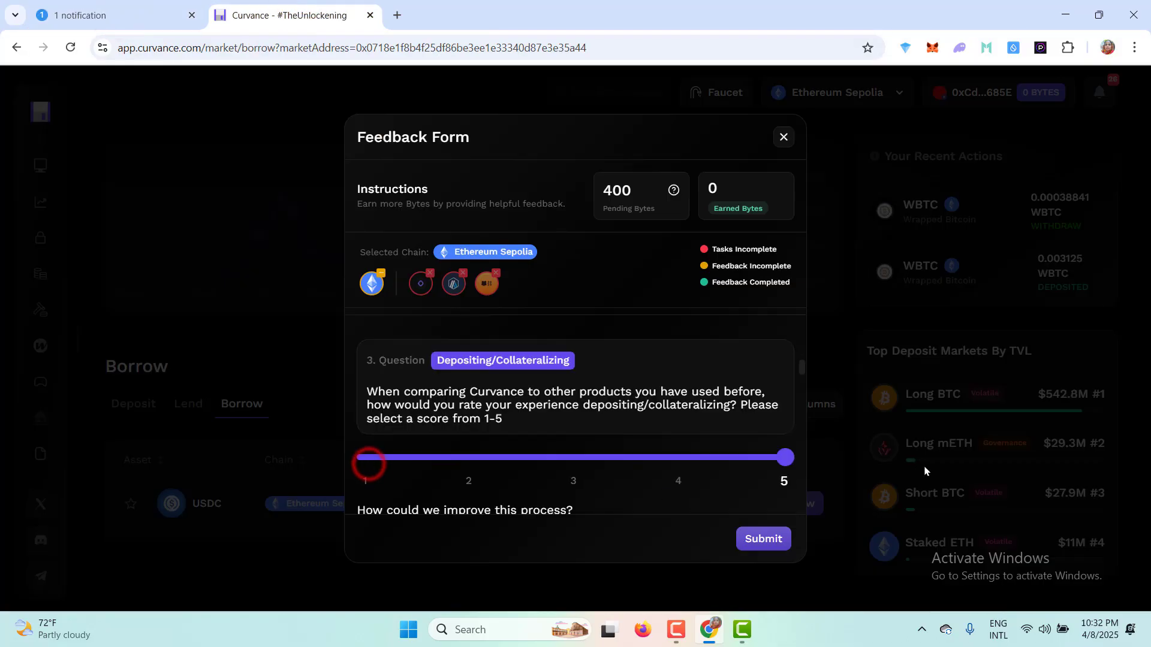
click(76, 12)
click(504, 360)
click(301, 9)
scroll(456, 414, down, 2)
right_click(425, 400)
click(449, 221)
Rate the locking experience 4 in question 4 of the feedback form.
scroll(448, 414, down, 2)
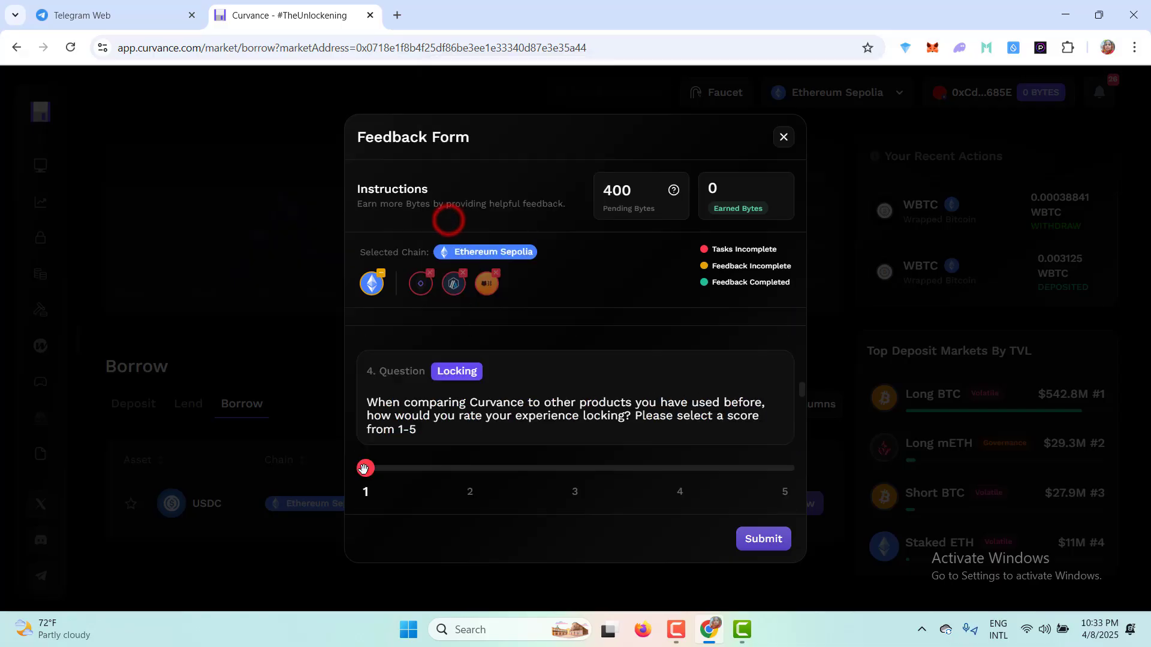
drag(364, 468, 680, 468)
scroll(581, 347, down, 4)
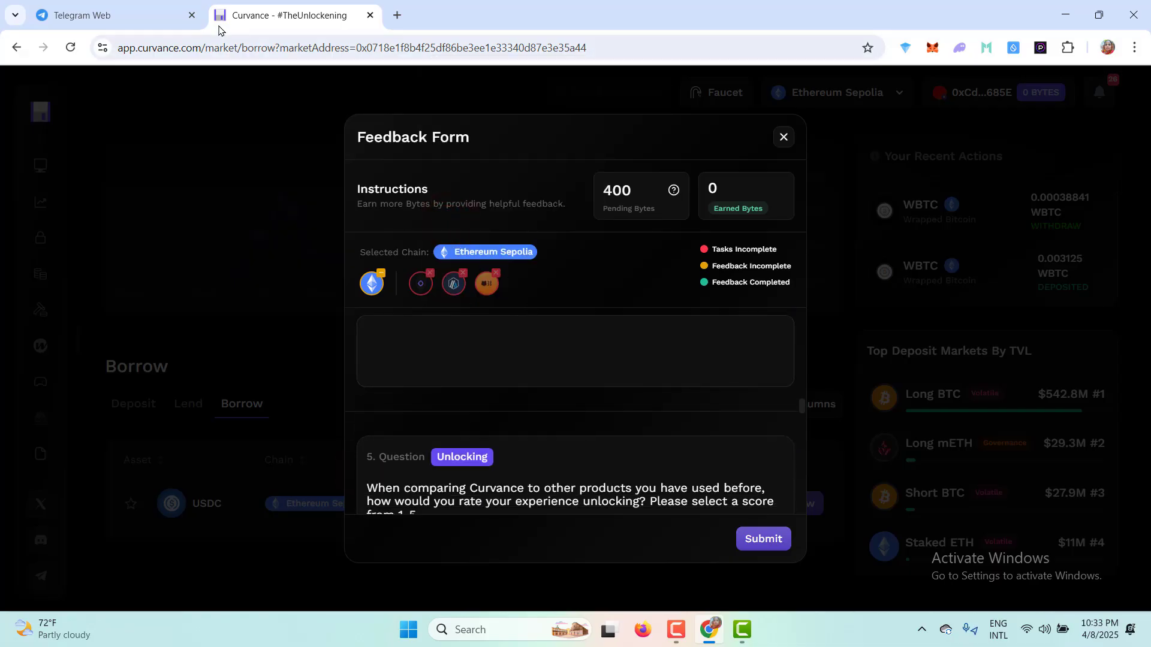
Rate the unlocking experience 5 and paste the copied suggestion text into its improvement answer.
scroll(352, 487, down, 1)
drag(360, 477, 780, 485)
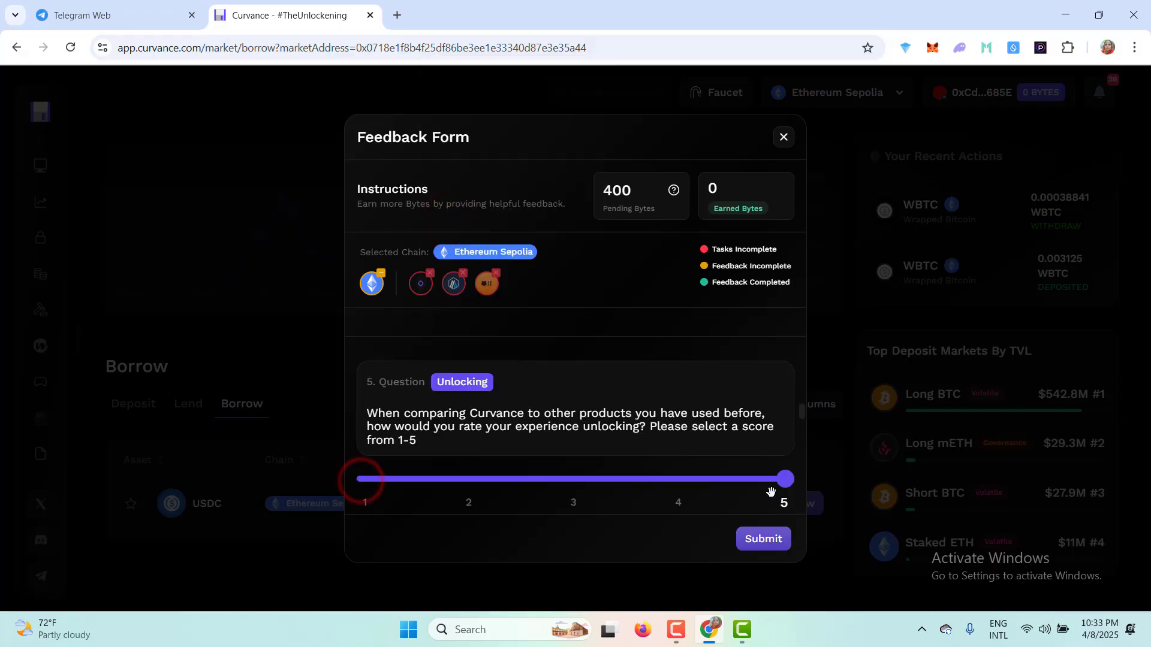
scroll(609, 420, down, 2)
click(434, 406)
right_click(418, 423)
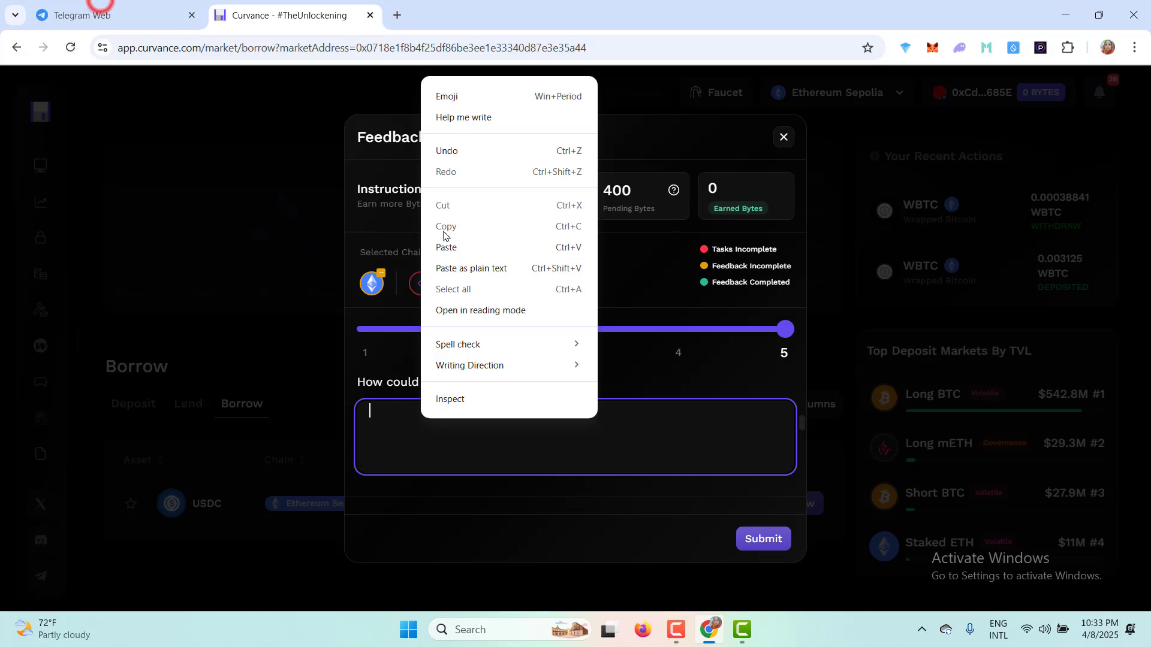
click(444, 242)
Set the likelihood of using Curvance to manage assets to 5 in question 6.
scroll(341, 493, down, 3)
drag(364, 478, 784, 478)
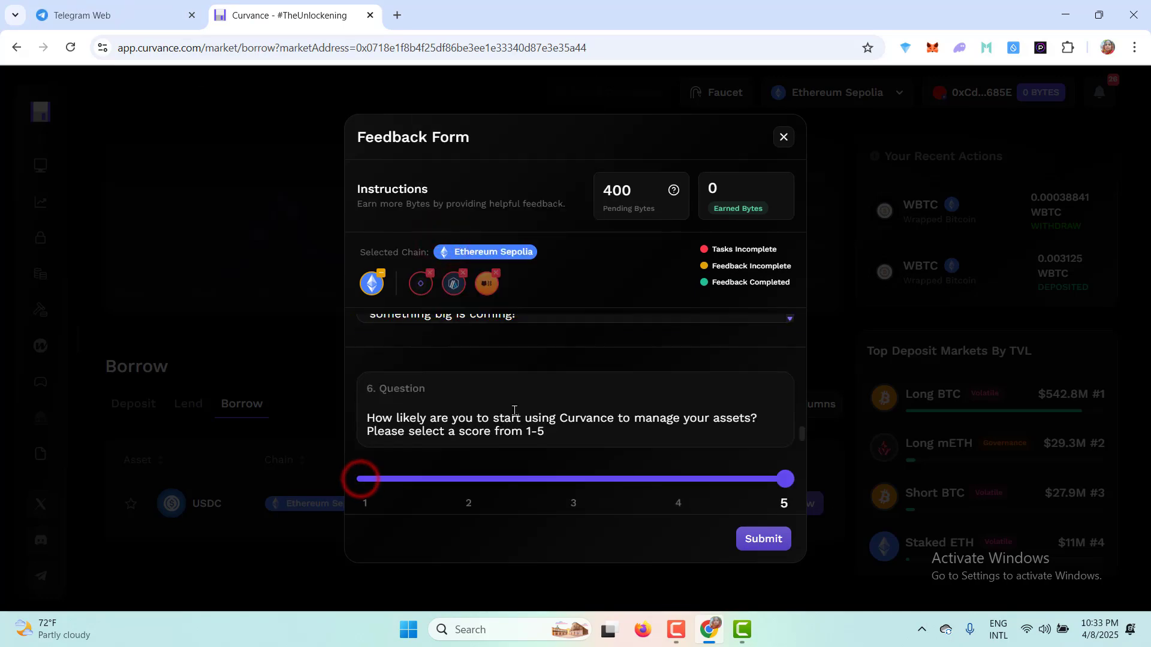
scroll(470, 411, down, 3)
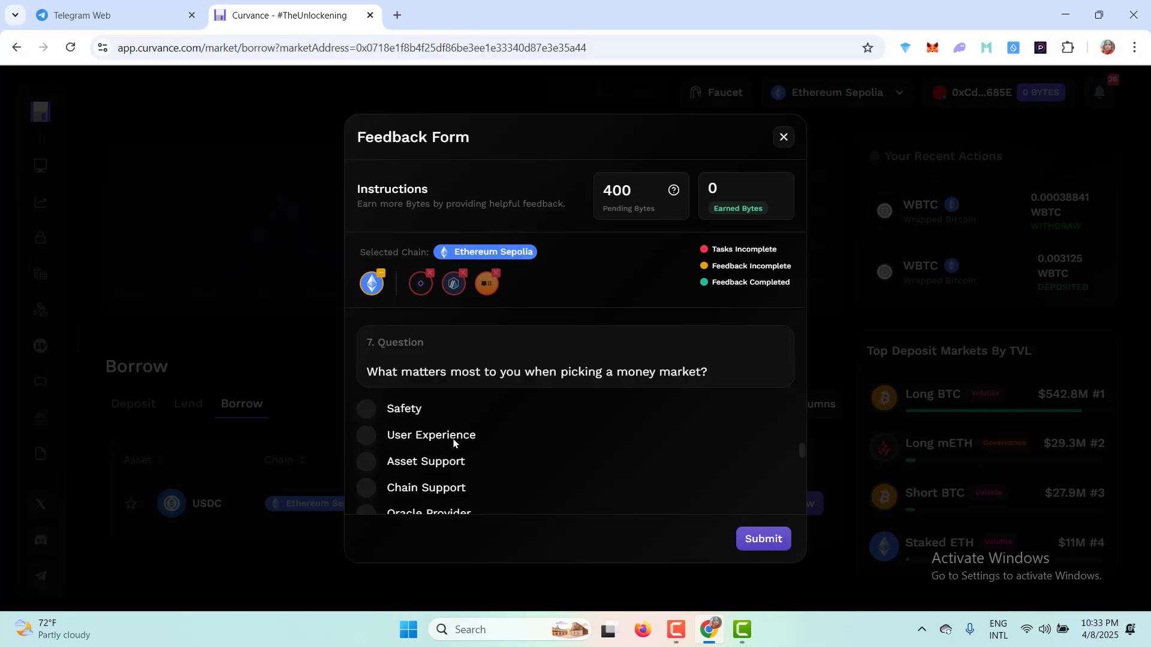
Choose Safety as what matters most when picking a money market and rate the overall experience as Good.
click(367, 410)
scroll(367, 412, down, 5)
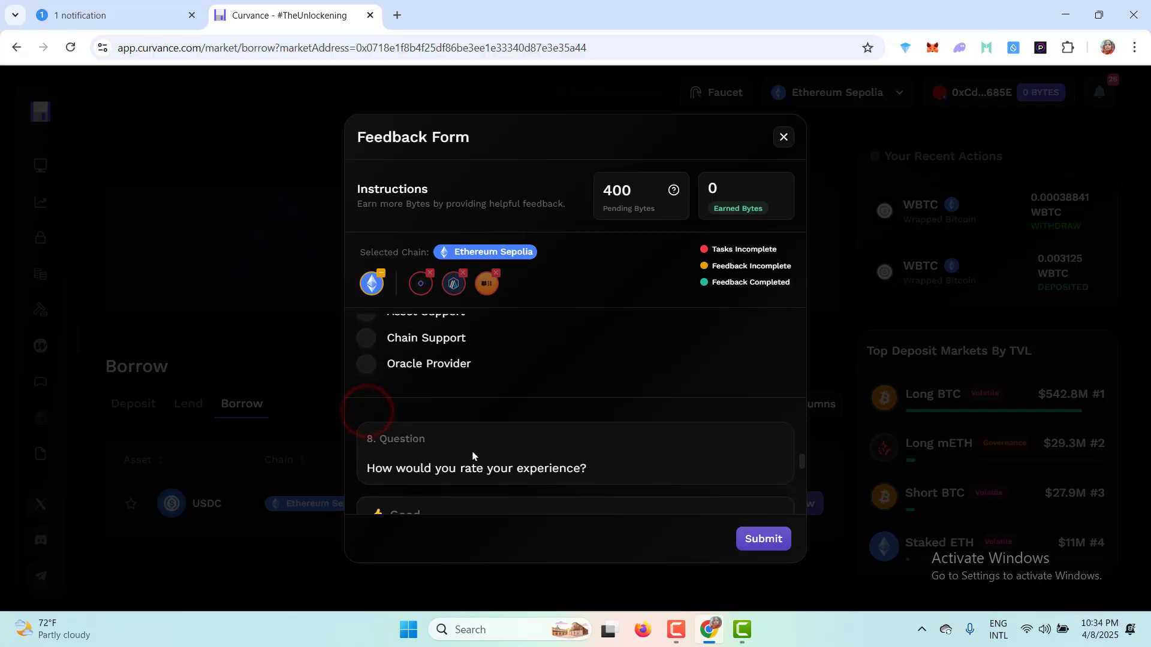
click(391, 363)
scroll(391, 363, down, 5)
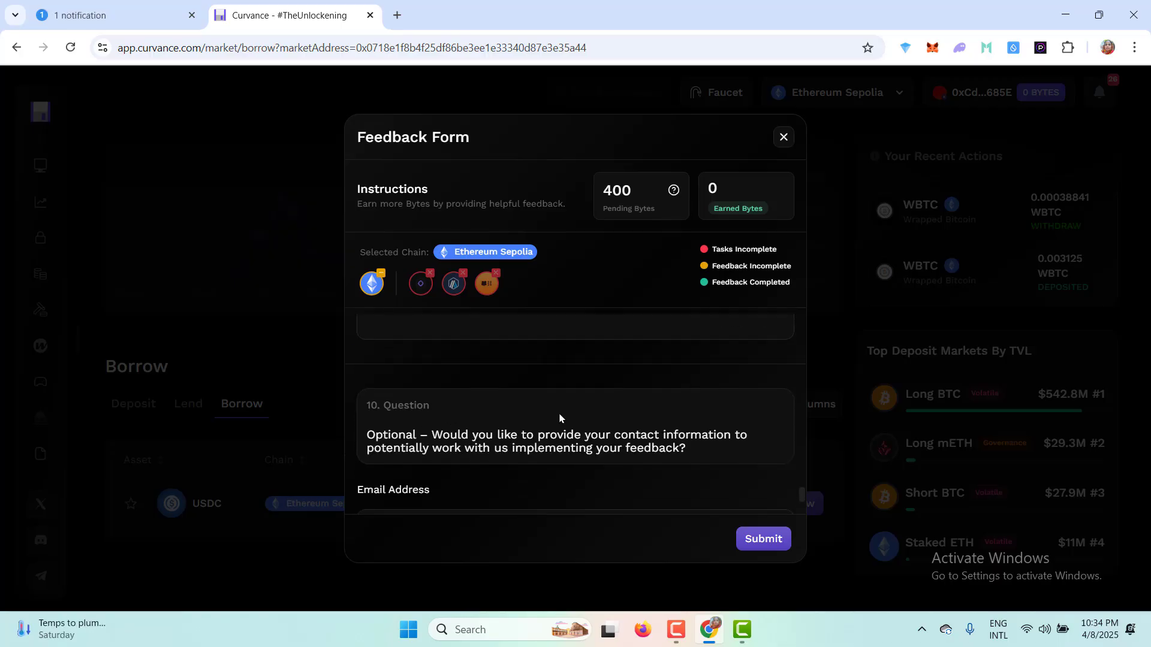
Copy the Google account's e-mail address and paste it into the Email Address answer of question 10.
scroll(456, 438, down, 3)
click(427, 381)
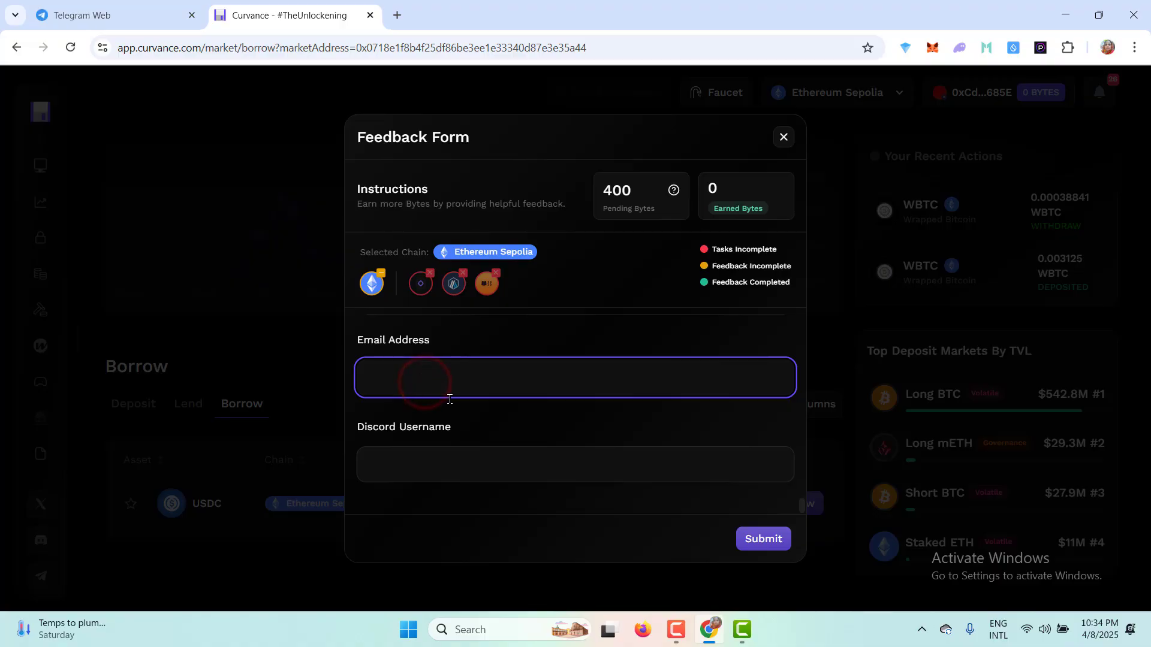
key(ctrl+t)
click(1125, 113)
triple_click(980, 159)
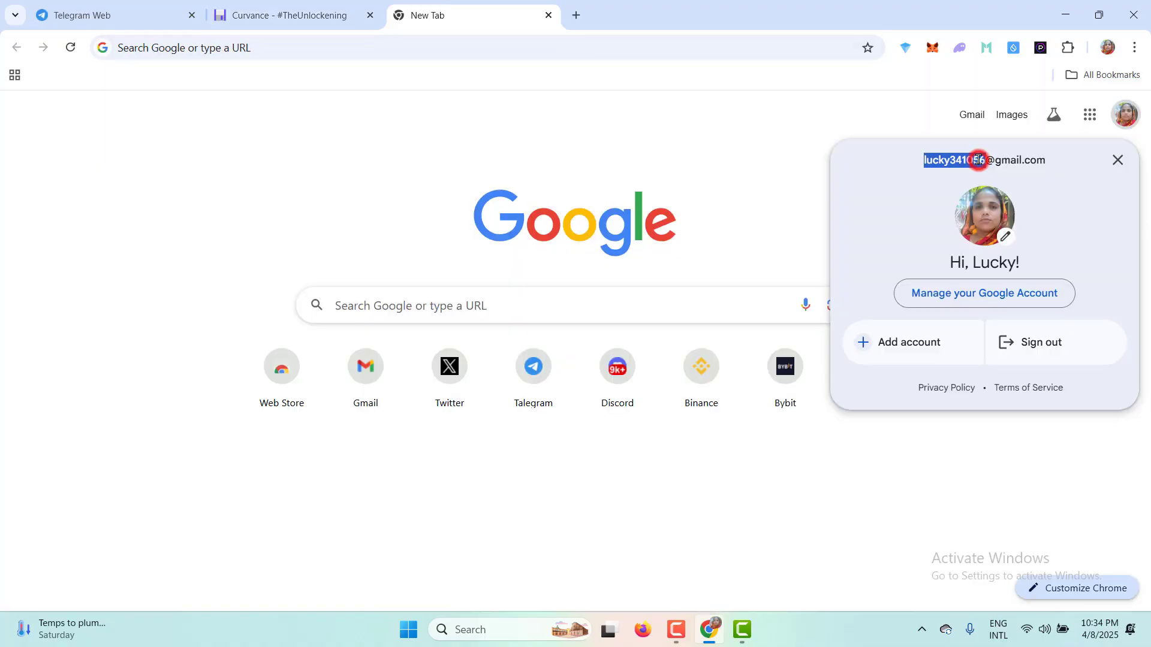
right_click(980, 160)
click(941, 180)
click(287, 15)
key(ctrl+v)
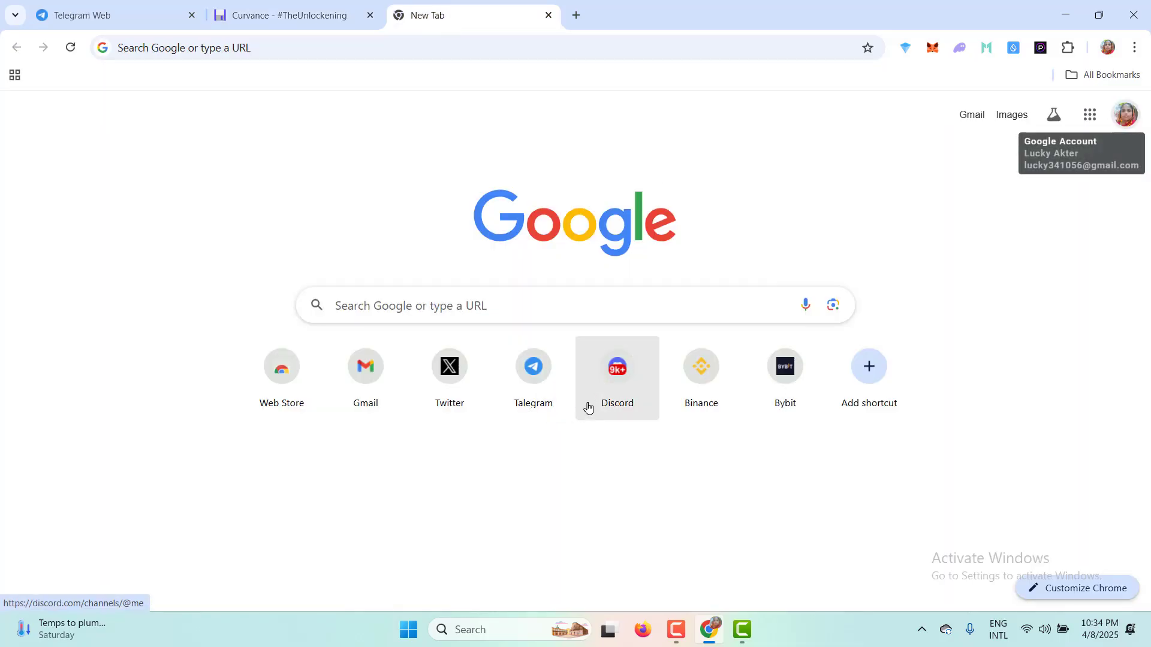
Copy the account's username from its Discord profile and paste it into the feedback form's Discord Username answer.
click(590, 398)
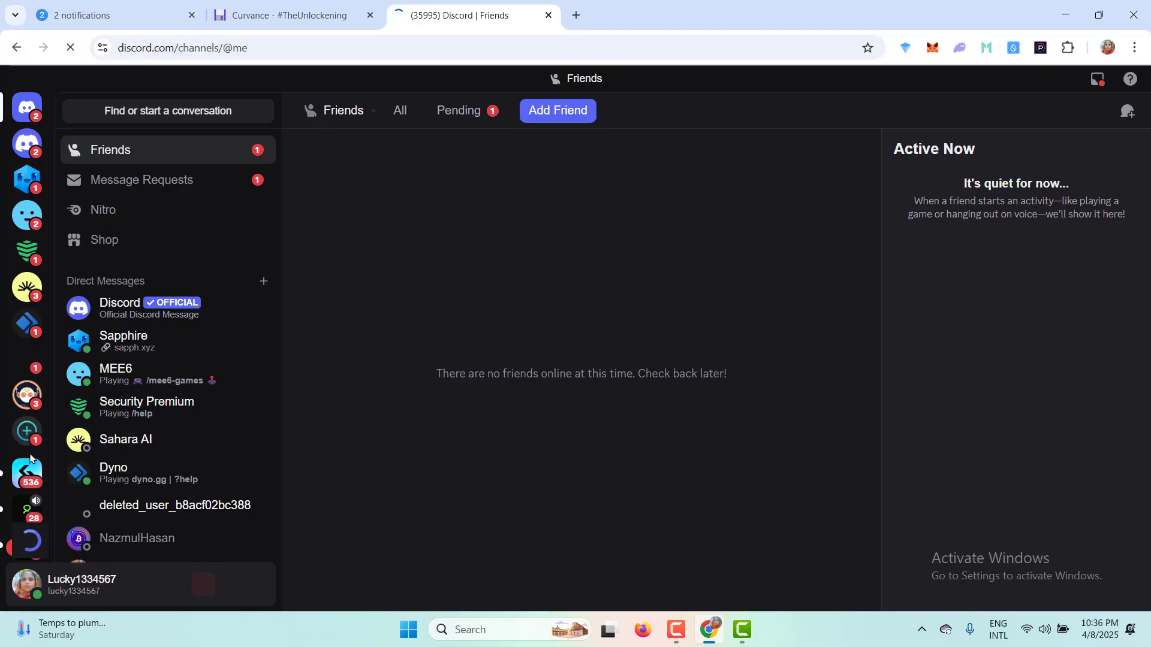
click(82, 580)
click(132, 325)
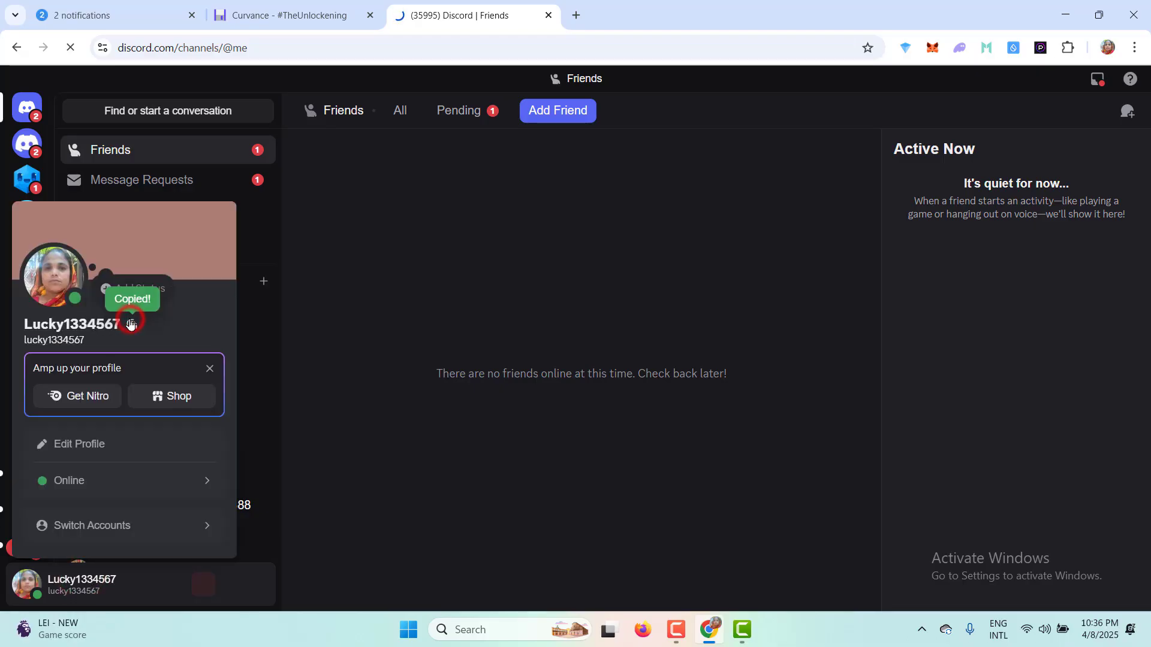
click(288, 15)
click(398, 465)
right_click(403, 462)
click(455, 314)
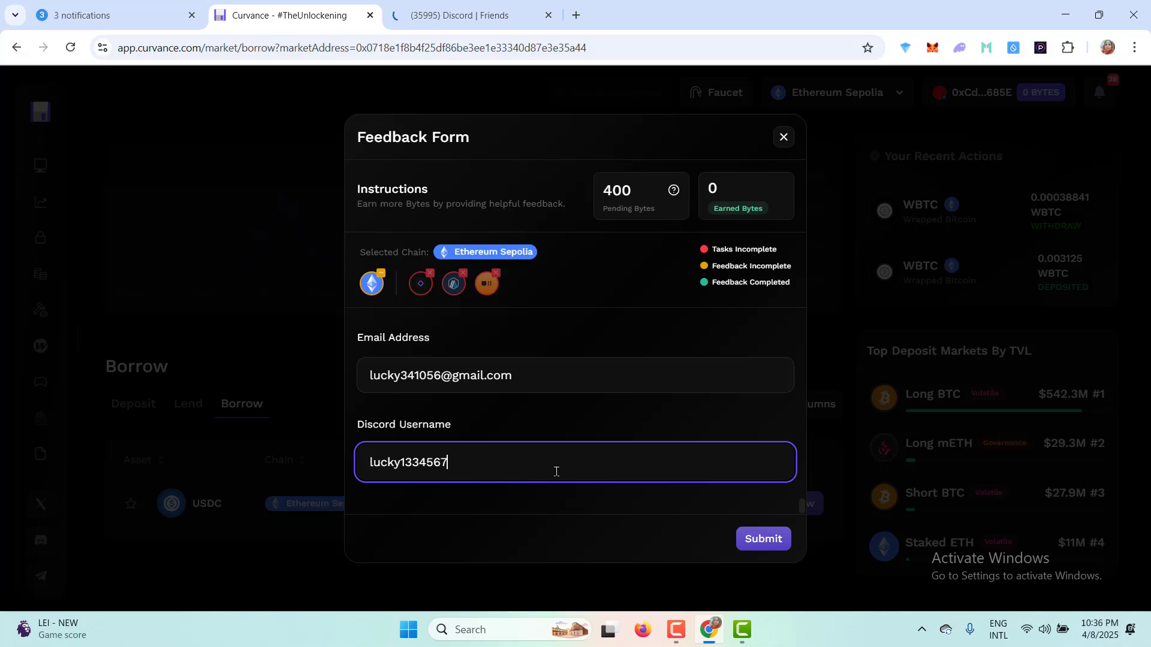
Submit the Ethereum Sepolia feedback form and check the Sepolia Tasks list in the notifications.
click(777, 544)
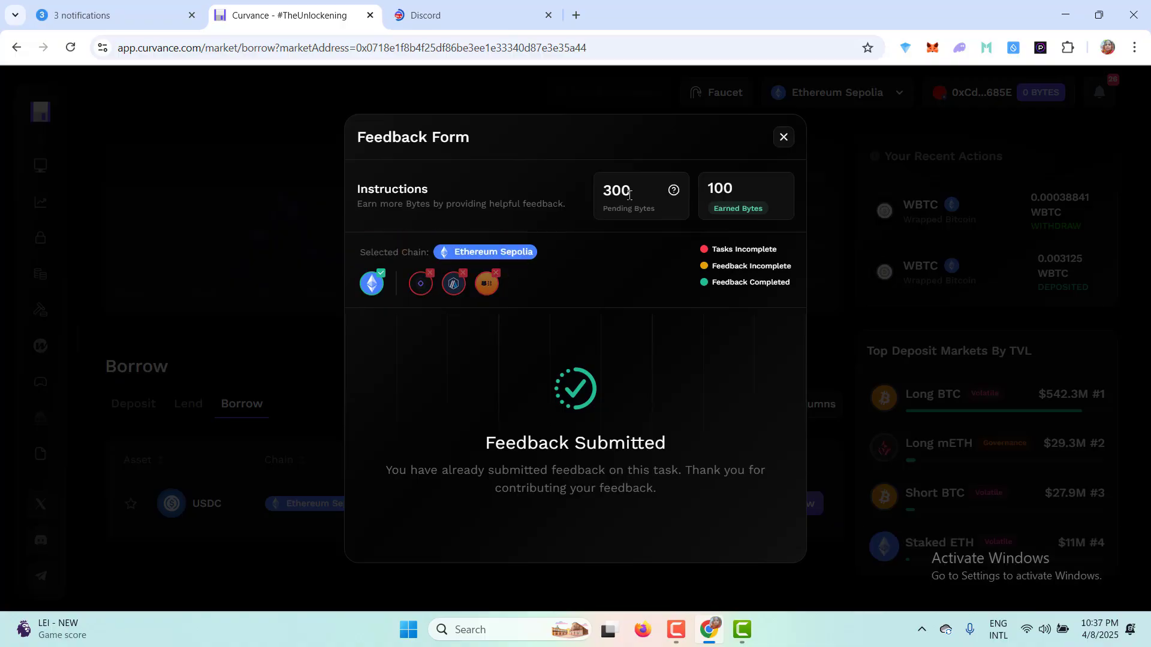
click(784, 137)
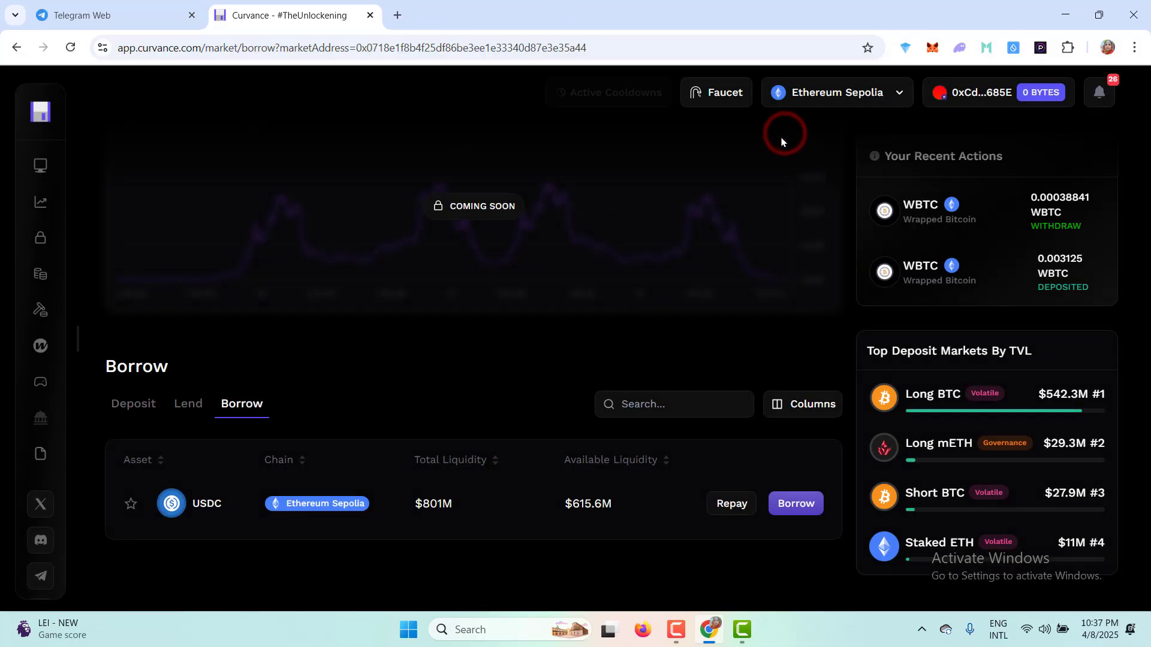
click(1099, 93)
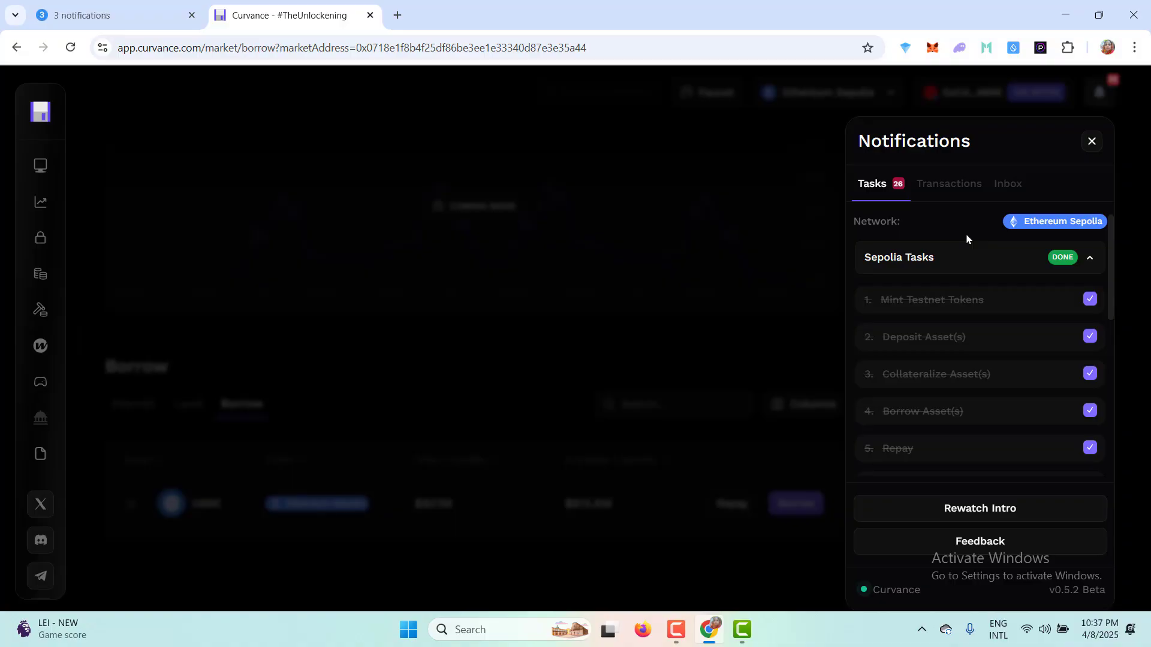
scroll(989, 321, down, 3)
scroll(1025, 239, up, 3)
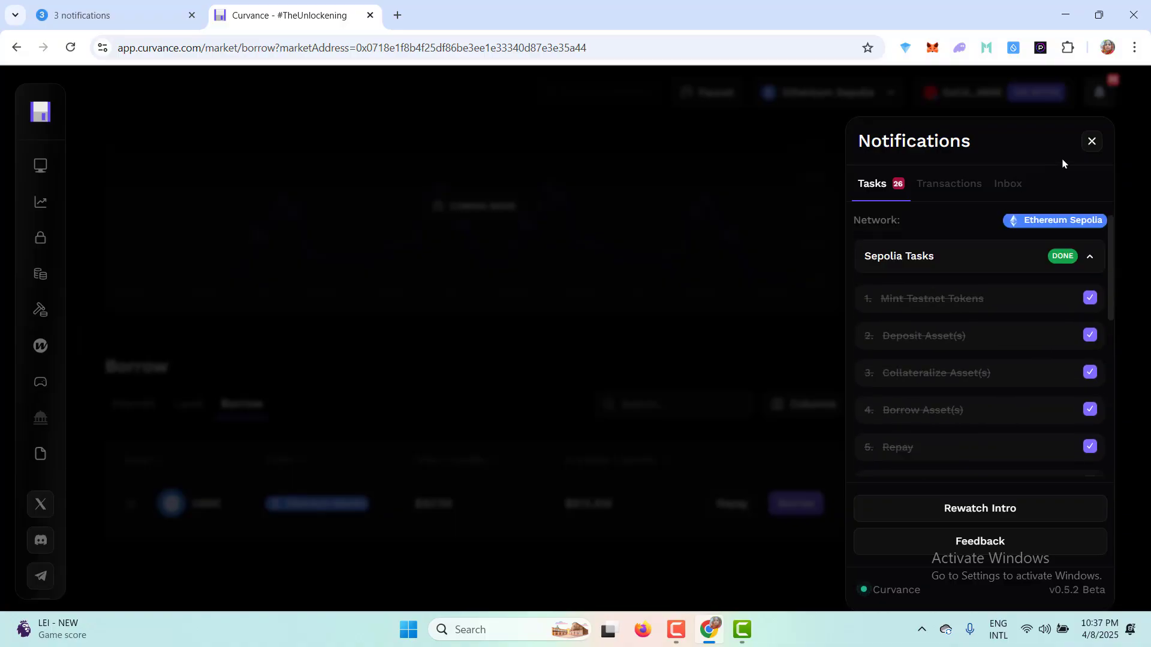
click(1092, 140)
Switch to Telegram and open the Arbitrum Sepolia bridge link from the Curvance post in the ONLINE INCOME channel.
click(862, 90)
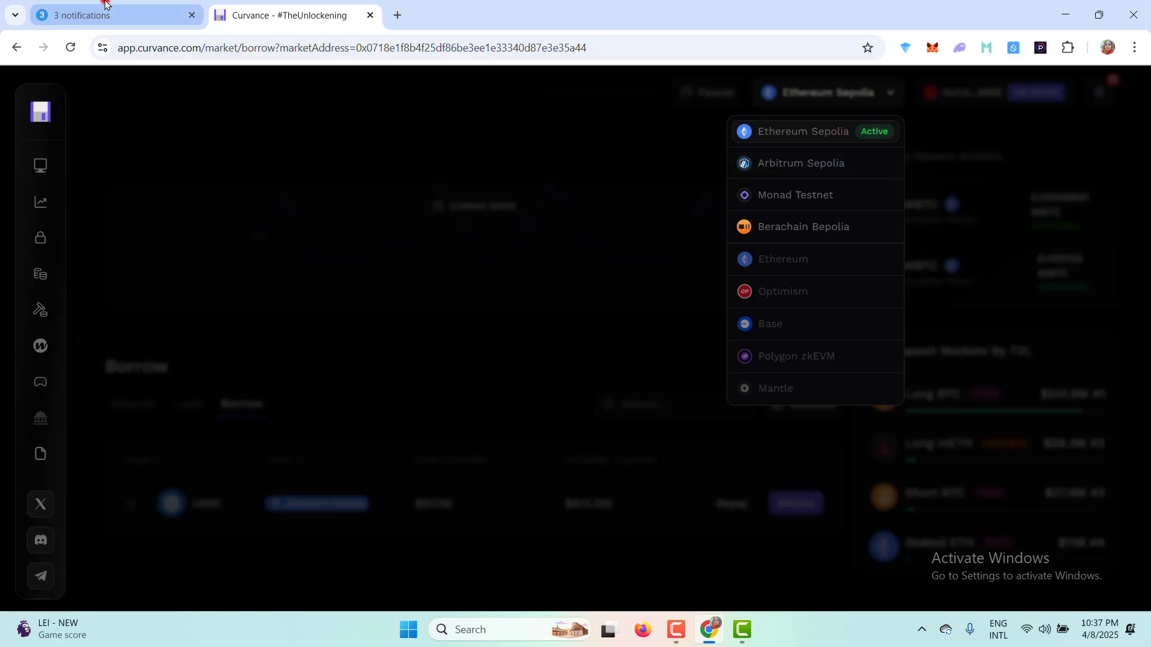
click(103, 10)
click(373, 258)
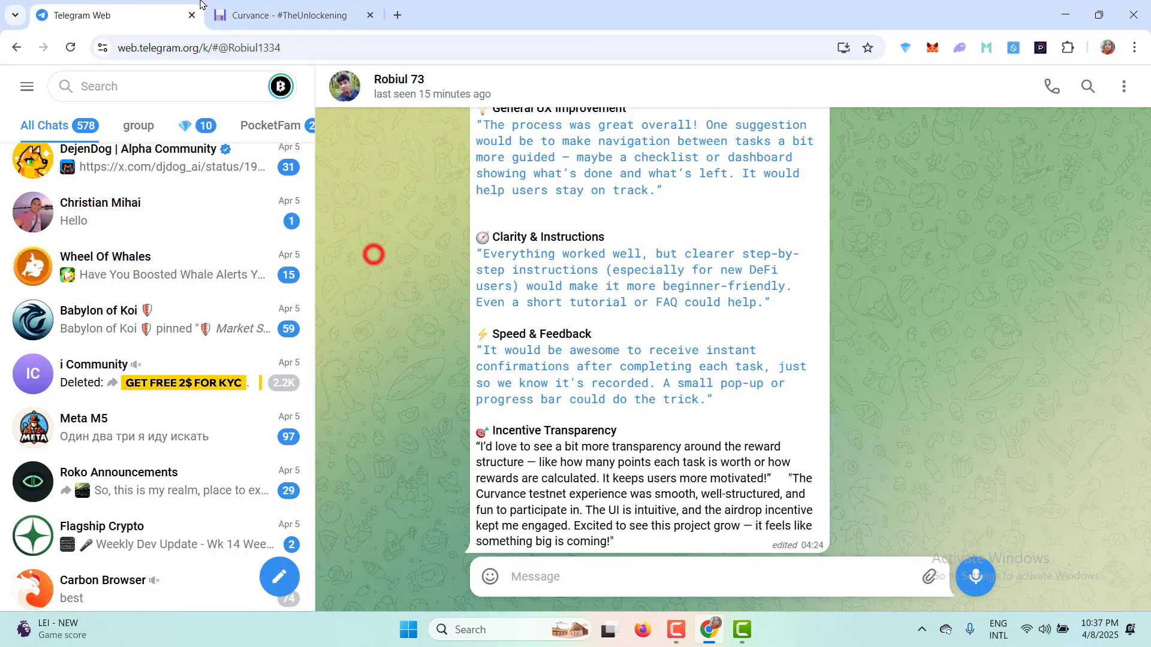
key(ctrl+Tab)
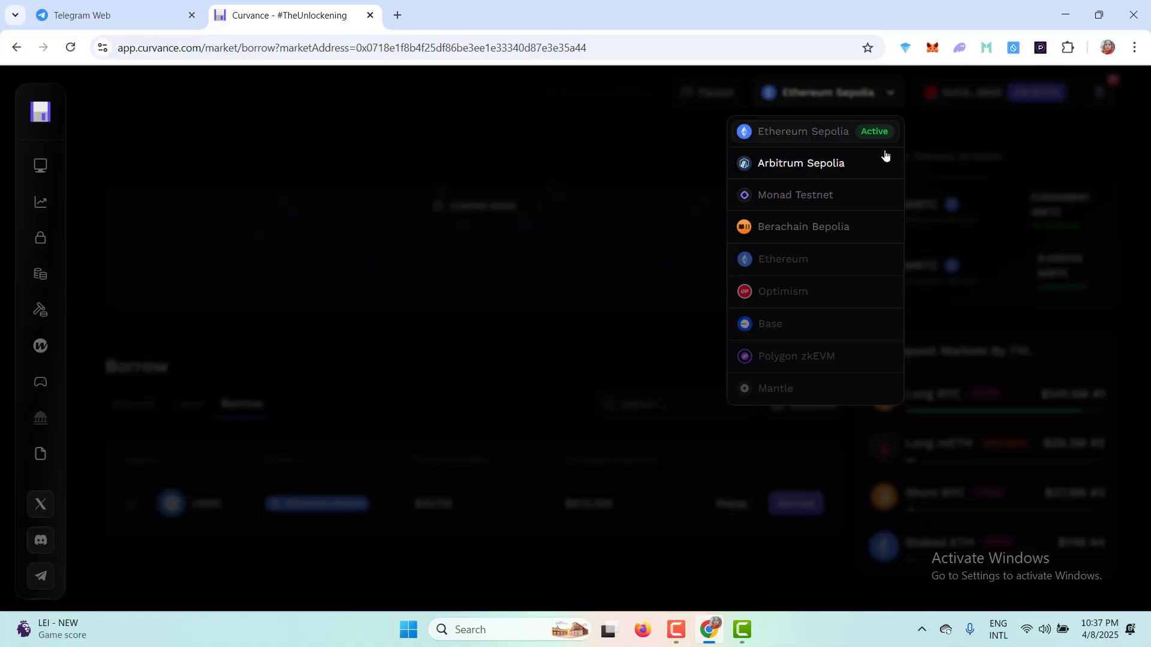
click(141, 11)
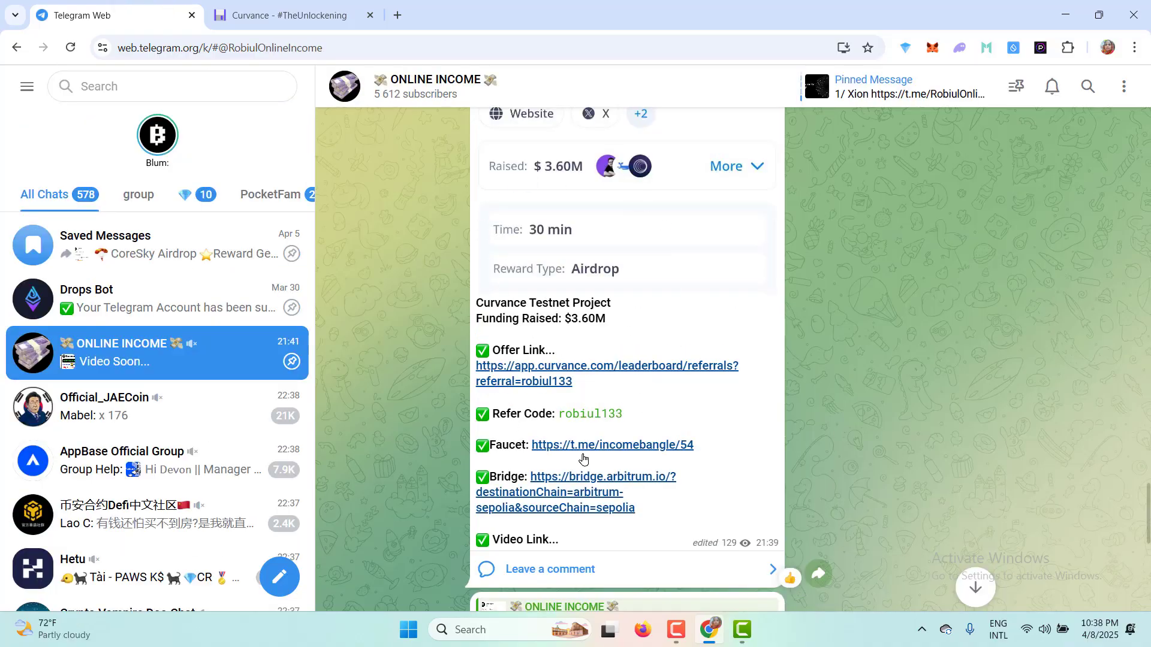
click(538, 495)
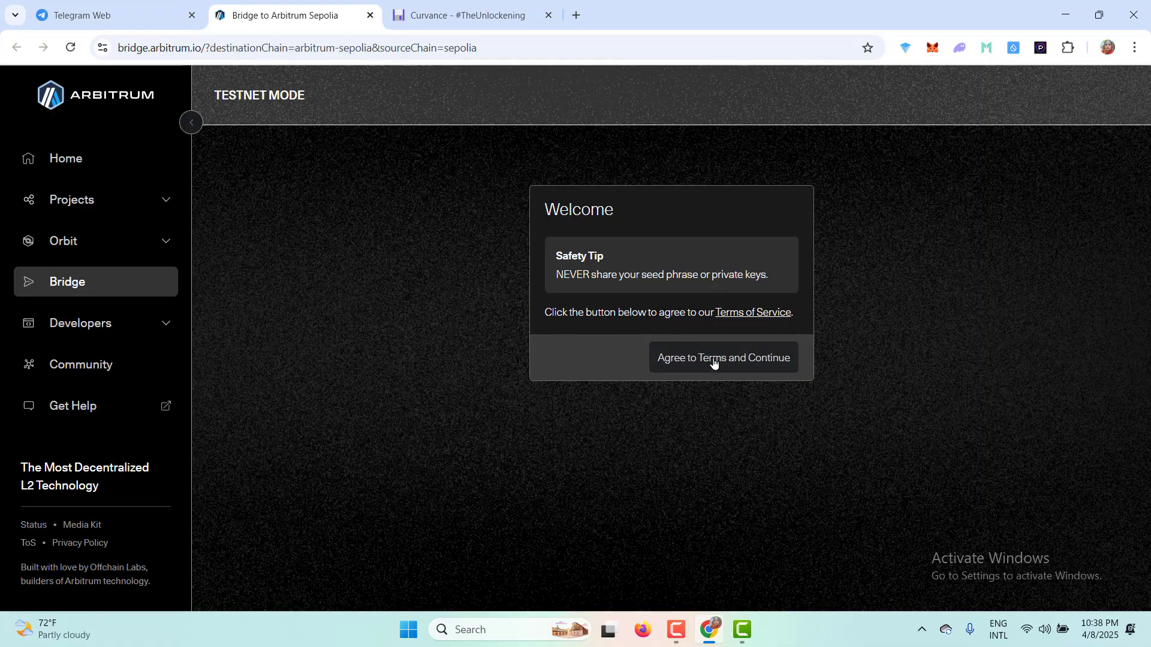
Accept the bridge terms with MetaMask as the wallet and move 0.0001 ETH from Sepolia to Arbitrum Sepolia, approving the transaction.
click(689, 363)
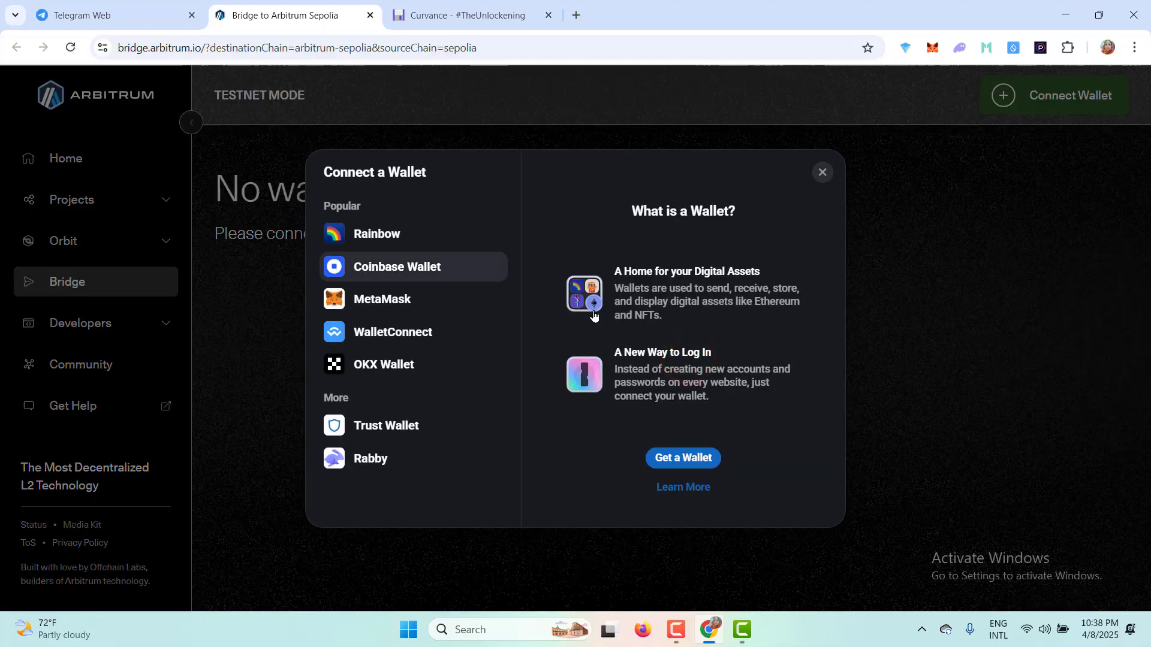
click(390, 311)
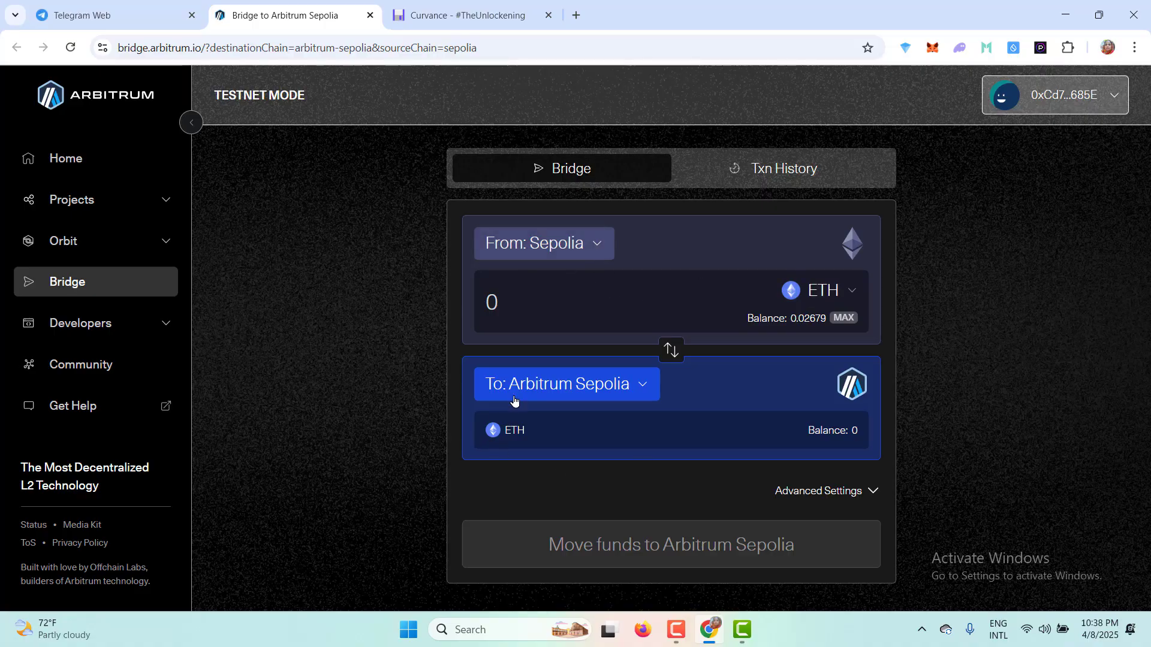
click(538, 315)
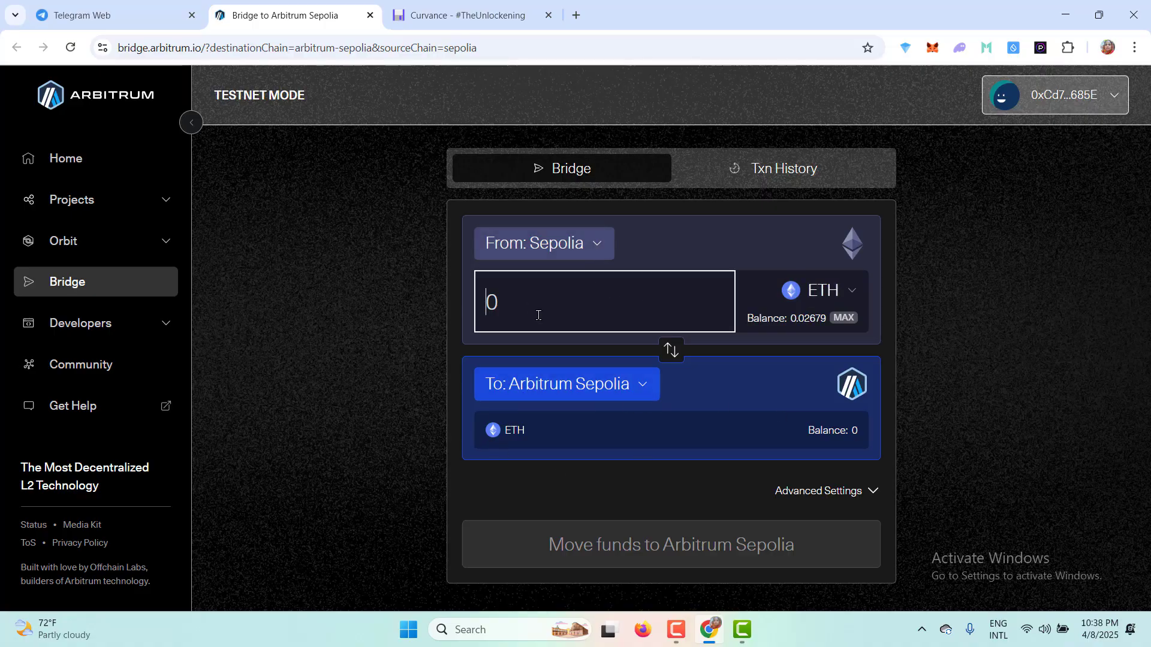
text(0.)
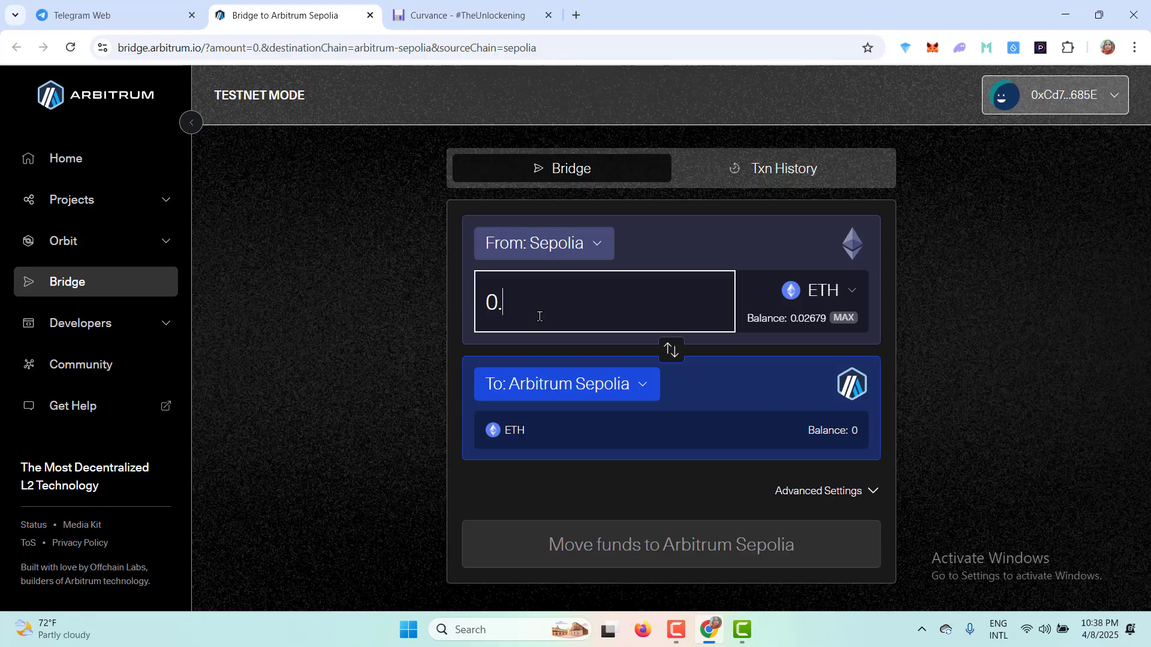
text(0001)
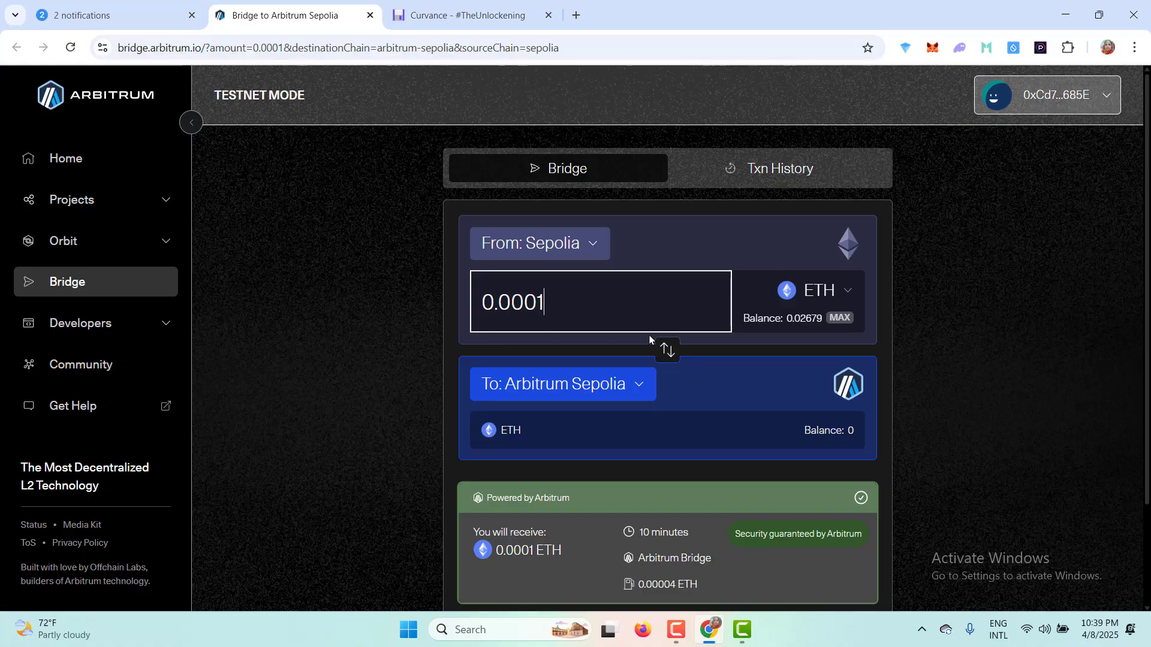
scroll(737, 424, down, 2)
click(695, 545)
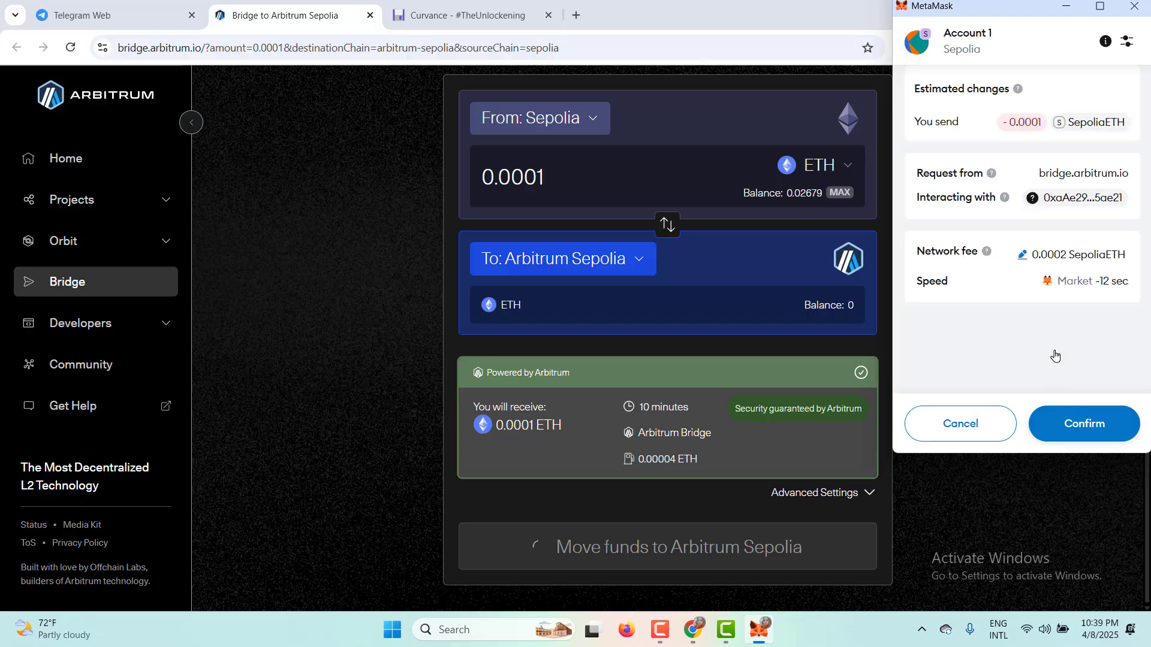
click(1082, 428)
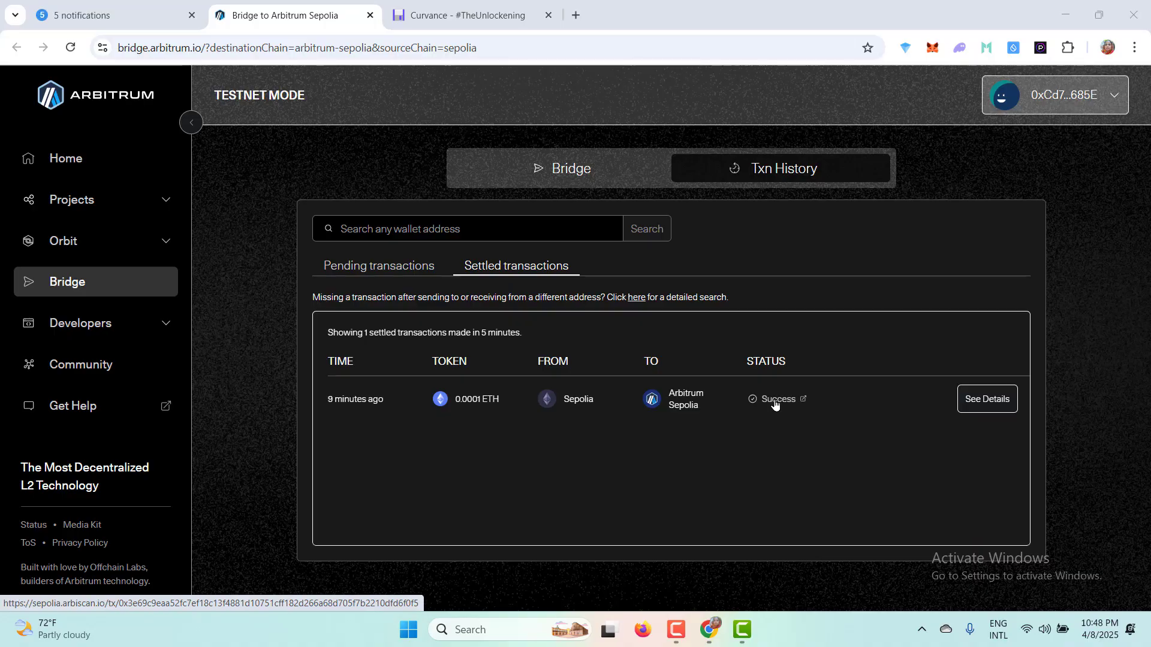
Check the wallet balance in MetaMask, and return to Curvance with the Arbitrum bridge page closed.
click(932, 47)
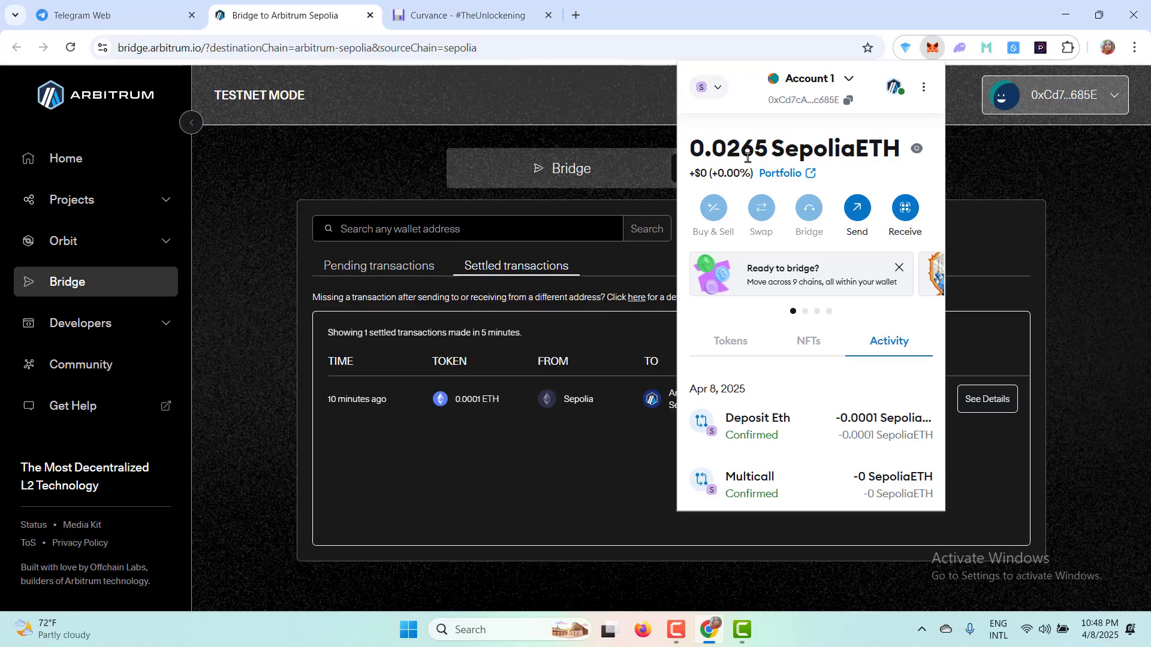
click(421, 18)
click(370, 15)
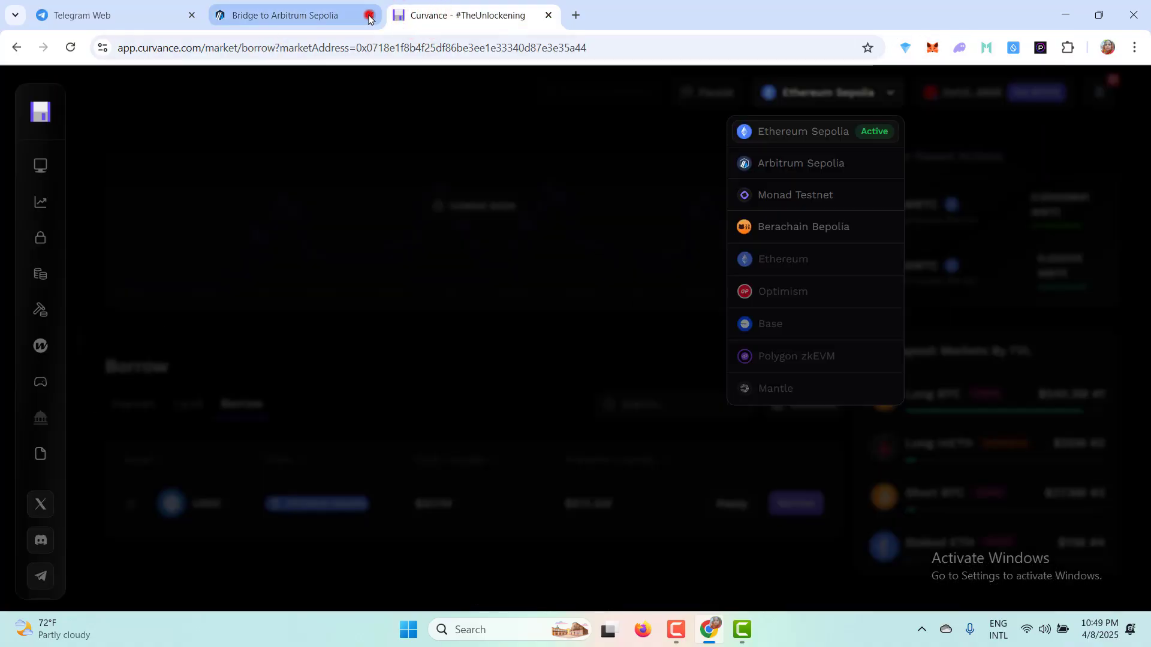
Try to switch Curvance to Arbitrum Sepolia and approve adding that network in MetaMask.
click(781, 165)
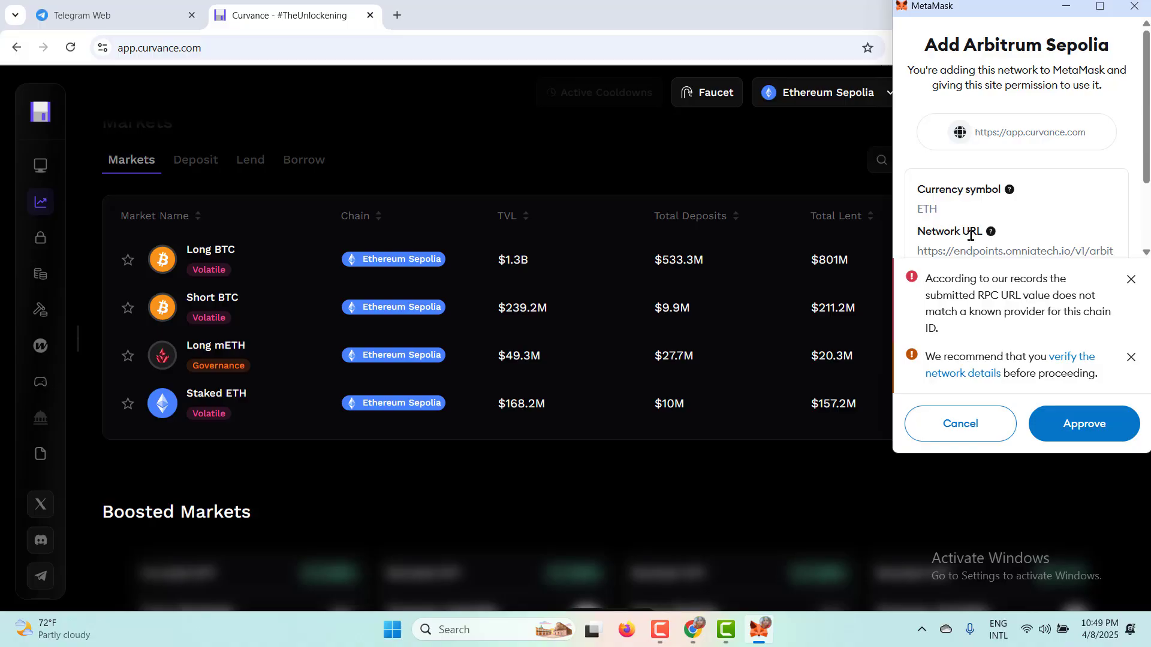
scroll(998, 252, down, 1)
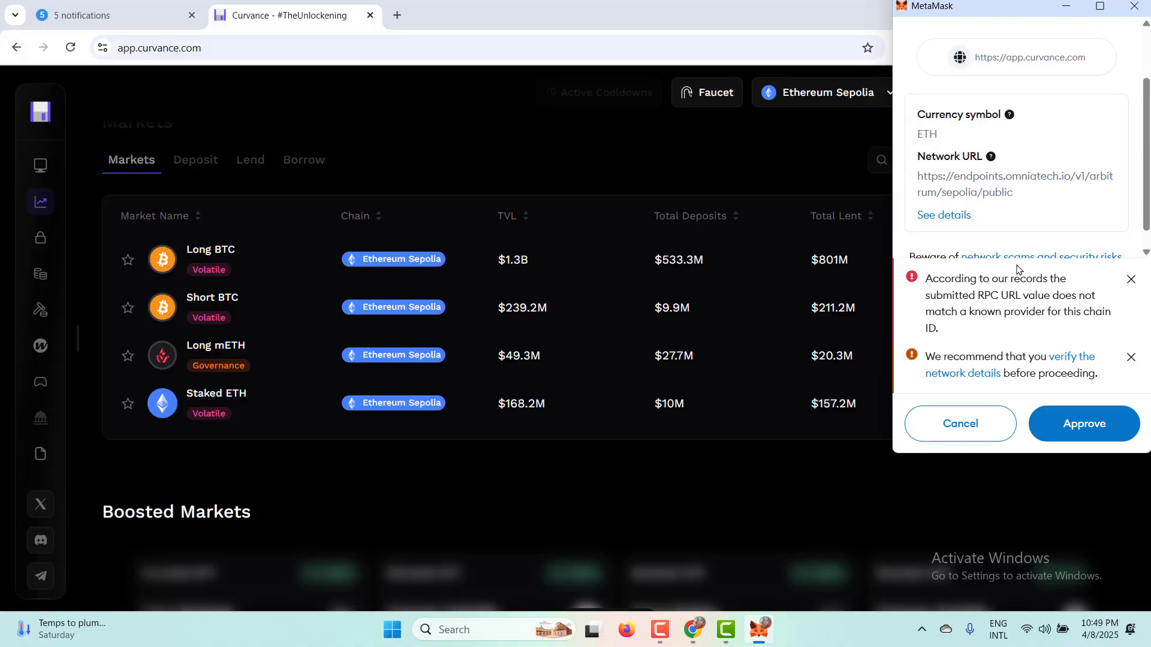
click(1077, 425)
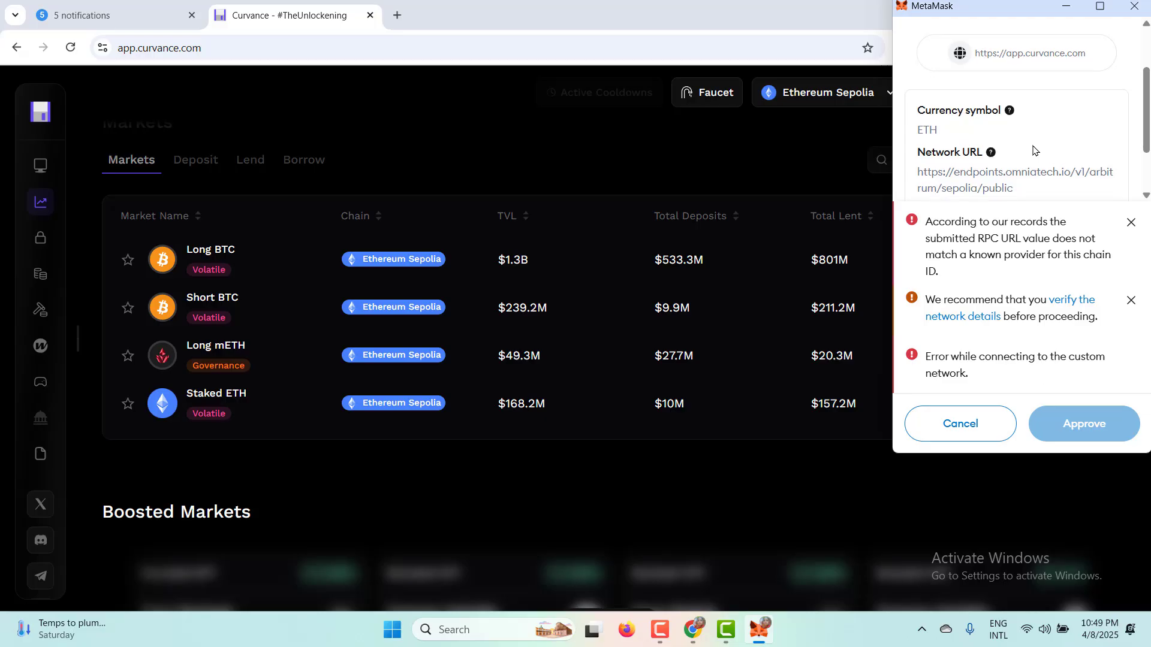
scroll(1091, 204, down, 1)
click(1131, 222)
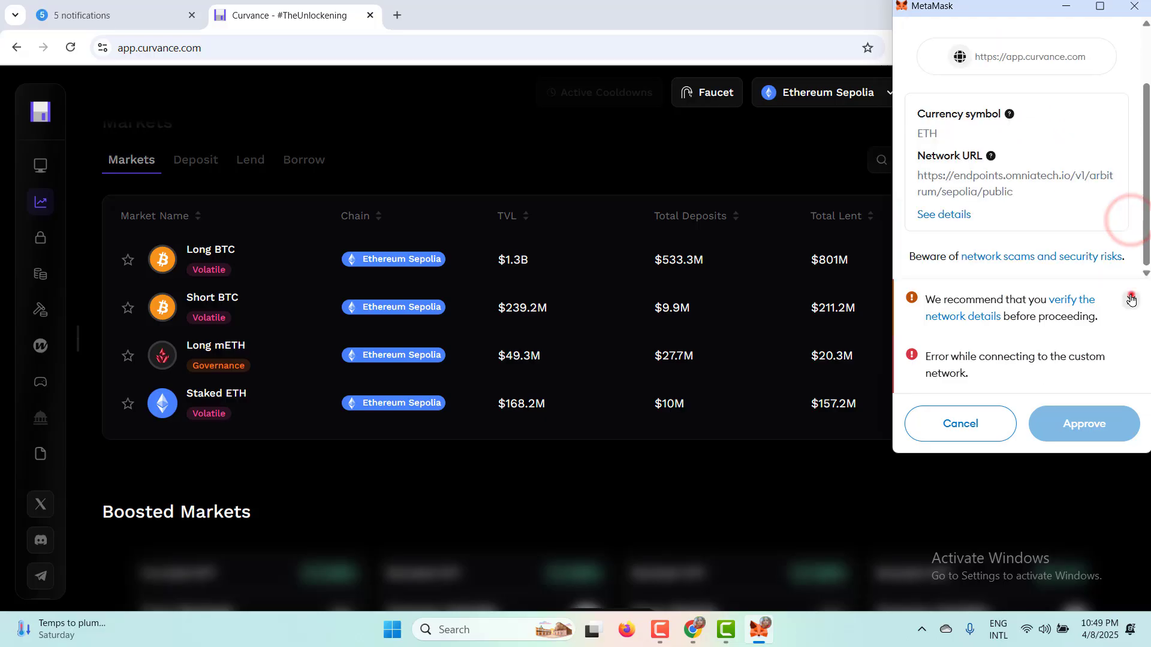
click(1131, 298)
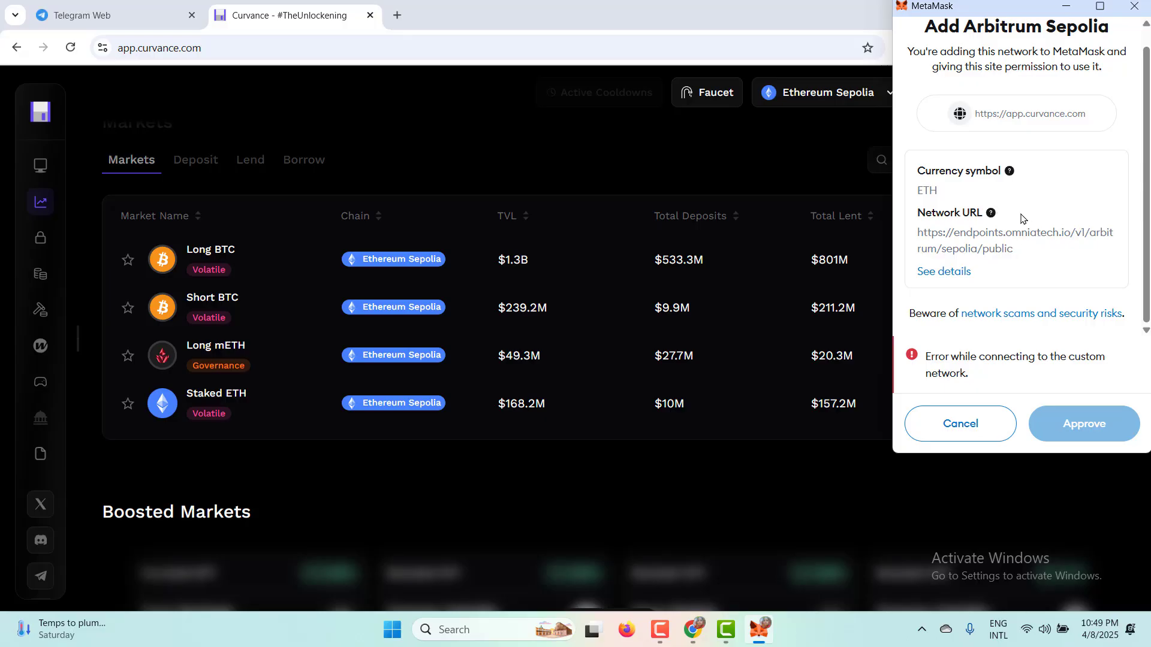
click(1134, 6)
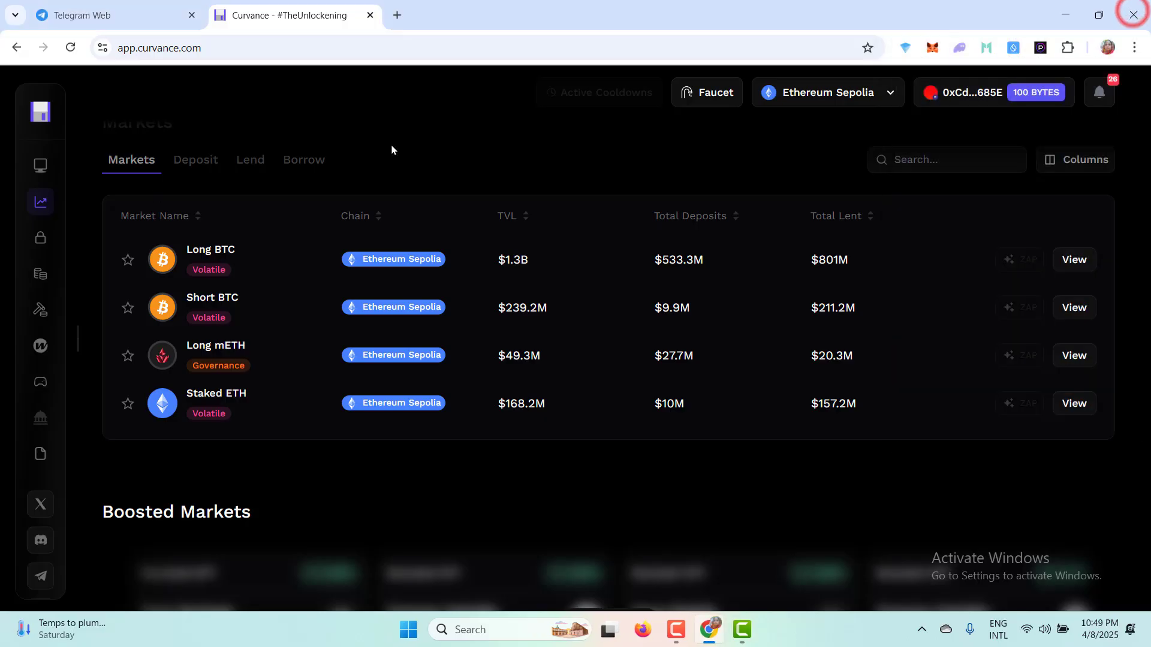
Search Google for chainlist in a new tab and open the chainlist.org site.
click(396, 18)
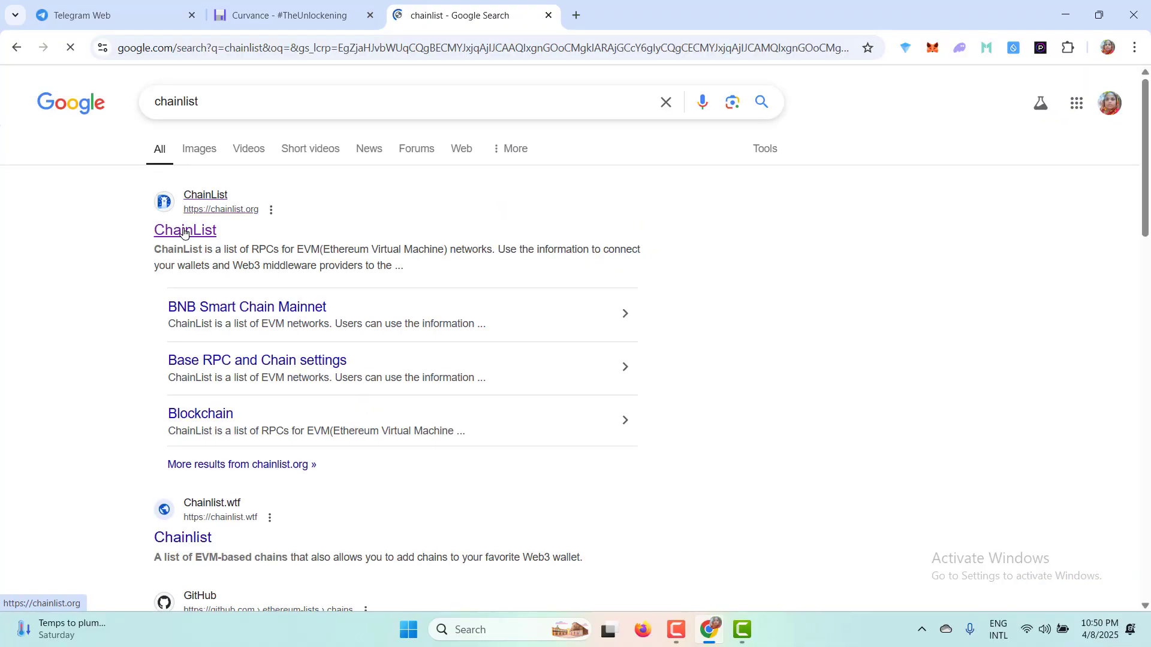
click(184, 228)
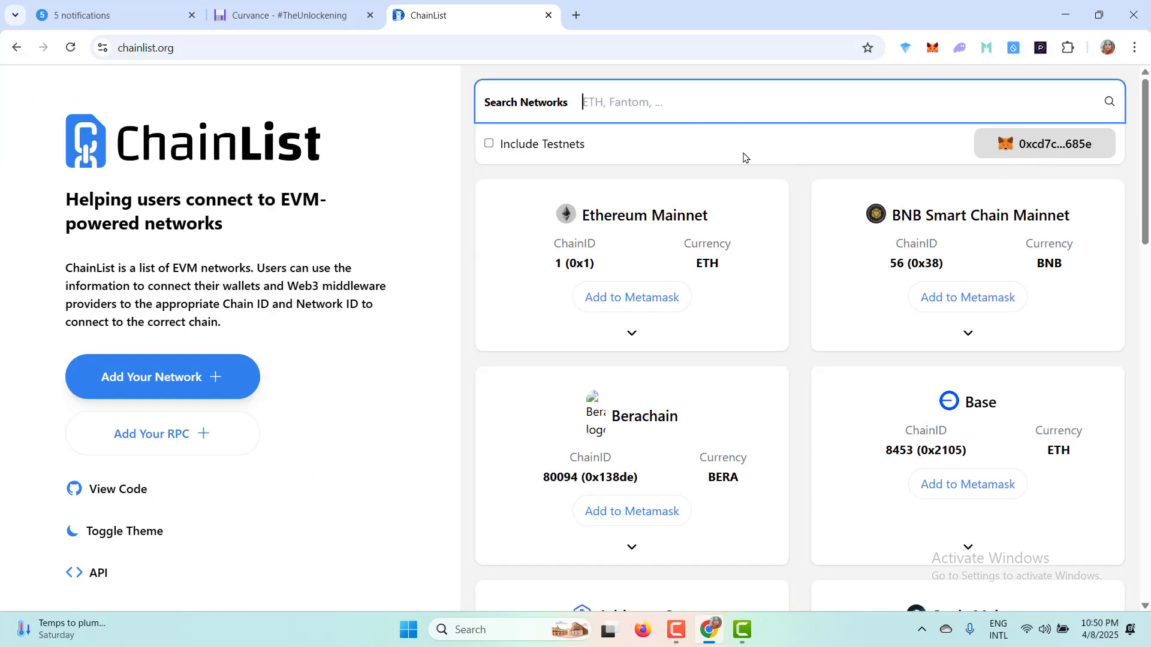
Search ChainList for Arbitrum sepolia with testnets included, and try to add the Arbitrum Sepolia network to MetaMask.
click(599, 98)
text(Arbitrum sepolia)
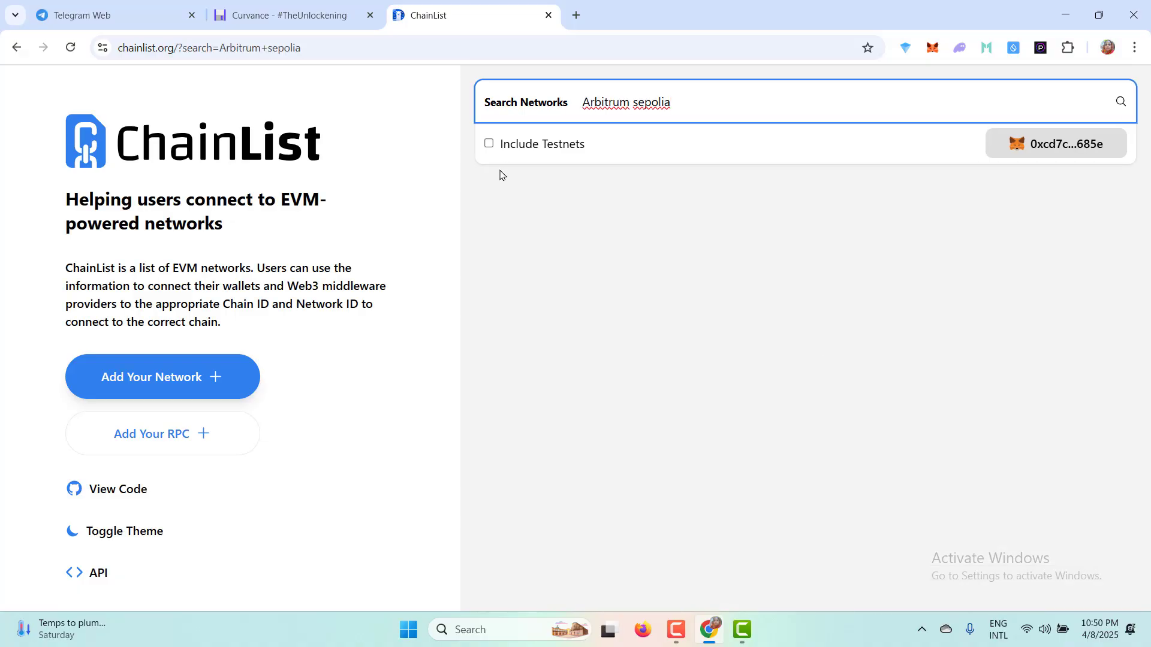
click(489, 144)
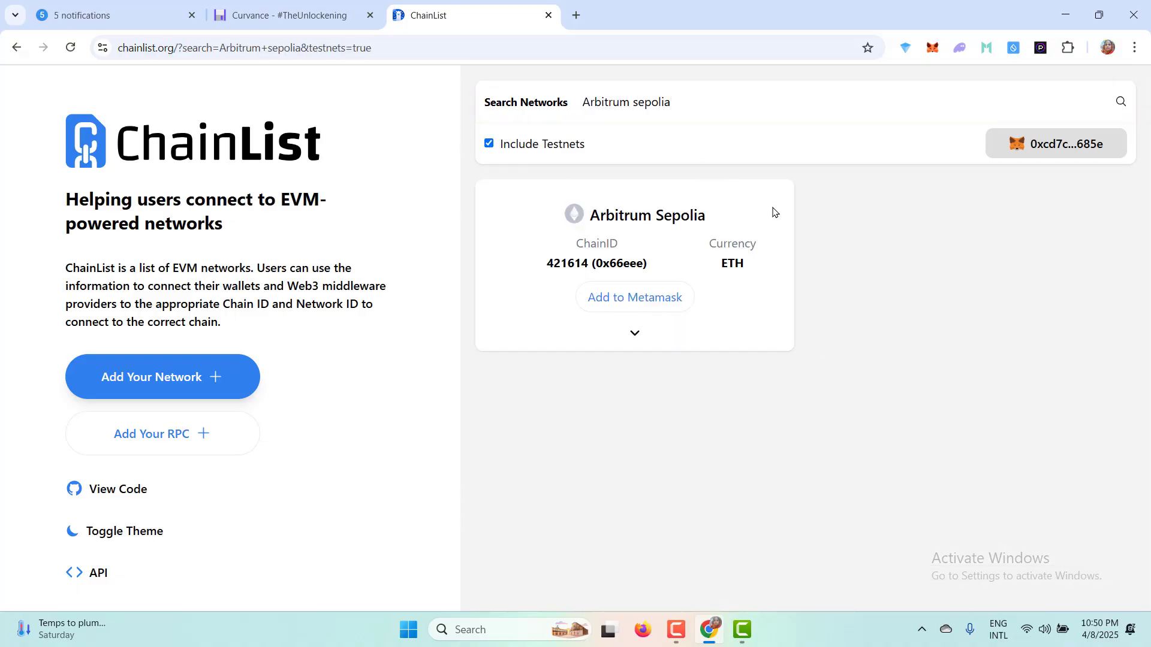
click(620, 295)
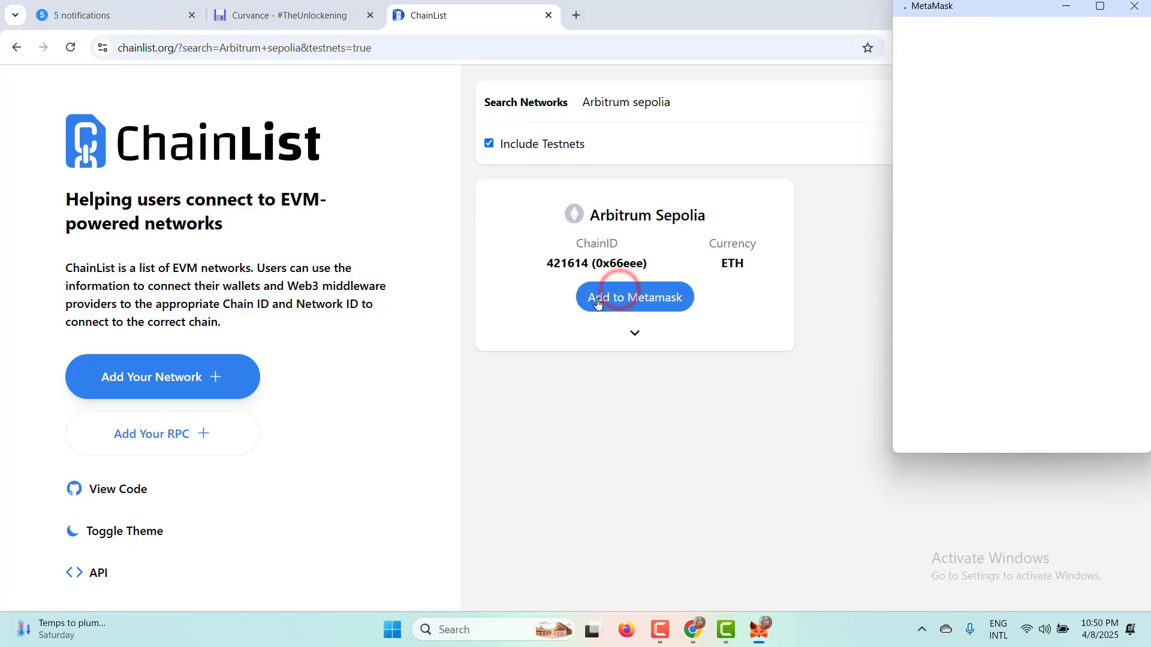
click(1071, 423)
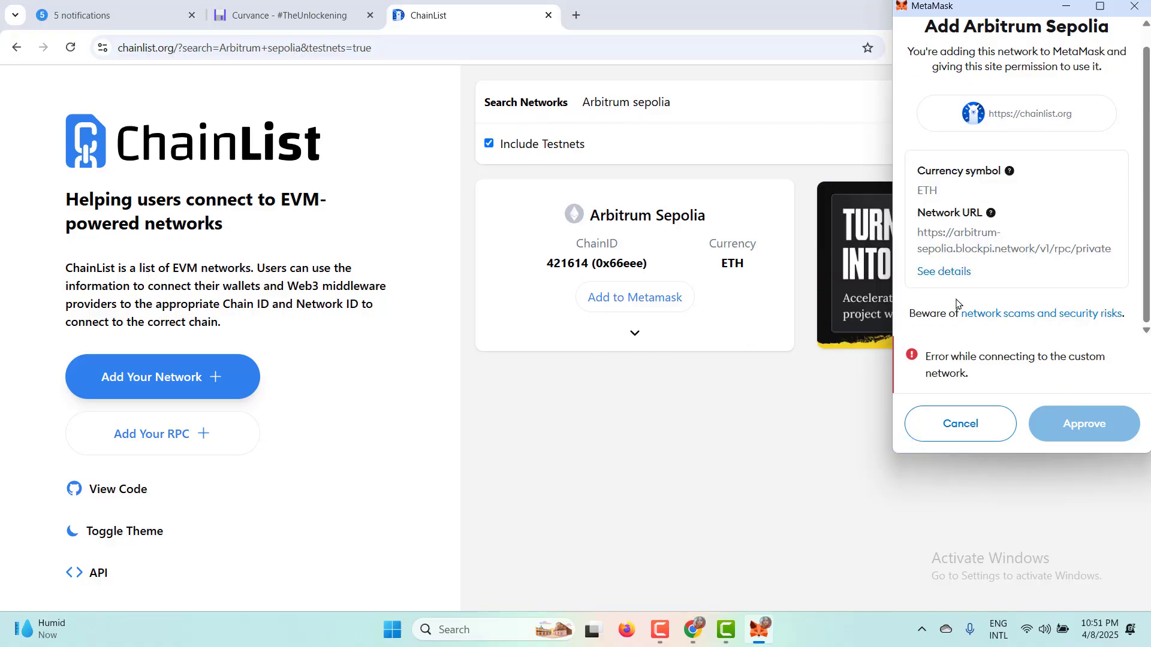
Expand the network details in the MetaMask request and copy the currency symbol ETH, the network URL and the chain ID 421614.
click(933, 278)
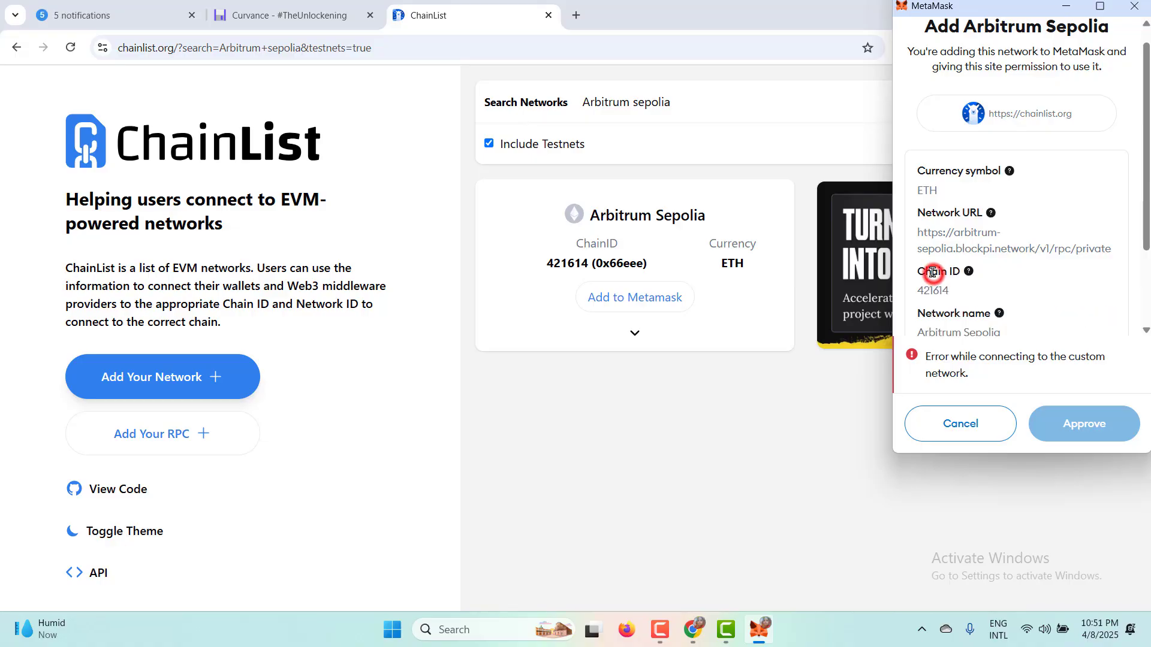
right_click(924, 191)
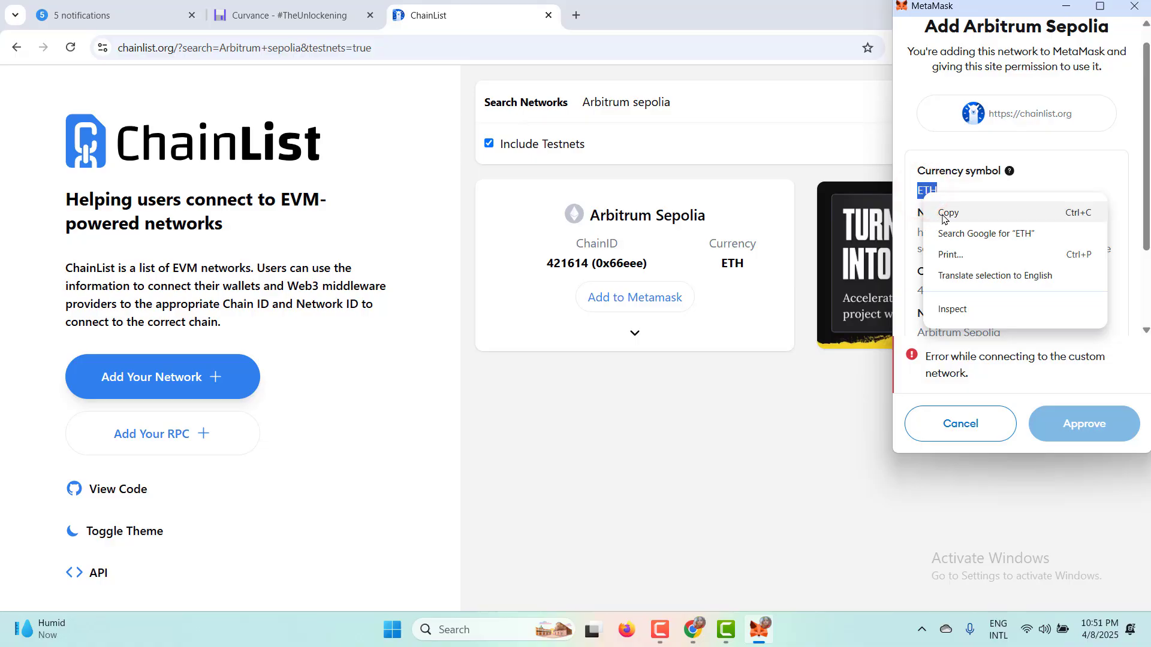
click(942, 213)
drag(914, 233, 1113, 257)
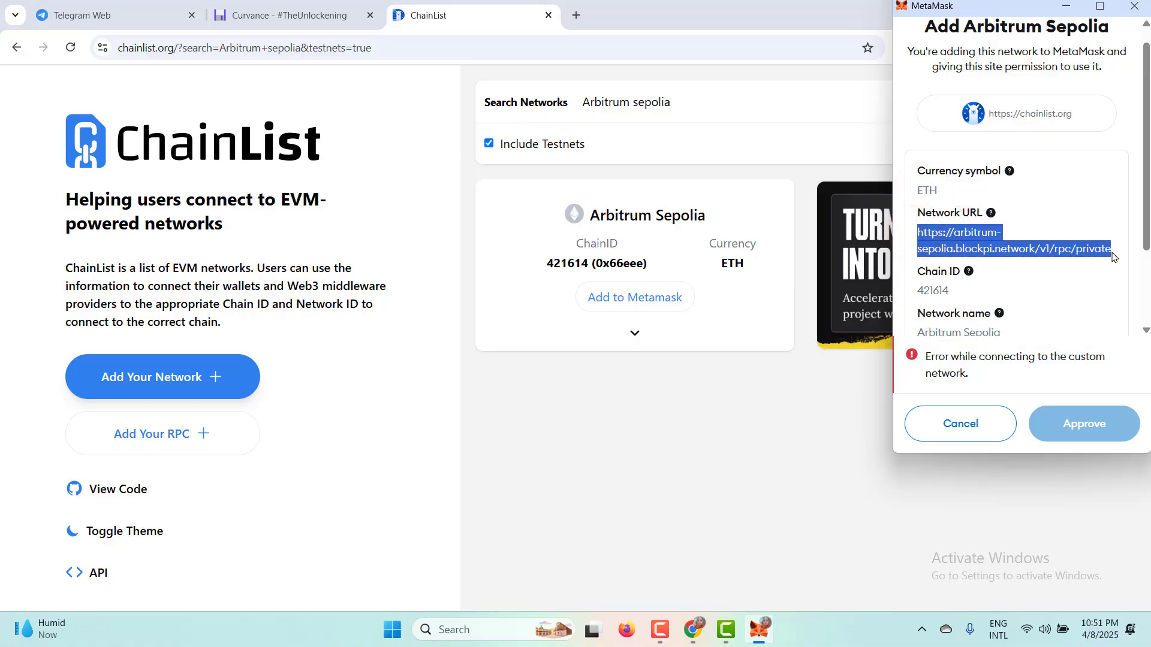
double_click(933, 290)
right_click(926, 289)
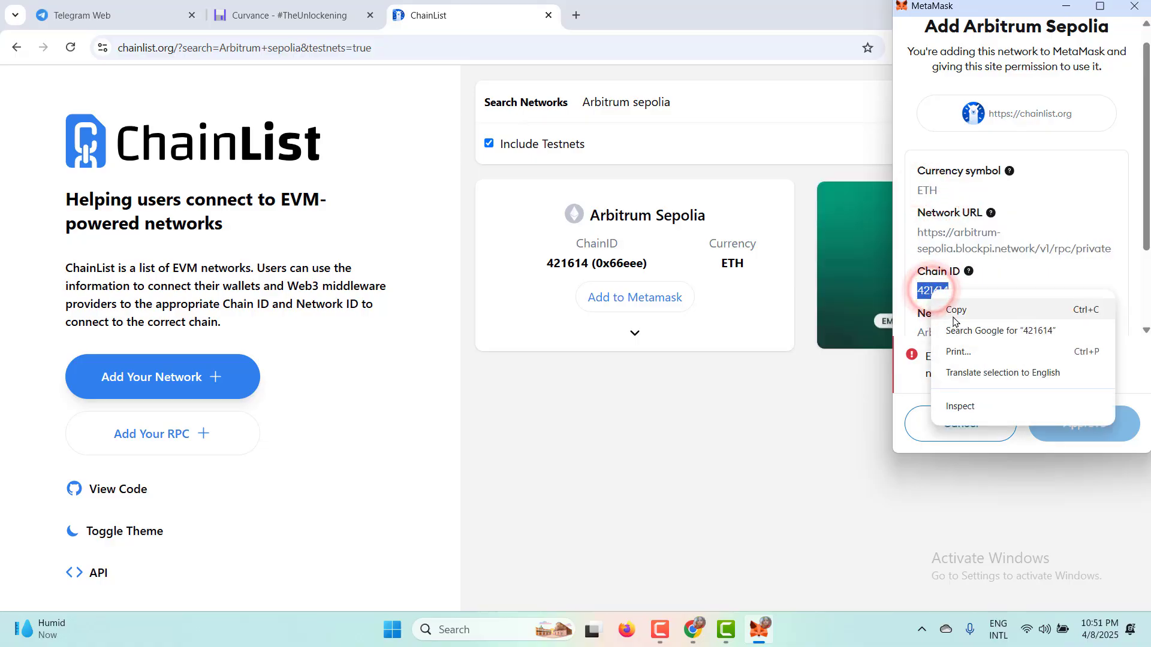
click(931, 302)
Copy the network name Arbitrum Sepolia and the block explorer URL from the request, and close the MetaMask window.
scroll(945, 224, down, 2)
triple_click(945, 224)
triple_click(955, 265)
right_click(954, 266)
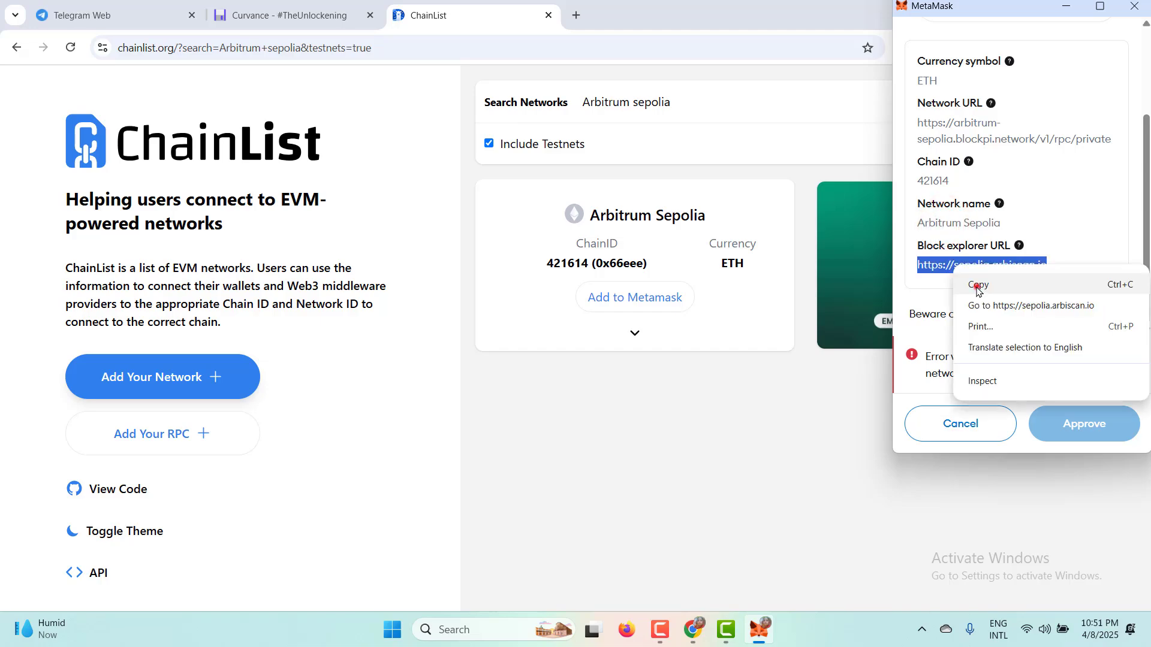
click(977, 286)
click(1040, 217)
click(1134, 8)
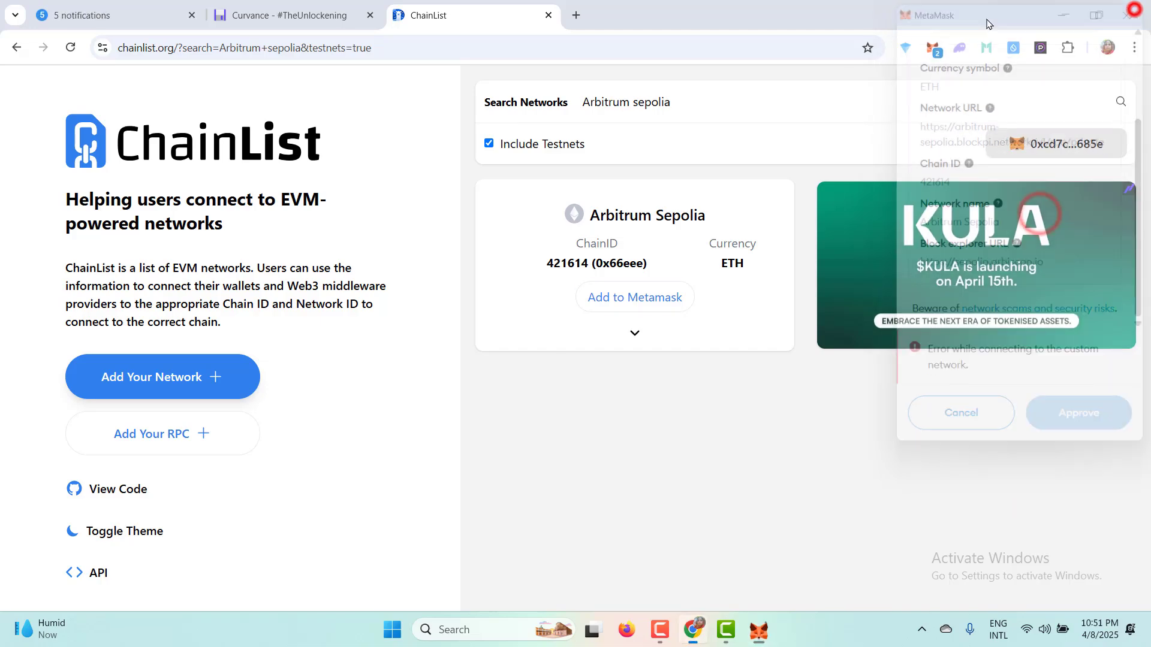
Open a custom network form from MetaMask's Security & privacy settings and pick the copied ETH entry from the clipboard history.
click(933, 45)
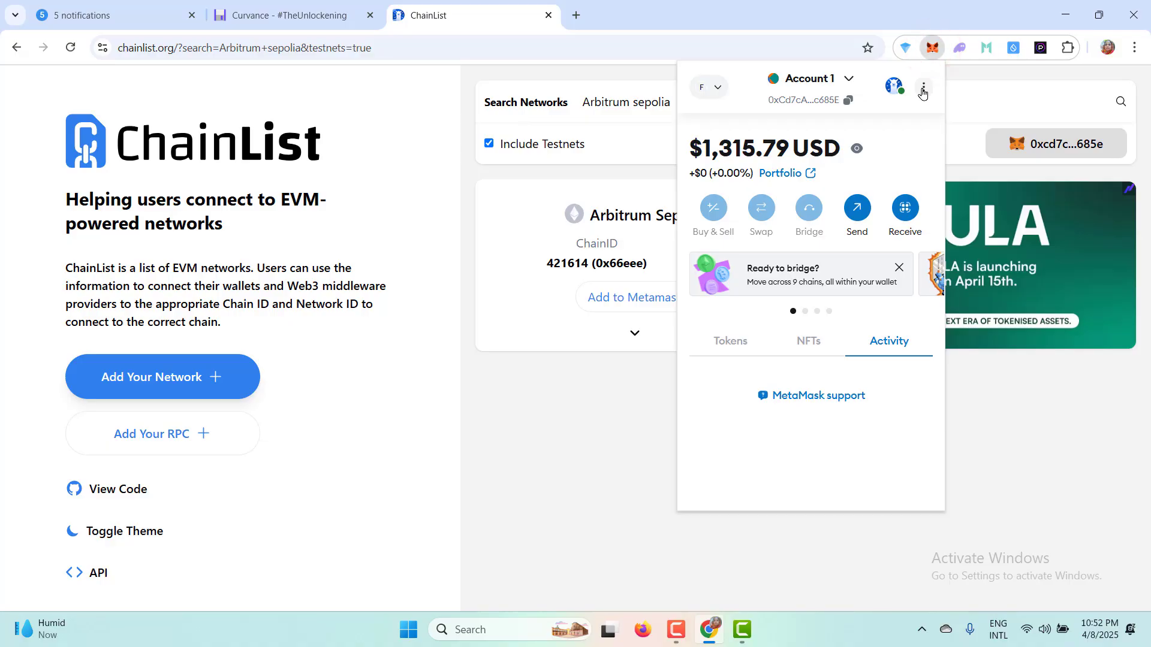
click(922, 90)
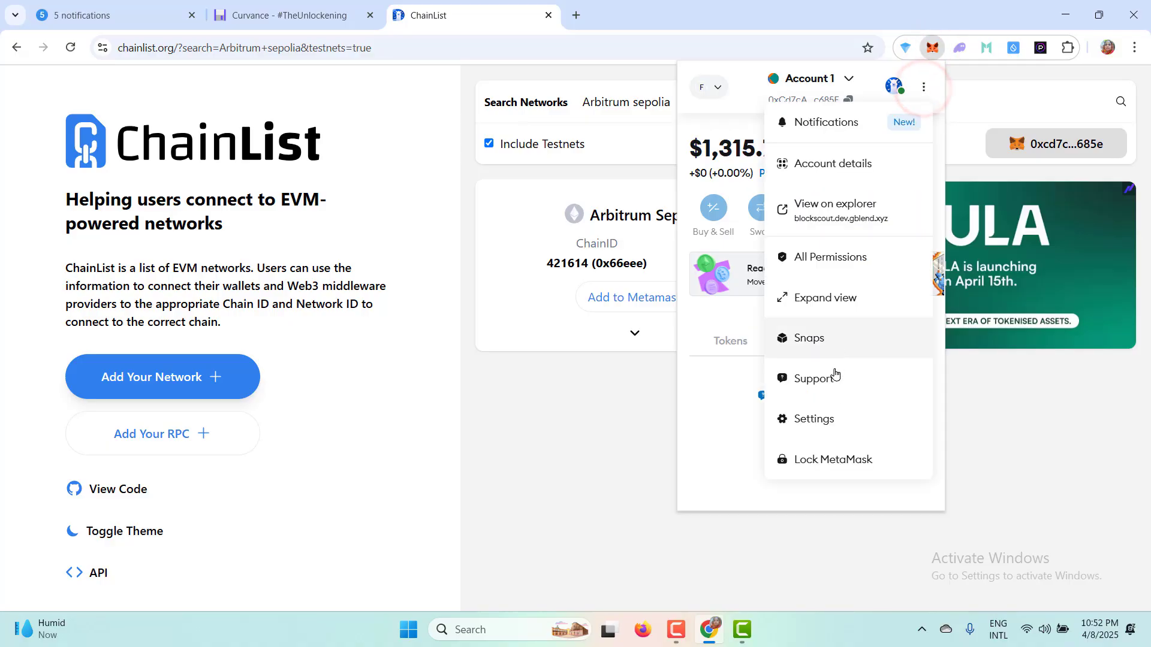
click(823, 419)
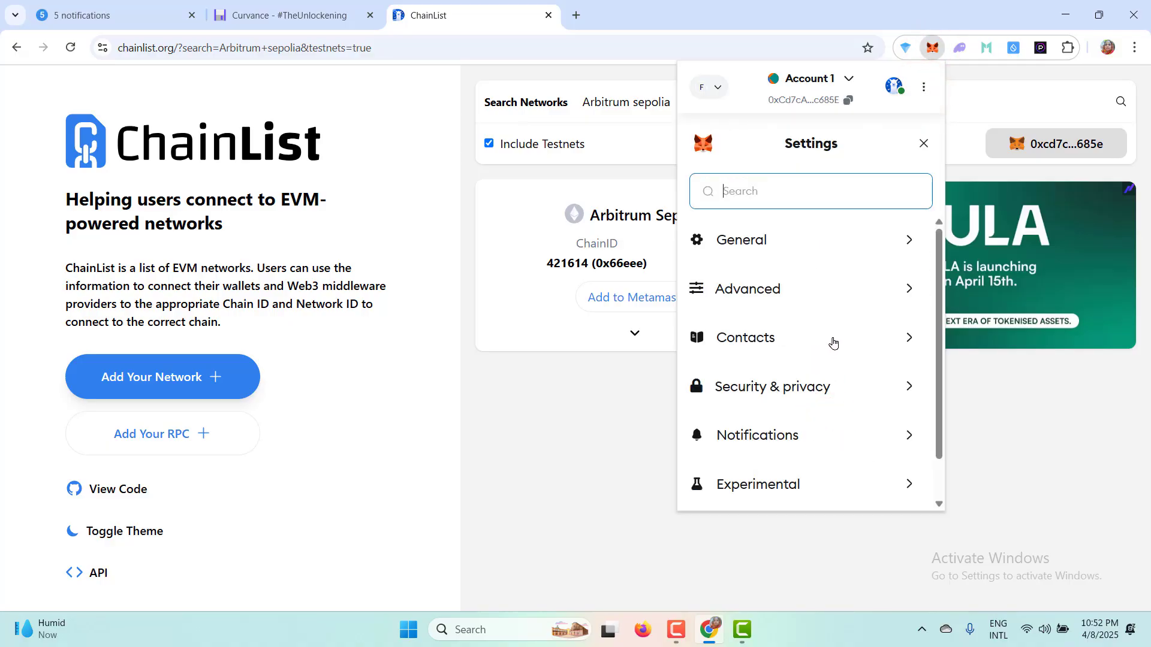
scroll(766, 404, down, 1)
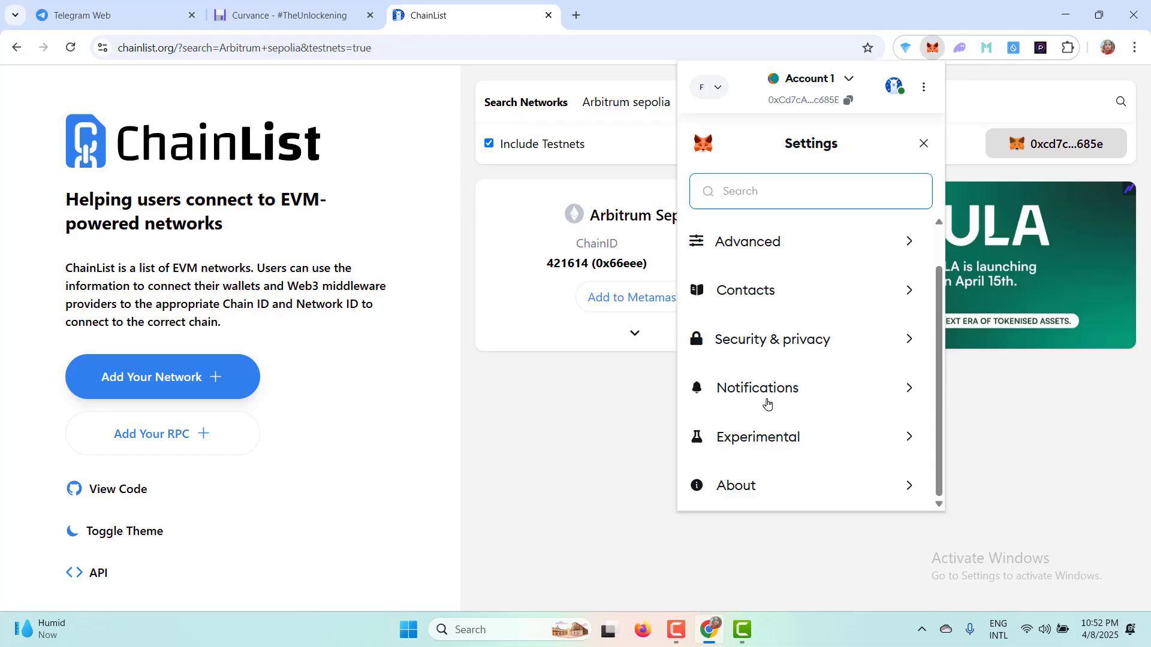
click(750, 341)
scroll(779, 335, down, 5)
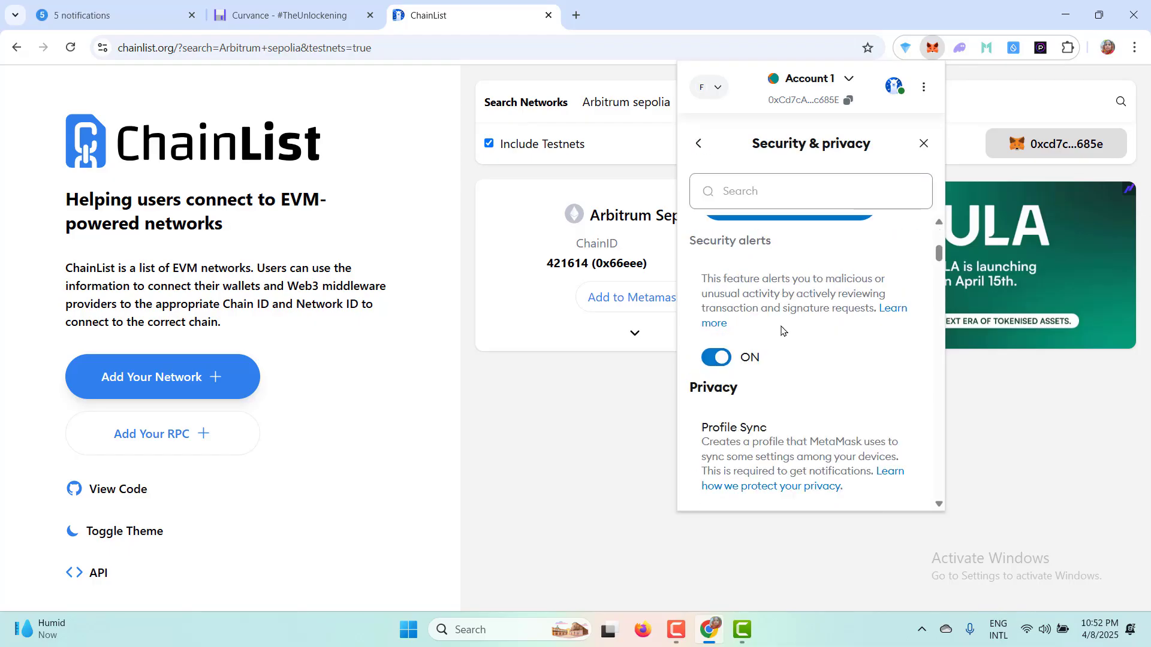
scroll(782, 330, down, 10)
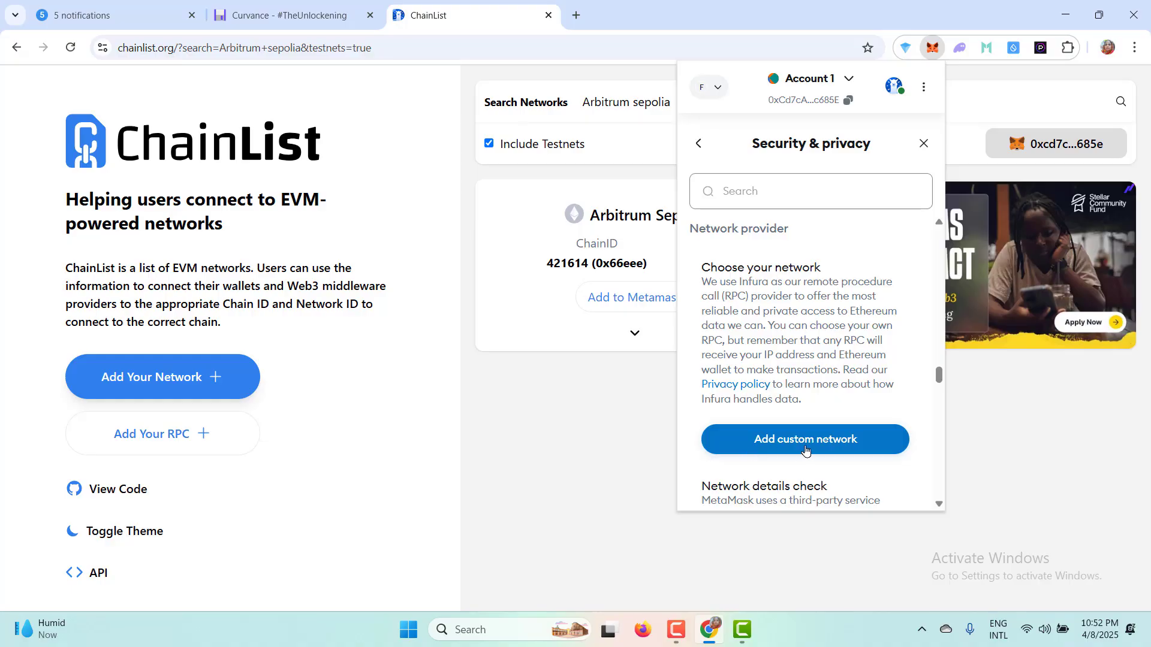
click(805, 439)
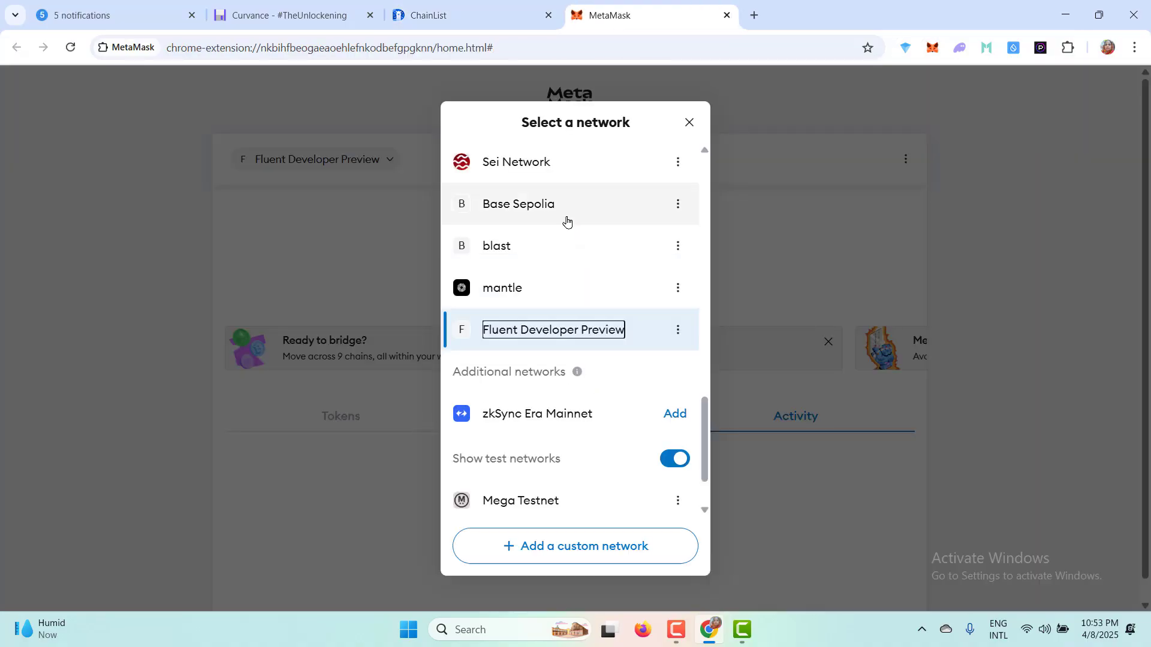
click(541, 550)
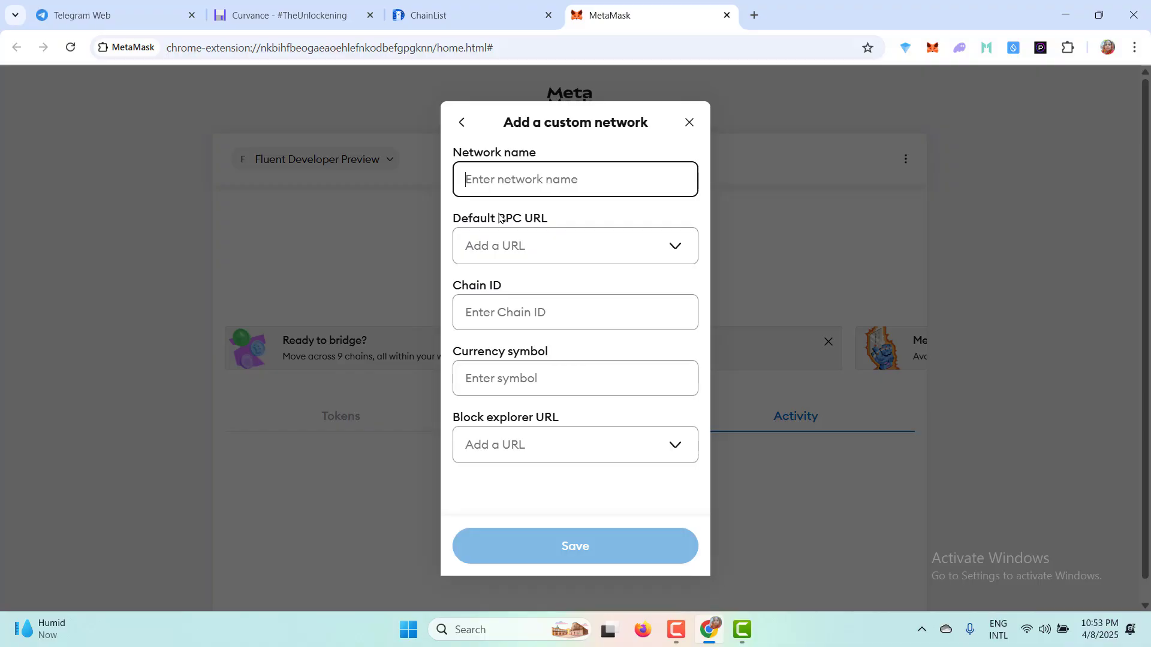
key(super+v)
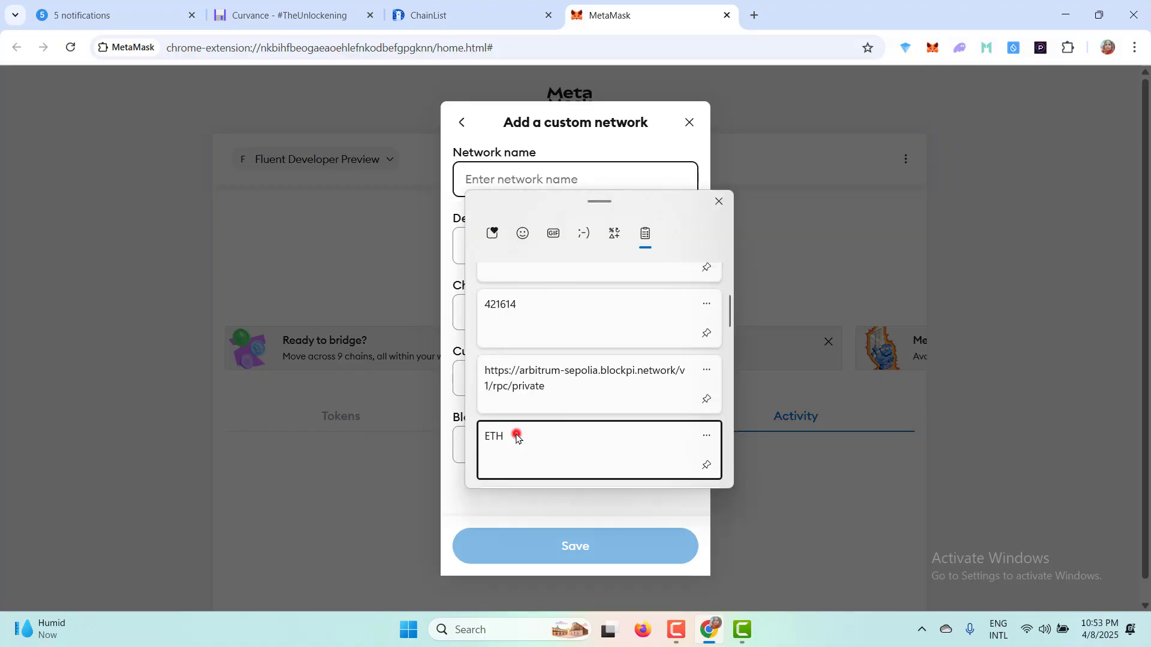
click(513, 432)
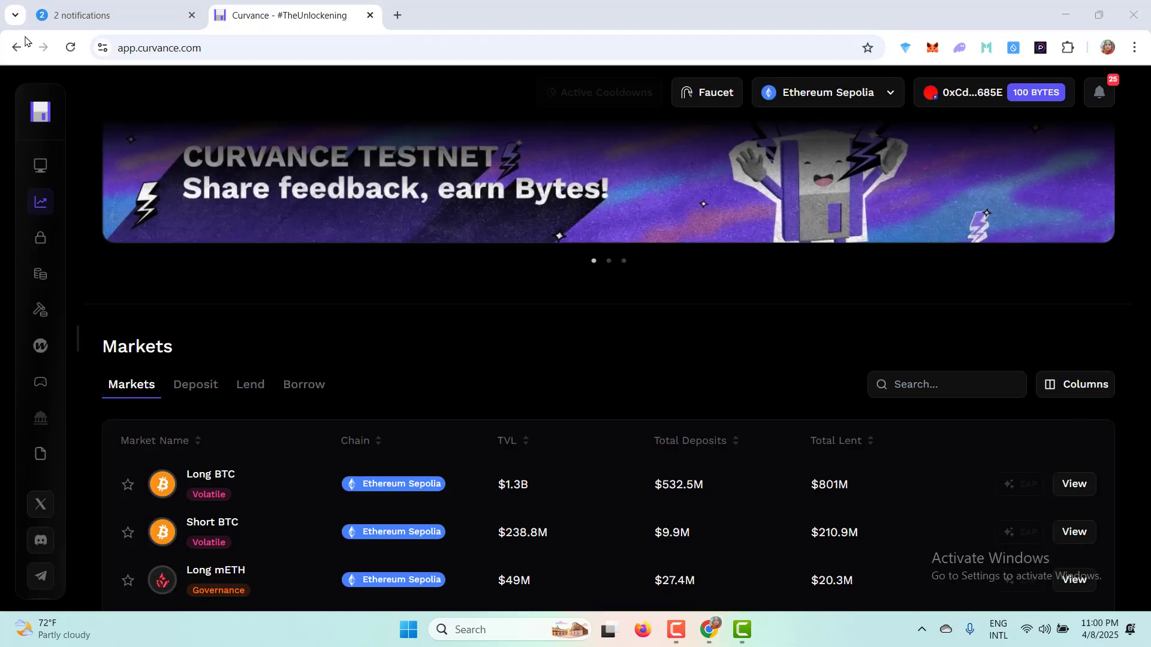
Open the Arbitrum bridge link from the Telegram post and check the settled transactions in its history.
click(96, 13)
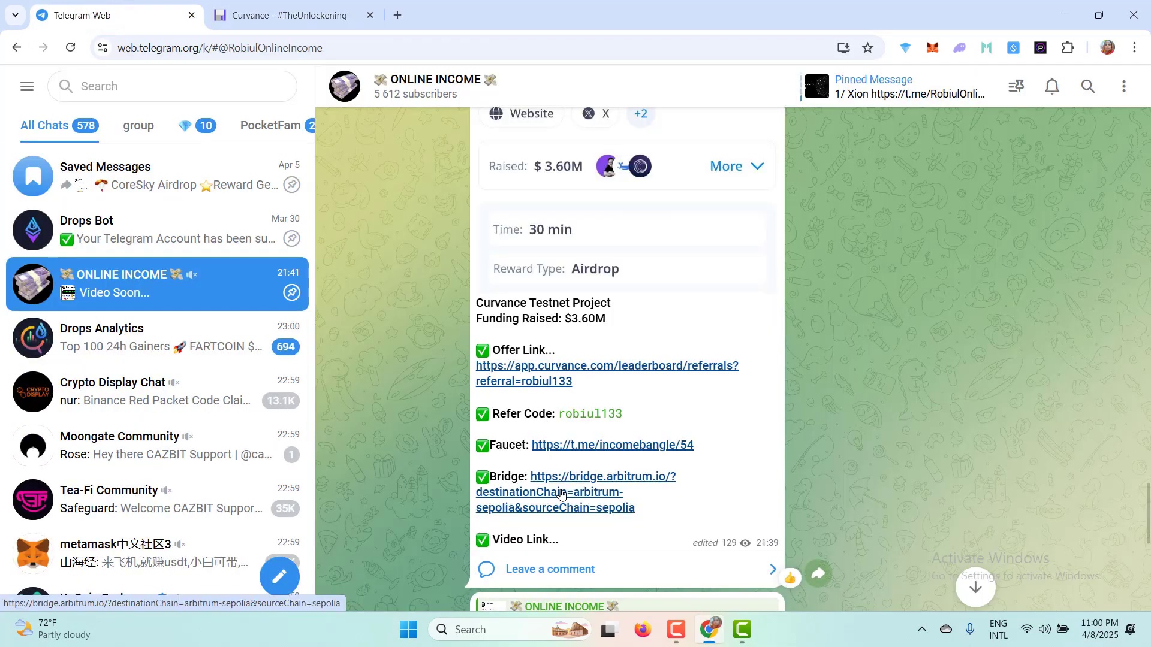
click(586, 479)
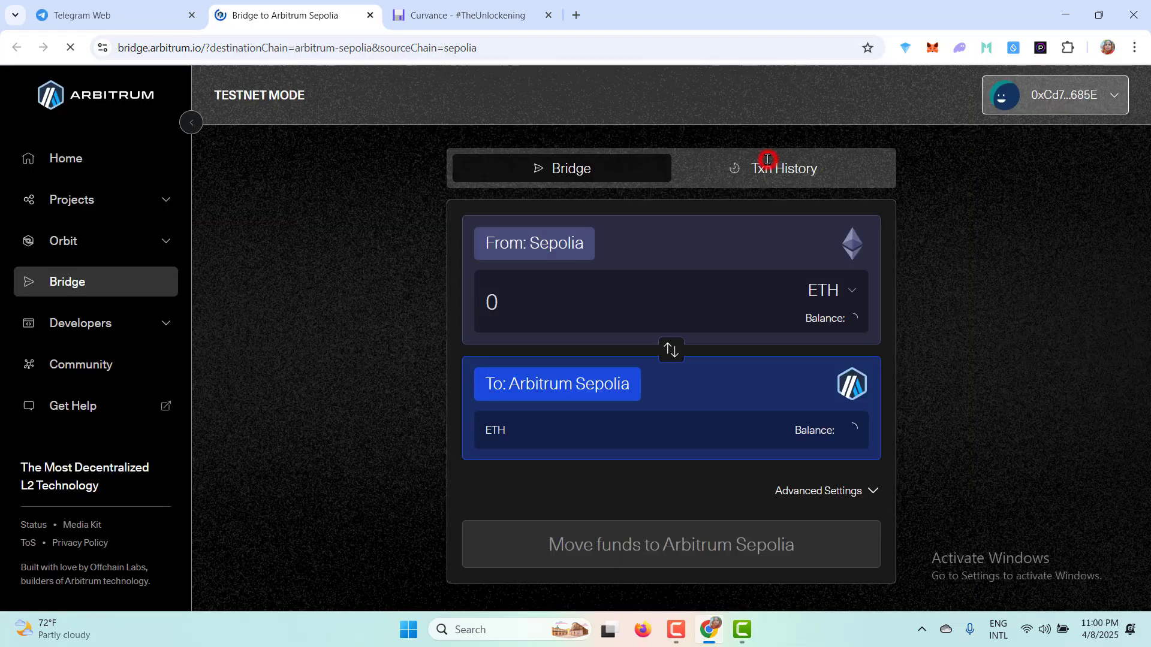
click(767, 160)
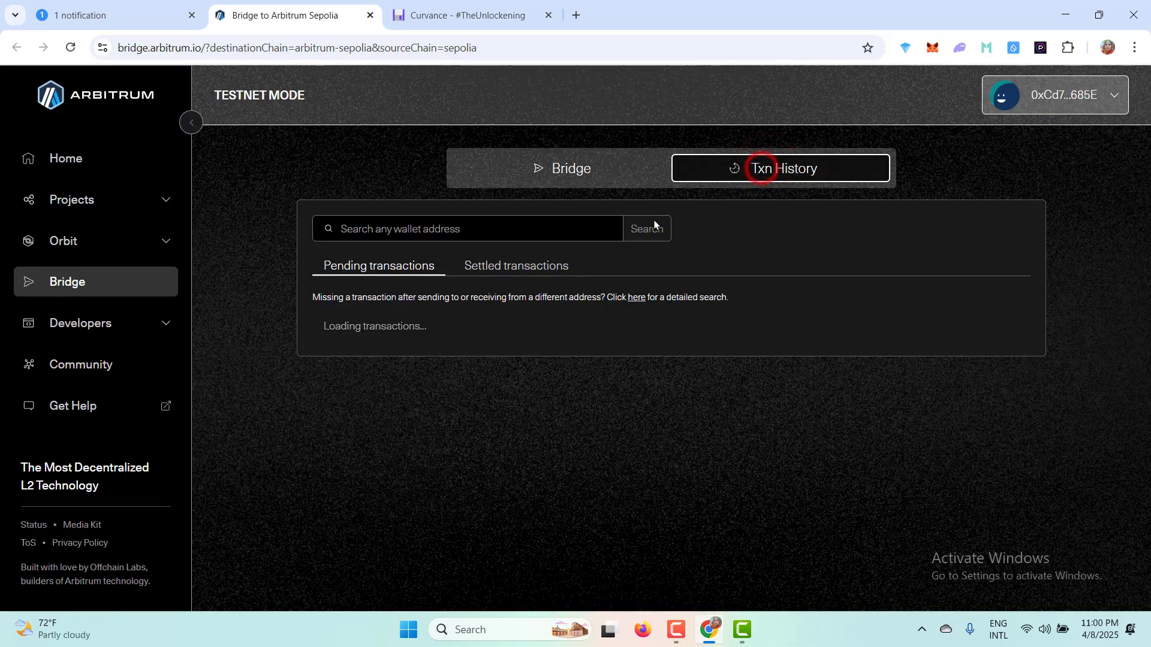
click(486, 273)
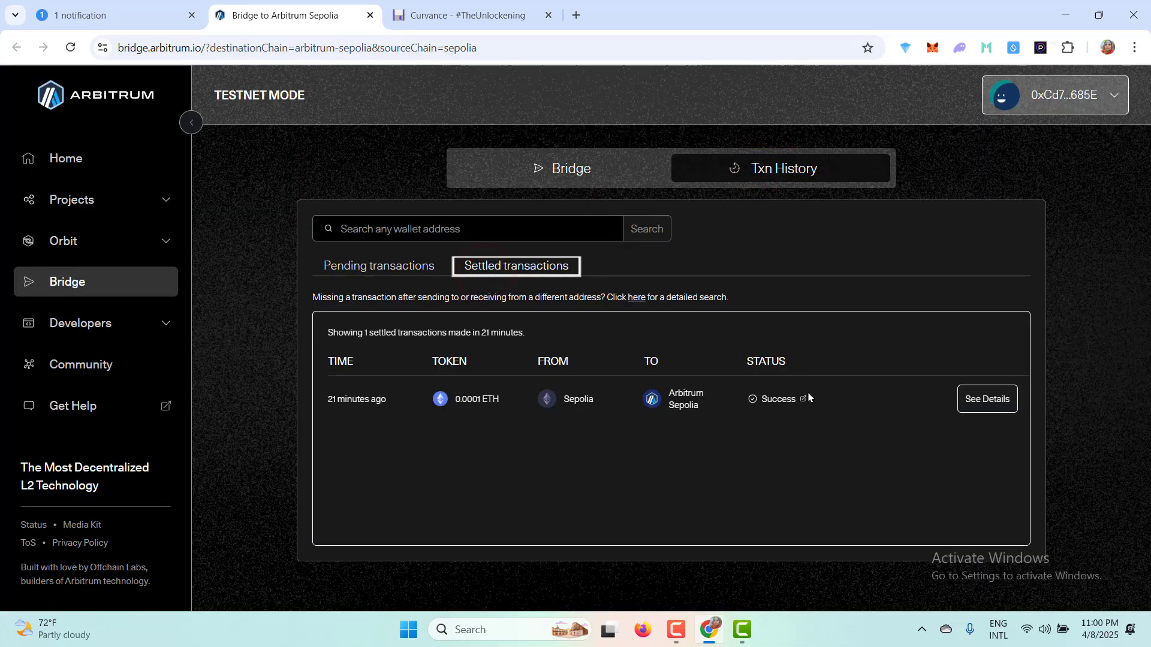
Open the settled 0.0001 ETH transaction in the block explorer and request adding the Arbitrum Sepolia network to MetaMask there.
click(801, 399)
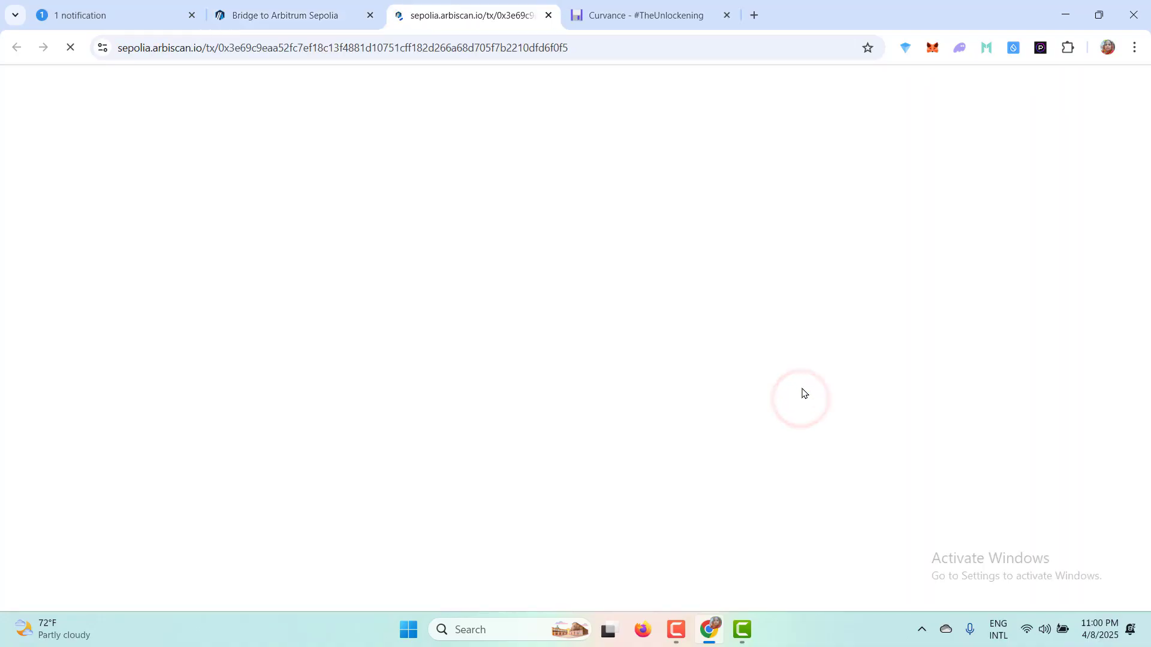
scroll(316, 234, down, 5)
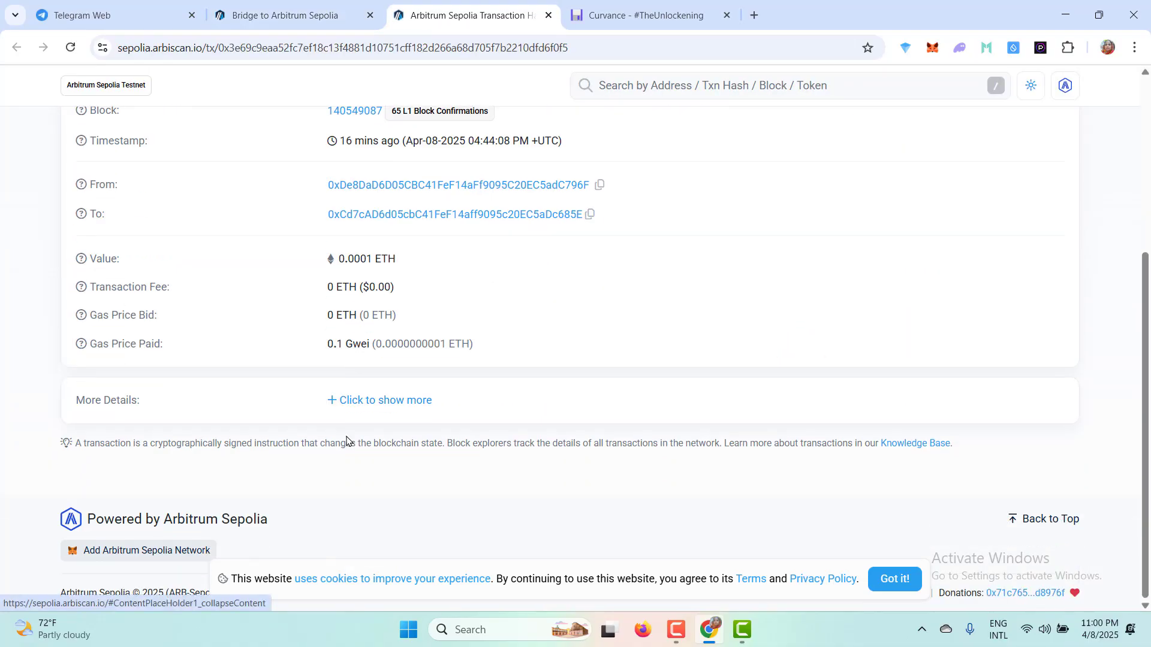
click(136, 552)
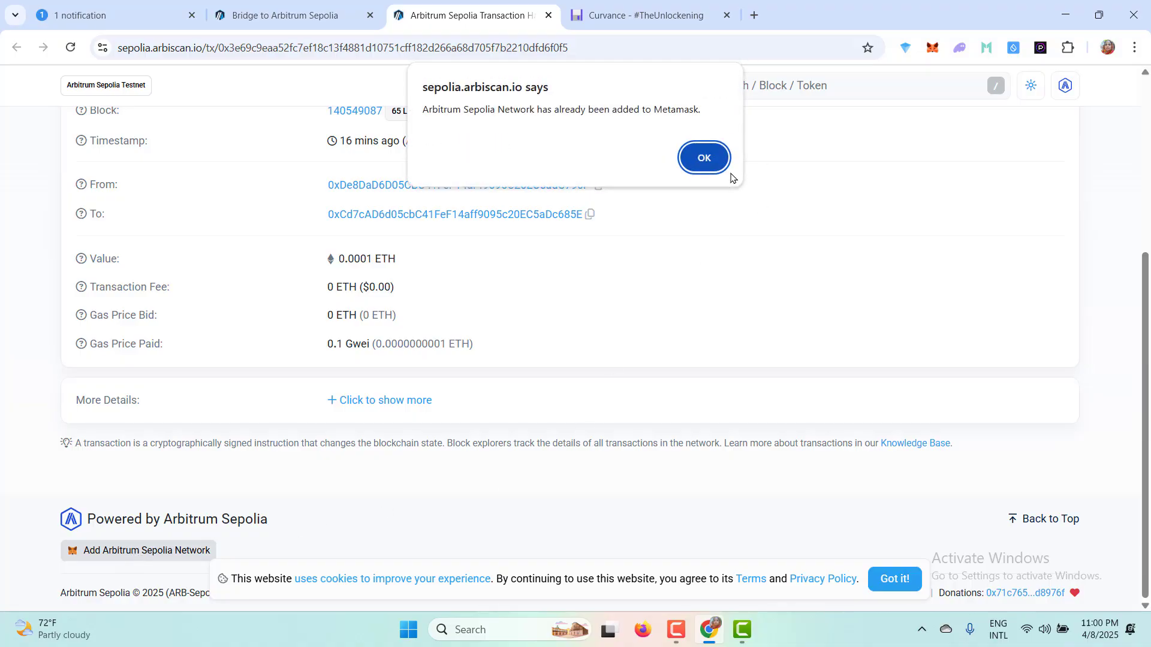
click(702, 158)
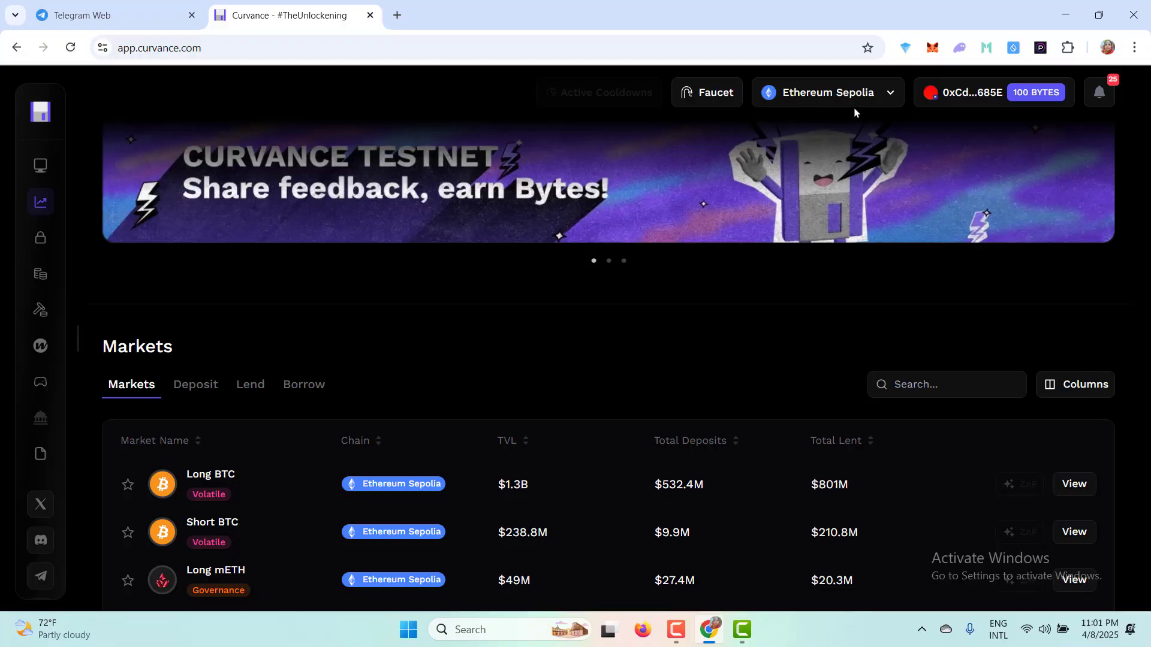
Switch Curvance's network to Arbitrum Sepolia and open its task list in the notifications.
click(848, 92)
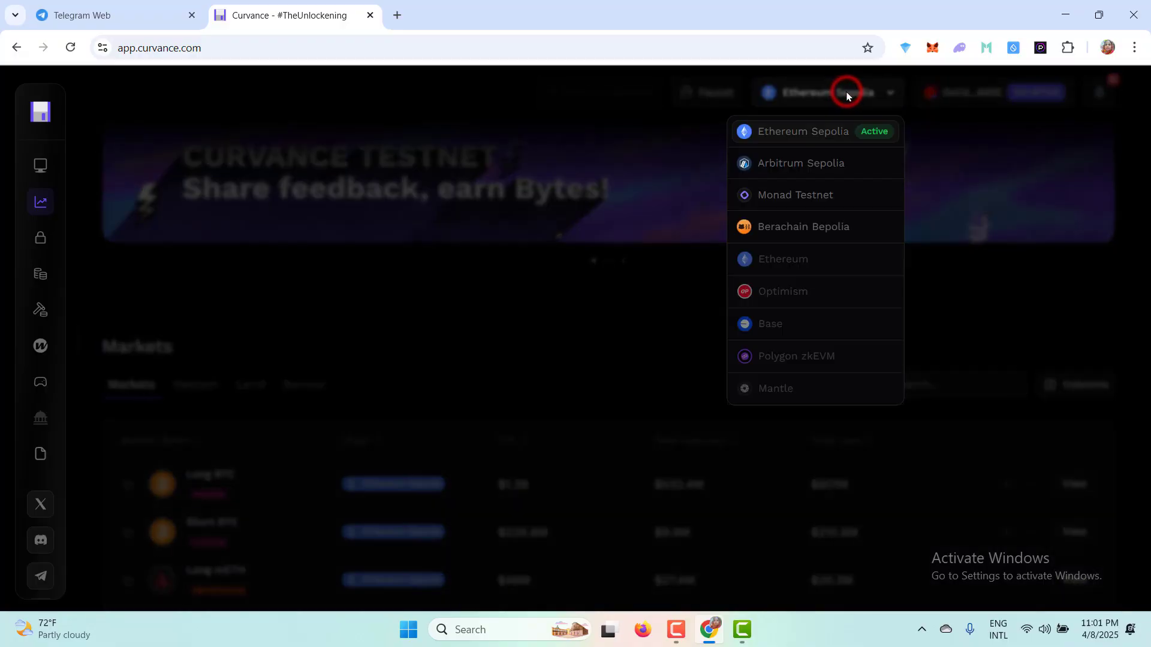
click(785, 168)
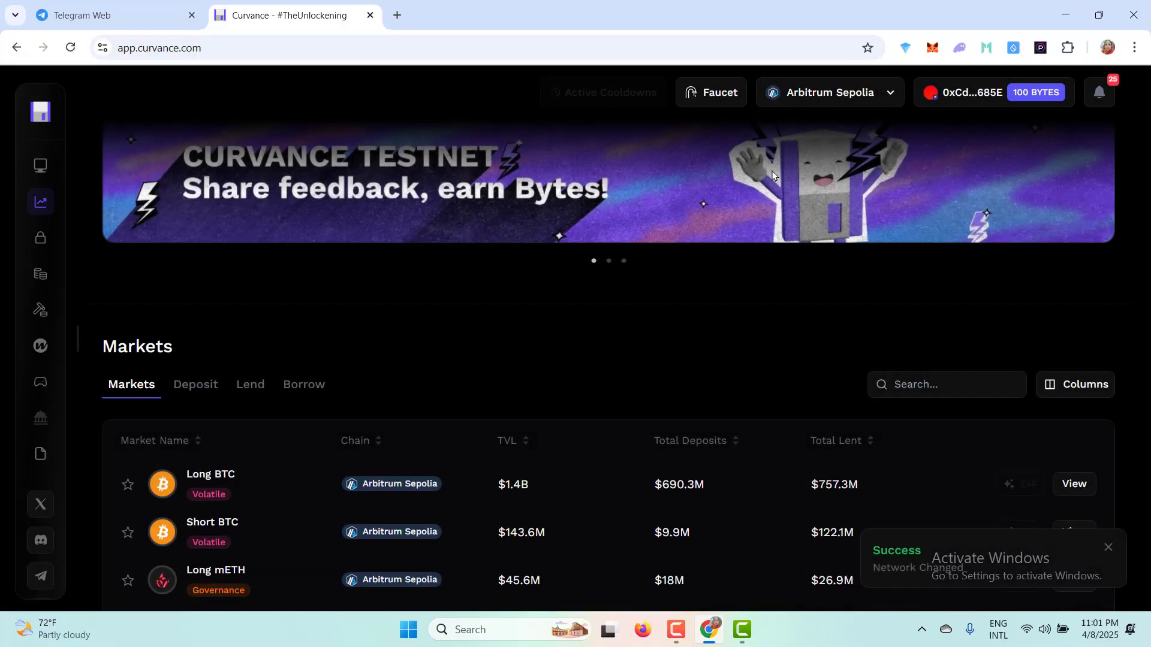
click(1099, 93)
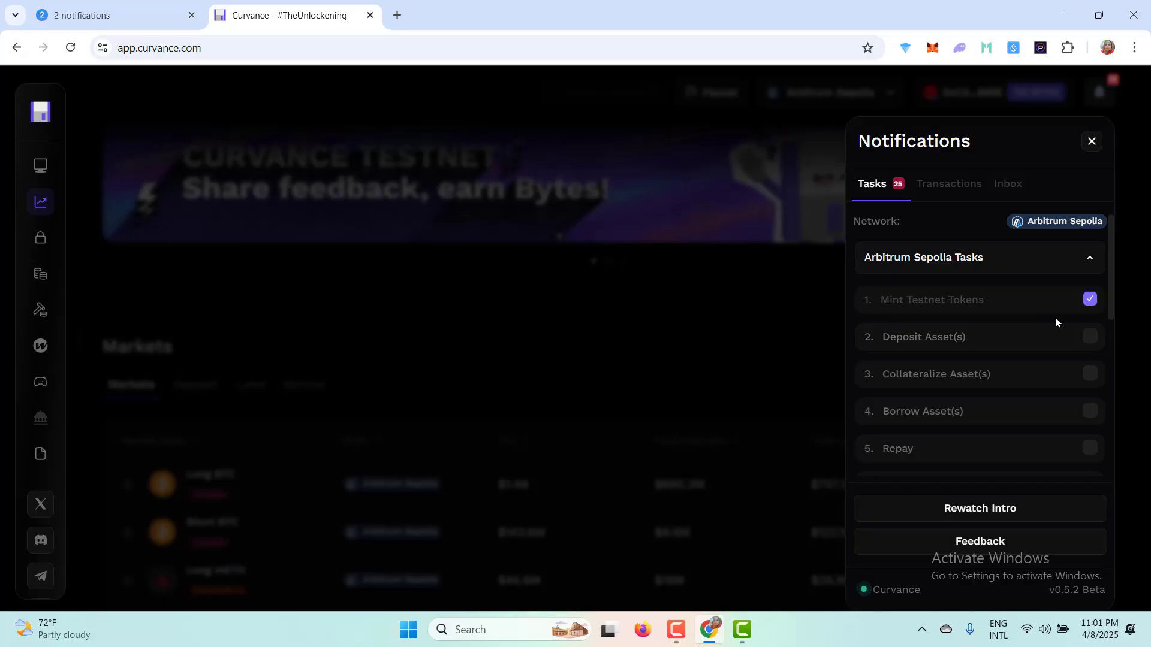
Check the token faucets on Arbitrum Sepolia, and open the feedback form from the task list.
click(764, 311)
click(715, 94)
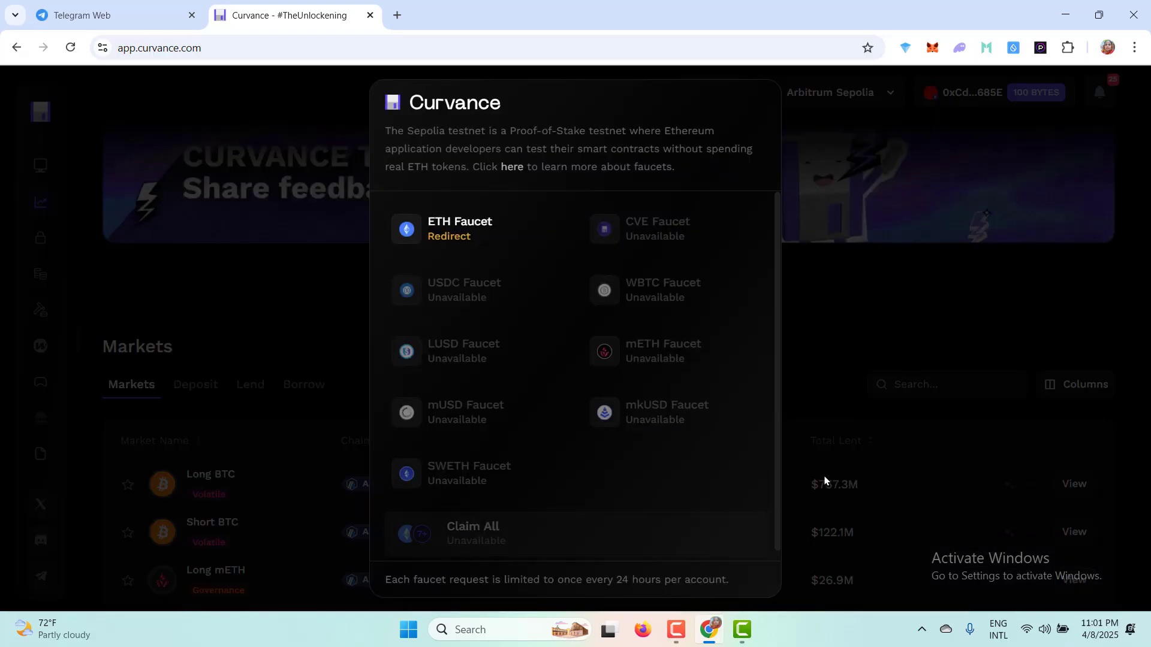
click(886, 412)
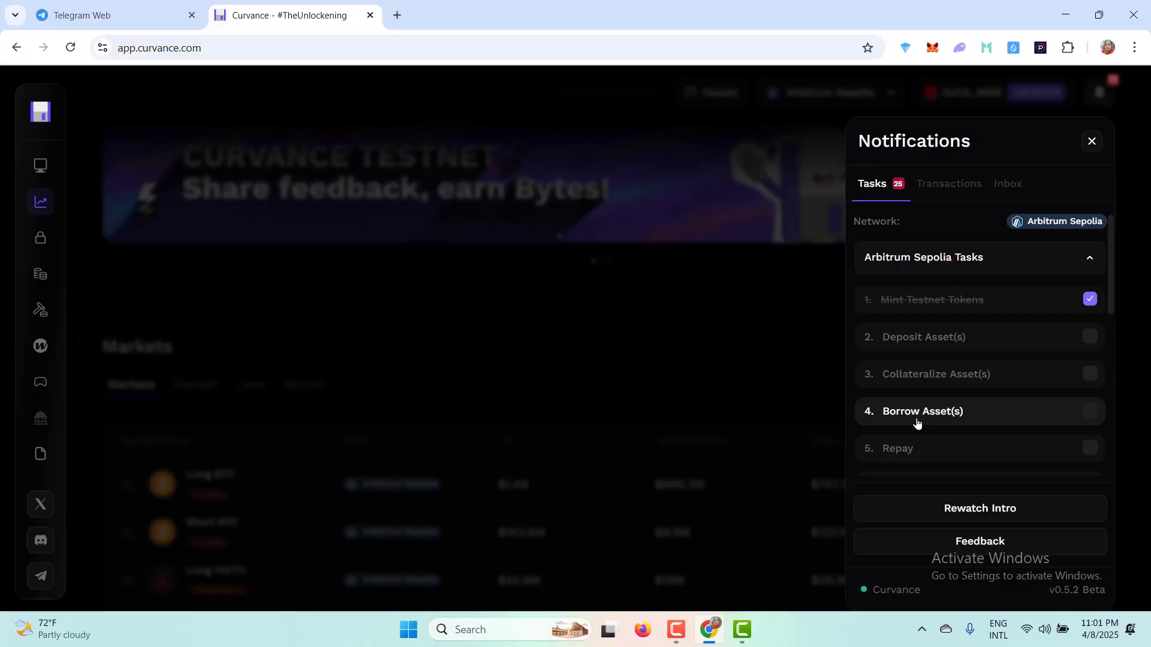
scroll(899, 437, down, 4)
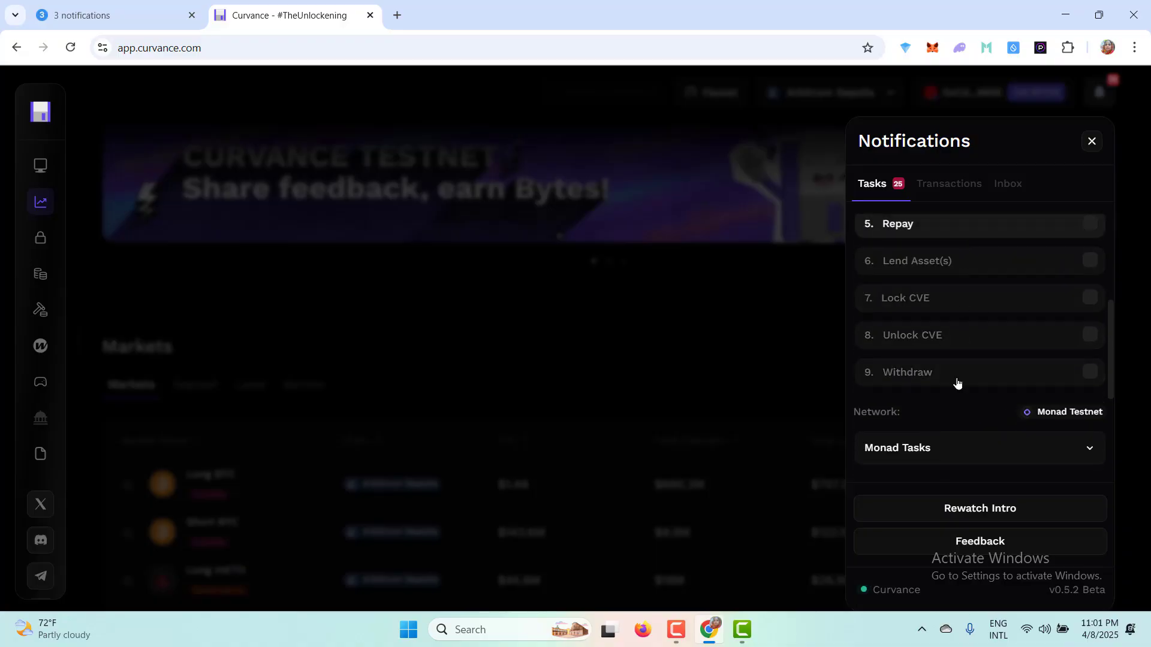
click(979, 536)
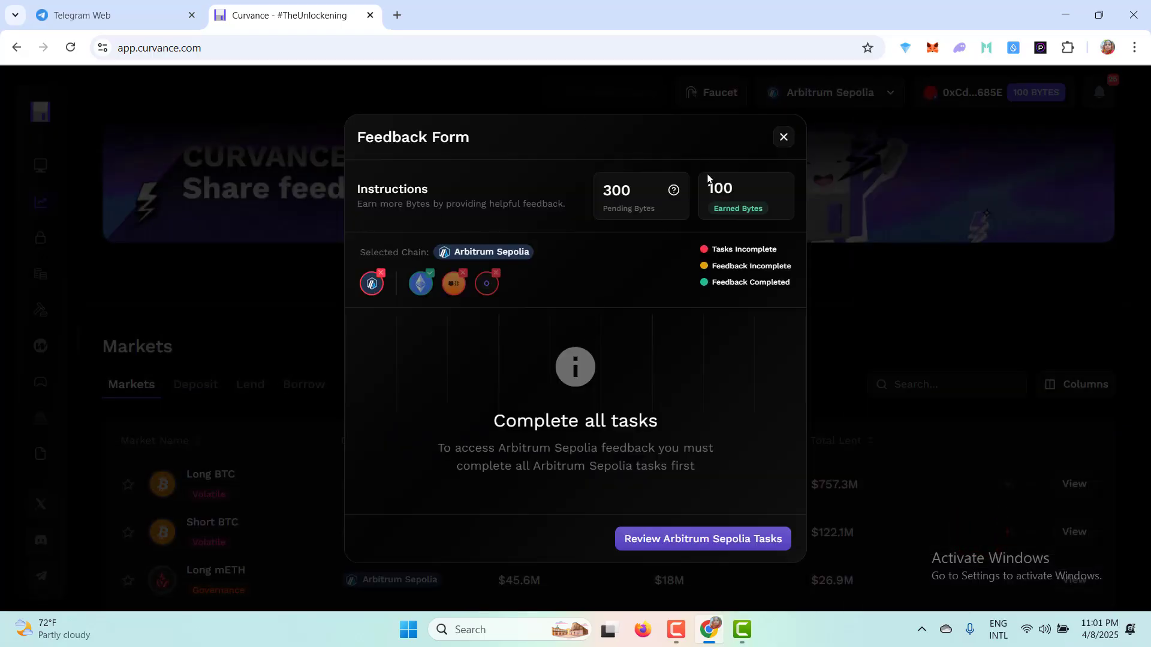
Close the feedback form, switch Curvance to Monad Testnet and check that network's task list.
click(783, 137)
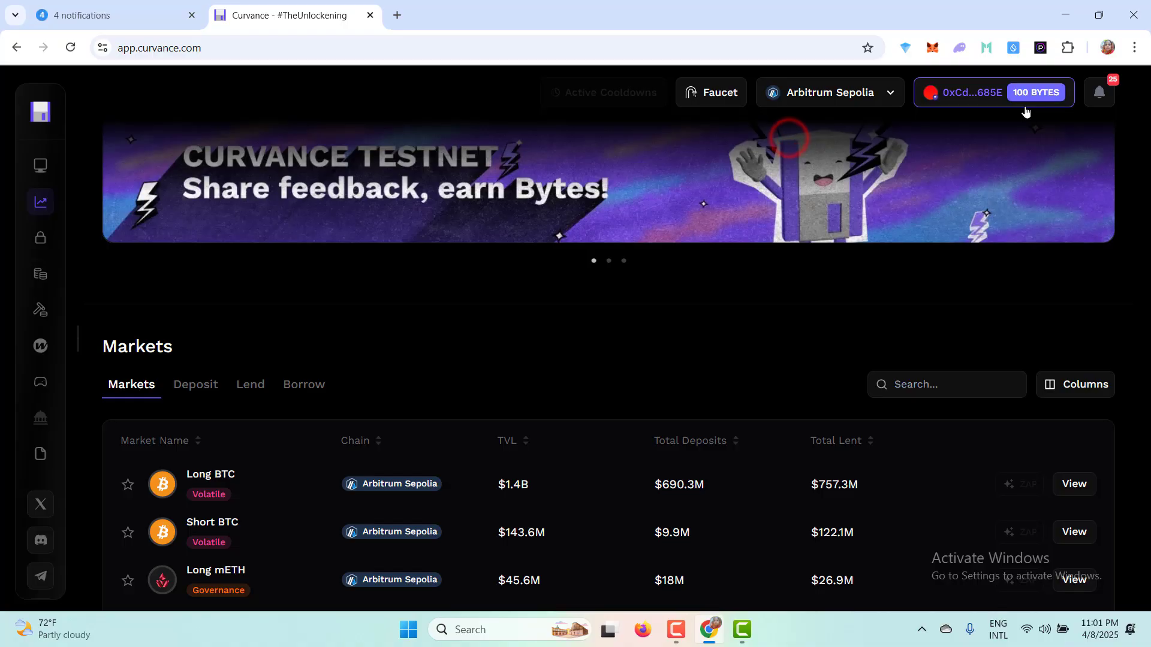
click(863, 96)
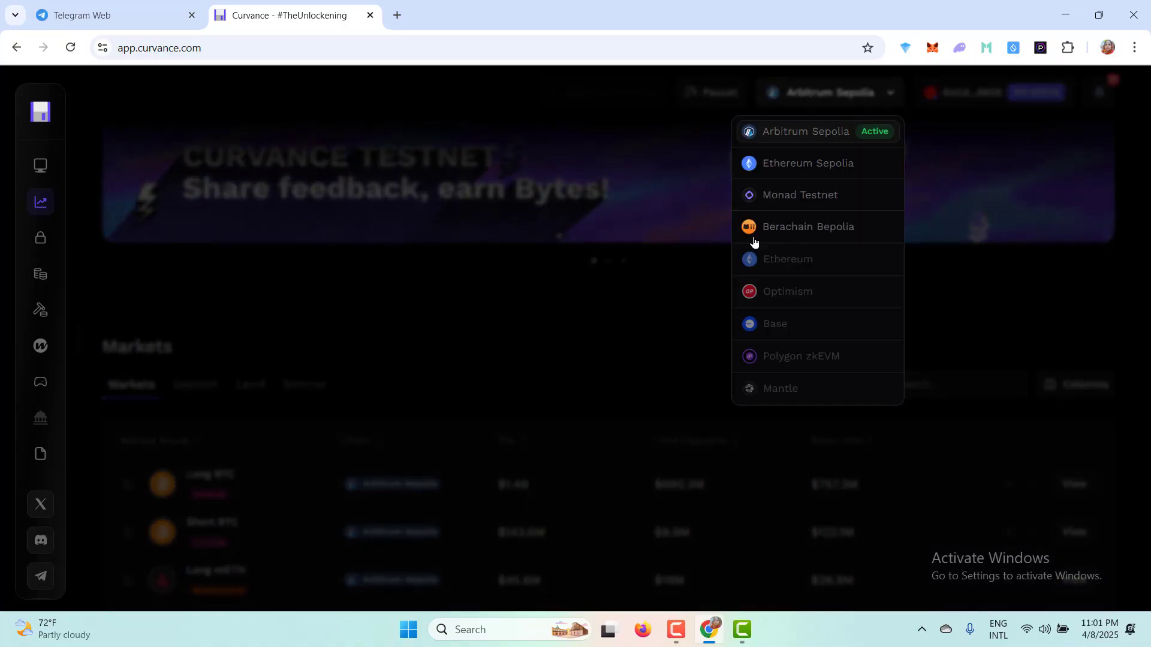
click(788, 191)
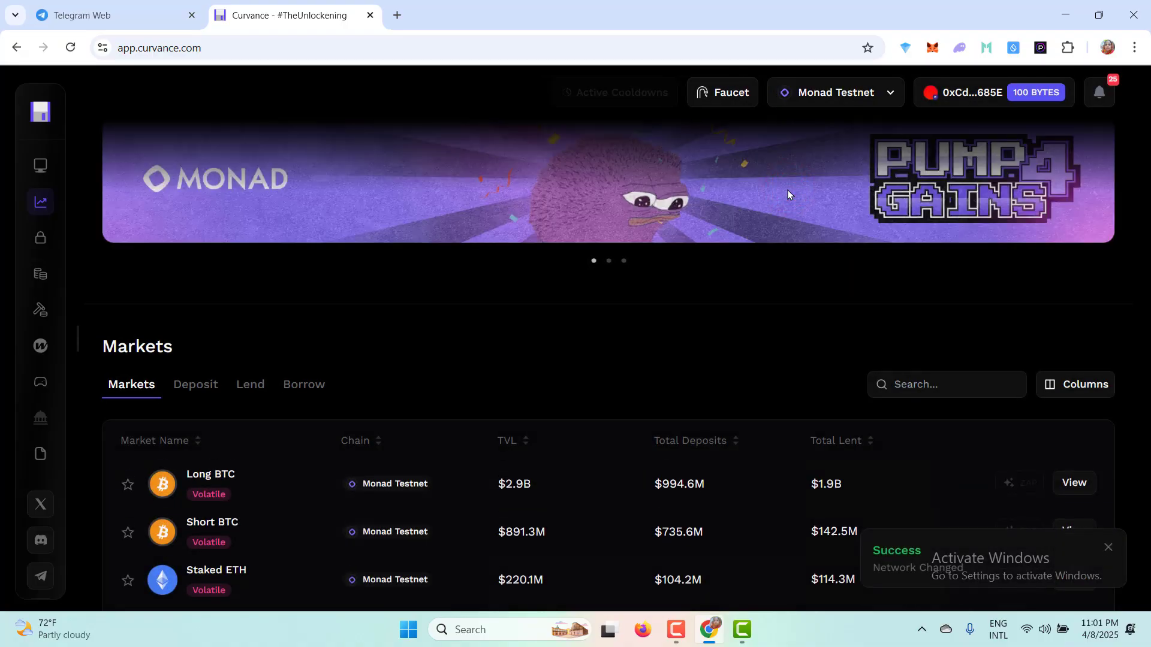
click(1097, 94)
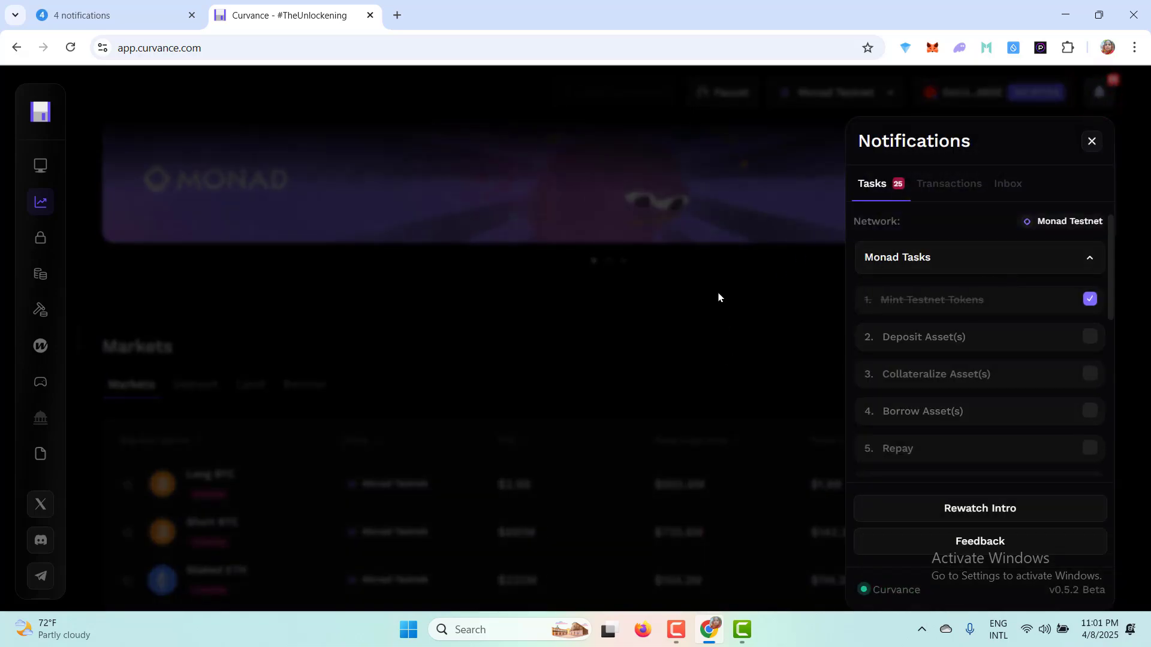
click(738, 327)
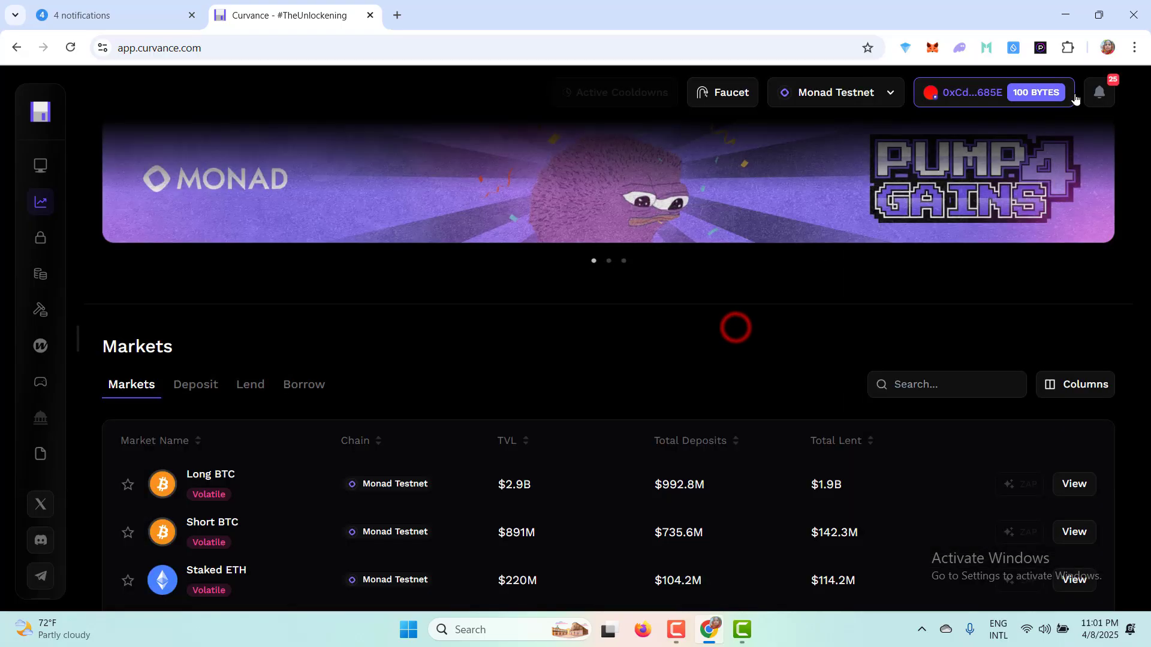
Switch Curvance to Berachain Bepolia, approve adding the network to MetaMask, and check the wallet's BERA balance.
click(840, 93)
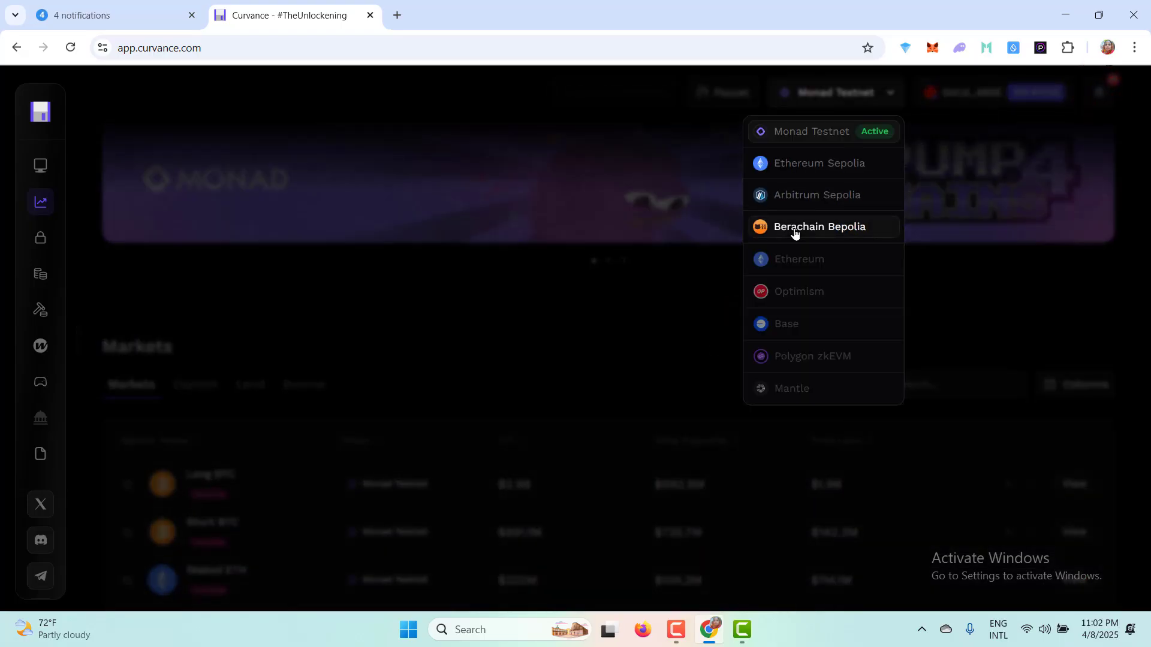
click(796, 229)
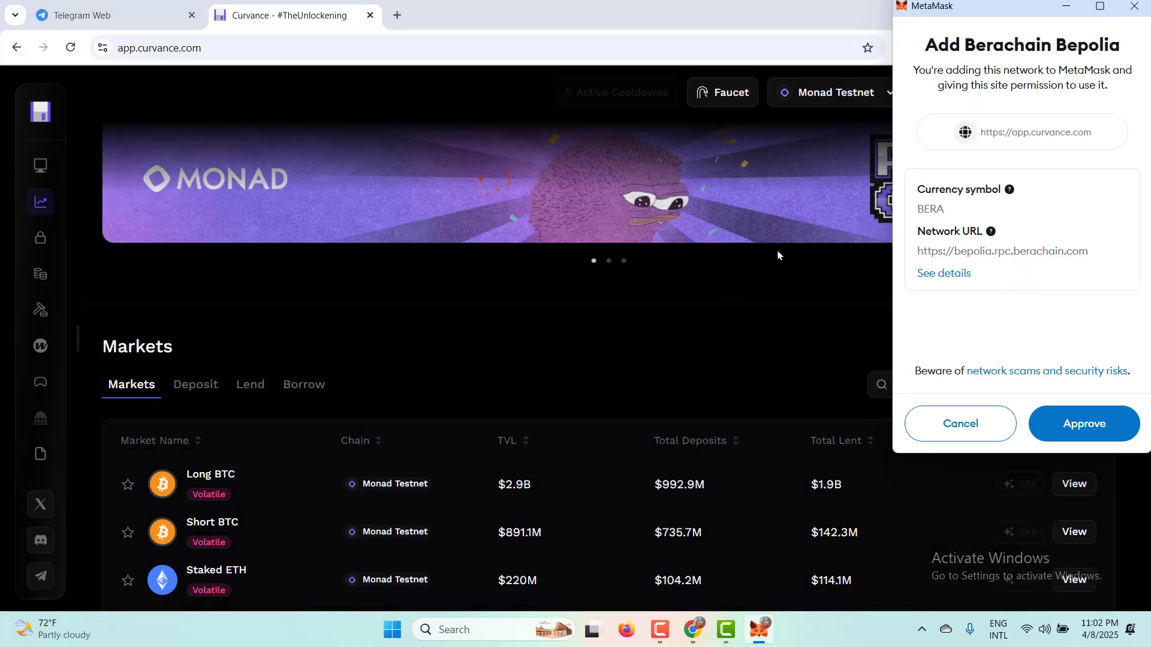
click(1101, 423)
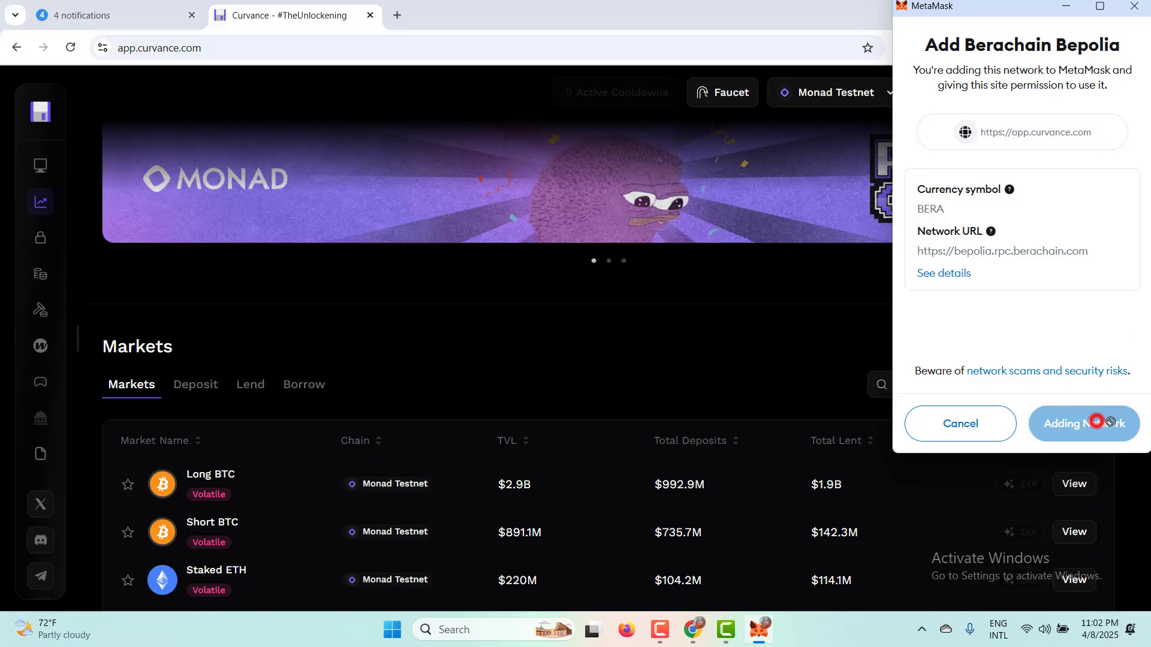
click(933, 47)
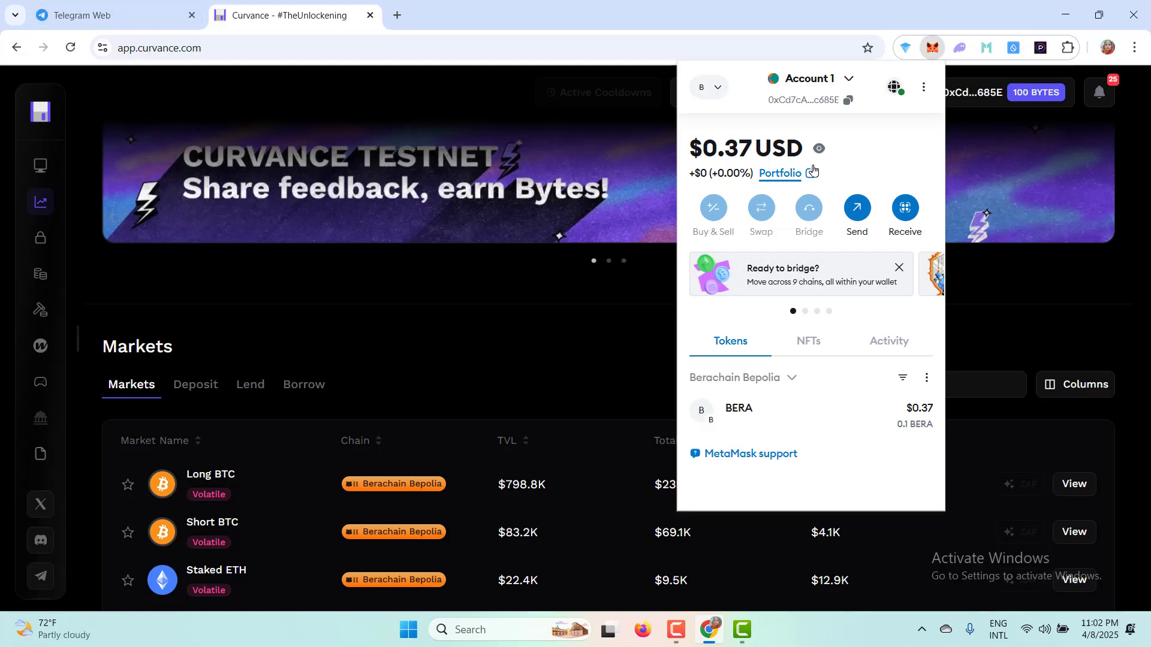
From the Berachain task list, start Mint Testnet Tokens and claim all available faucets.
click(1099, 91)
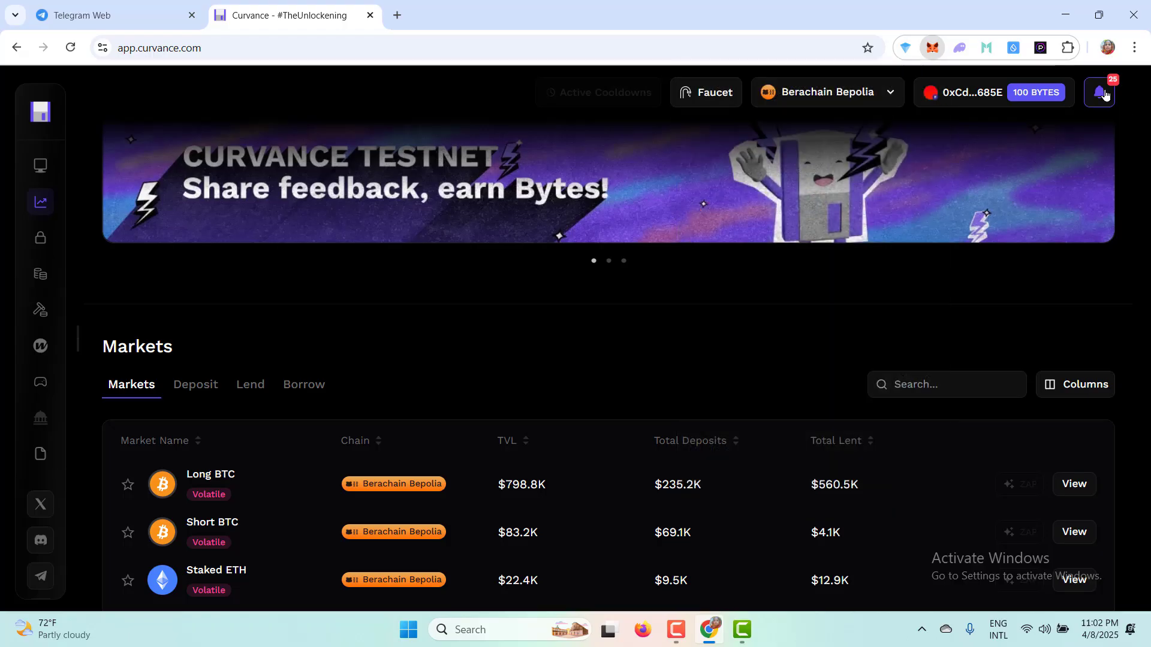
click(914, 301)
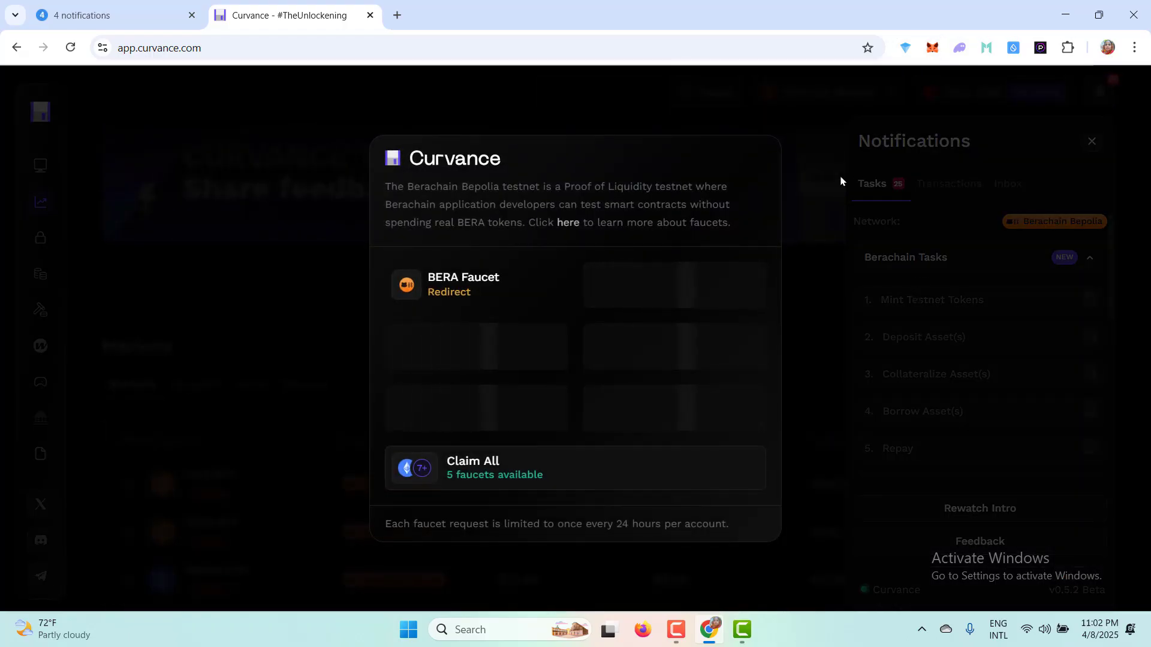
click(490, 468)
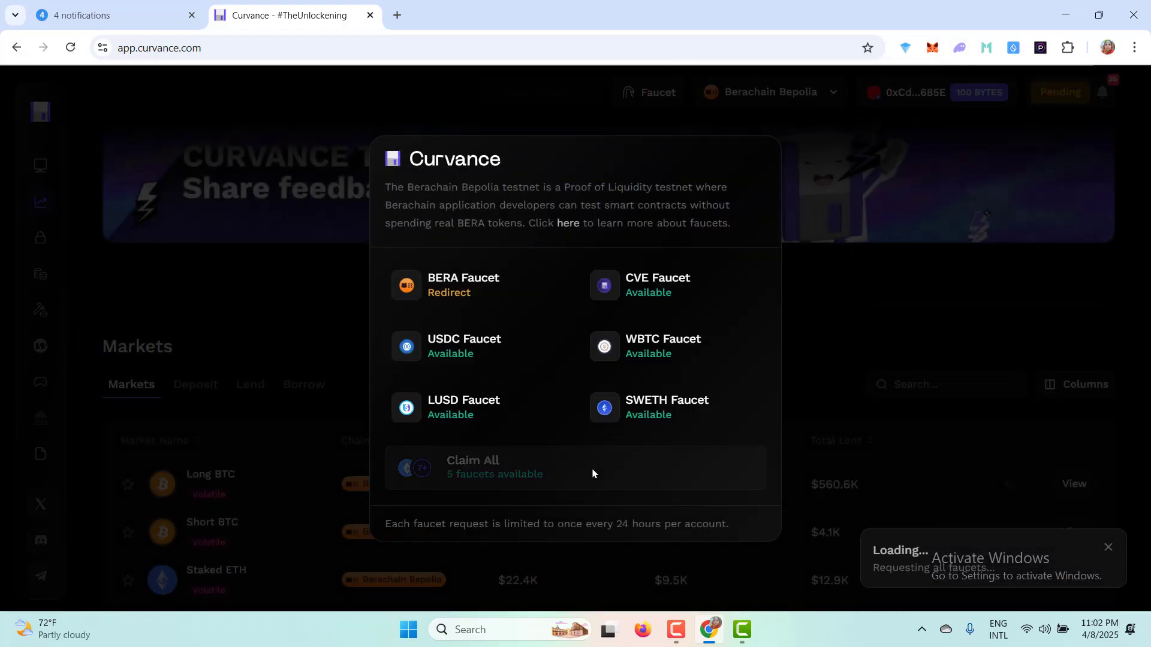
click(807, 438)
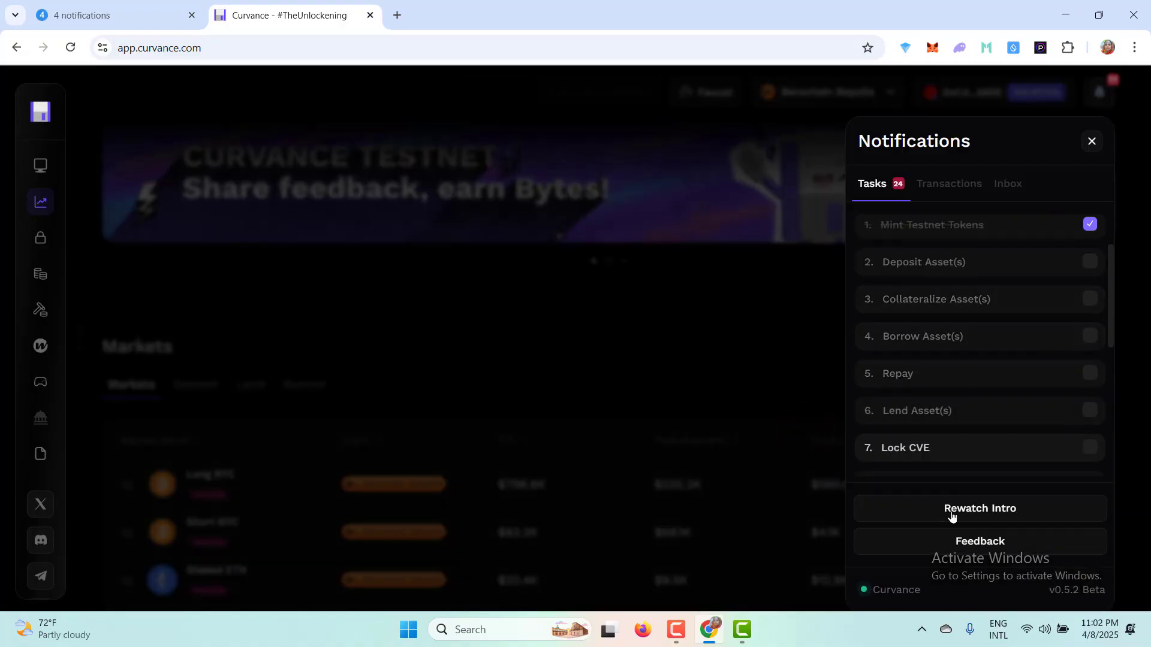
click(1098, 88)
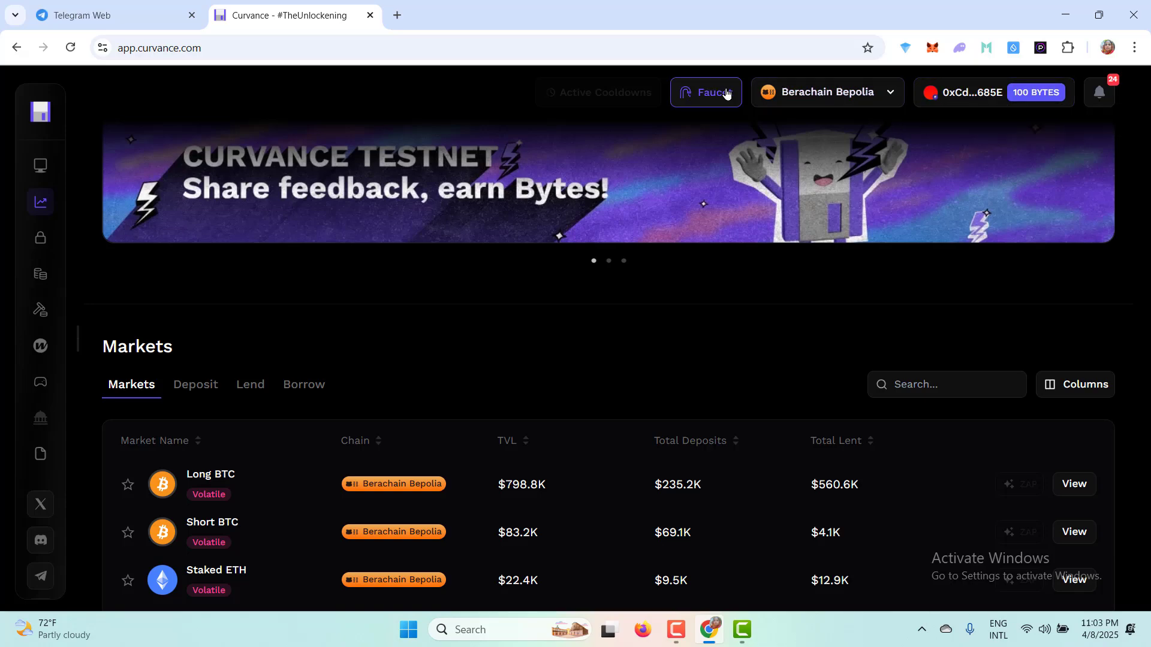
Review the Bytes and rank figures on the dashboard, and examine the leaderboard of top performers.
mouse_move(1023, 104)
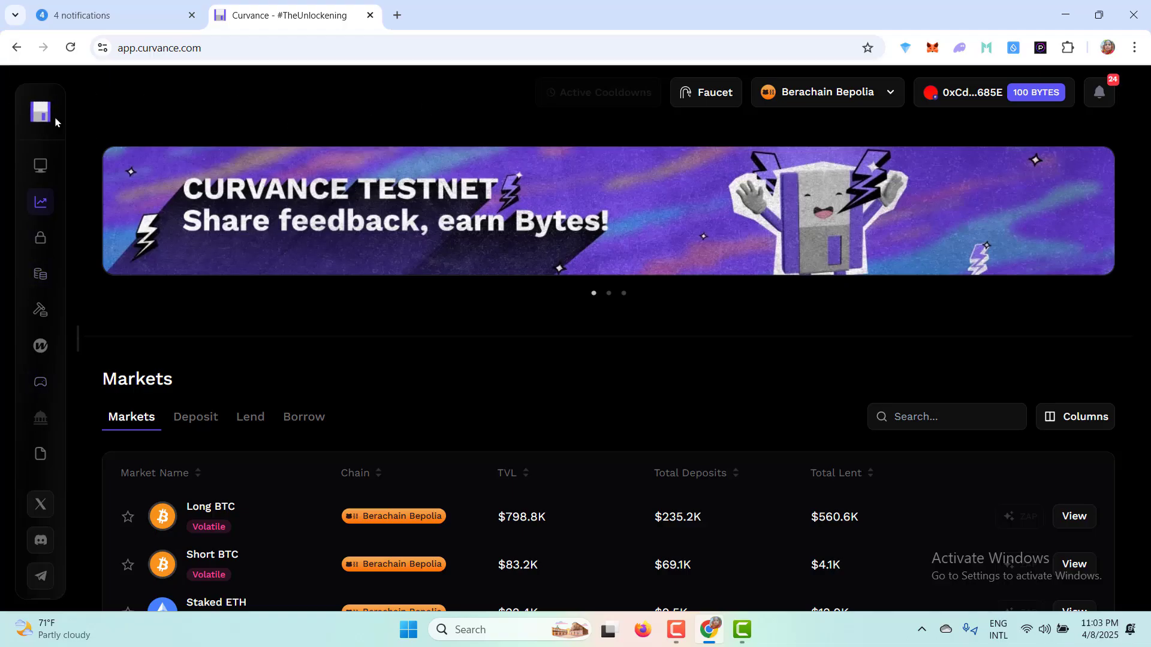
click(30, 119)
click(40, 167)
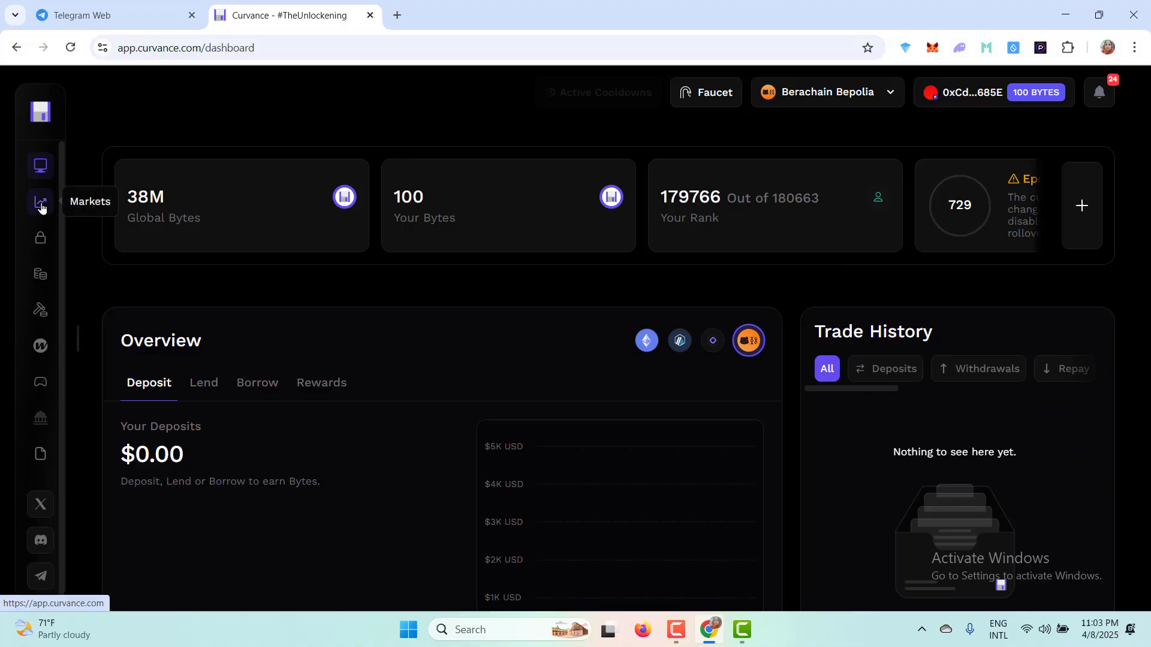
click(40, 275)
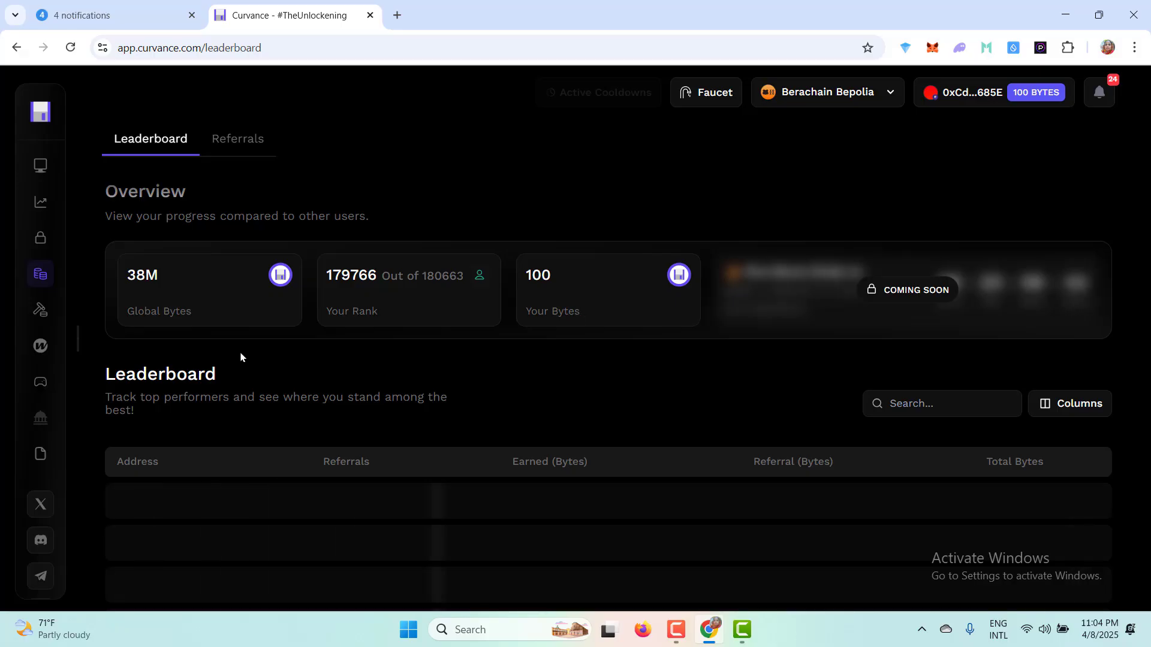
scroll(384, 390, down, 1)
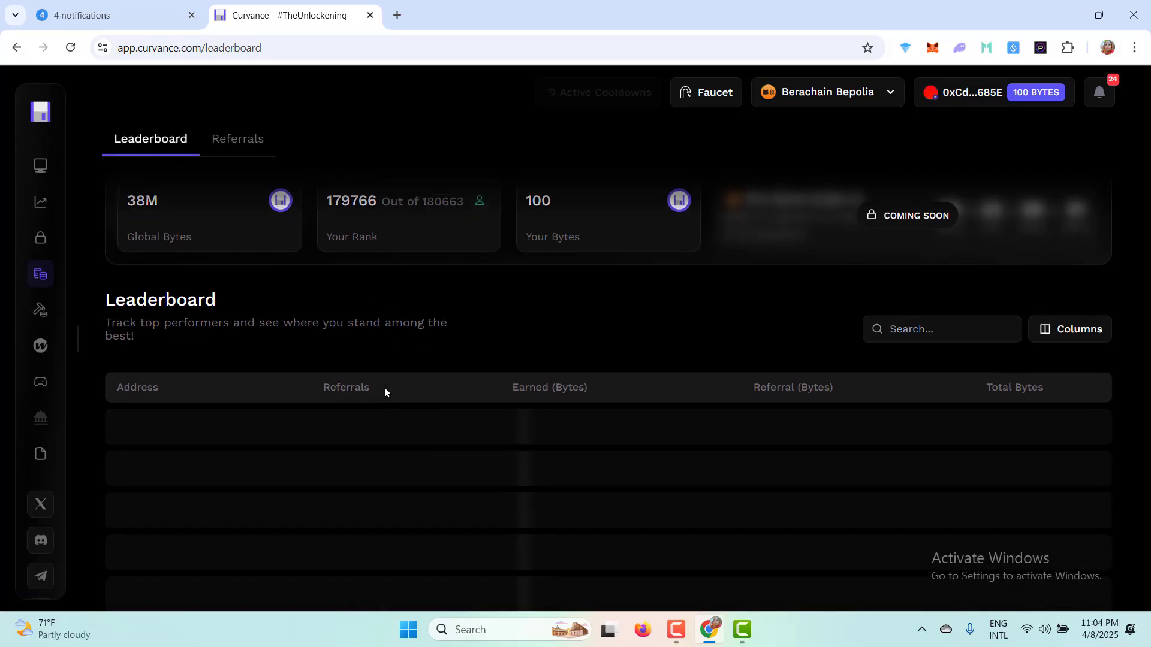
scroll(357, 471, down, 1)
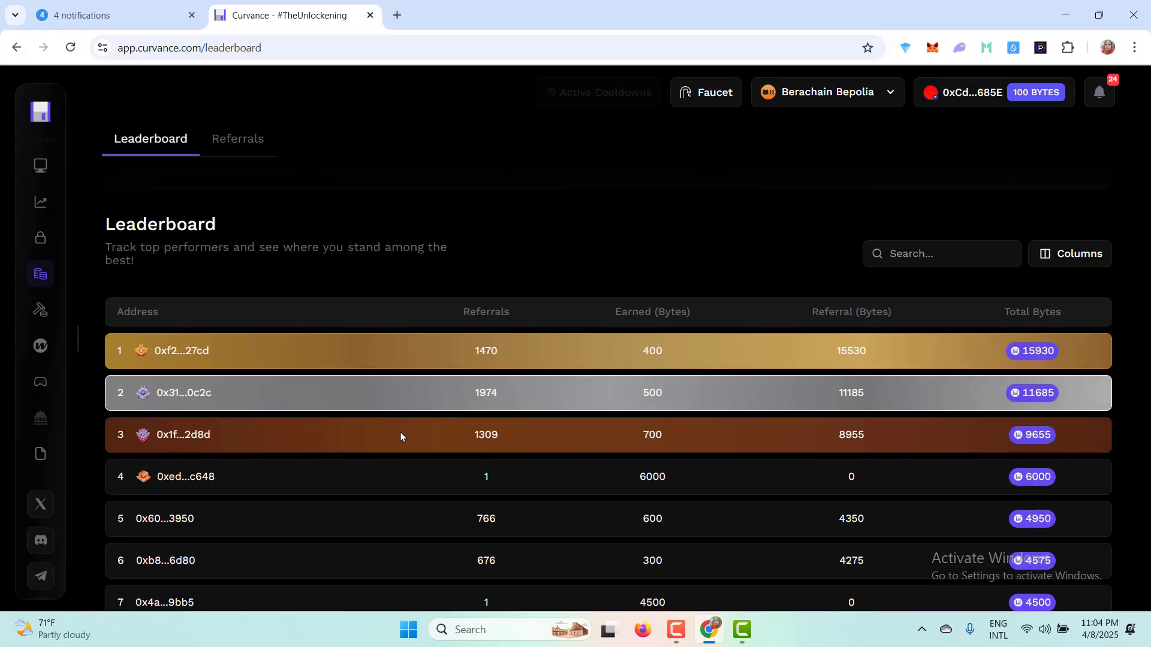
scroll(401, 437, up, 2)
Look through the referrals page and return to the dashboard.
click(236, 144)
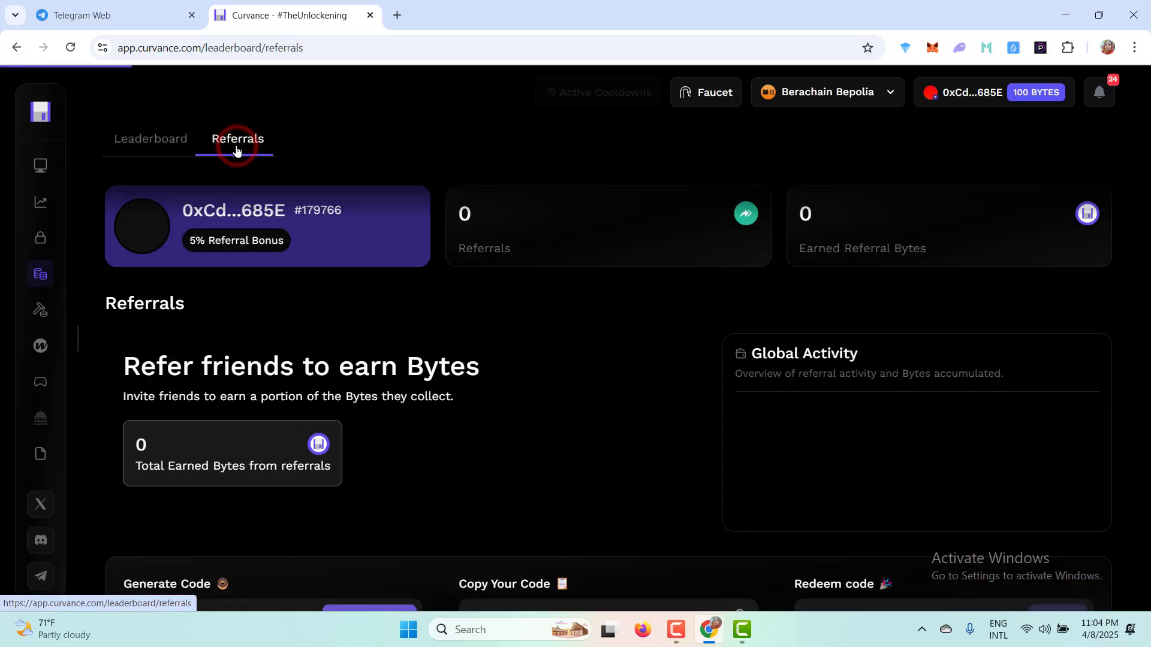
scroll(533, 388, down, 3)
scroll(240, 207, up, 3)
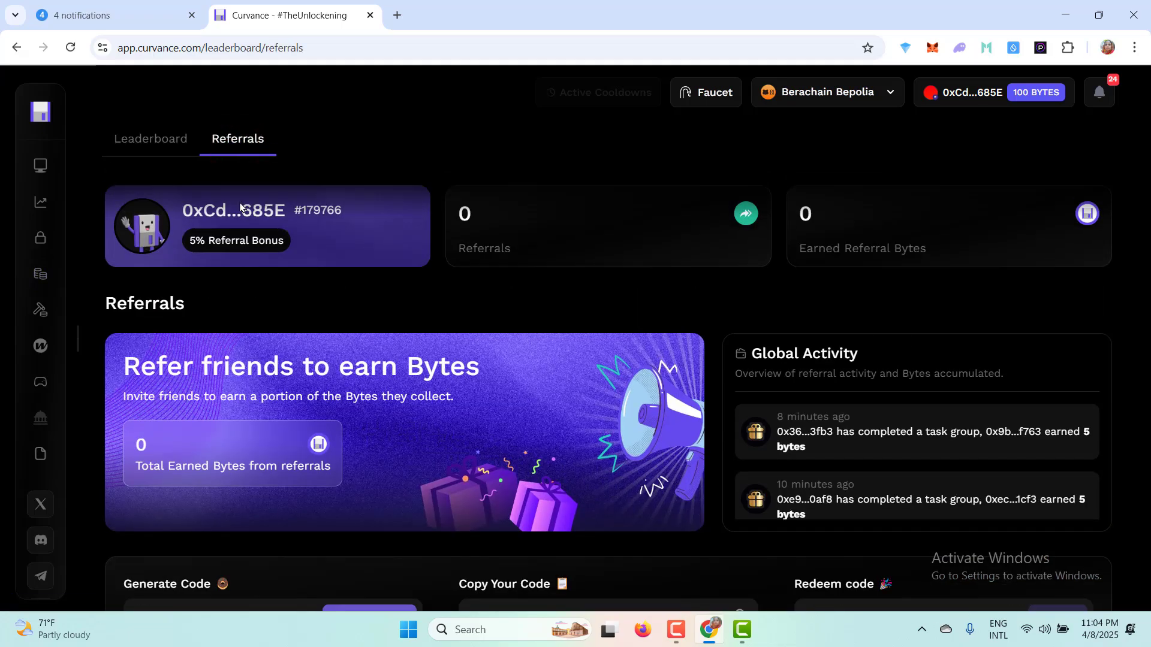
click(40, 165)
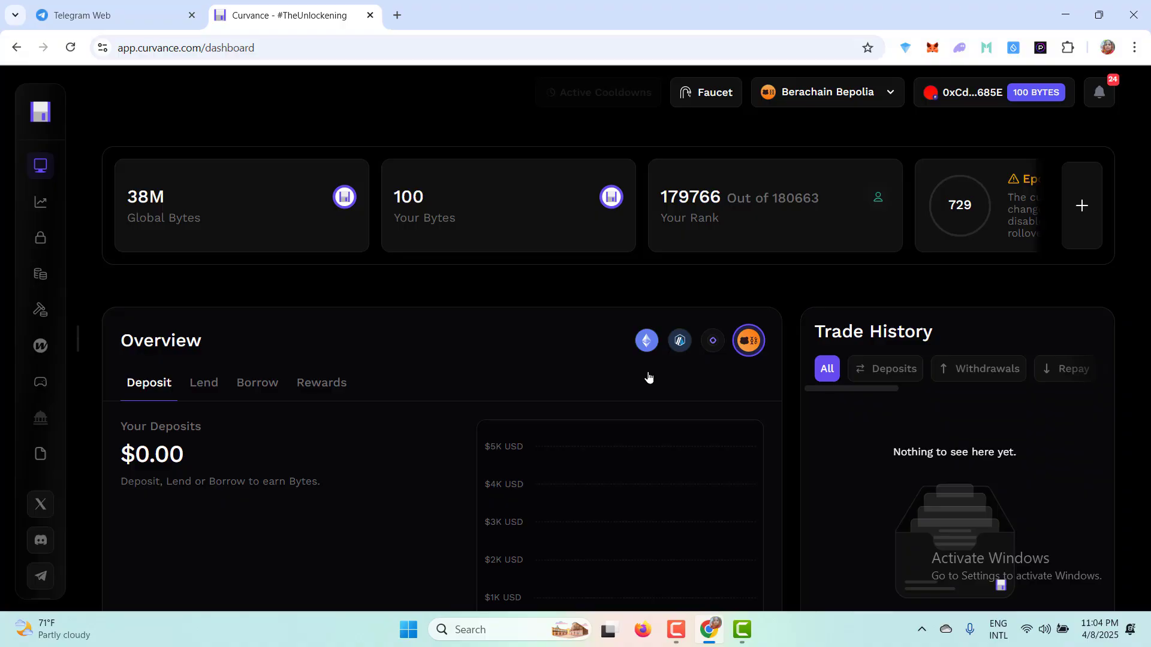
Check the Berachain task list, the available networks and the status of the Berachain Bepolia faucets.
click(1099, 91)
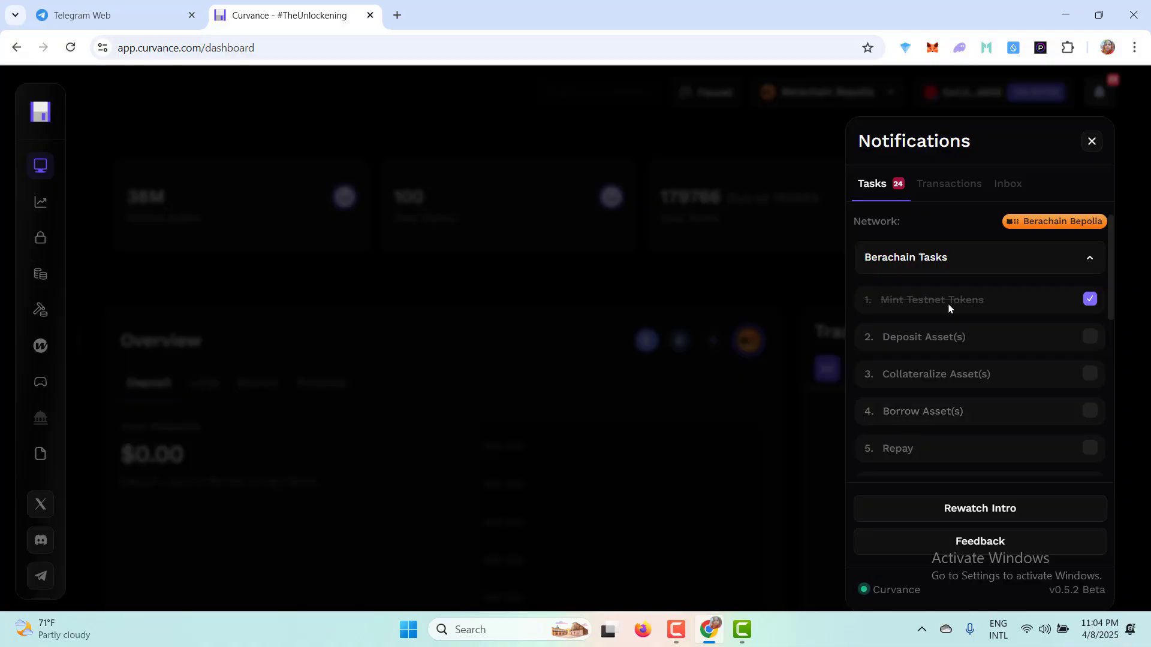
click(1097, 142)
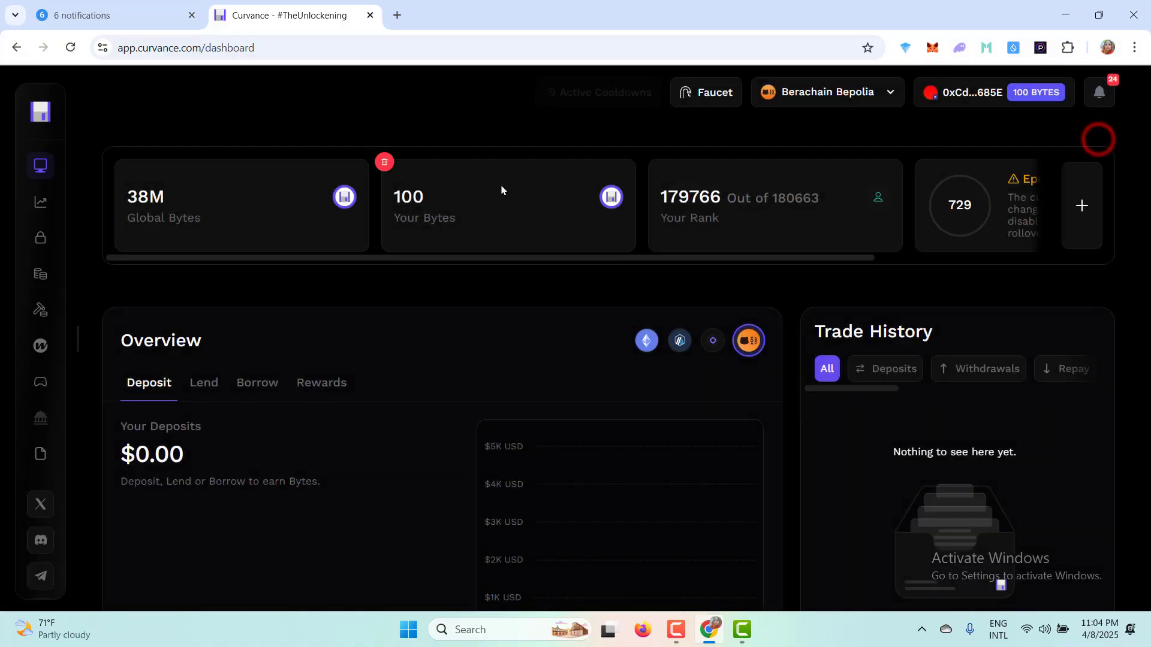
click(863, 93)
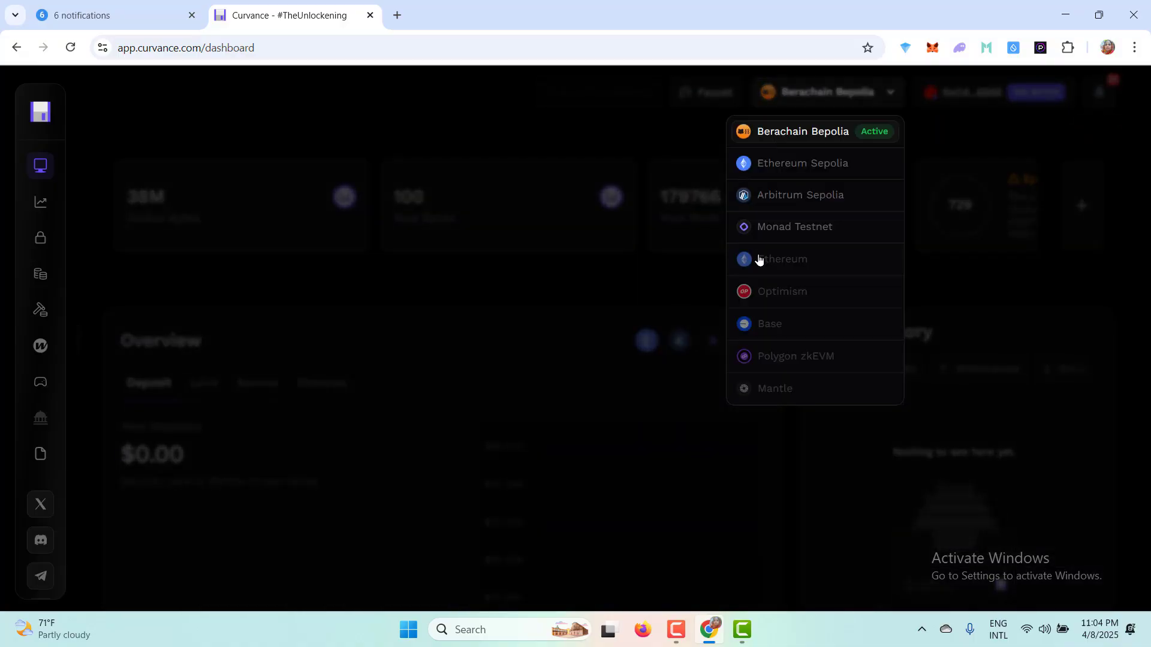
click(629, 90)
click(719, 94)
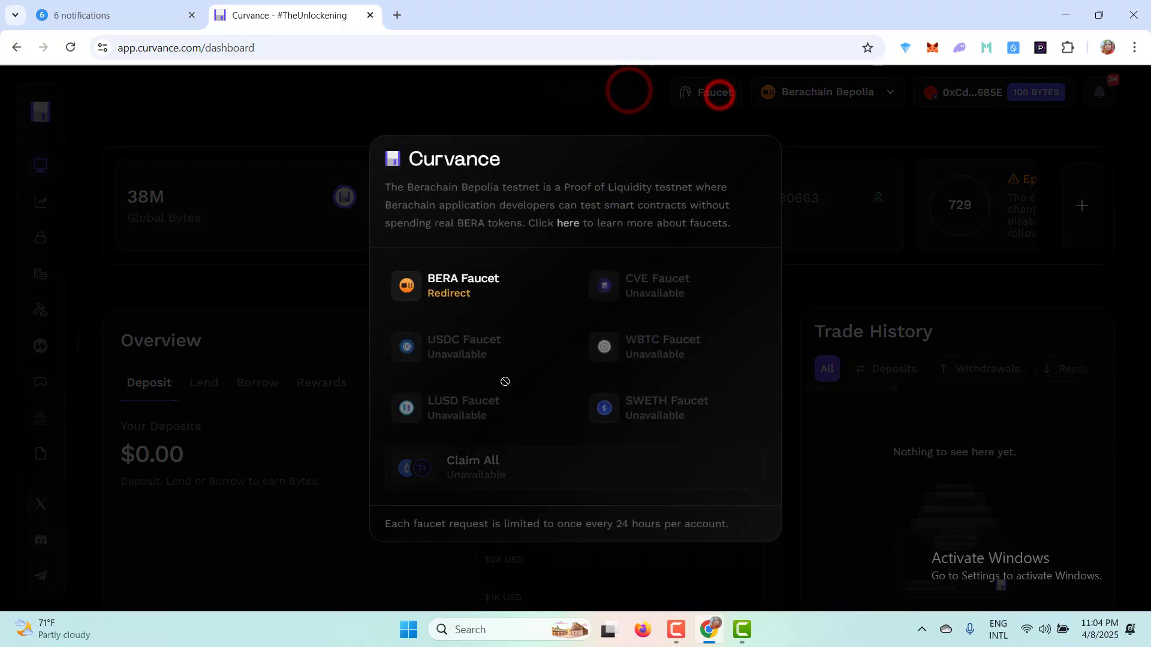
click(325, 154)
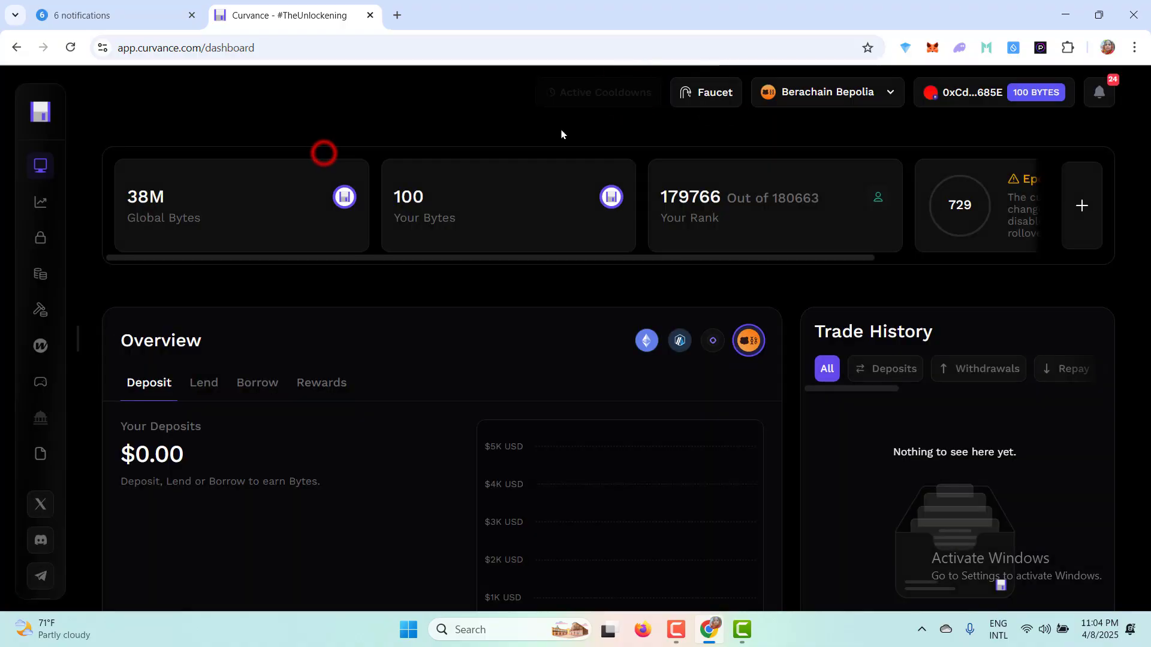
Review the remaining Berachain tasks in the notifications and recheck the faucet window.
click(813, 94)
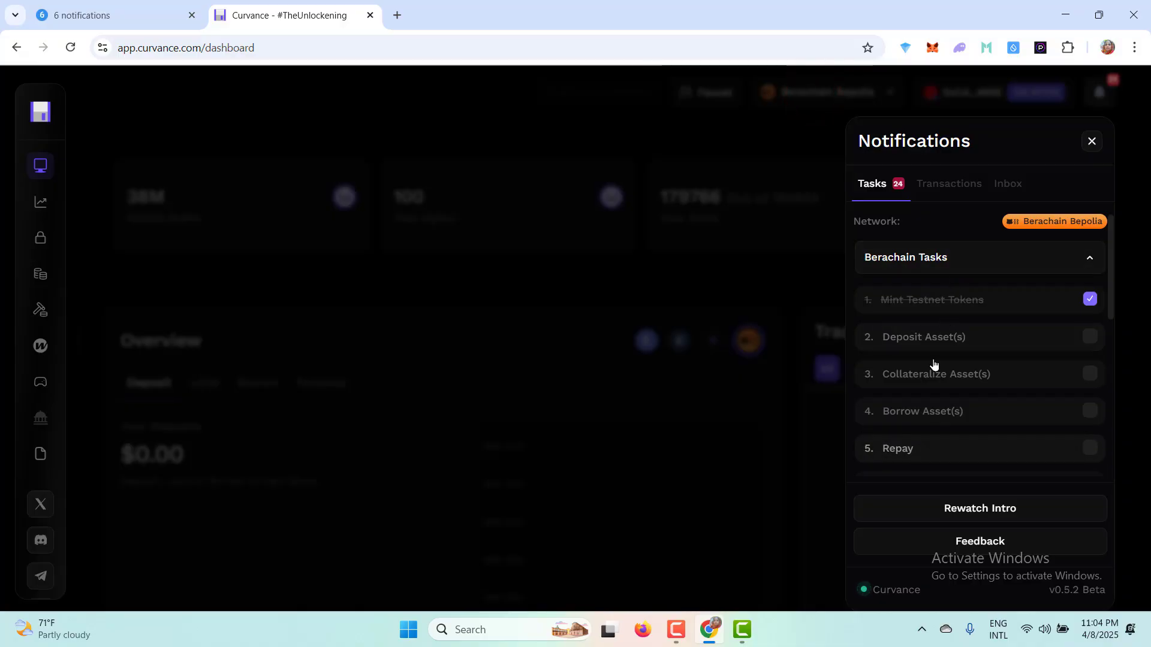
click(736, 140)
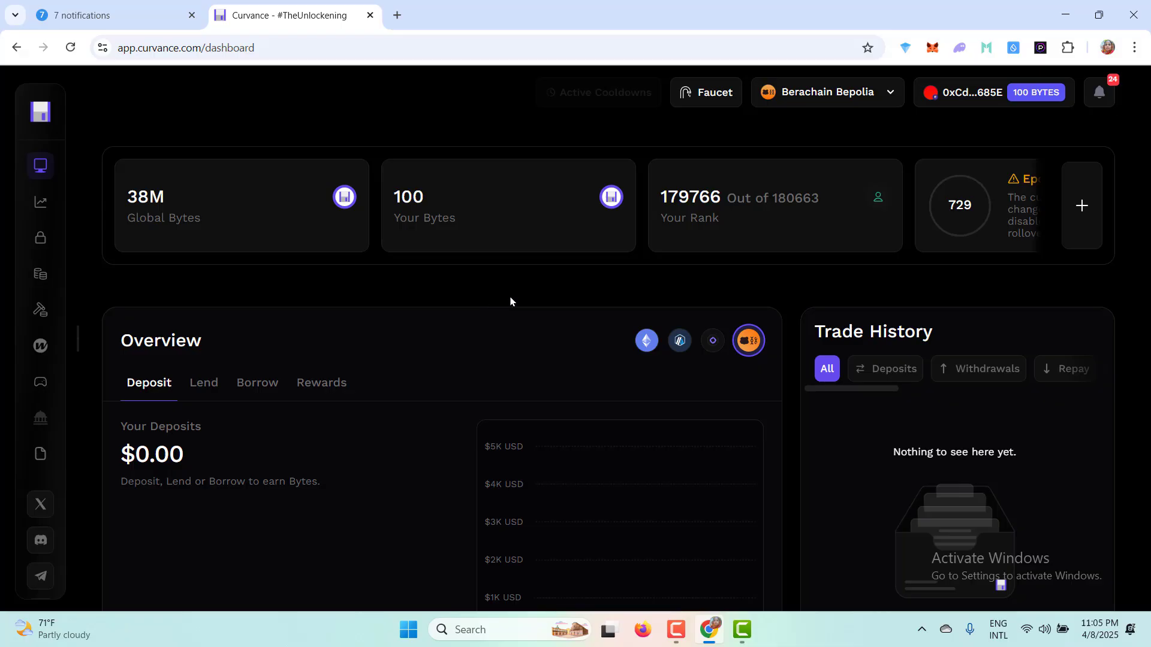
click(1099, 93)
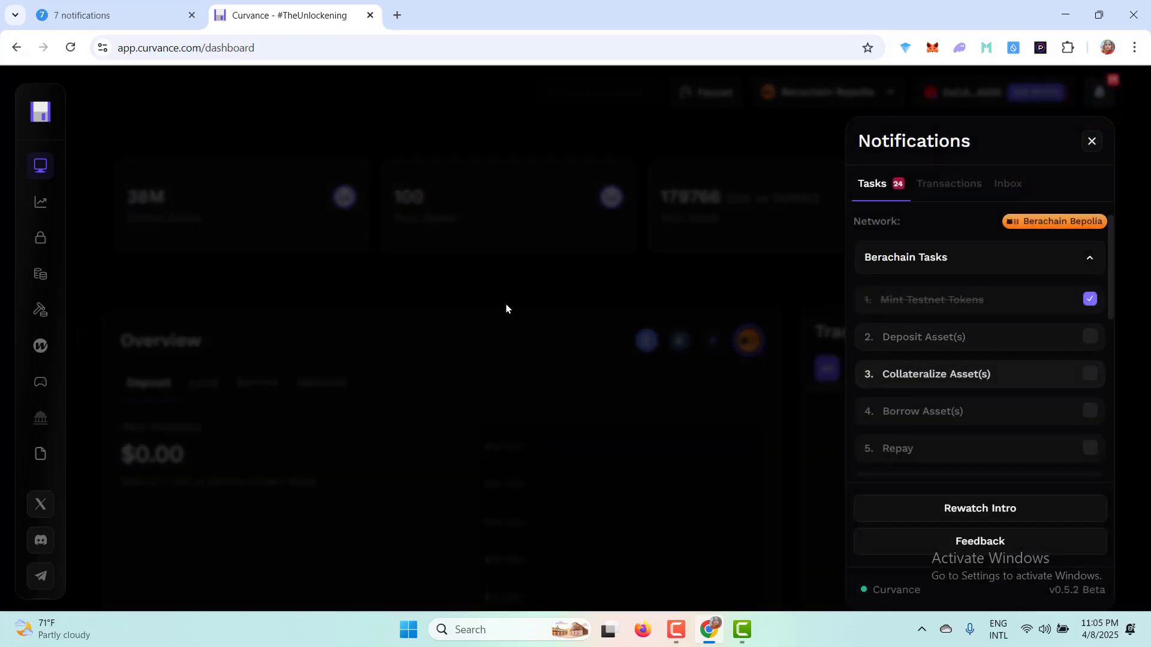
click(609, 288)
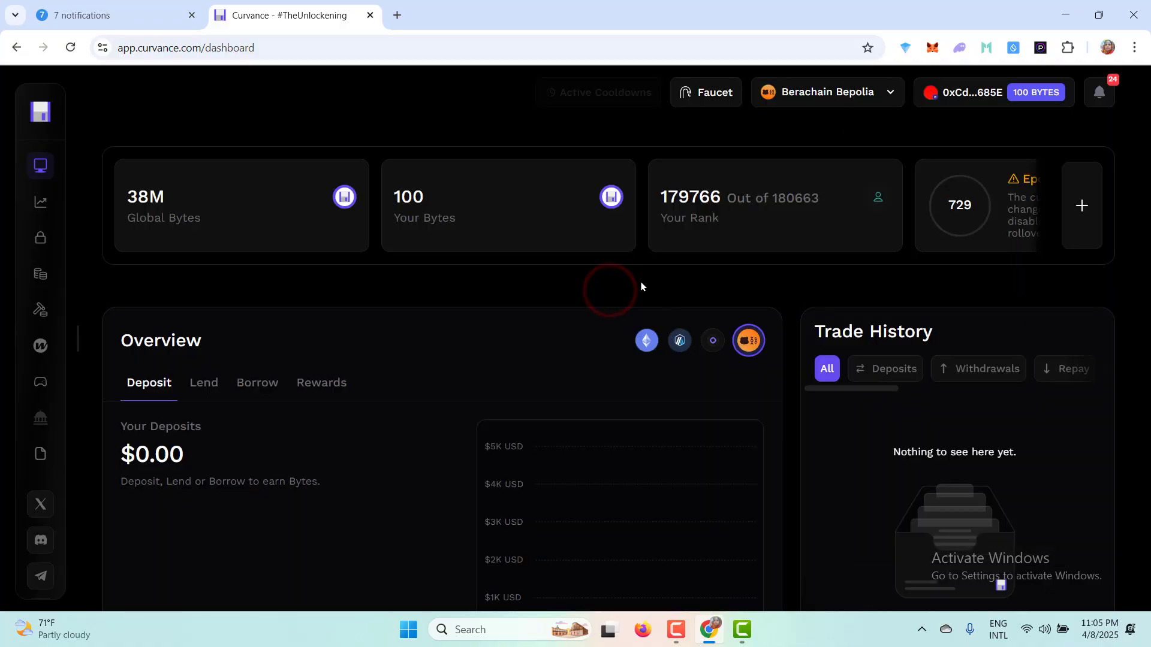
click(713, 93)
click(268, 288)
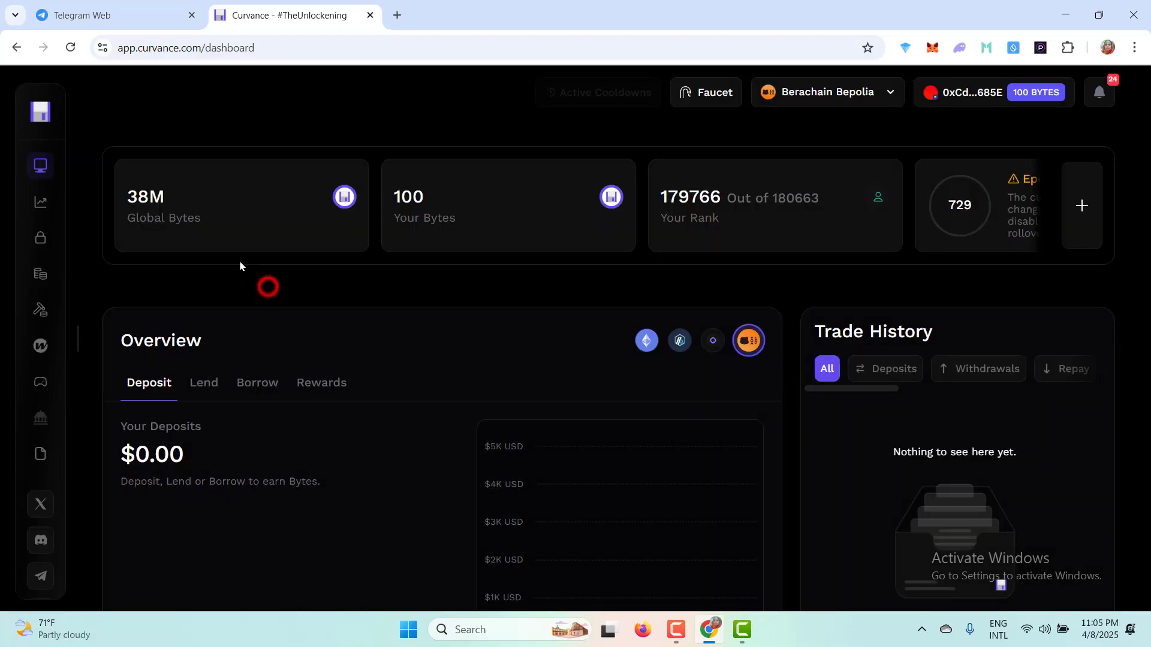
Visit the leaderboard and CVE lock pages, and view the assets available for deposit in the Berachain Bepolia markets.
click(40, 271)
click(39, 239)
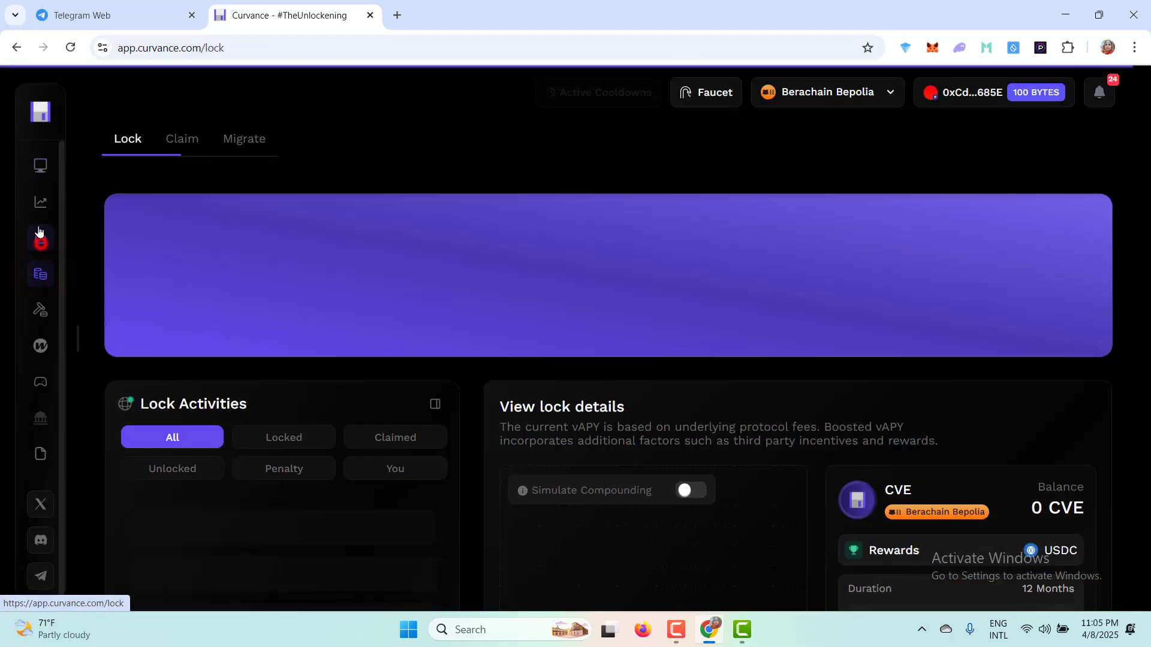
click(40, 202)
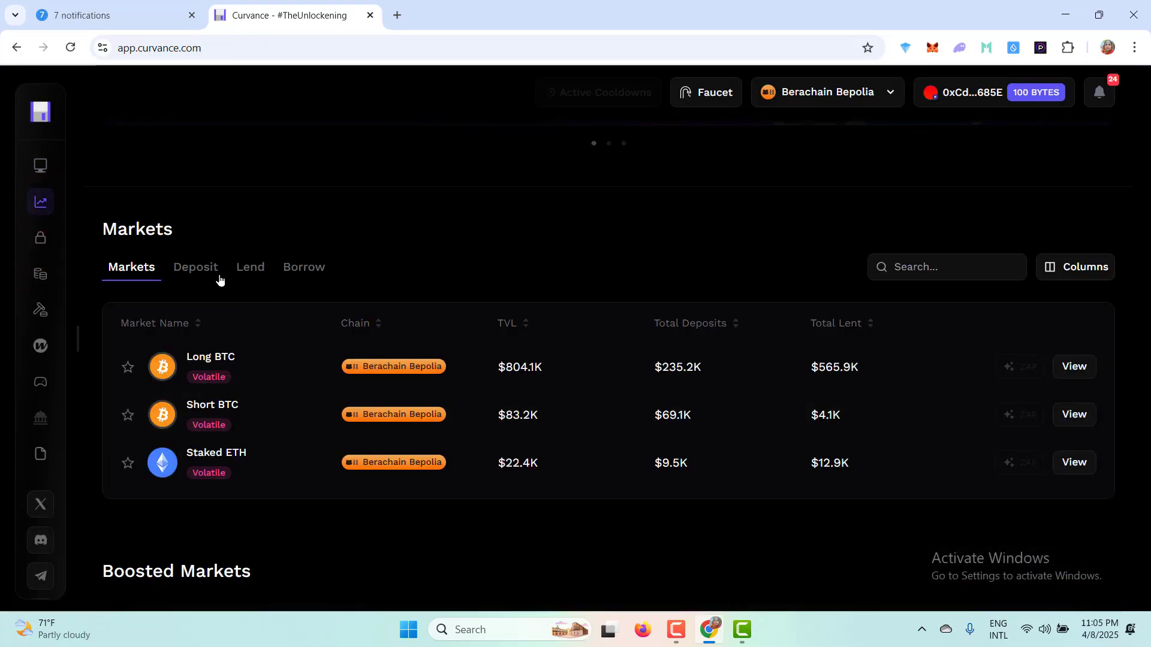
click(184, 266)
scroll(673, 270, down, 2)
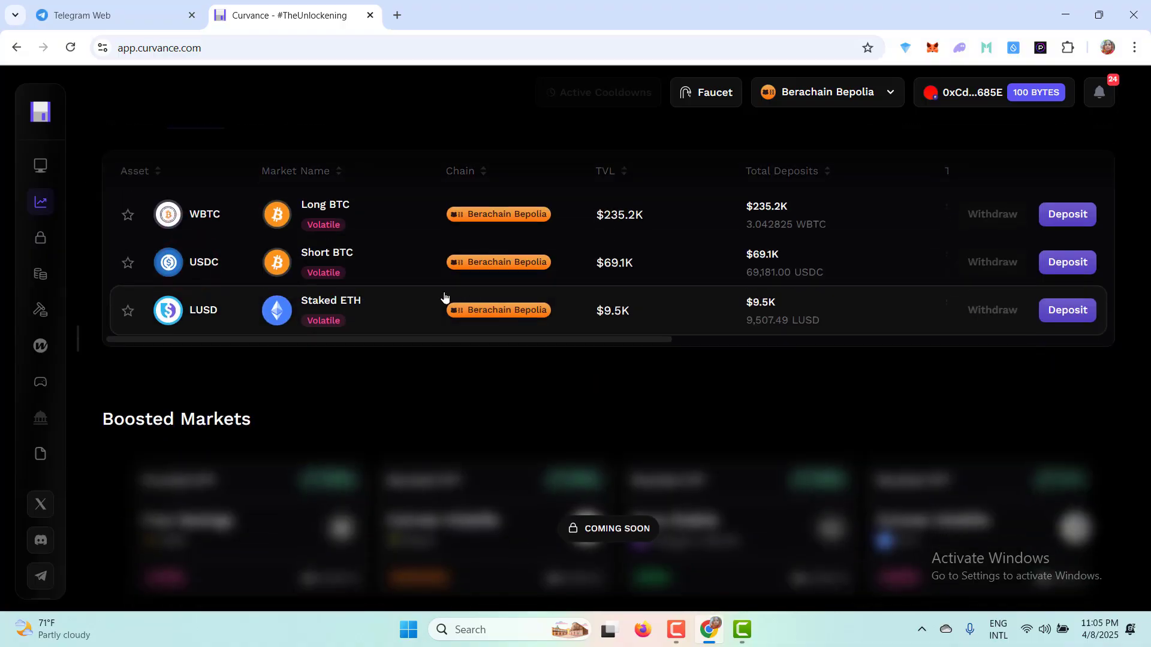
Review the remaining deposit columns and the lending and borrowing lists in the Berachain Bepolia markets.
drag(232, 339, 1043, 267)
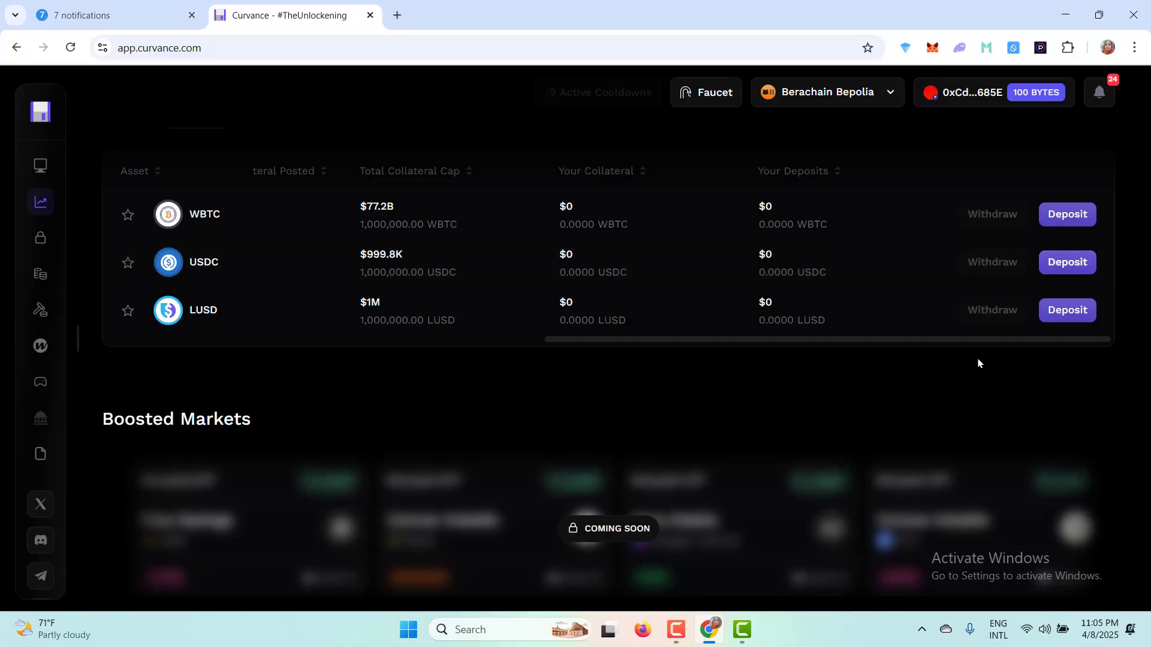
scroll(978, 363, up, 2)
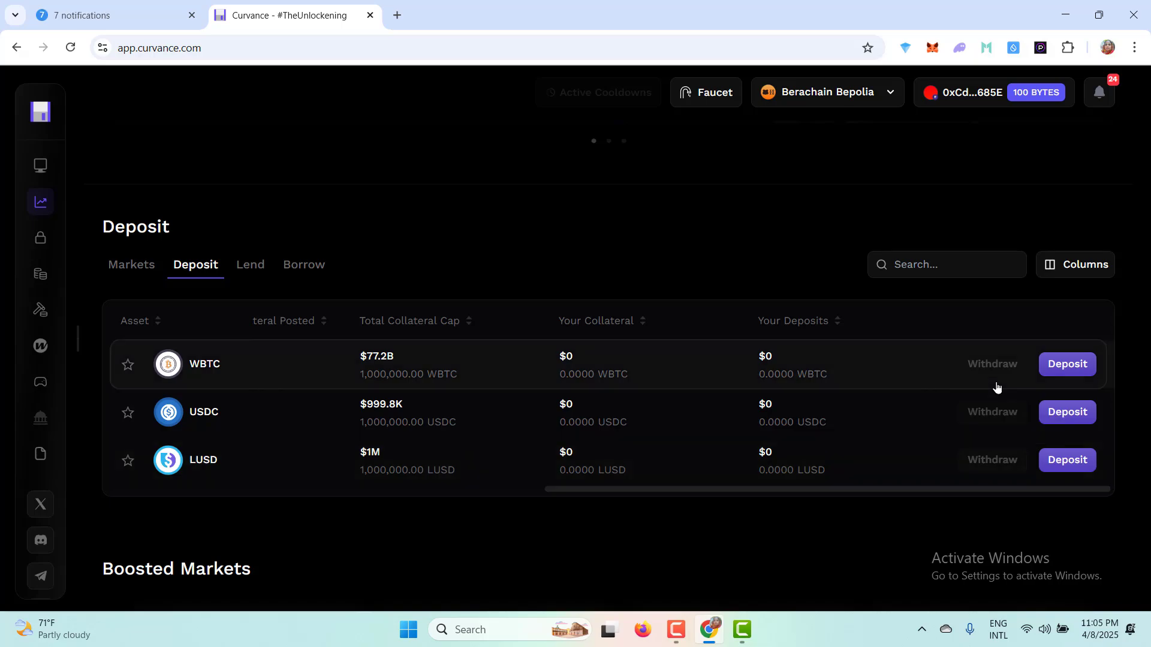
click(253, 268)
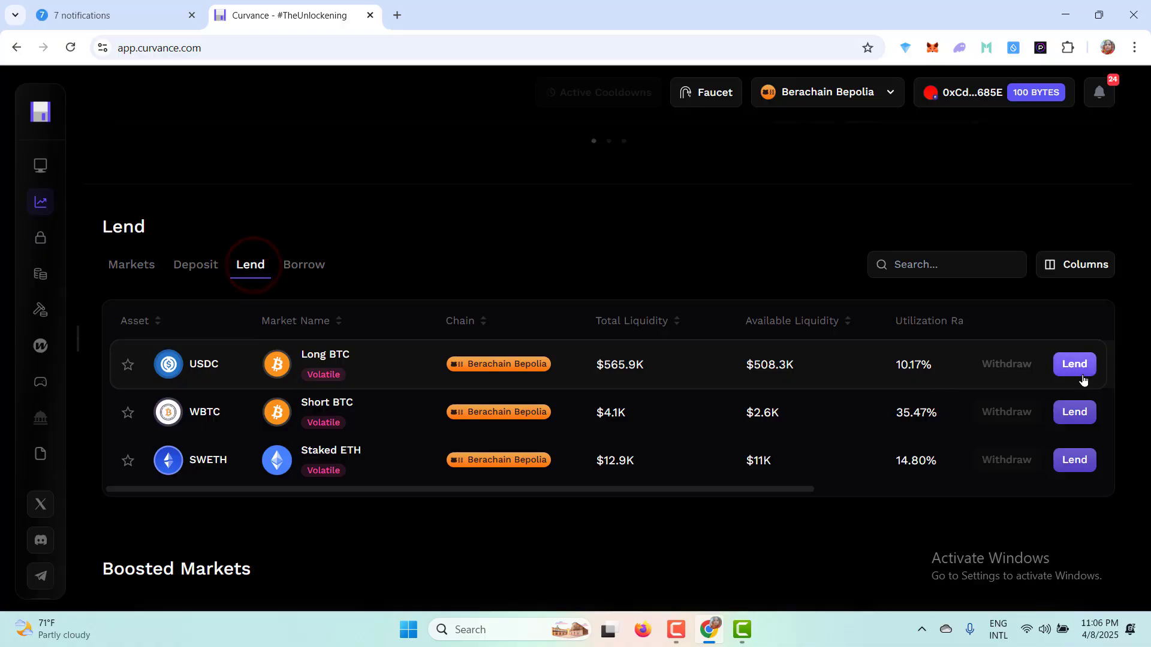
click(302, 262)
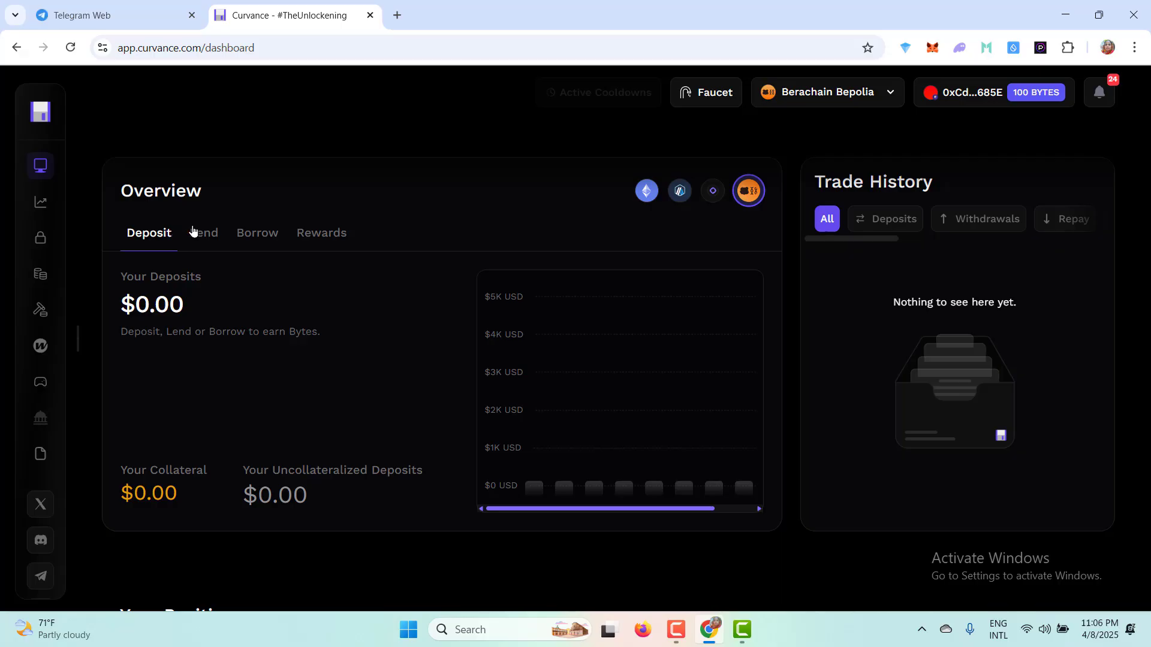
Check the rewards overview for Berachain Bepolia on the dashboard.
click(323, 233)
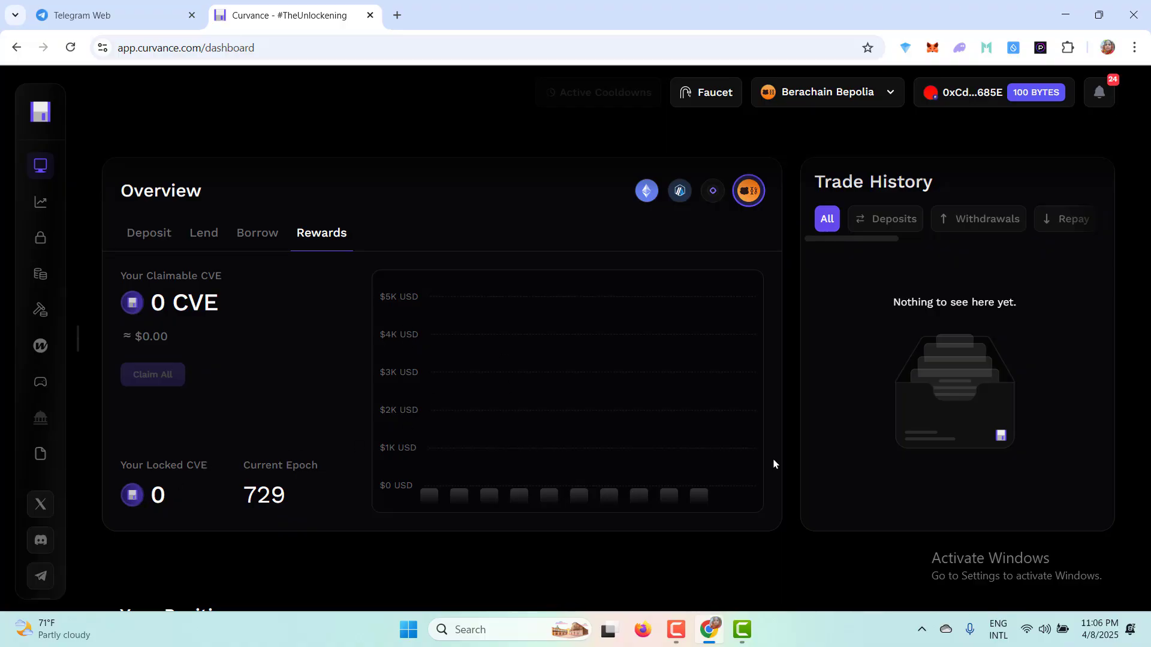
scroll(774, 464, up, 3)
scroll(863, 154, down, 3)
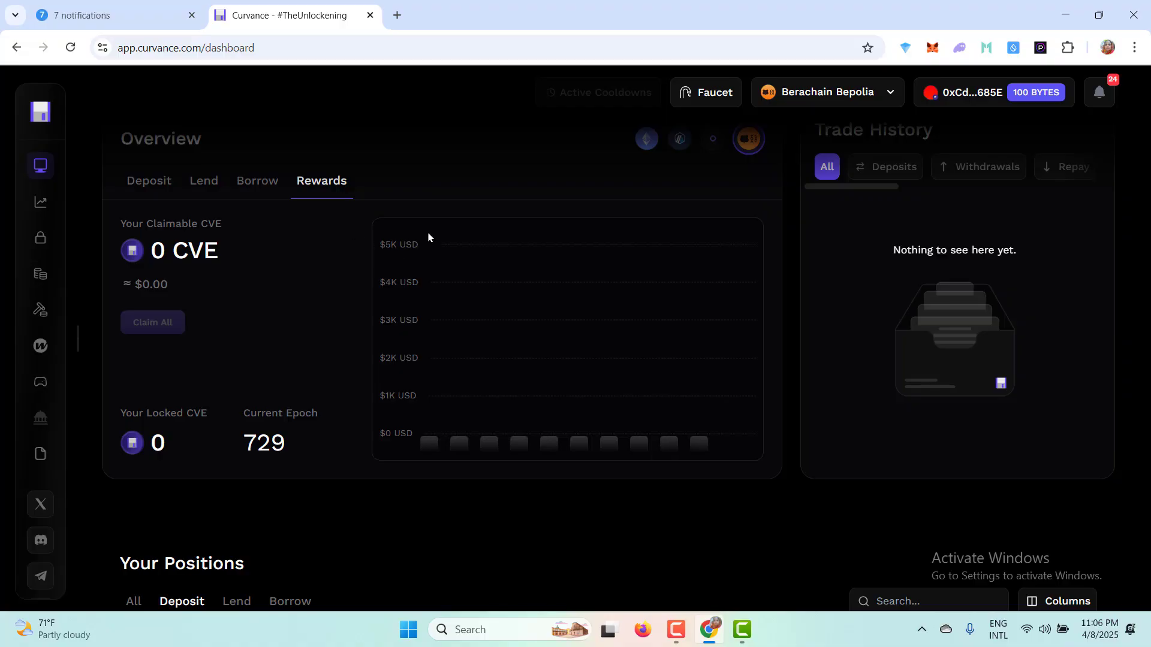
Switch the active network to Monad Testnet and review its rewards overview and deposit positions on the dashboard.
click(808, 90)
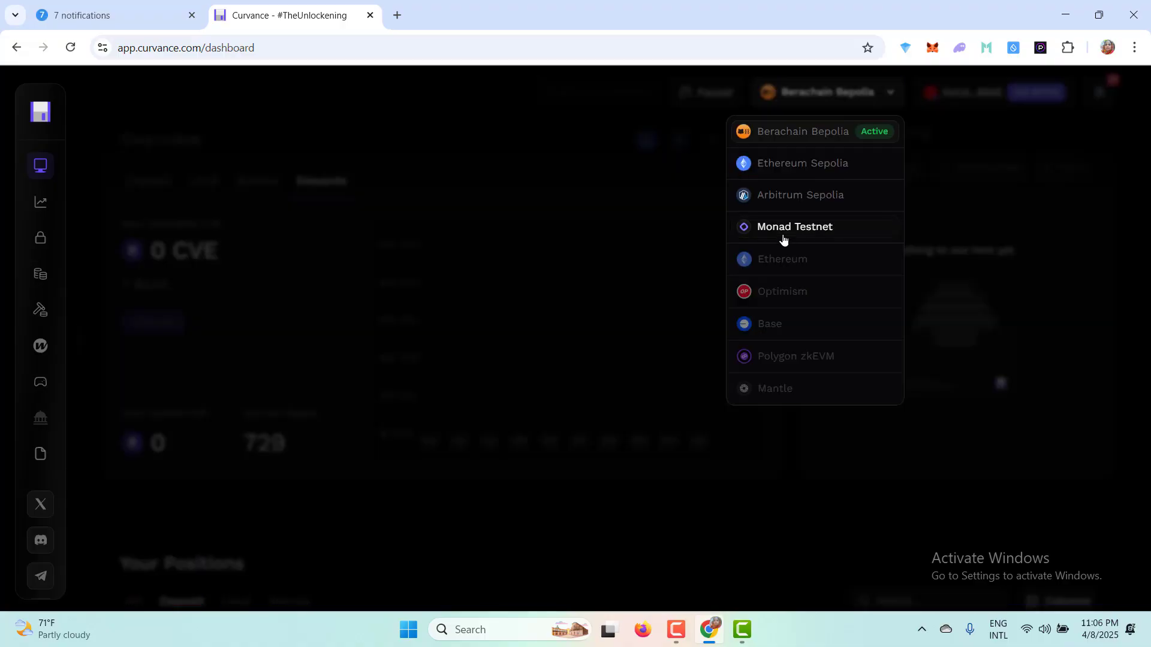
click(783, 238)
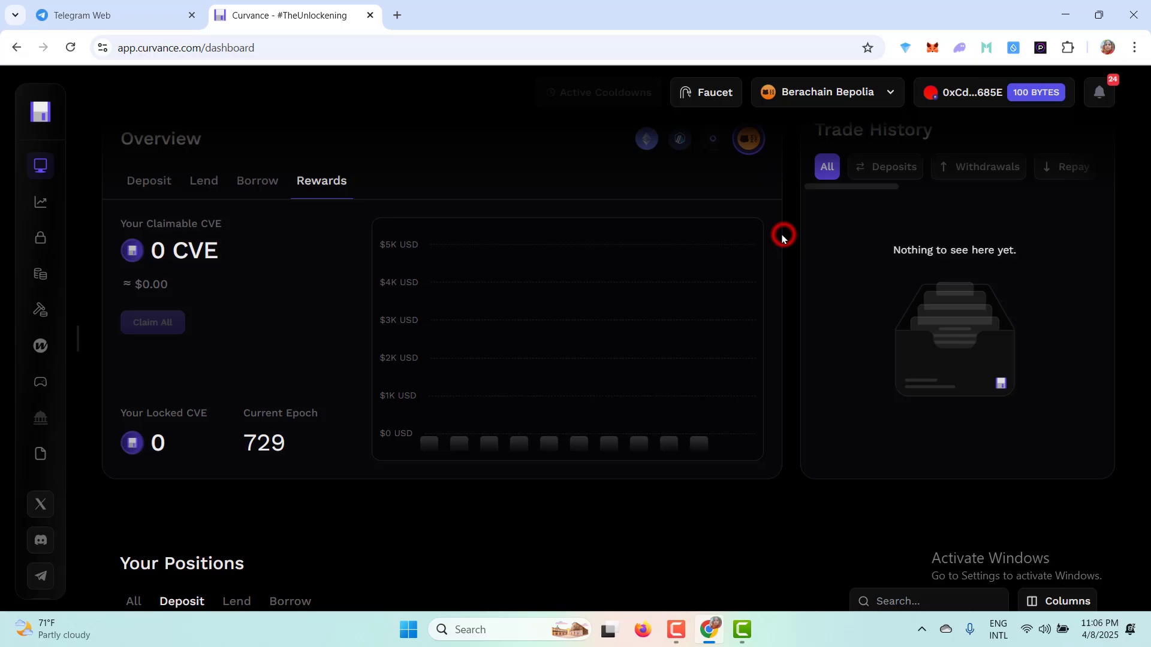
click(830, 103)
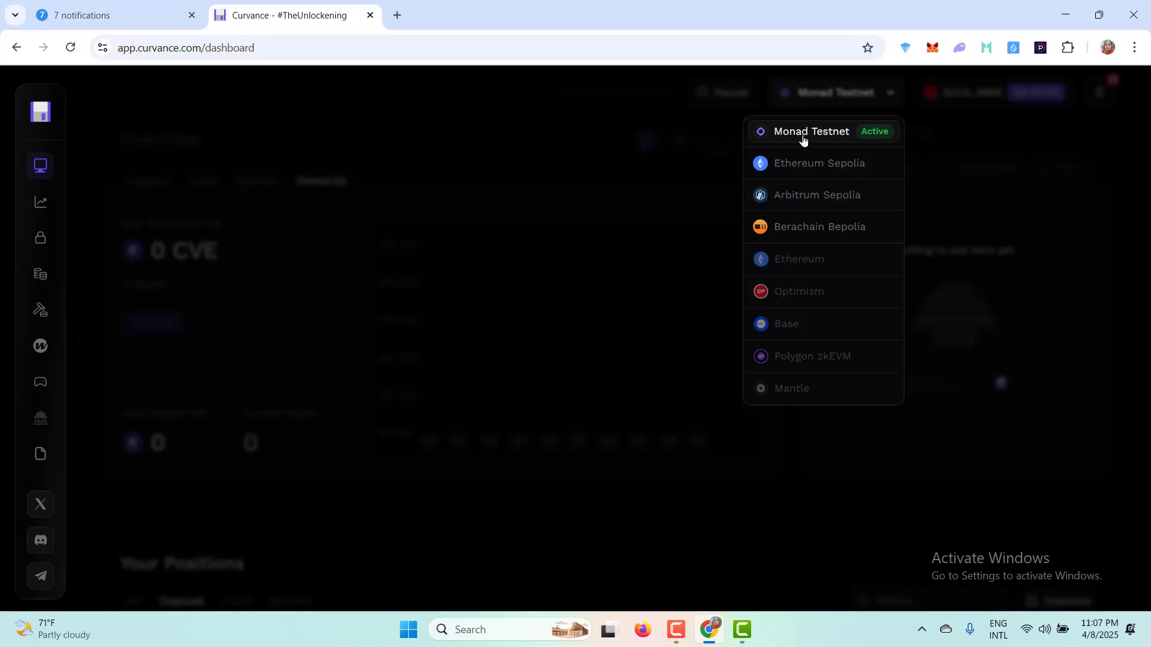
click(860, 135)
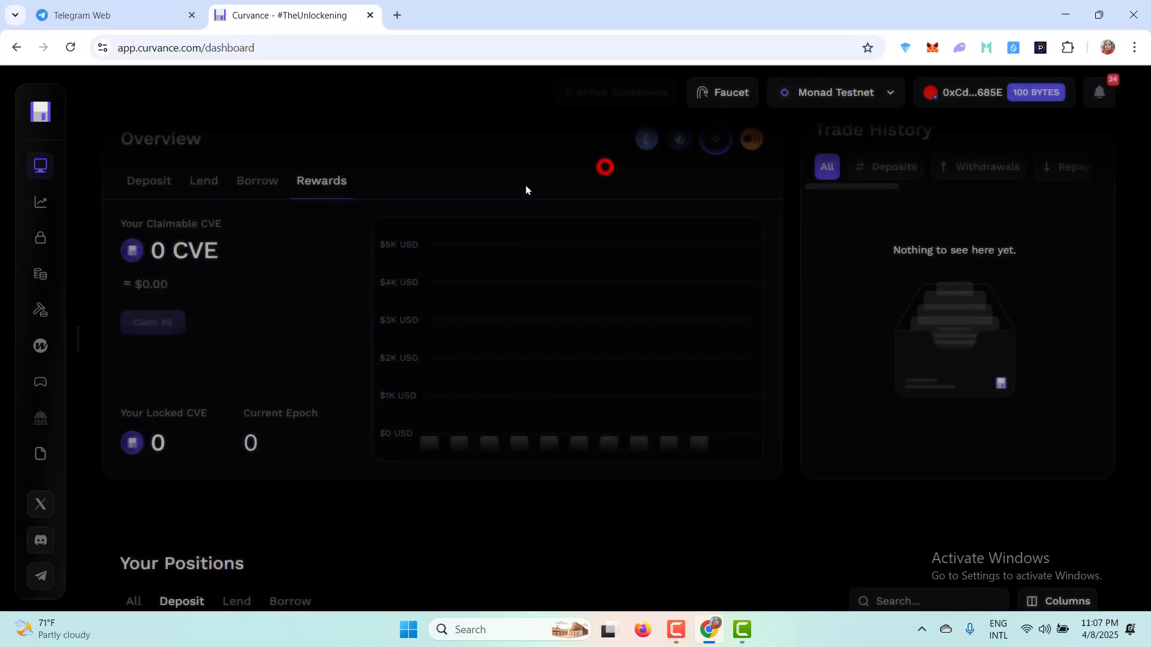
scroll(659, 293, down, 4)
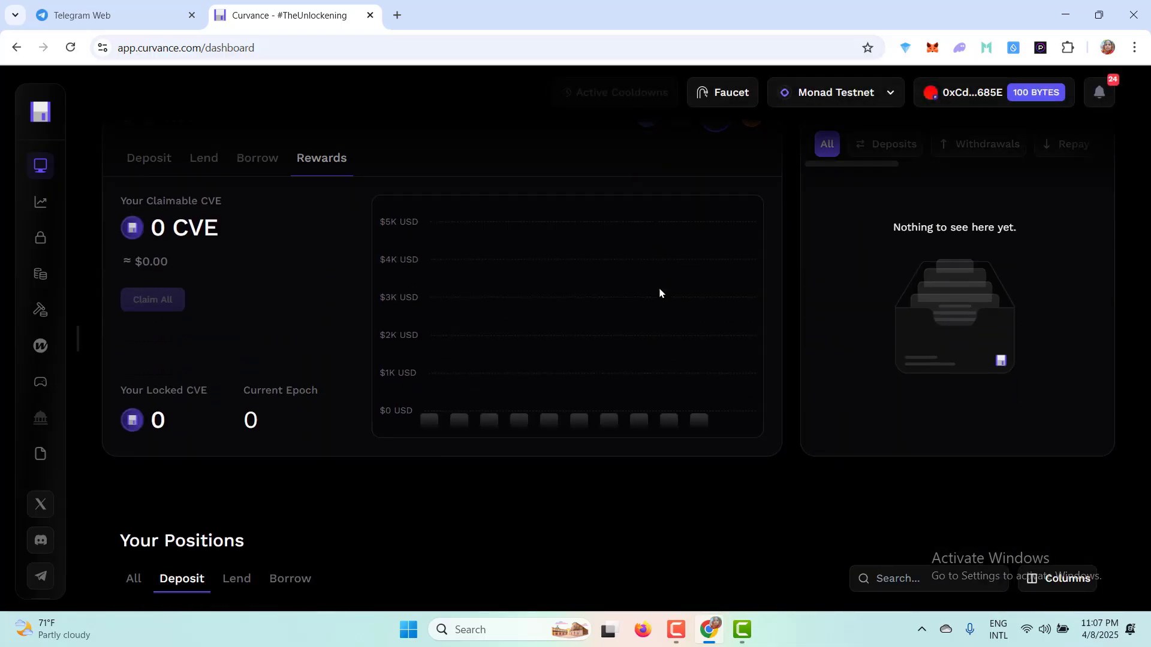
scroll(699, 352, down, 5)
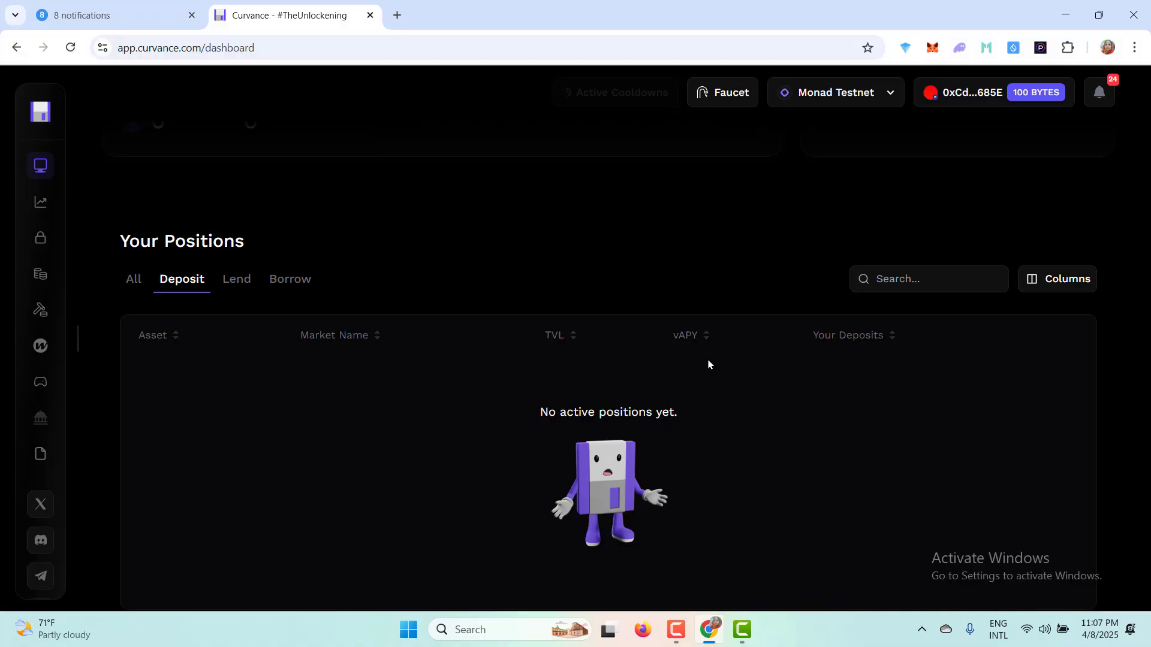
scroll(708, 364, up, 6)
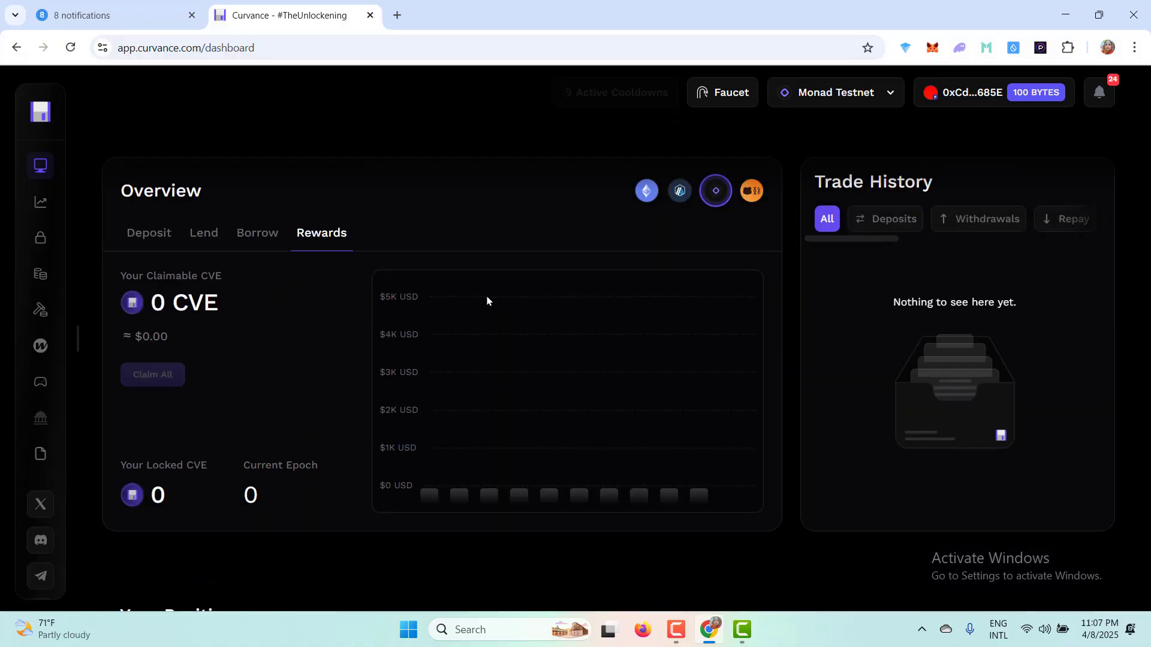